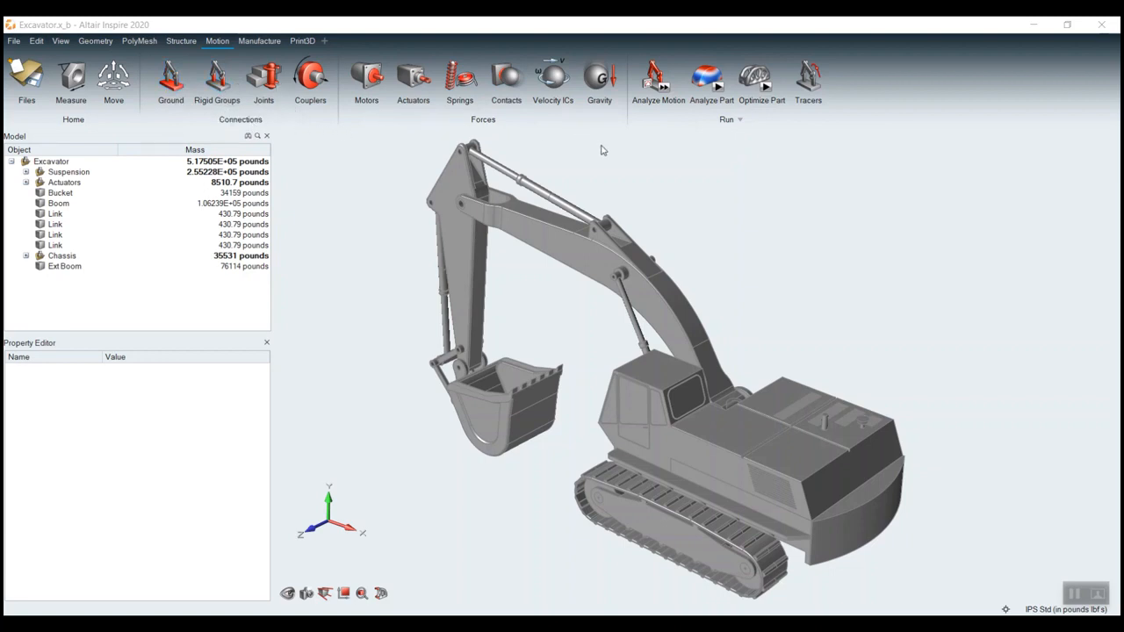
- Examine the excavator assembly from several angles and look through the contents of the Chassis subassembly
click(156, 160)
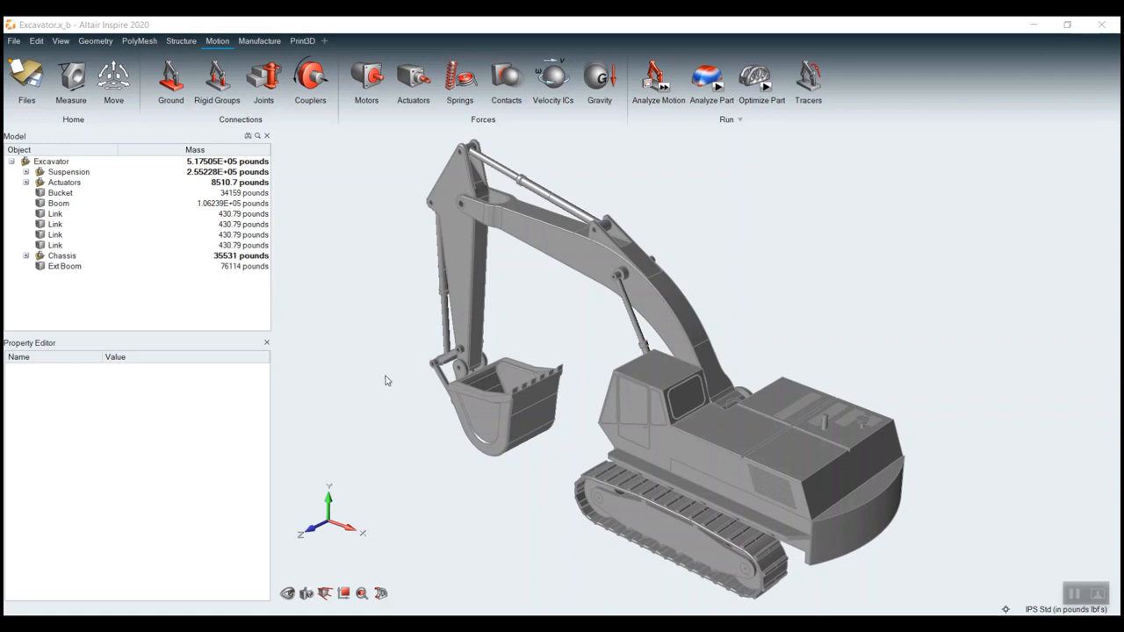
mouse_move(416, 427)
middle_down()
mouse_move(409, 414)
mouse_move(416, 421)
middle_up()
right_drag(514, 471, 507, 438)
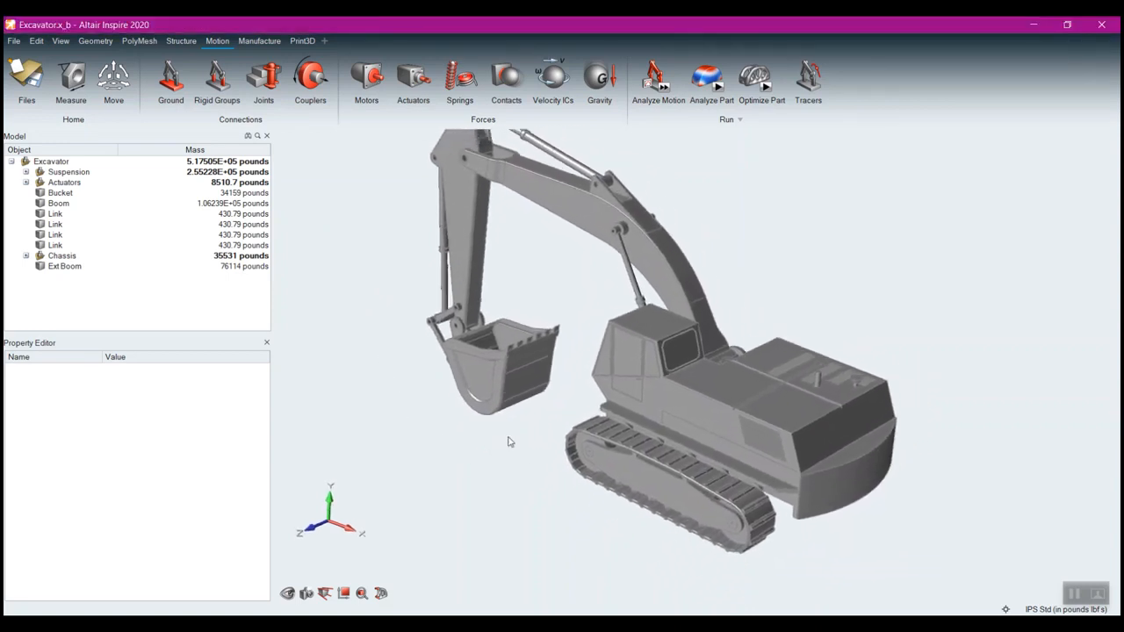
scroll(507, 437, down, 2)
middle_drag(601, 519, 664, 482)
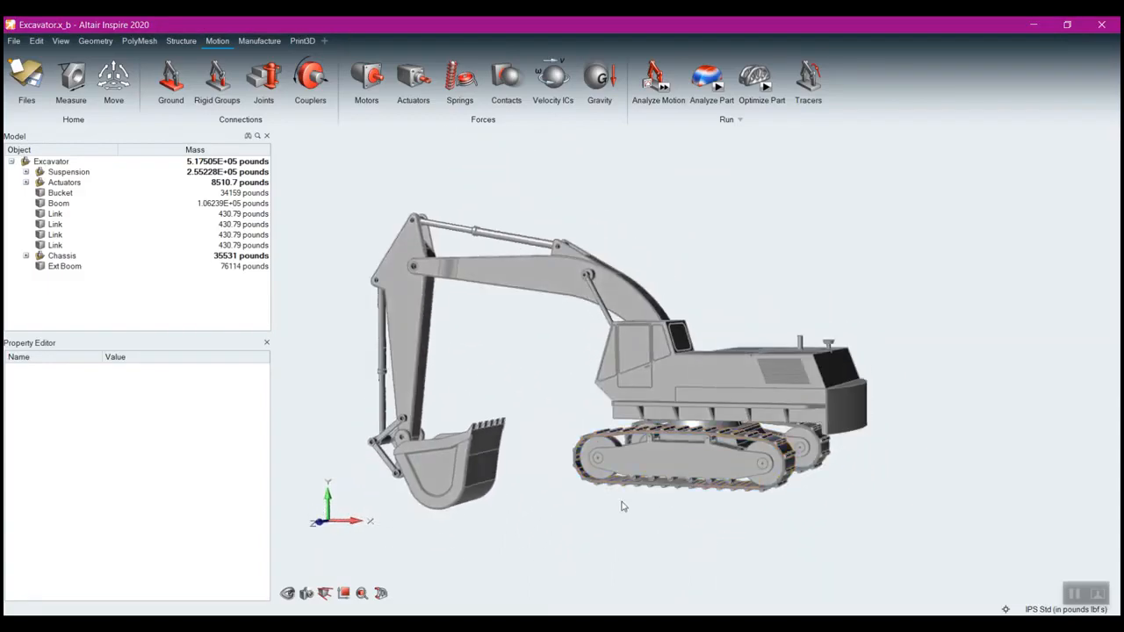
middle_drag(652, 353, 676, 495)
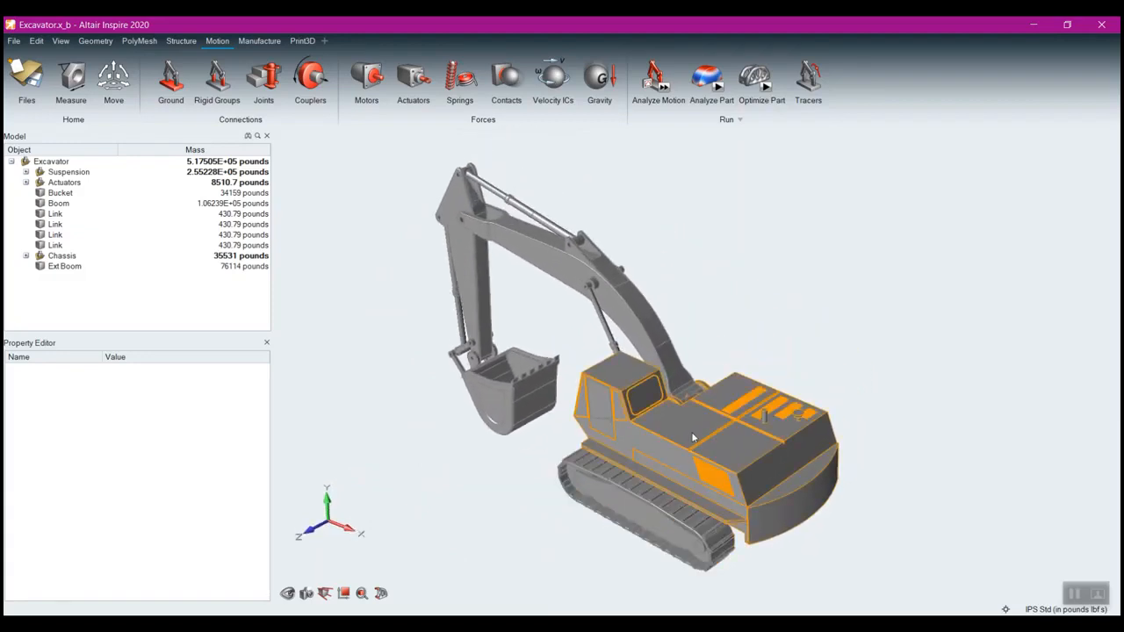
scroll(733, 380, up, 2)
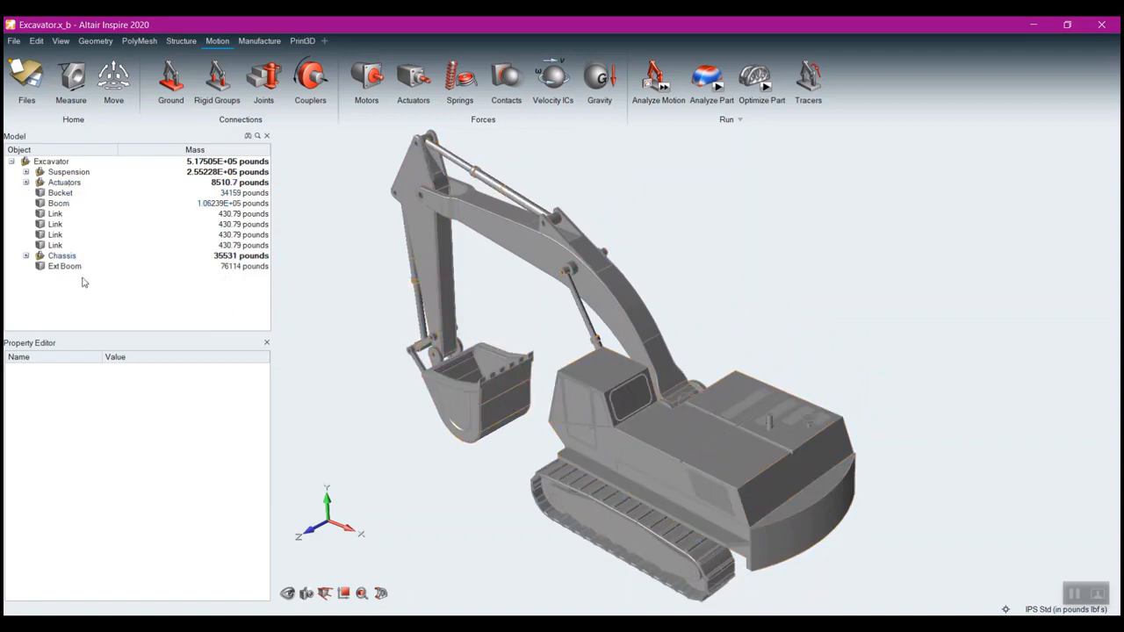
click(26, 255)
click(26, 256)
right_drag(599, 455, 616, 479)
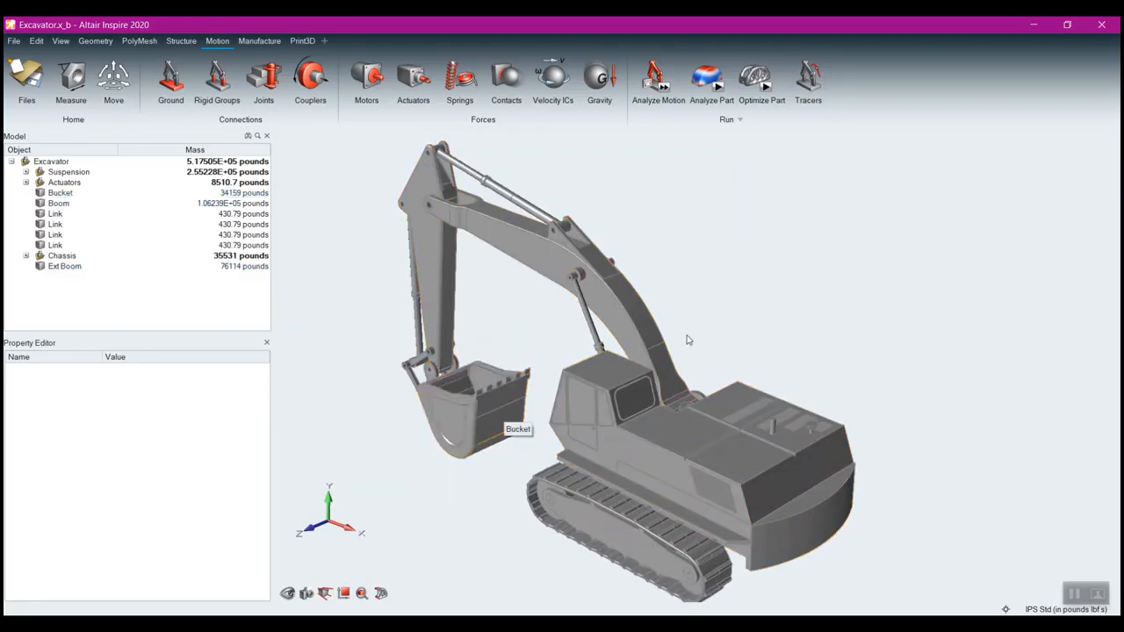
right_drag(687, 339, 727, 285)
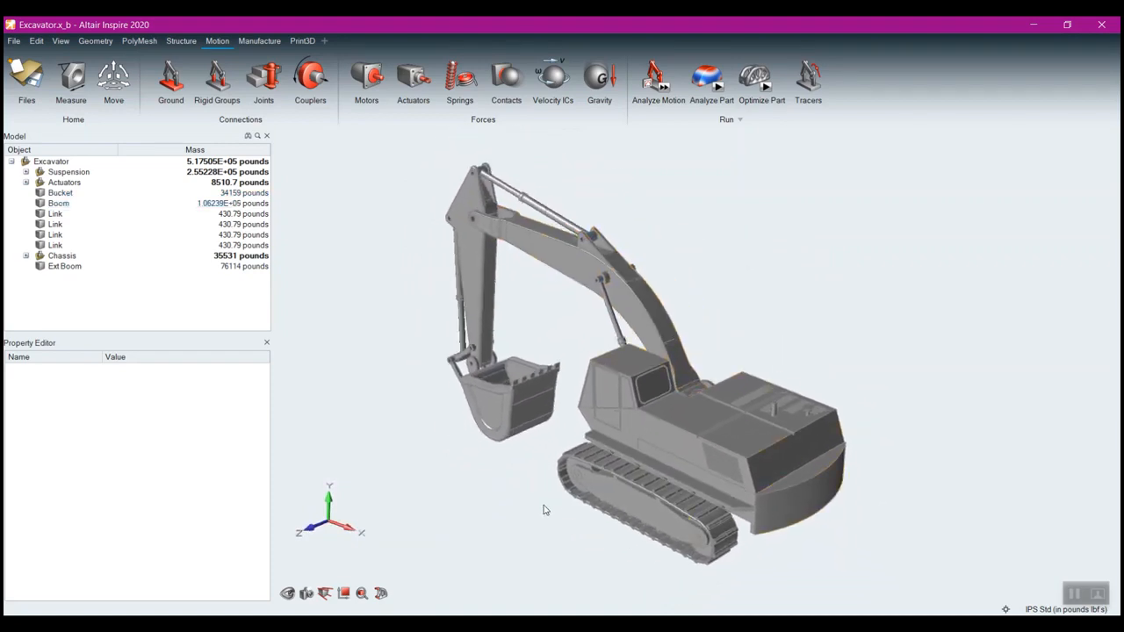
right_drag(544, 510, 563, 496)
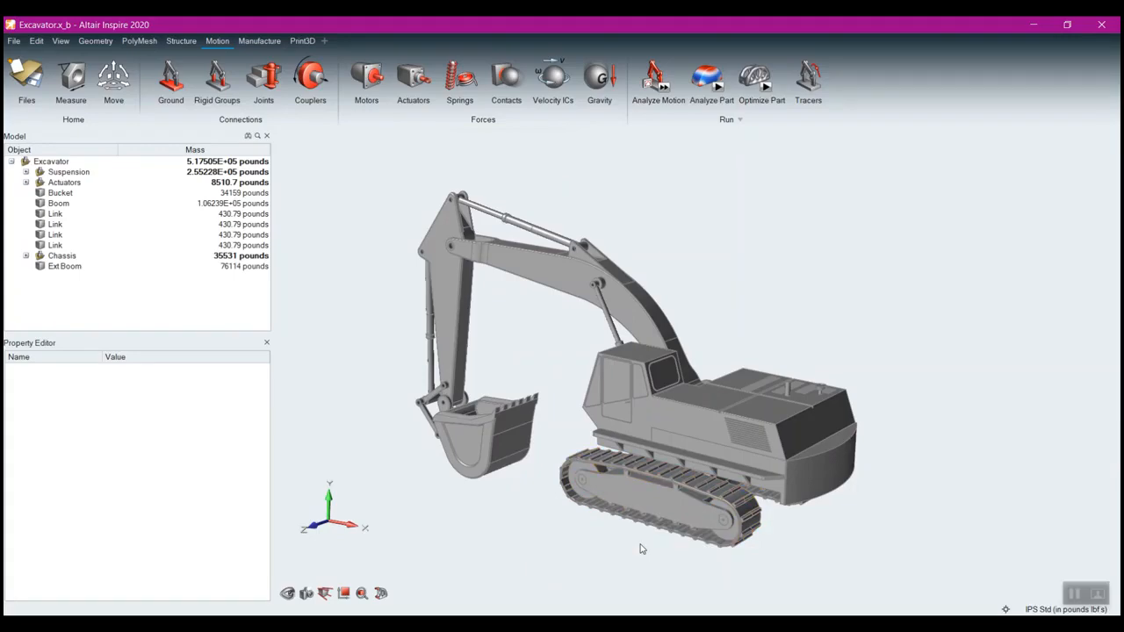
middle_drag(625, 519, 653, 356)
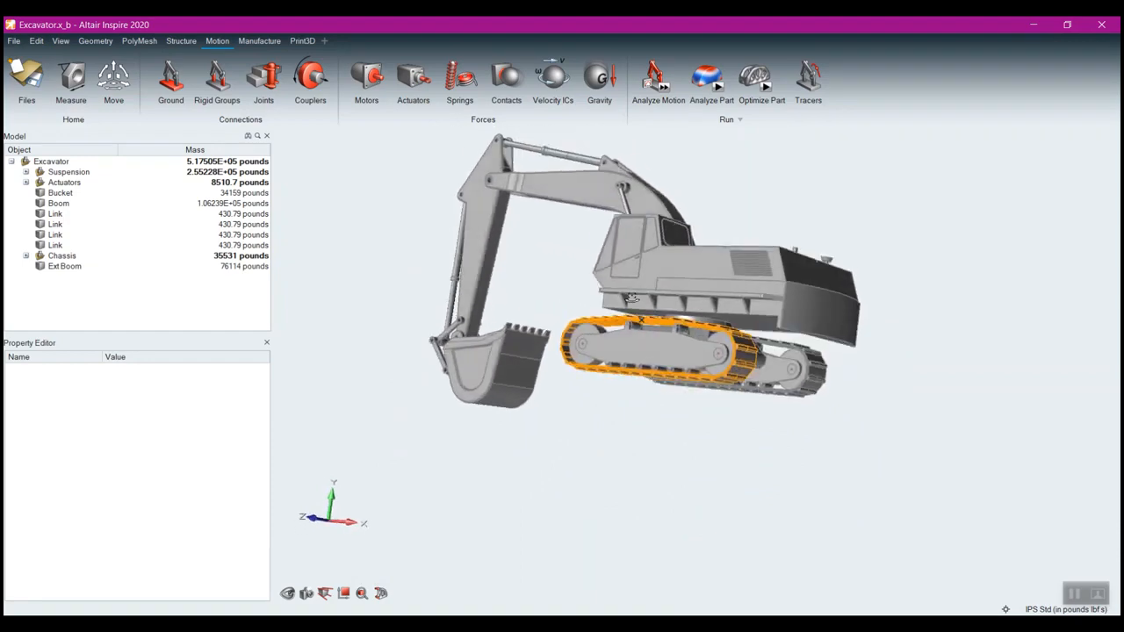
- Identify the suspension and track parts by selecting them on the model and viewing them from below and the side
click(654, 354)
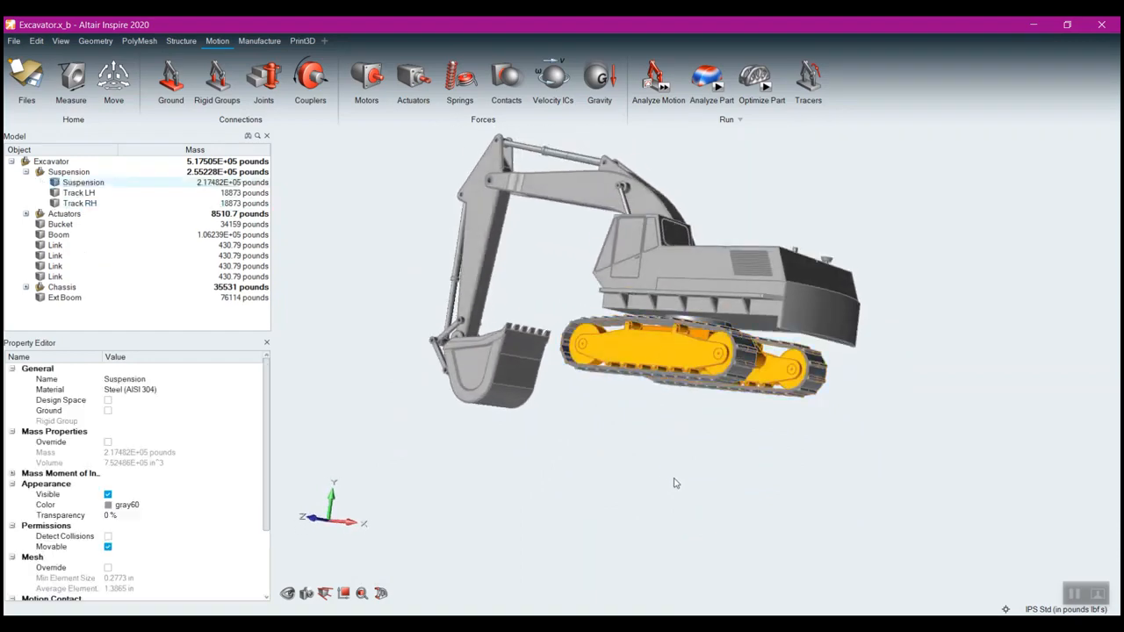
middle_drag(673, 482, 705, 393)
click(705, 392)
click(731, 435)
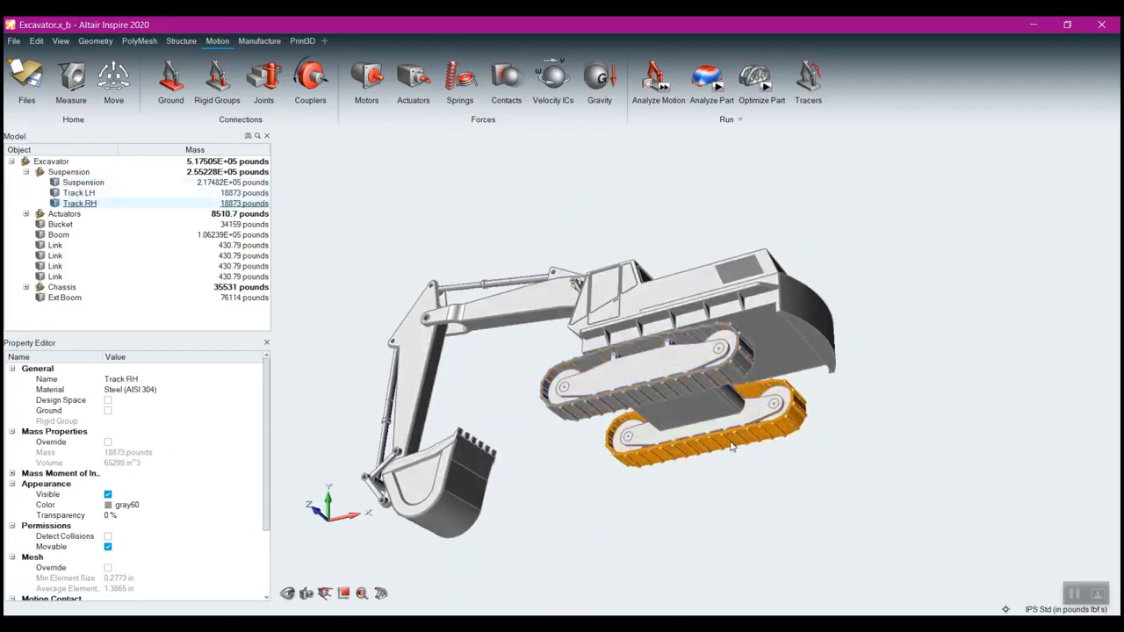
middle_drag(766, 368, 793, 431)
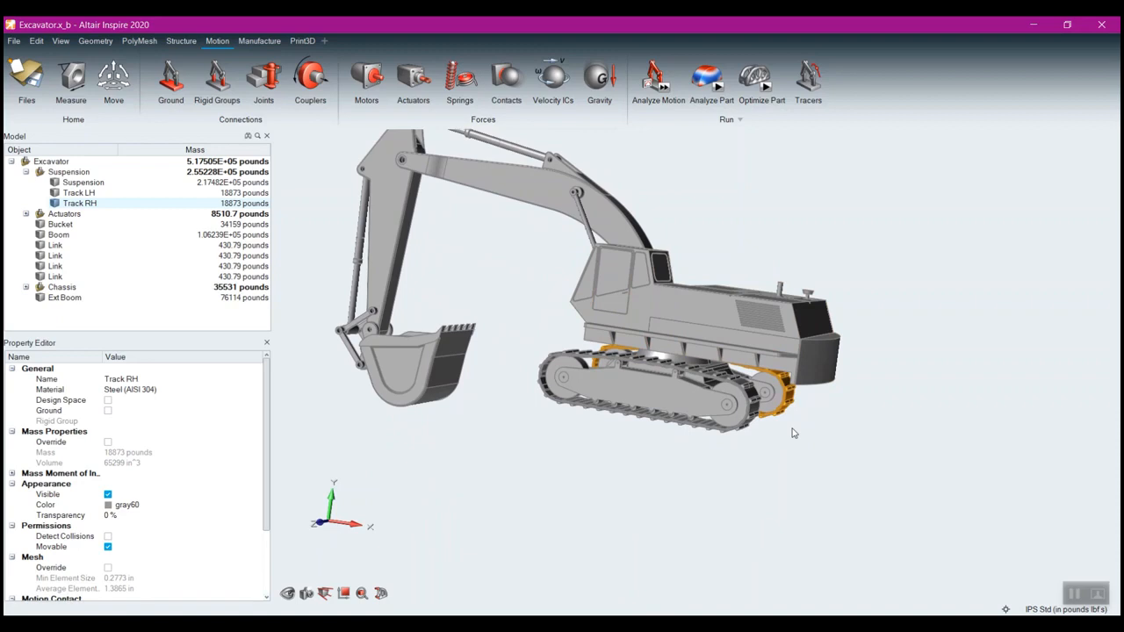
middle_drag(785, 307, 748, 325)
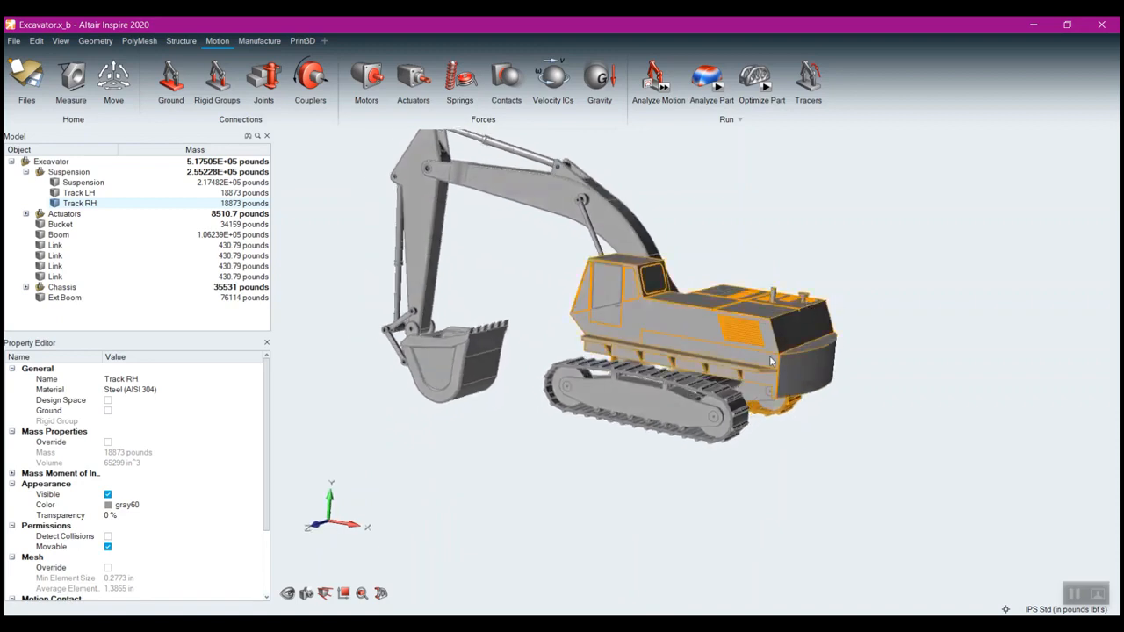
- Ground the Suspension, Track LH and Track RH parts
scroll(630, 495, up, 3)
scroll(631, 495, up, 2)
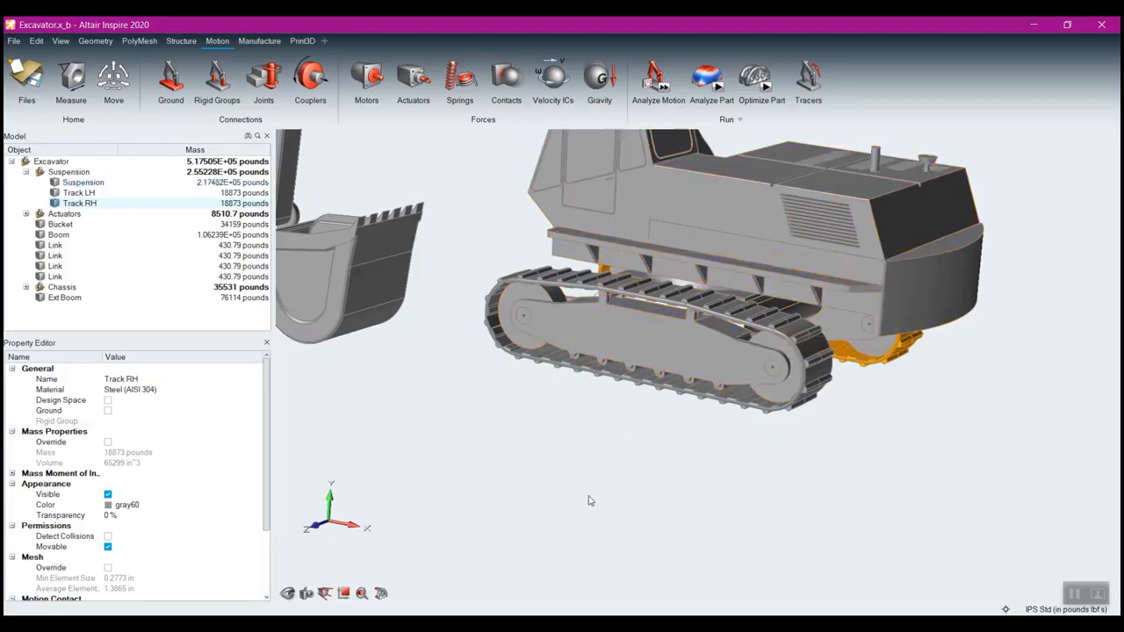
click(172, 75)
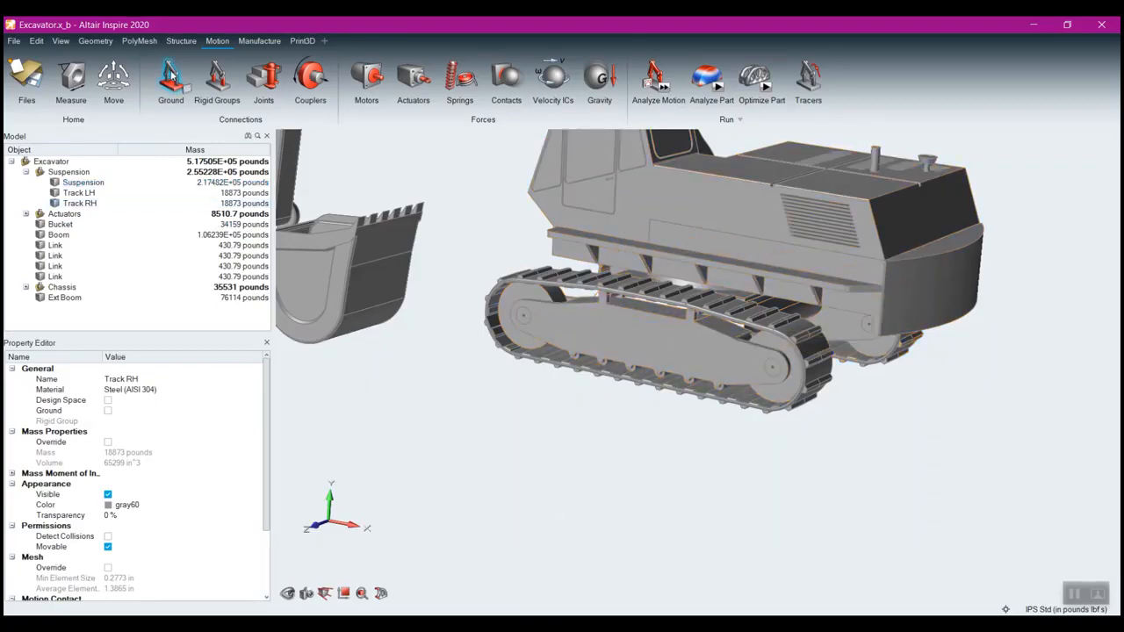
click(627, 359)
right_drag(653, 477, 645, 399)
click(646, 401)
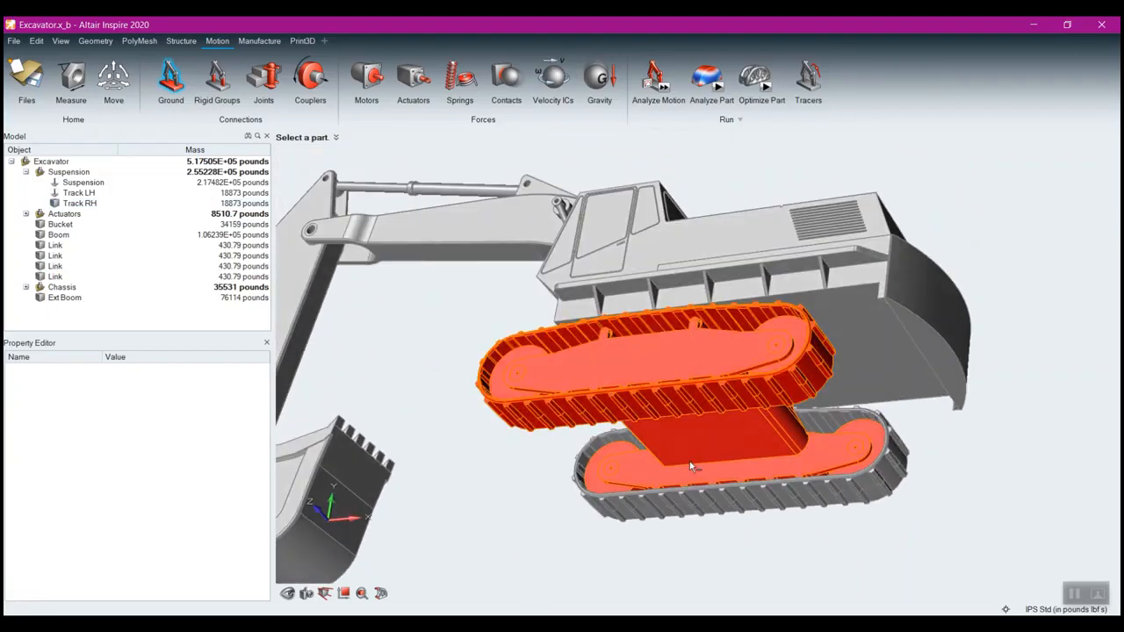
click(715, 505)
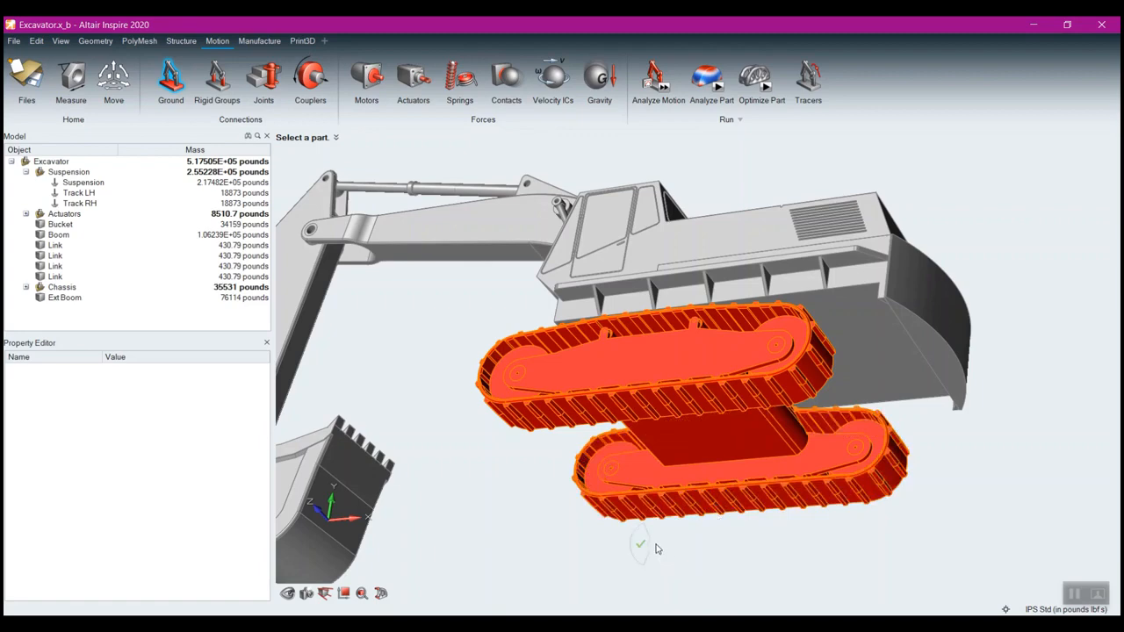
key(Escape)
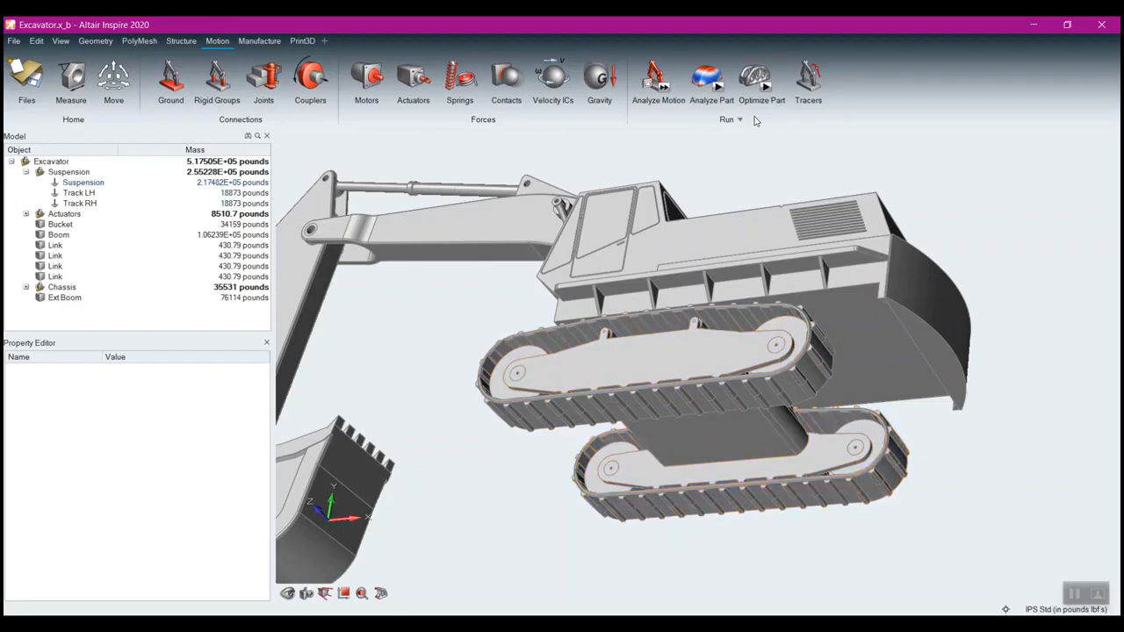
- Set the motion analysis end time to 1 second, keeping the animation While Solving and the transient analysis type
middle_drag(697, 204, 720, 307)
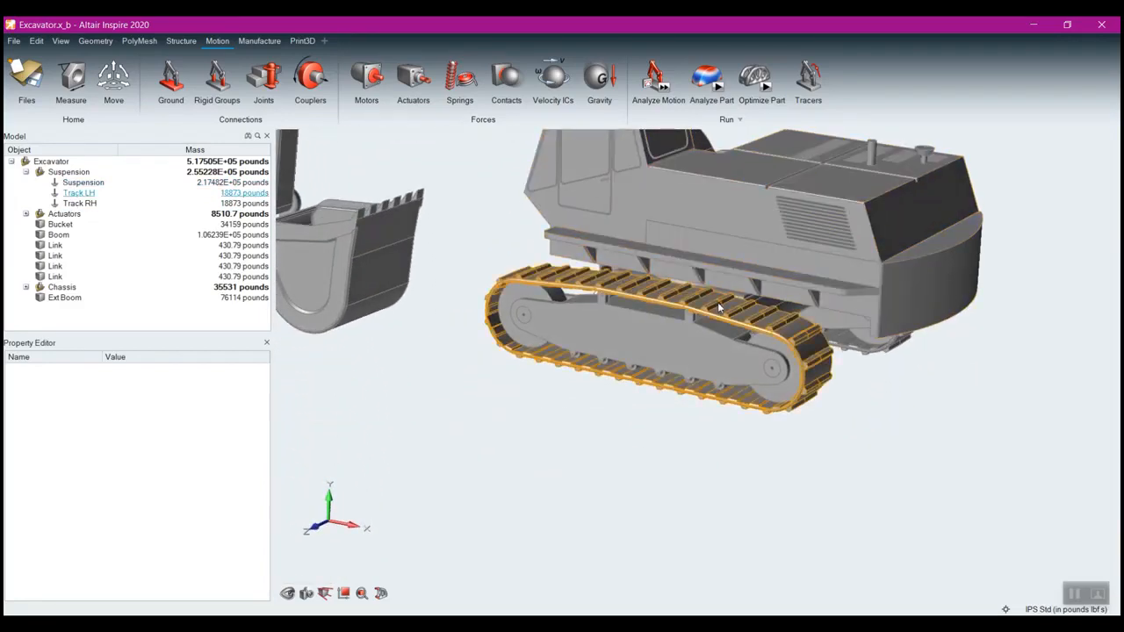
scroll(721, 307, down, 3)
right_drag(615, 417, 638, 513)
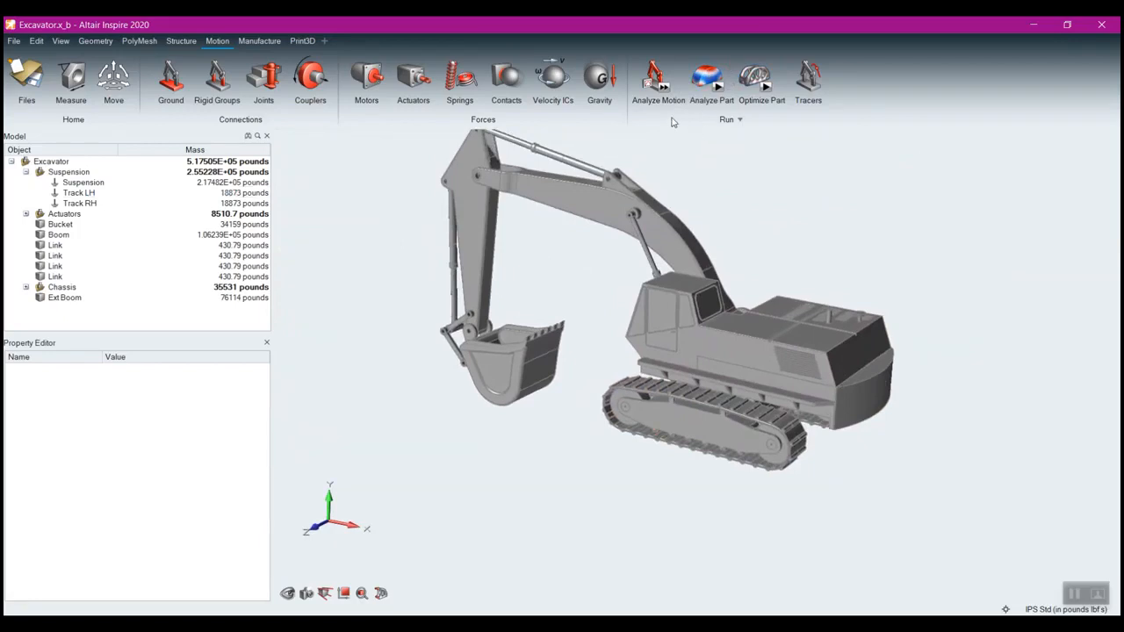
click(680, 89)
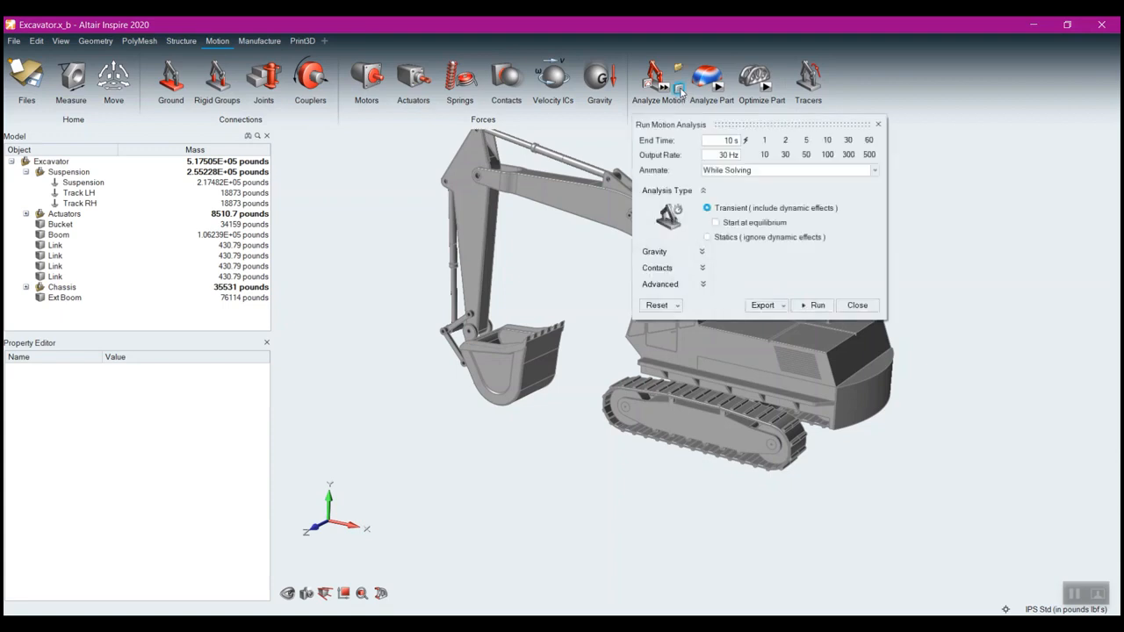
click(763, 143)
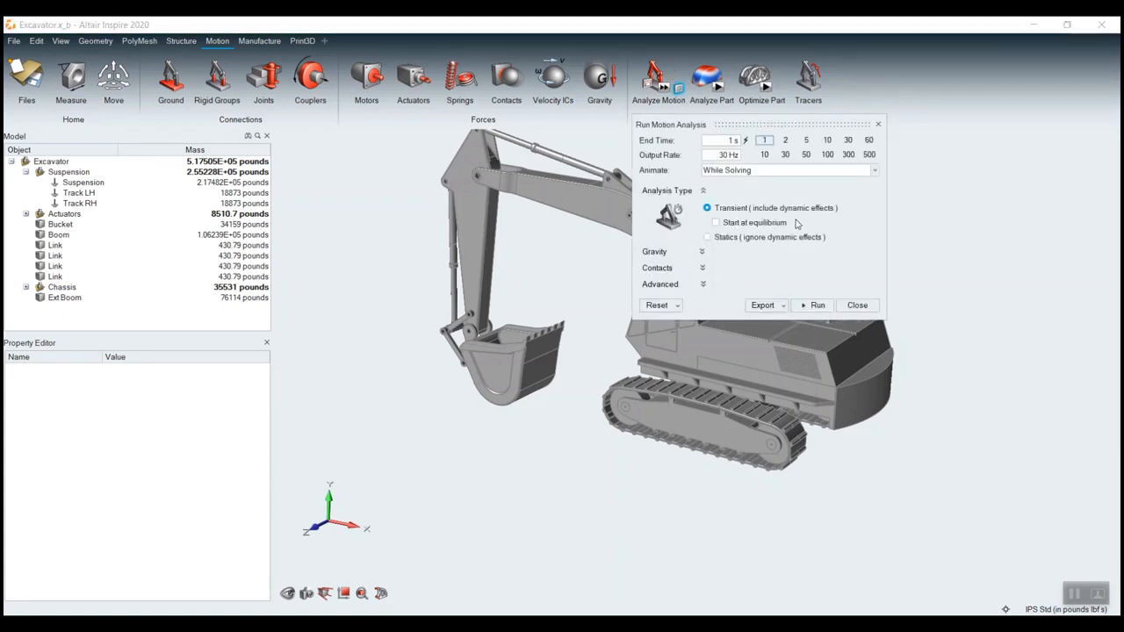
click(718, 171)
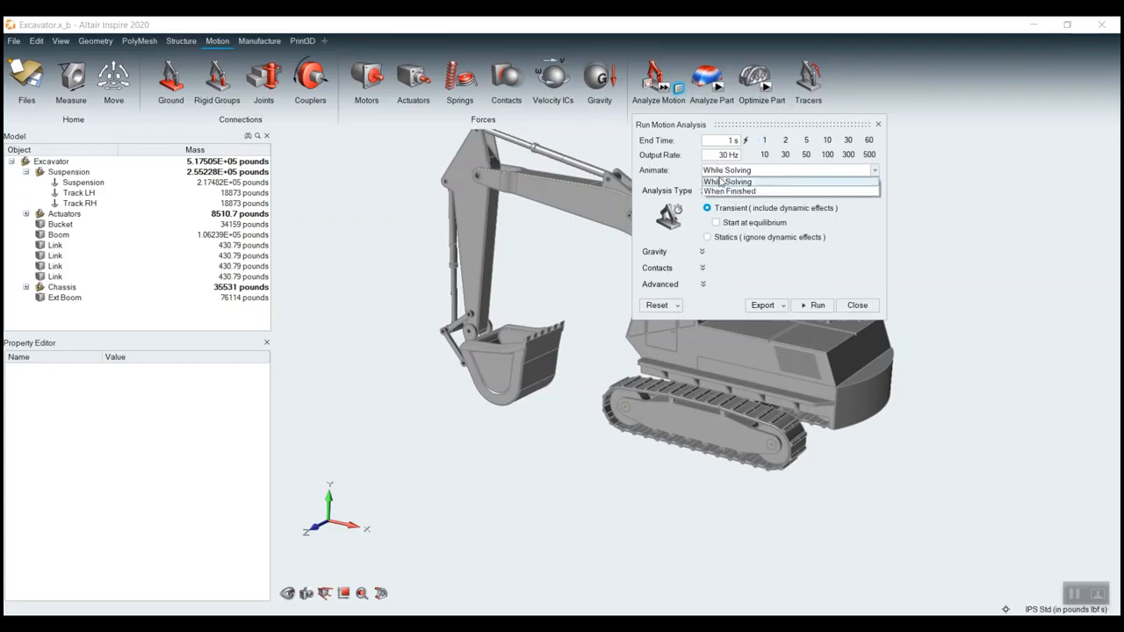
click(877, 222)
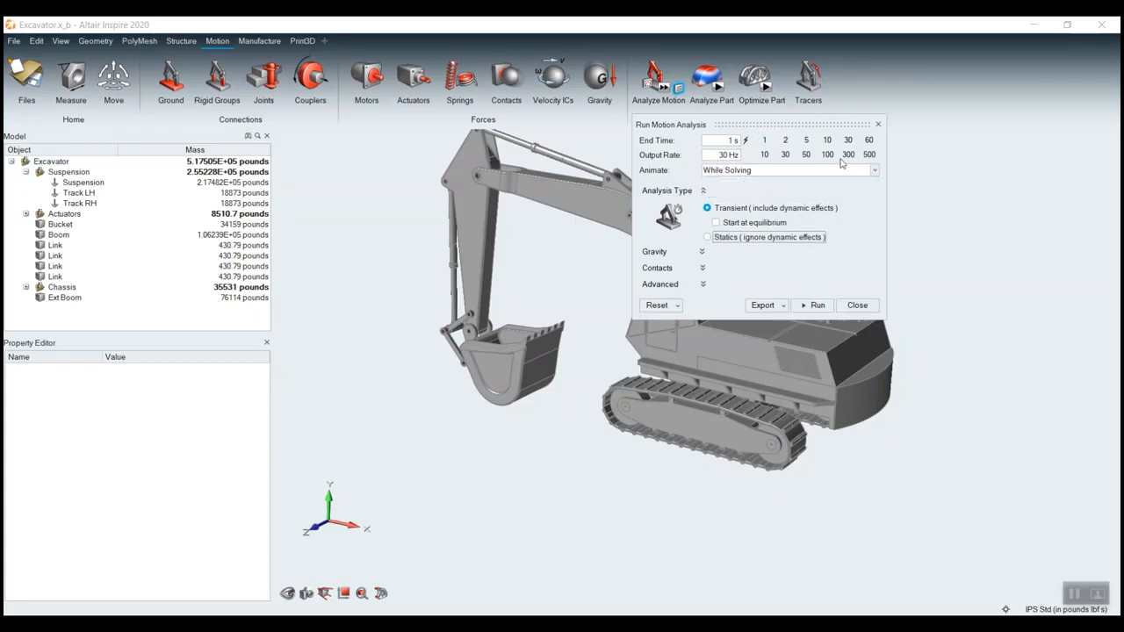
drag(799, 126, 922, 126)
click(983, 305)
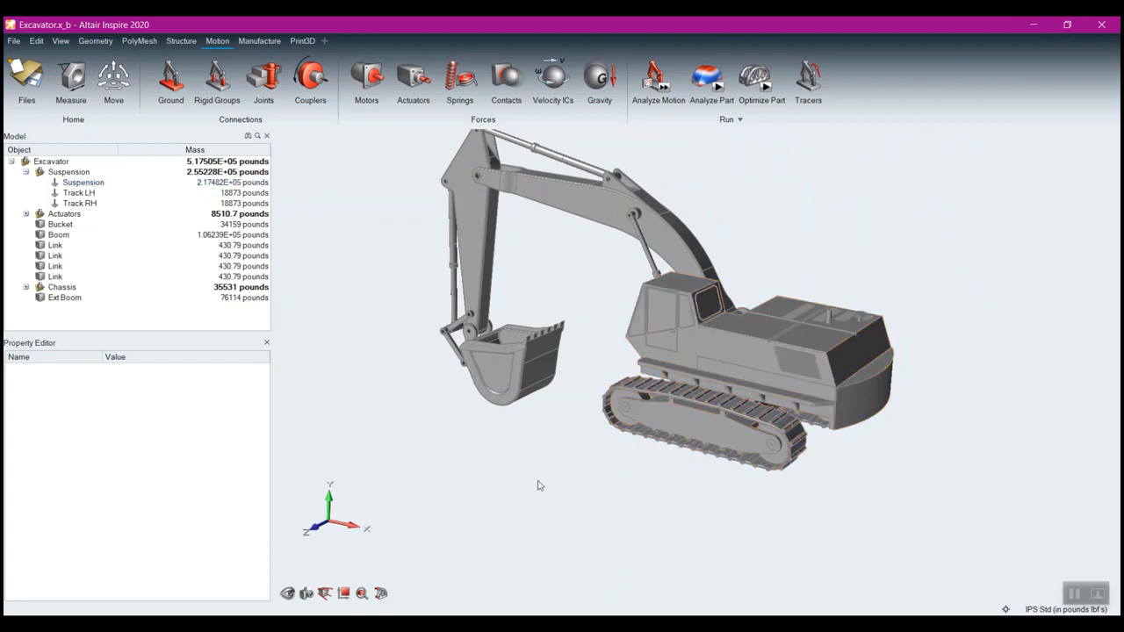
- Run the motion analysis and review the result along the animation timeline
click(665, 89)
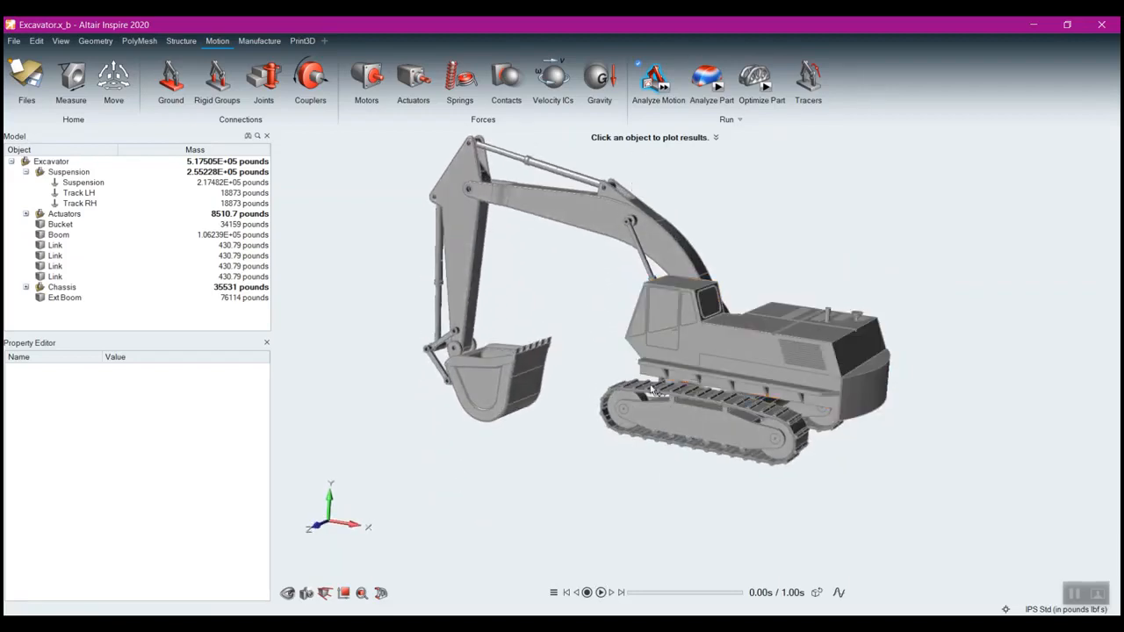
click(634, 594)
drag(636, 600, 595, 610)
- Align gravity with the Y axis so it points downward, and rerun the motion analysis
click(595, 81)
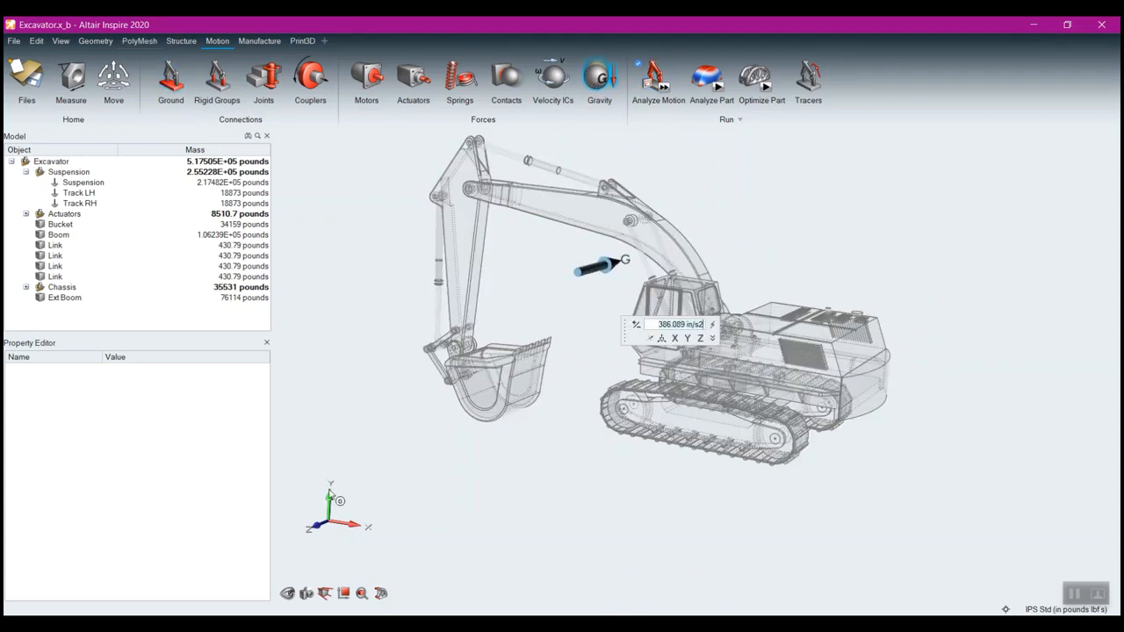
mouse_move(334, 500)
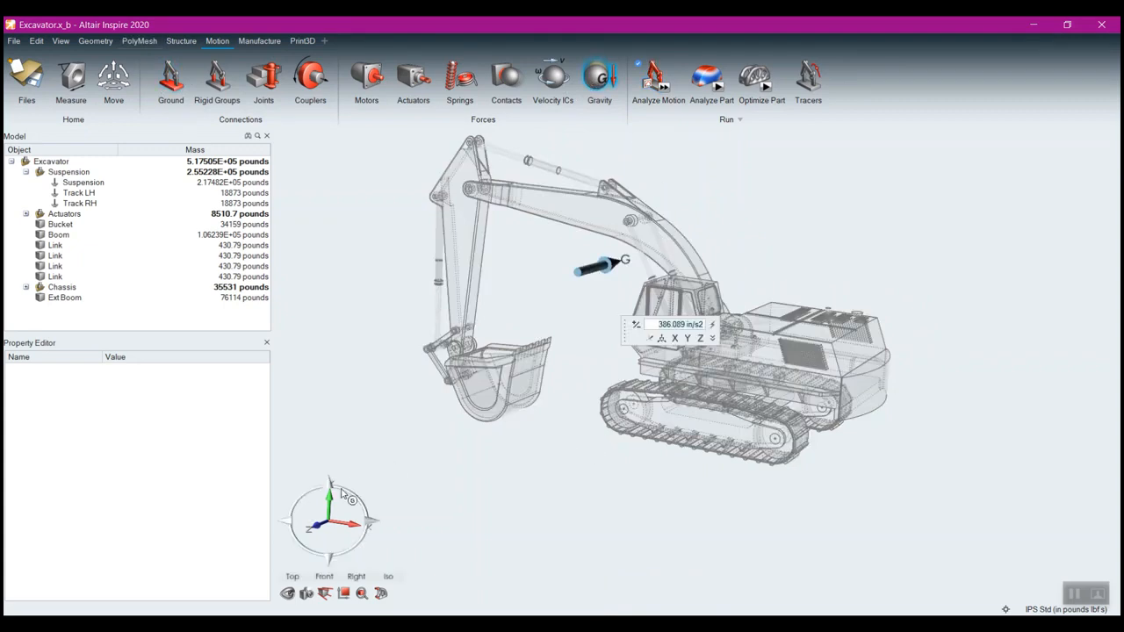
click(687, 339)
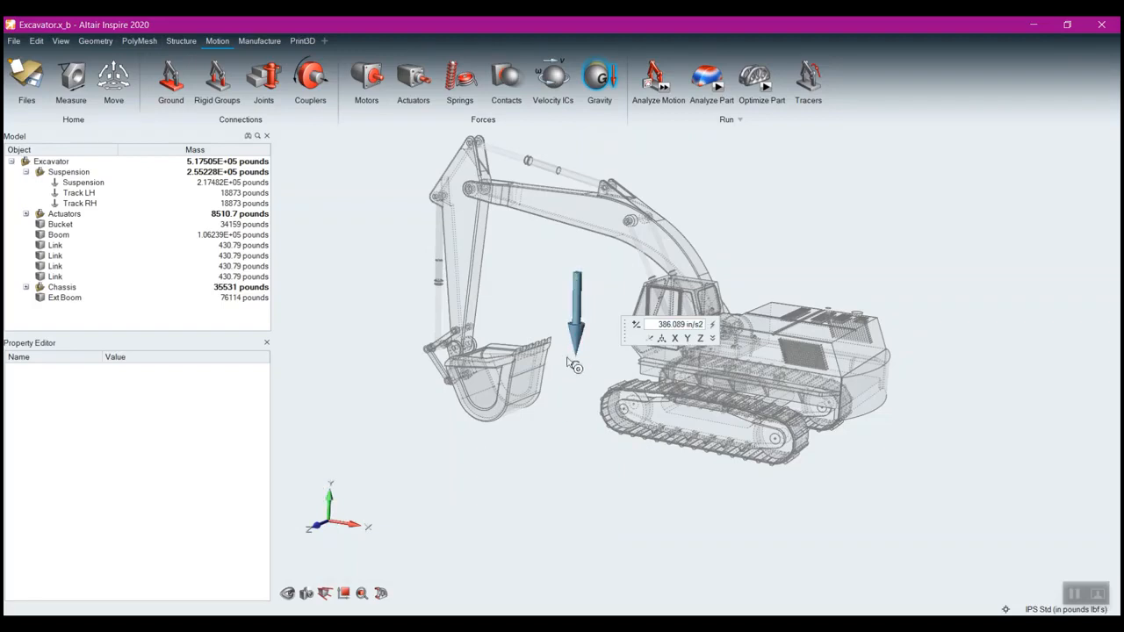
click(621, 477)
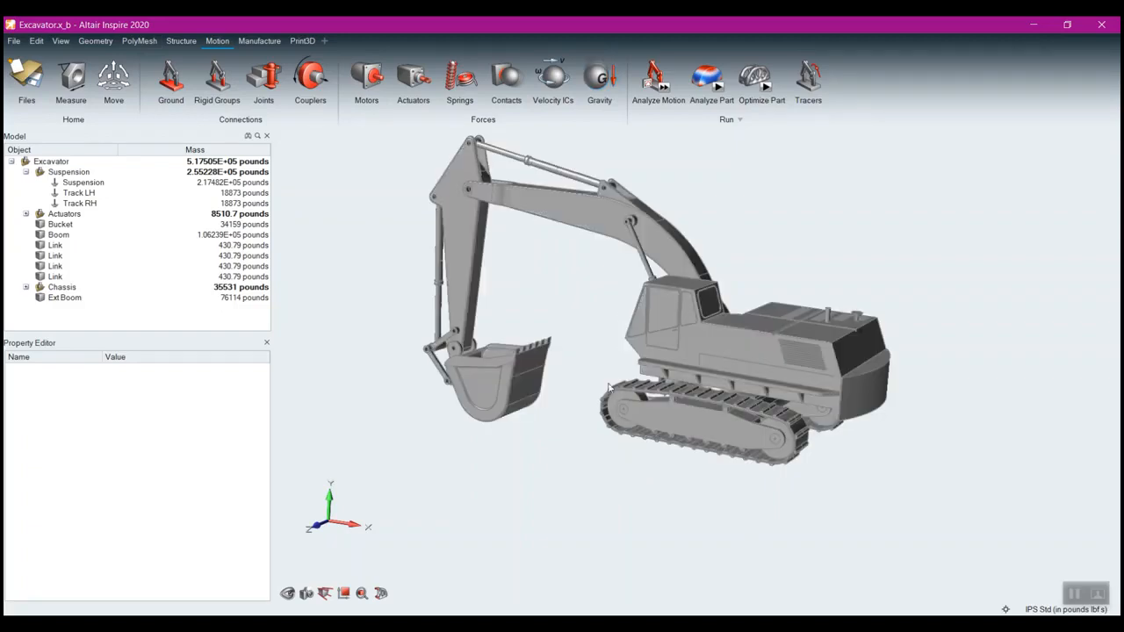
click(658, 81)
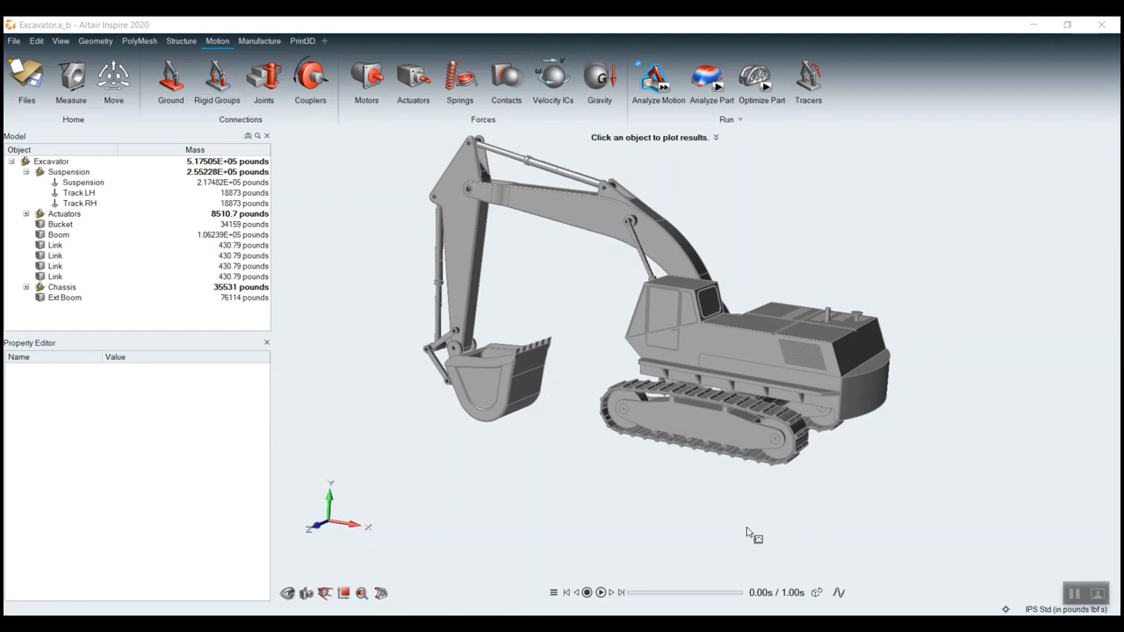
mouse_move(616, 472)
middle_down()
mouse_move(668, 445)
mouse_move(653, 469)
mouse_move(612, 474)
middle_up()
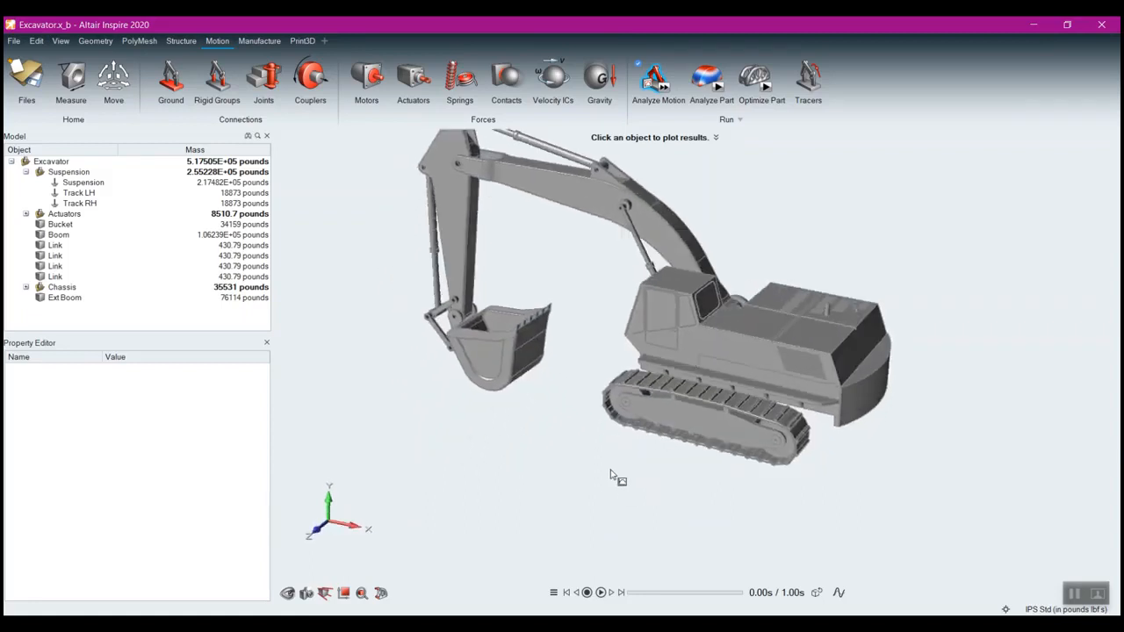
- Create a joint on the detected ring-shaped feature between the undercarriage and the chassis
click(267, 78)
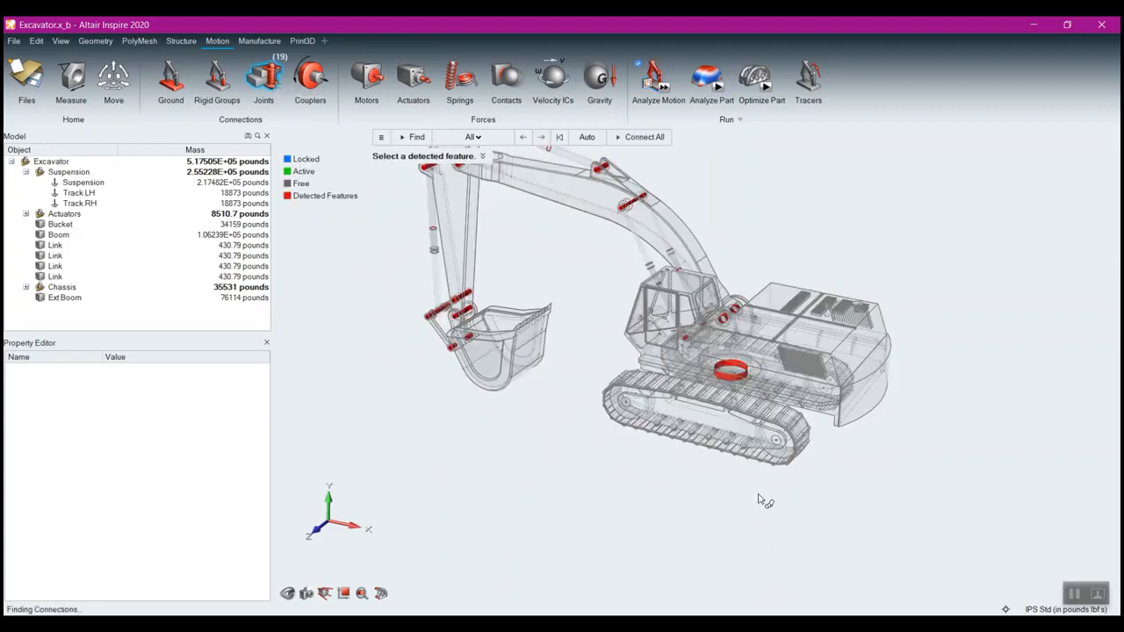
scroll(736, 439, up, 5)
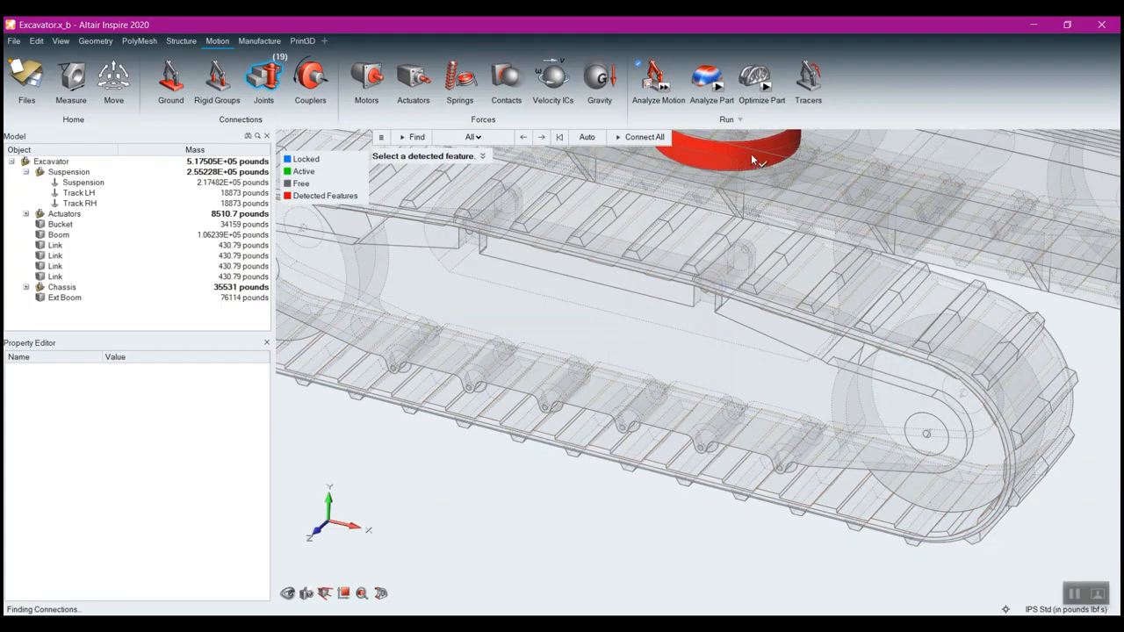
middle_drag(747, 188, 691, 385)
click(690, 328)
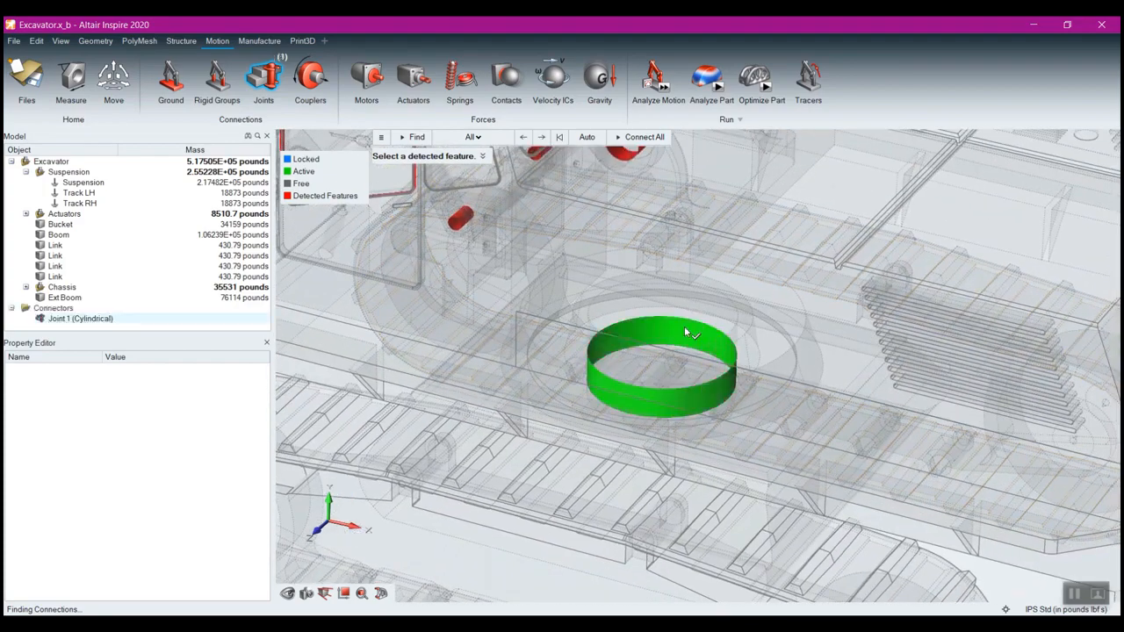
- Change the connection type of the ring-shaped joint between the suspension and the cab to Hinge and finish joint editing
click(768, 393)
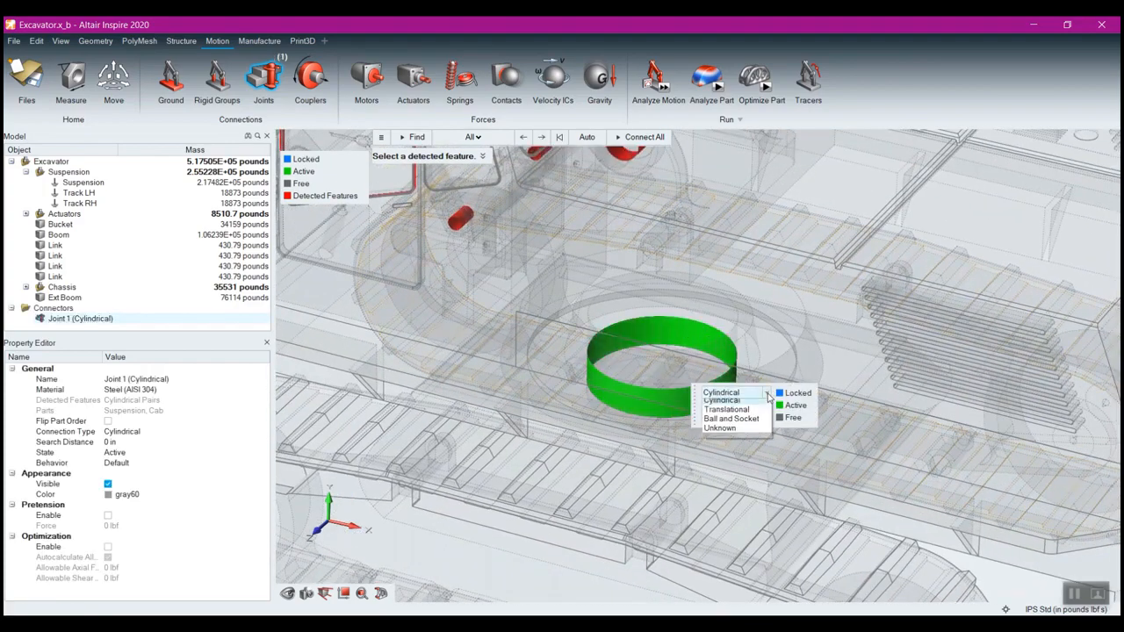
click(715, 404)
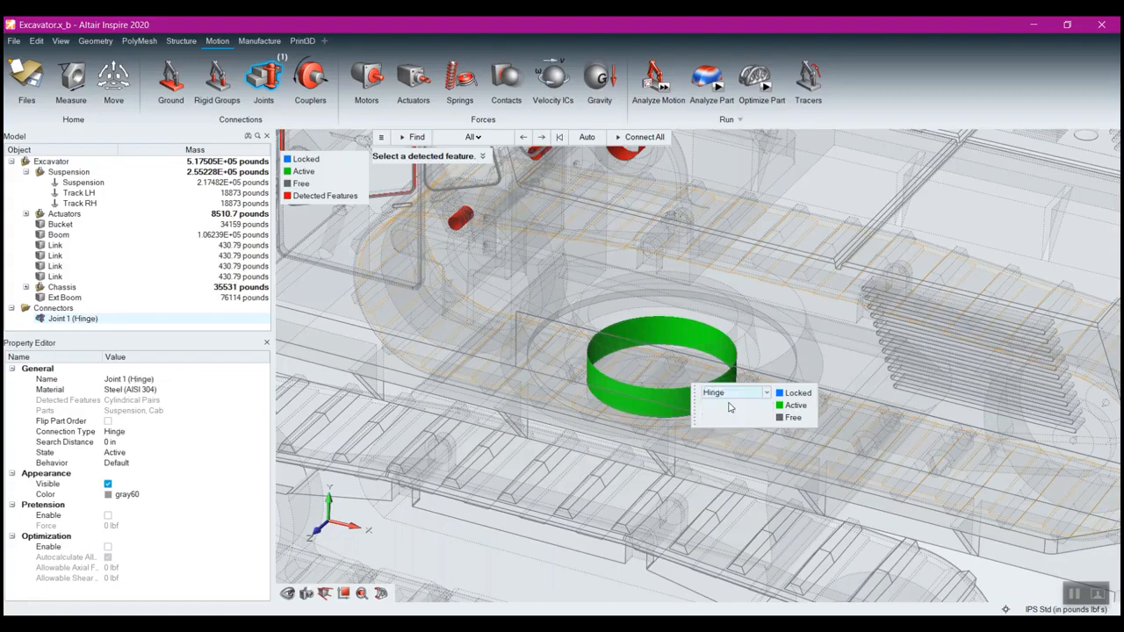
scroll(772, 437, down, 2)
right_click(887, 291)
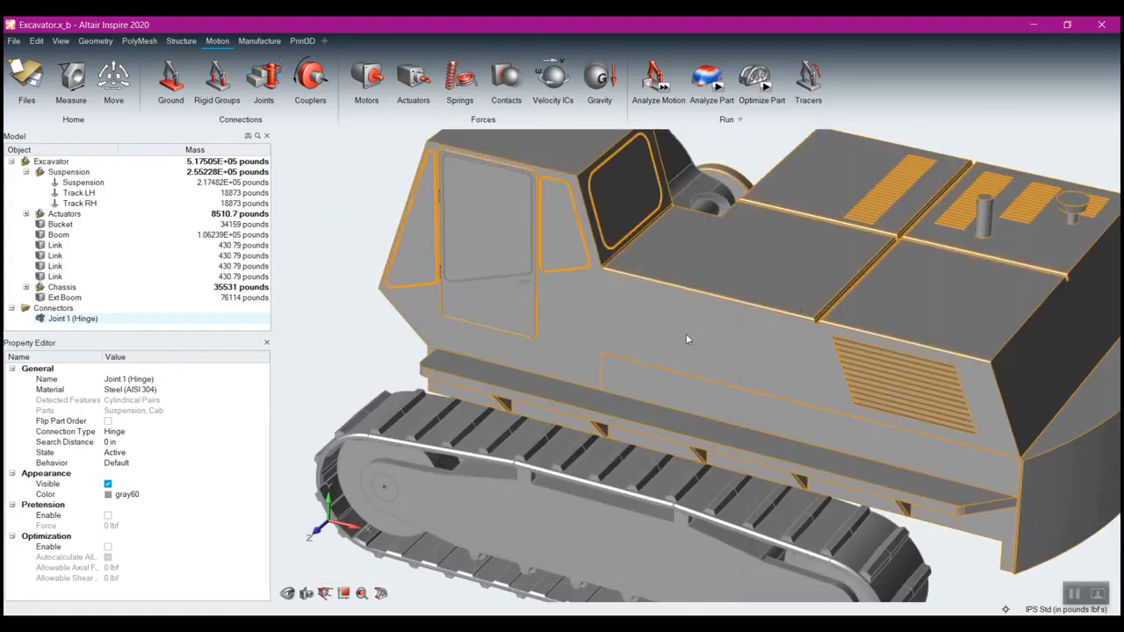
- Rerun the motion analysis with the hinge in place and examine how the cab moves relative to its windows and door
scroll(647, 392, down, 4)
scroll(648, 398, down, 3)
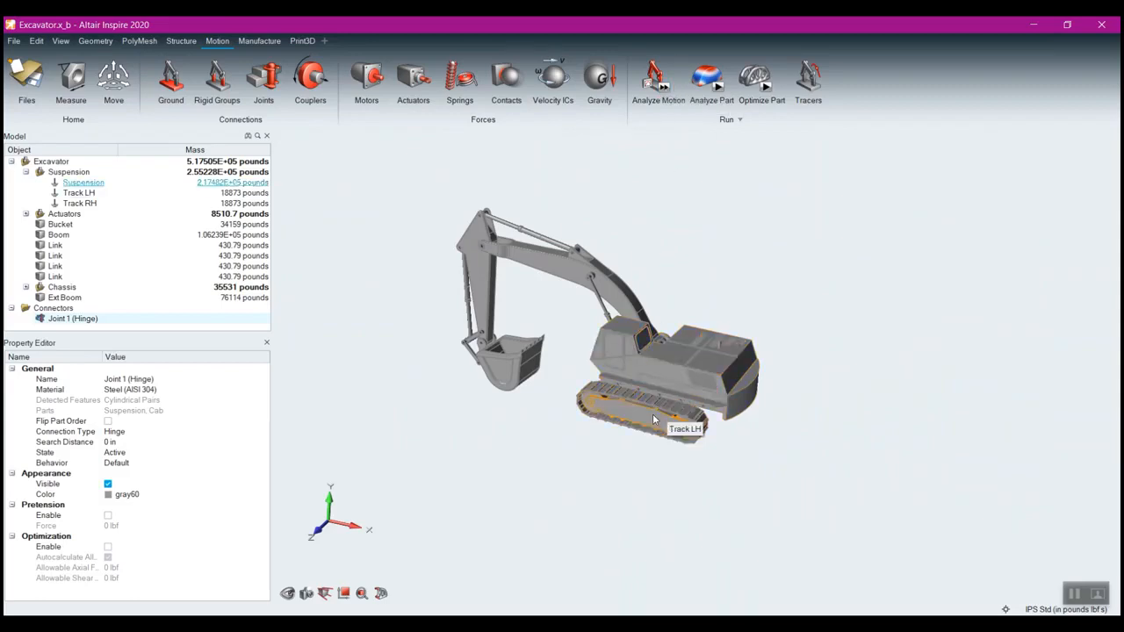
click(666, 87)
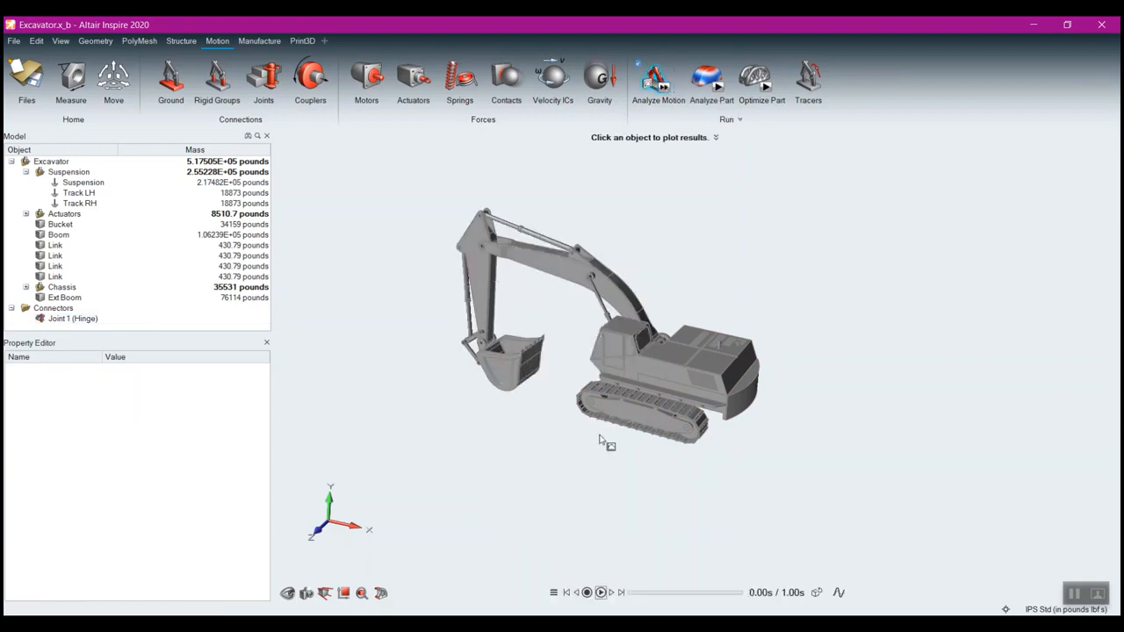
scroll(619, 343, up, 5)
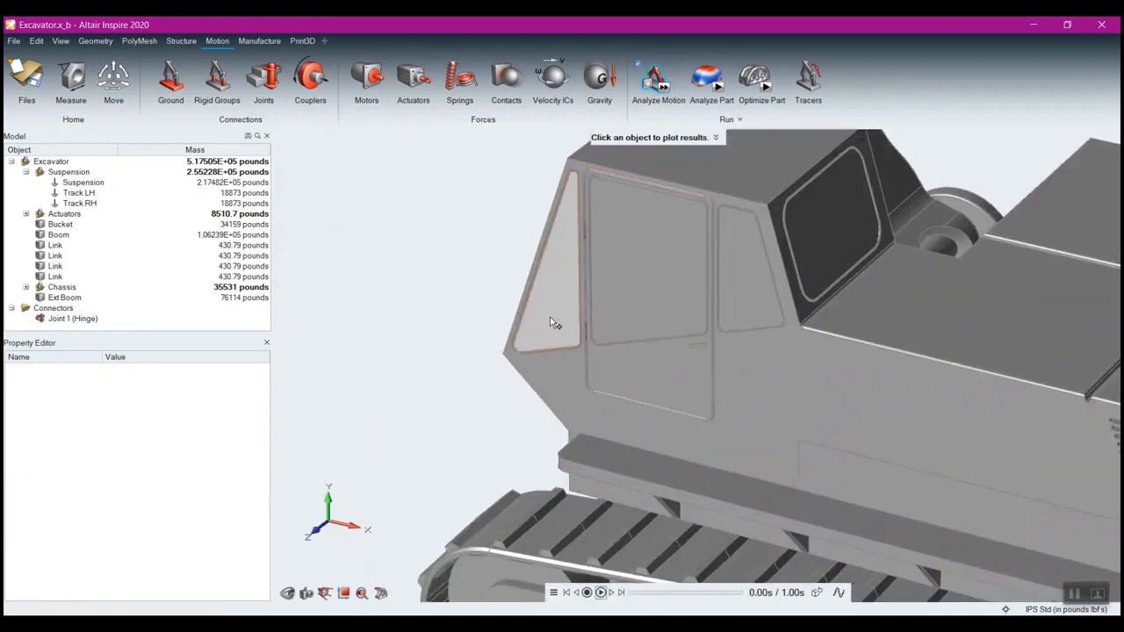
middle_drag(481, 357, 663, 364)
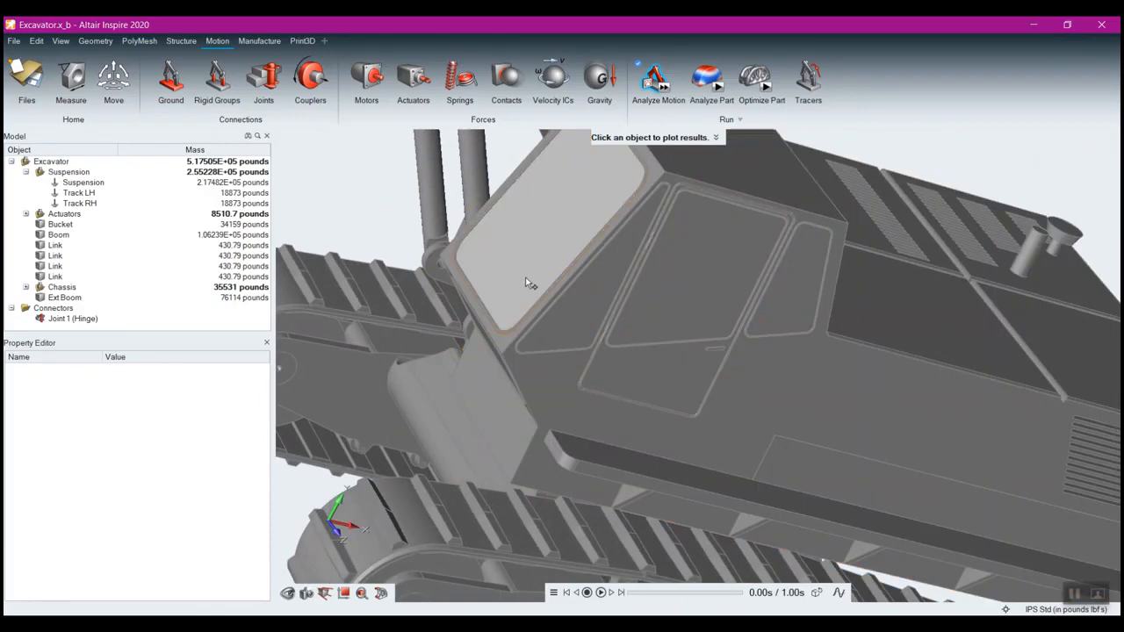
scroll(549, 274, down, 5)
right_drag(778, 314, 777, 422)
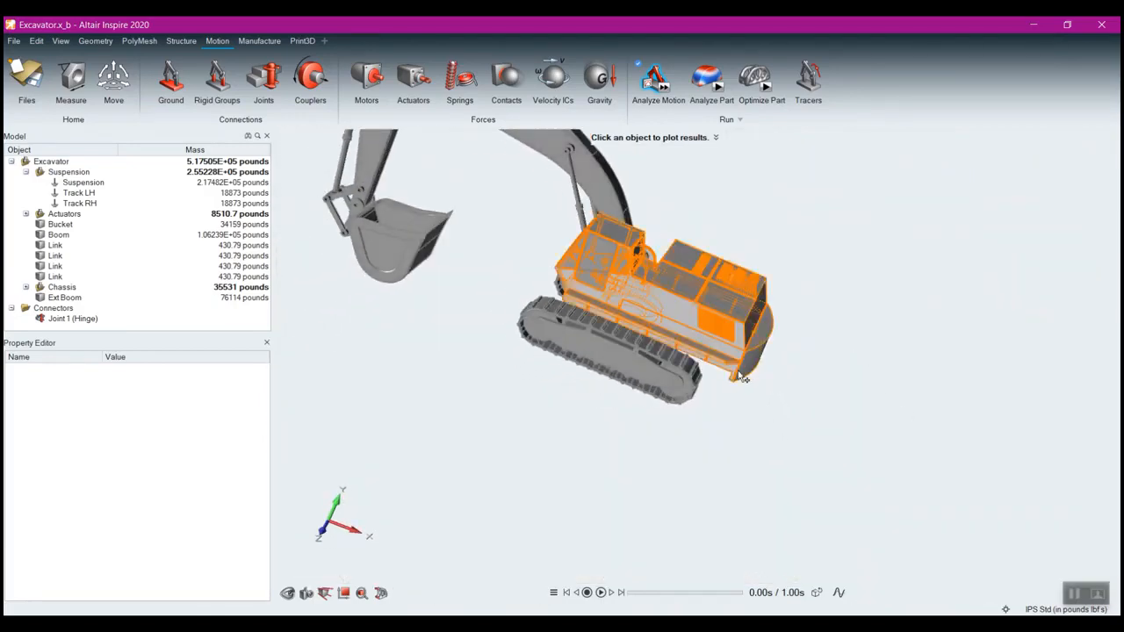
middle_drag(759, 450, 676, 408)
middle_drag(576, 407, 588, 431)
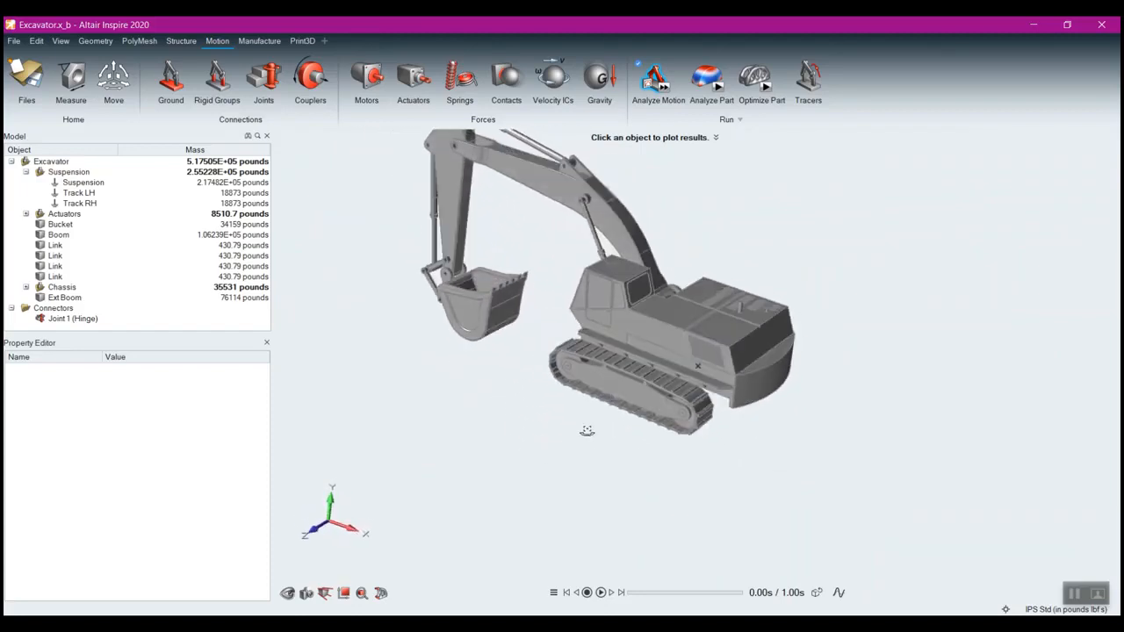
right_drag(587, 417, 535, 474)
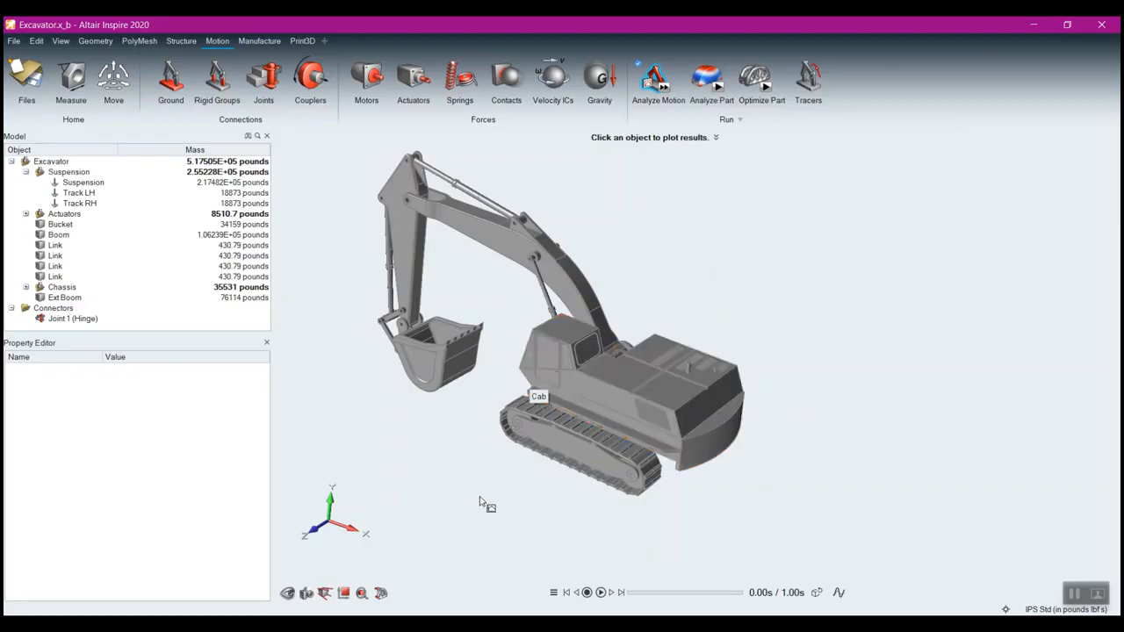
right_click(860, 304)
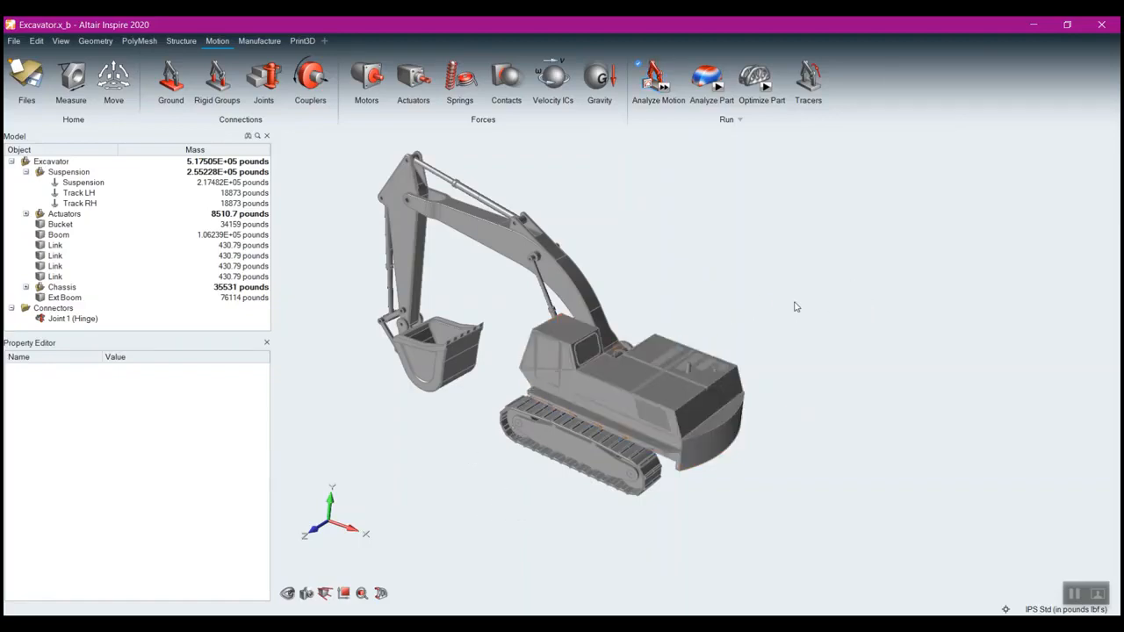
- Inspect the separate chassis parts by selecting the cab windows, the cab door and the cab body one at a time
right_drag(738, 317, 785, 261)
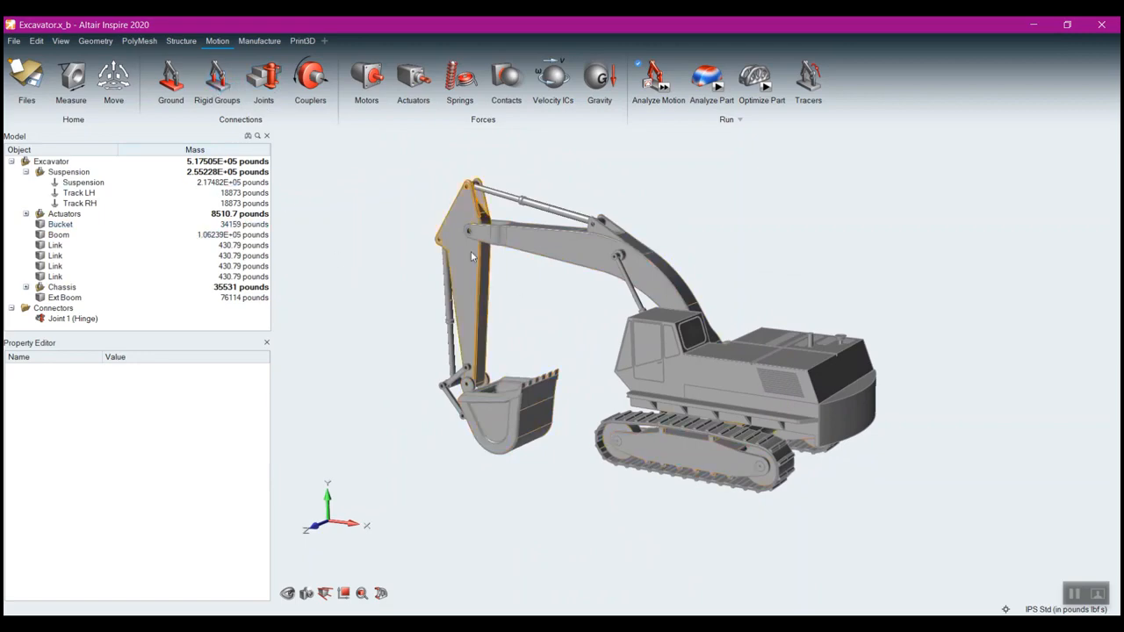
scroll(700, 374, up, 5)
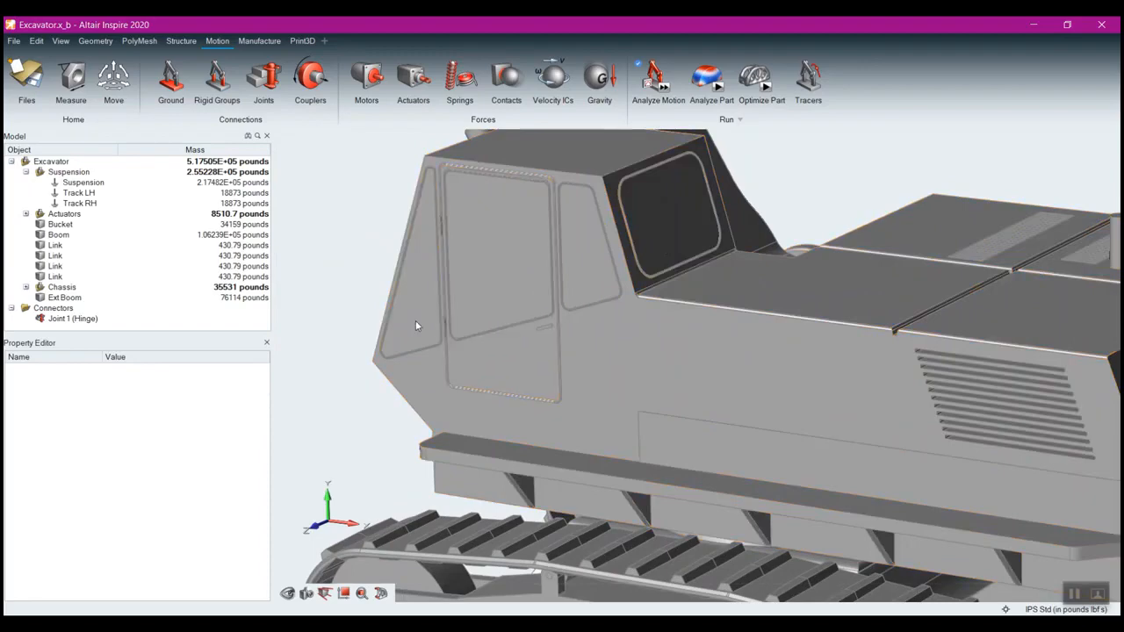
click(455, 296)
click(579, 275)
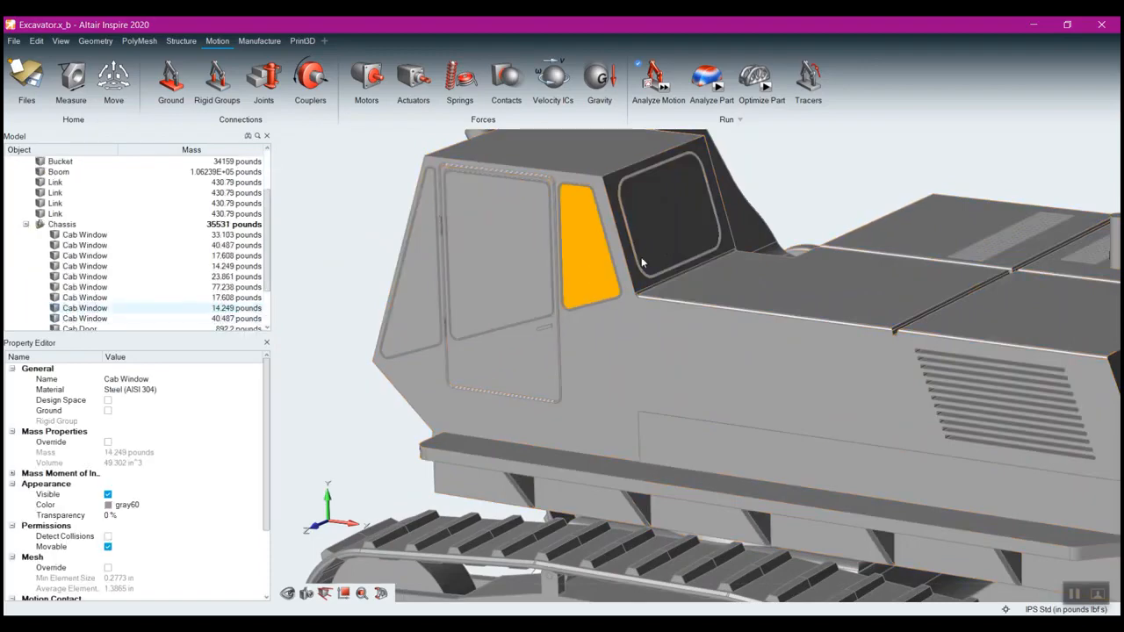
click(641, 256)
click(667, 361)
click(518, 380)
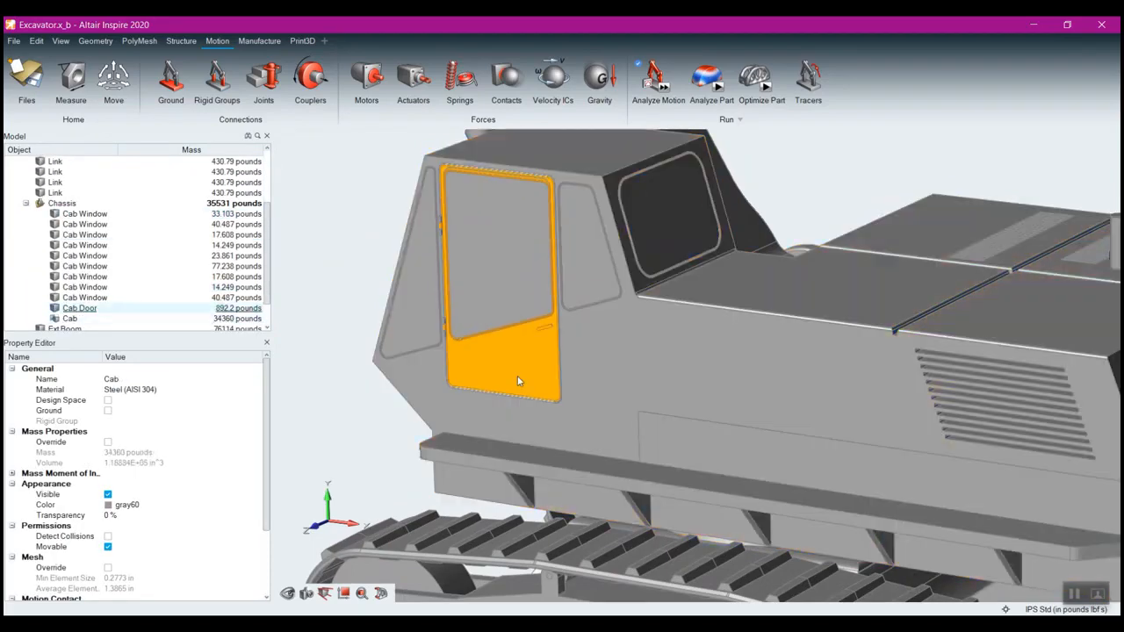
click(509, 291)
click(728, 369)
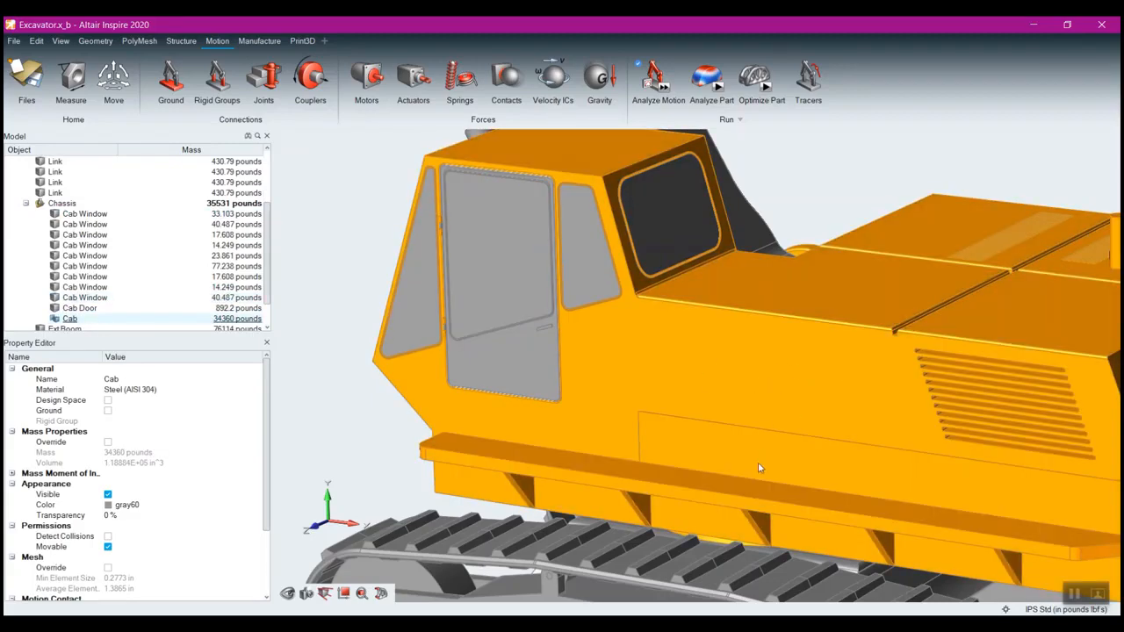
middle_drag(756, 479, 755, 448)
right_drag(755, 533, 761, 321)
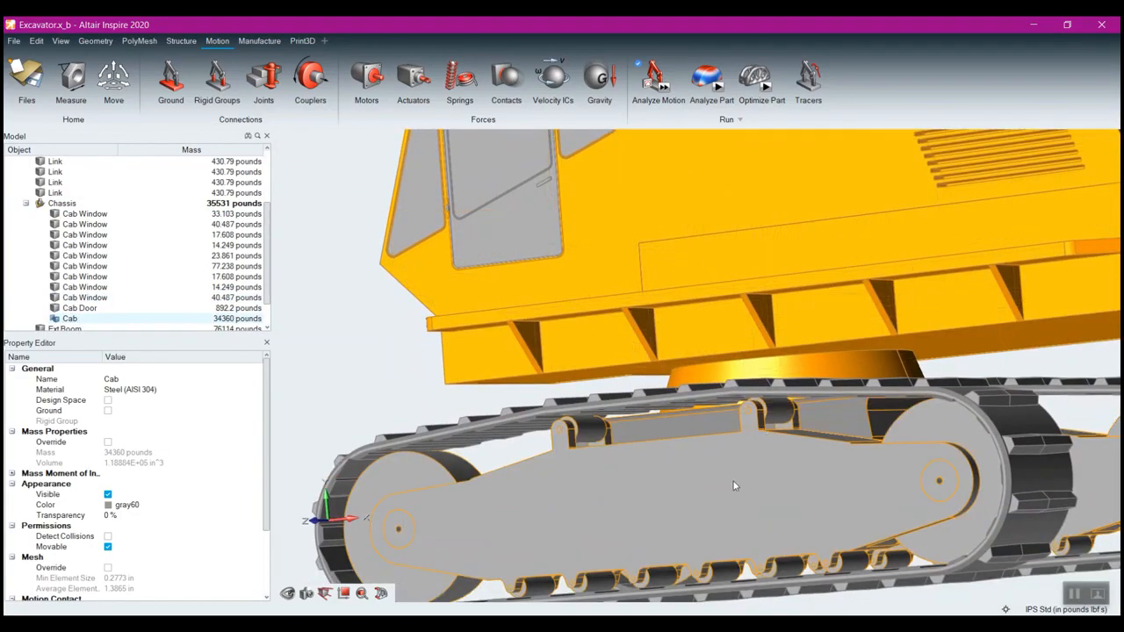
middle_drag(773, 465, 722, 464)
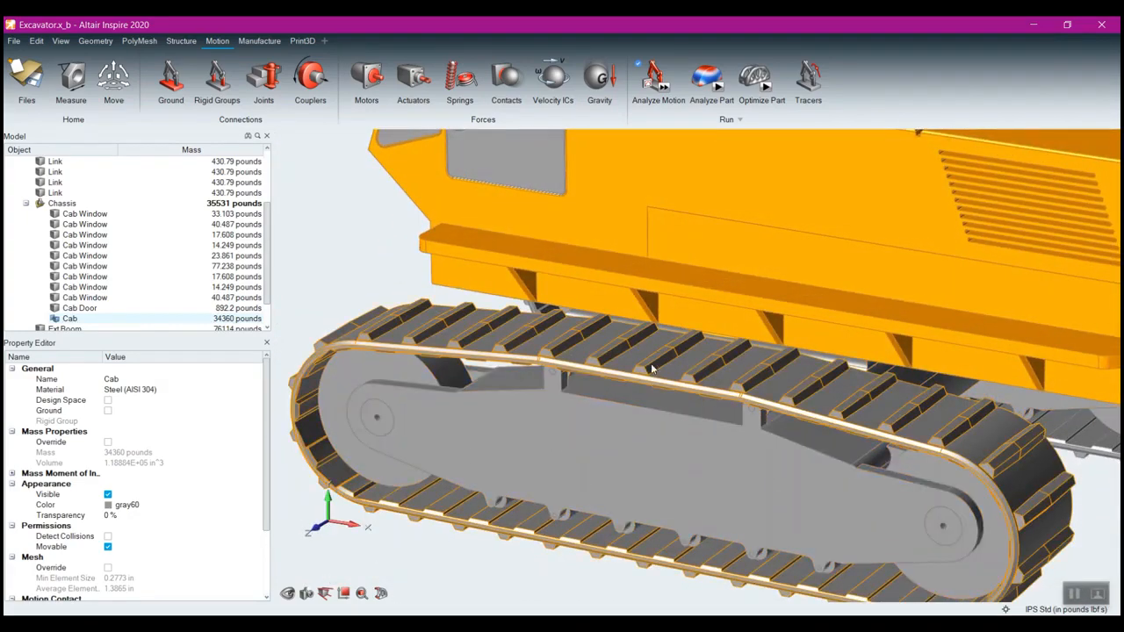
scroll(655, 353, down, 3)
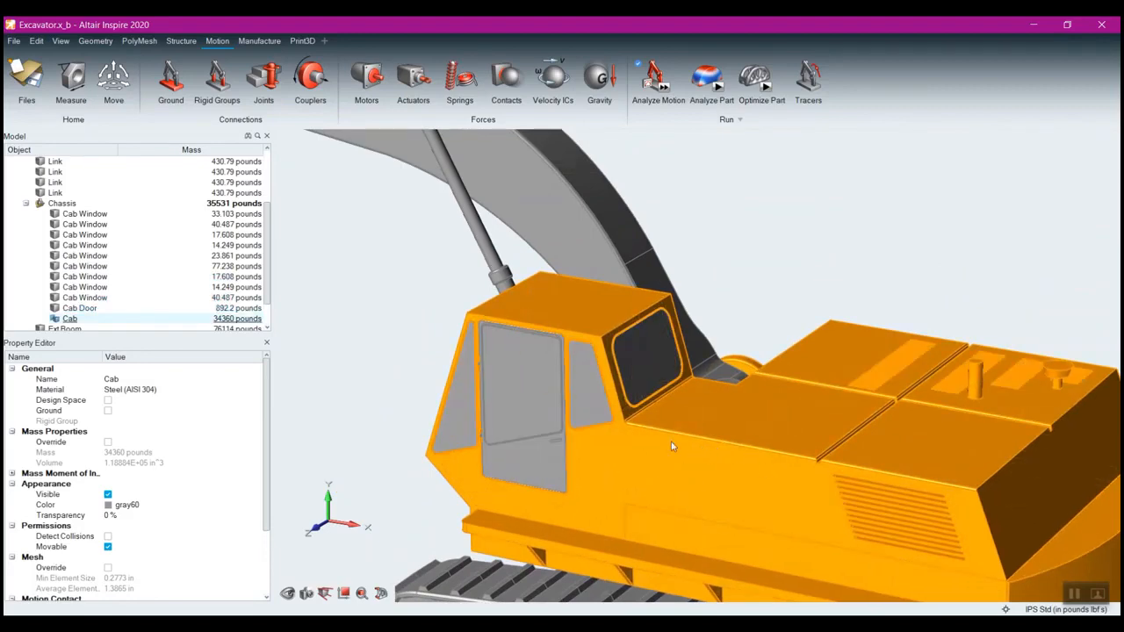
- Start a rigid group with the cab body, the cab door and its window, and the two side windows beside the door
click(221, 81)
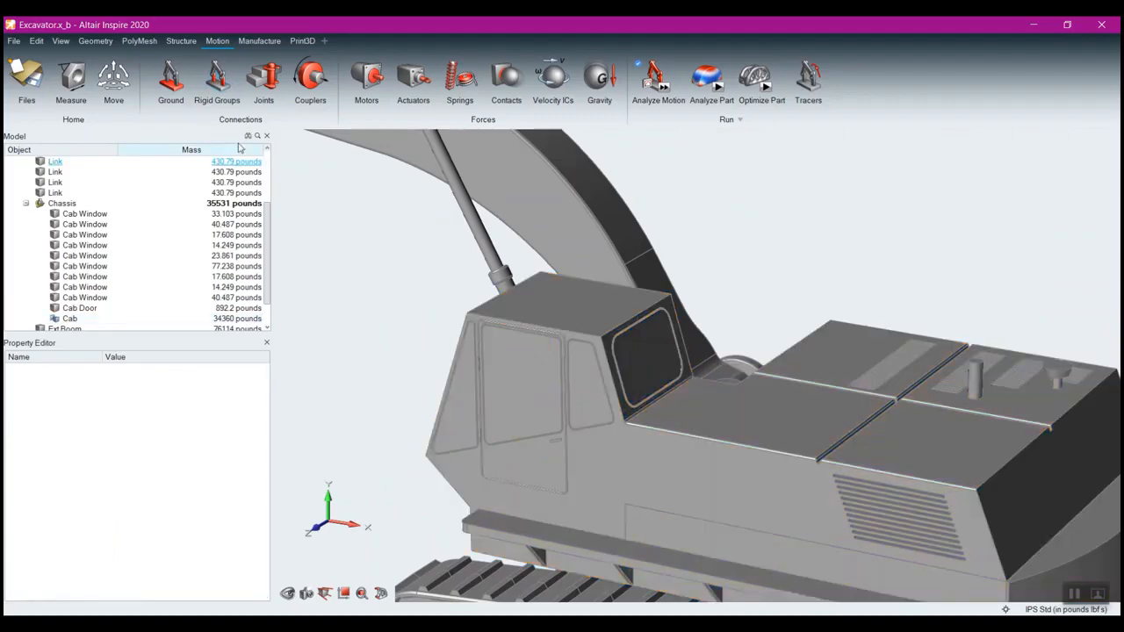
click(715, 484)
click(595, 404)
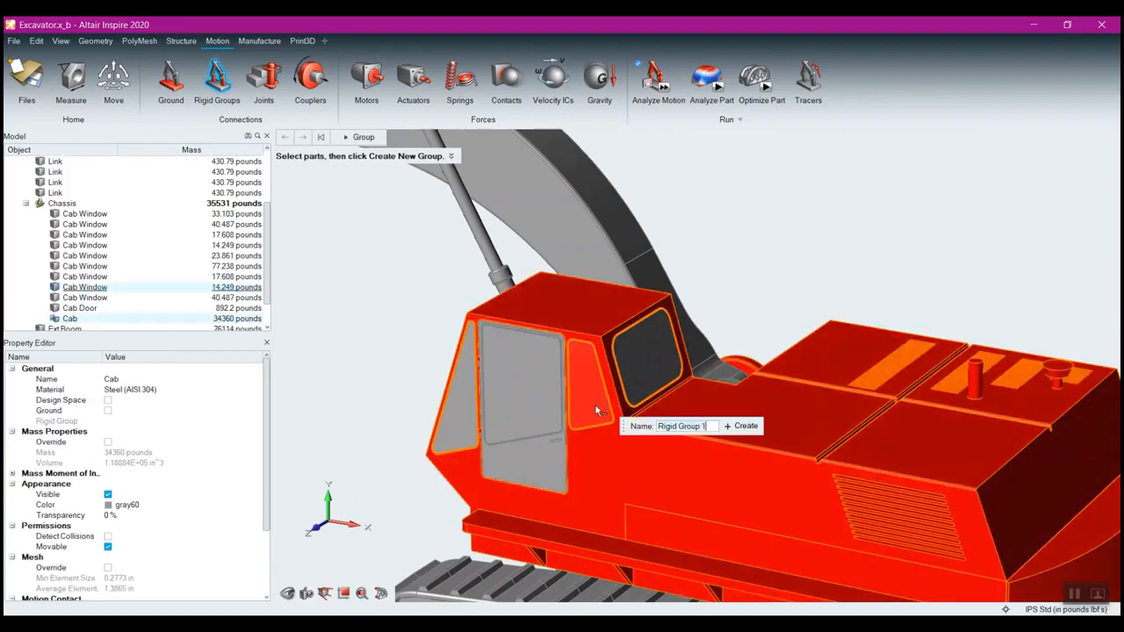
click(541, 392)
click(533, 455)
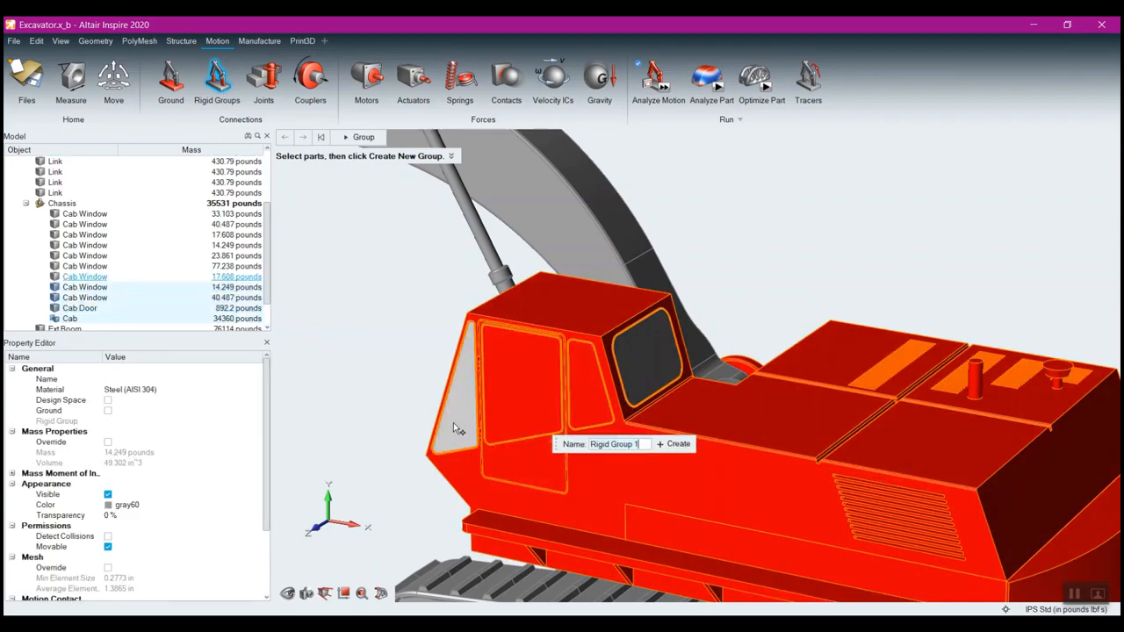
click(453, 423)
- Add the rear, windshield, lower front and opposite-side cab windows to the rigid group selection
click(629, 376)
right_drag(630, 380, 521, 371)
click(351, 399)
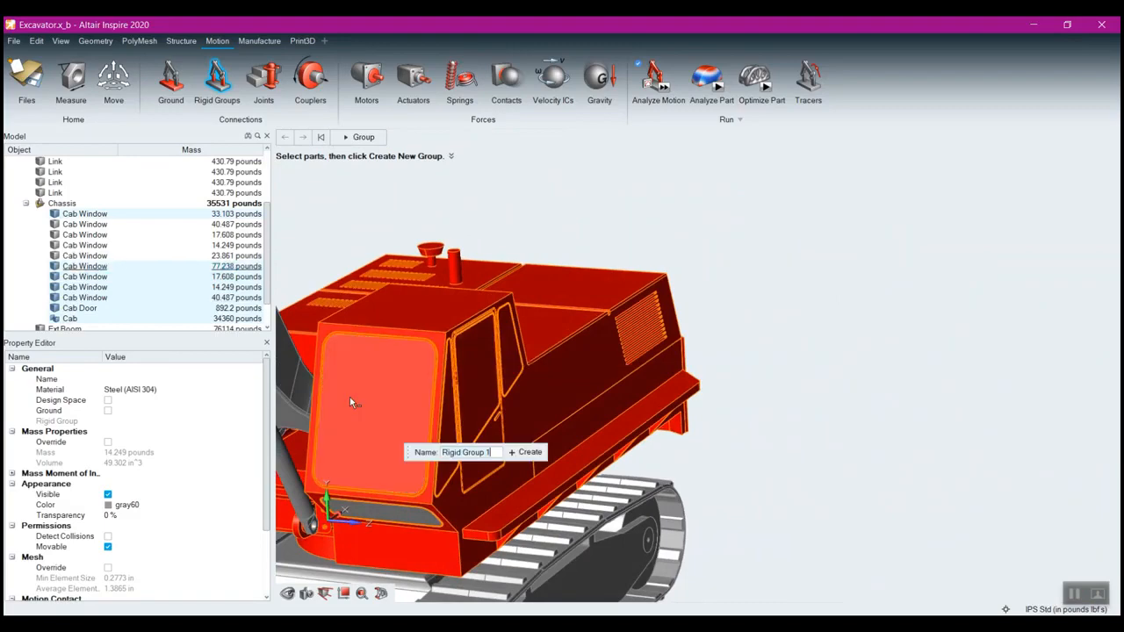
right_drag(373, 465, 366, 520)
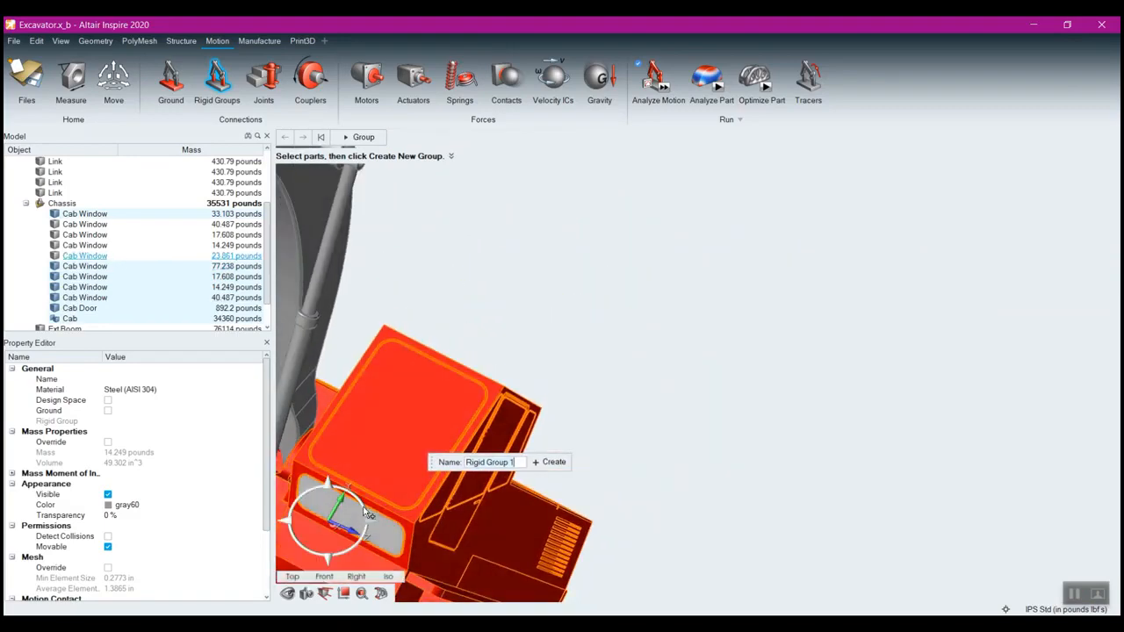
click(366, 519)
right_drag(420, 396, 706, 361)
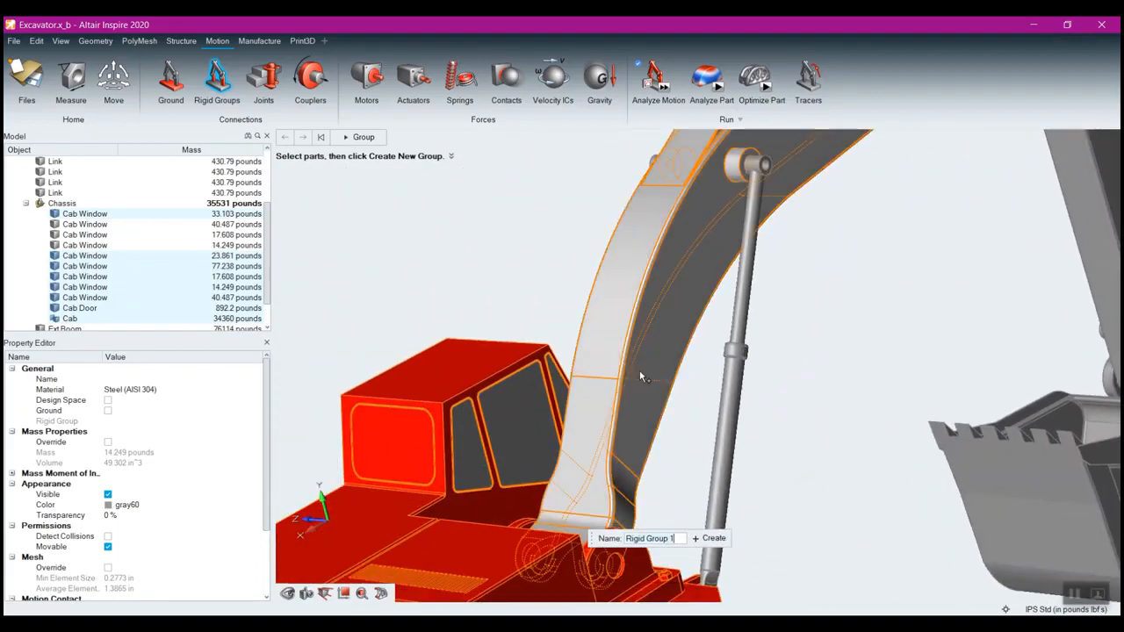
scroll(548, 388, up, 3)
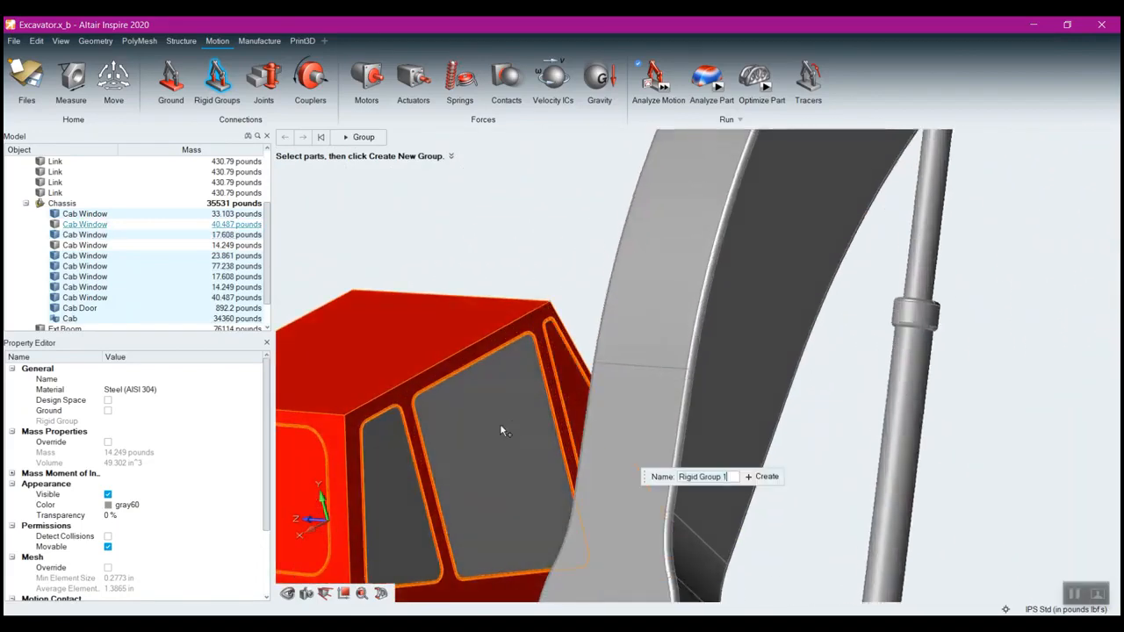
click(384, 478)
- Name the rigid group Chassis, create it from the selected cab parts and finish grouping
scroll(471, 433, down, 6)
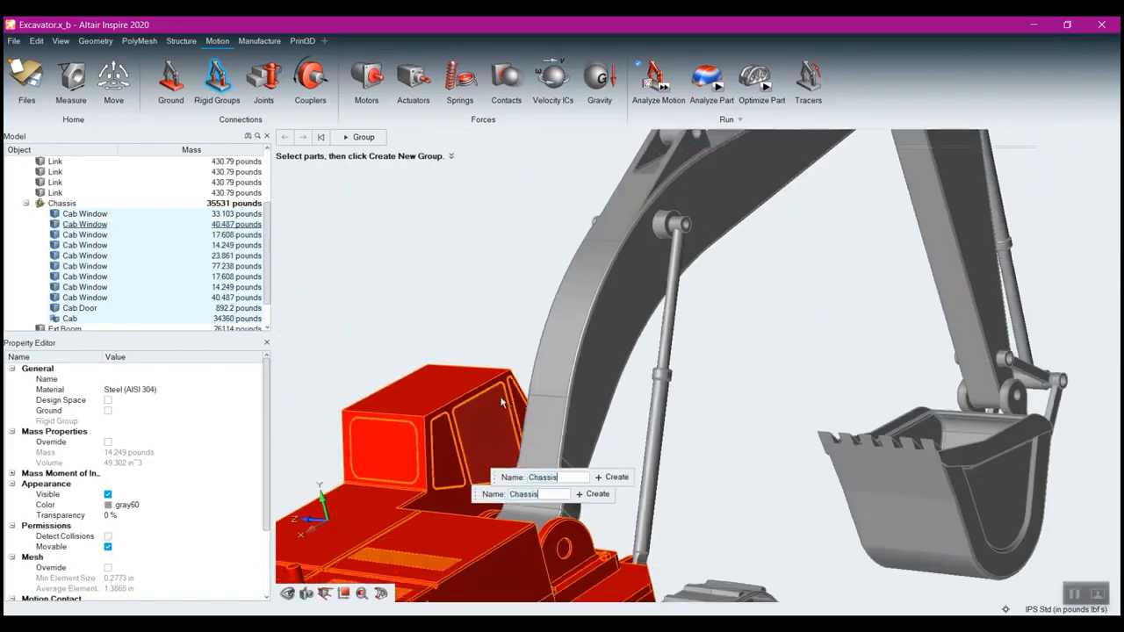
right_drag(392, 438, 639, 405)
mouse_move(640, 406)
middle_down()
mouse_move(676, 294)
mouse_move(817, 422)
mouse_move(907, 468)
mouse_move(621, 409)
mouse_move(347, 393)
mouse_move(632, 387)
mouse_move(655, 412)
middle_up()
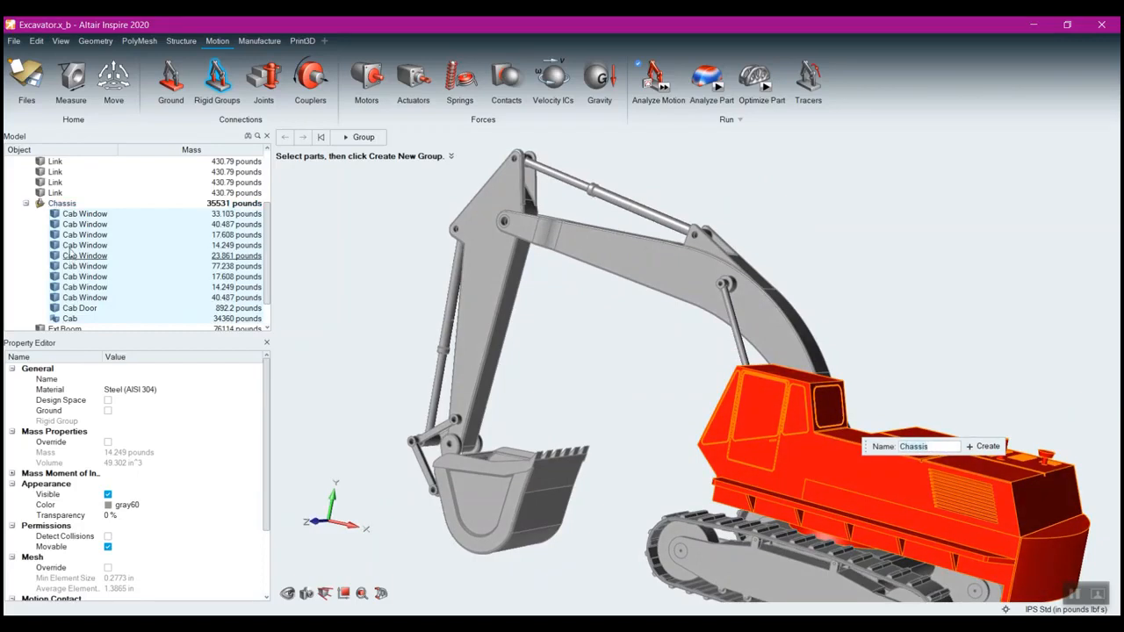
click(988, 447)
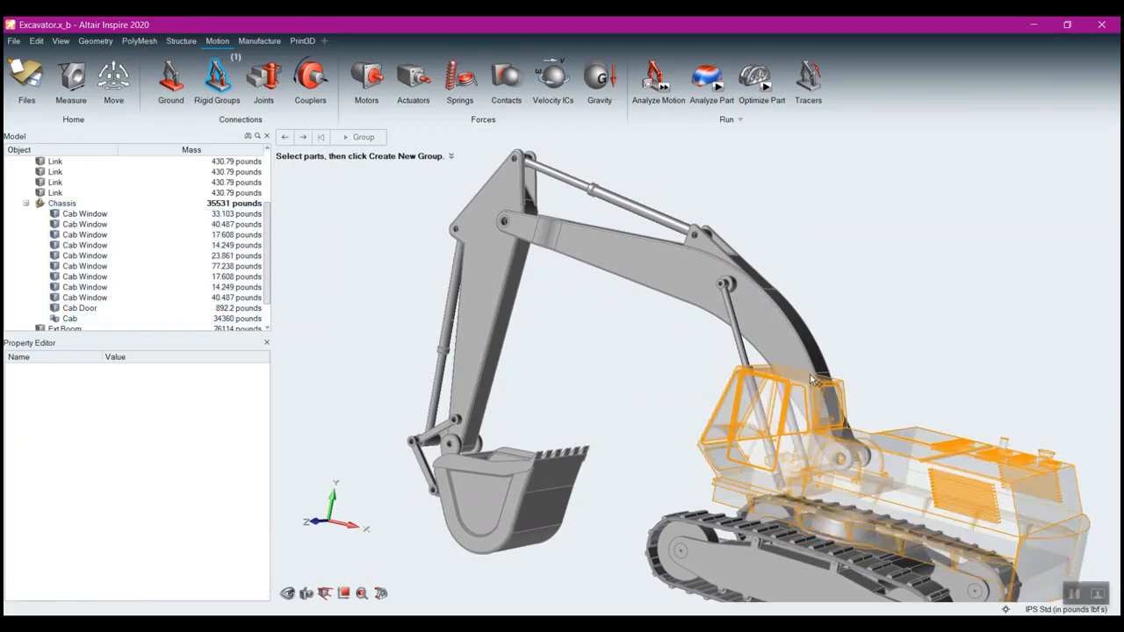
right_drag(891, 281, 803, 237)
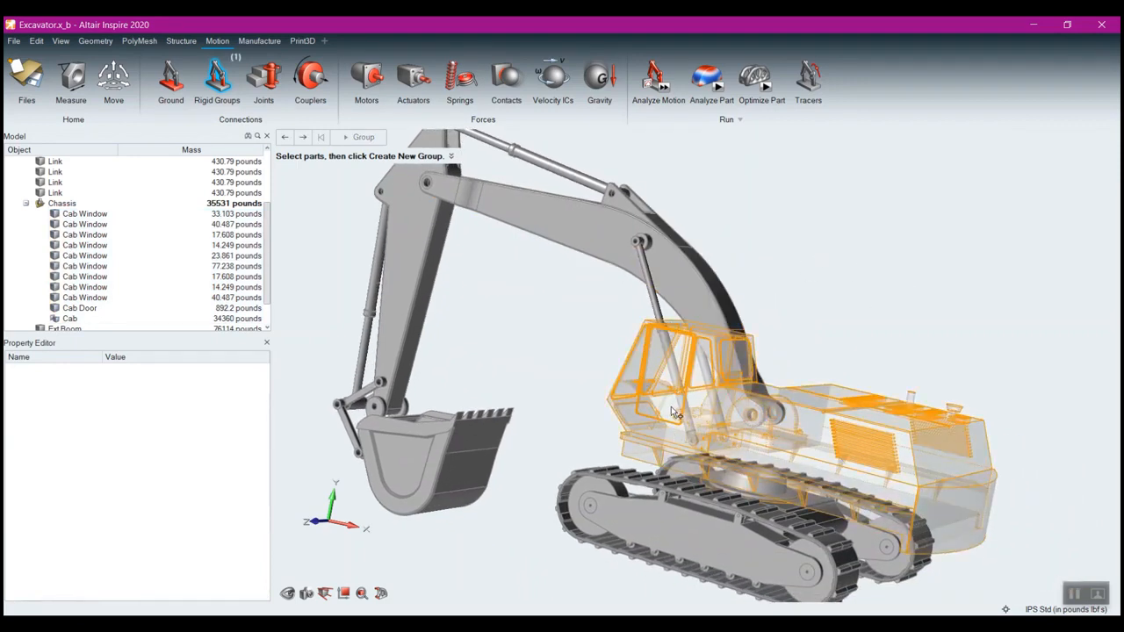
right_click(911, 288)
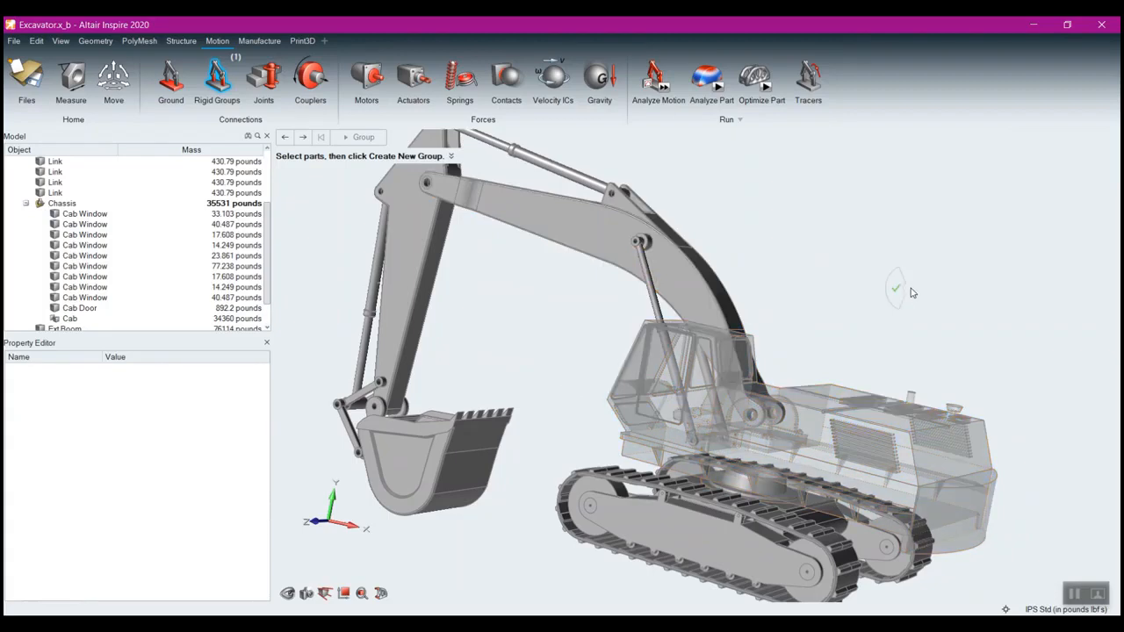
- Rerun the motion analysis with the Chassis rigid group and examine the cab's motion up close
click(663, 88)
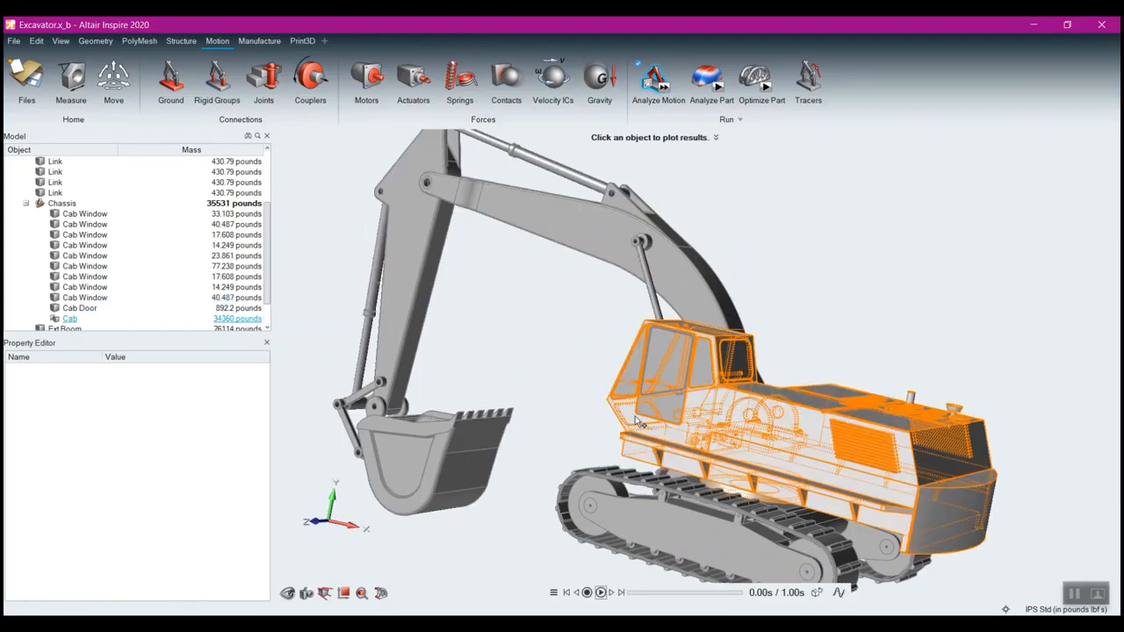
middle_drag(756, 389, 739, 430)
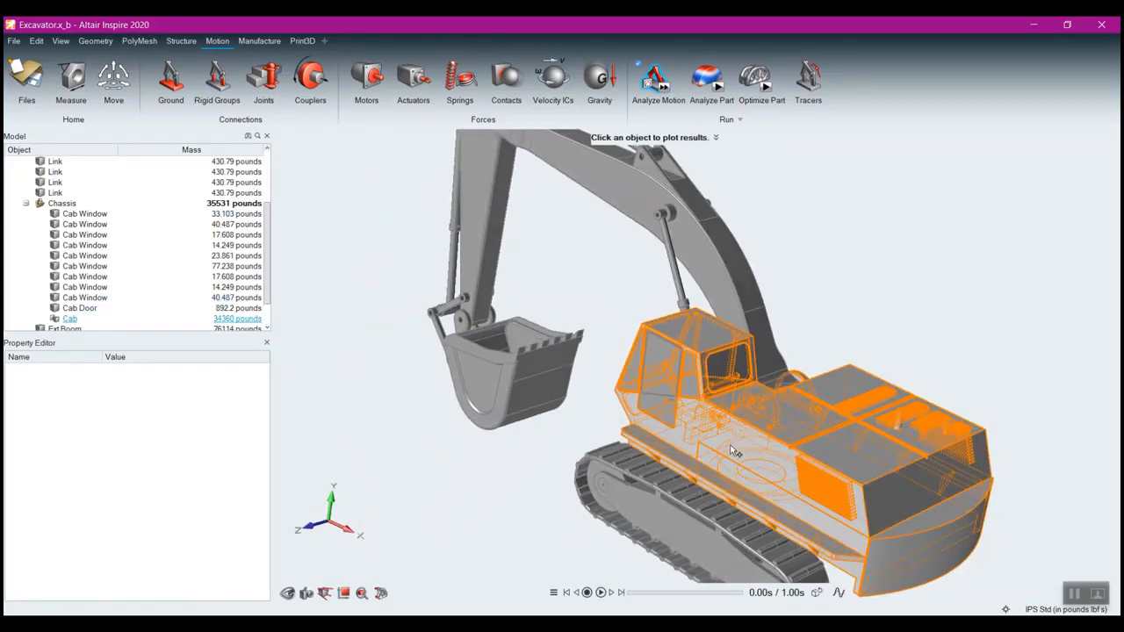
scroll(735, 445, up, 3)
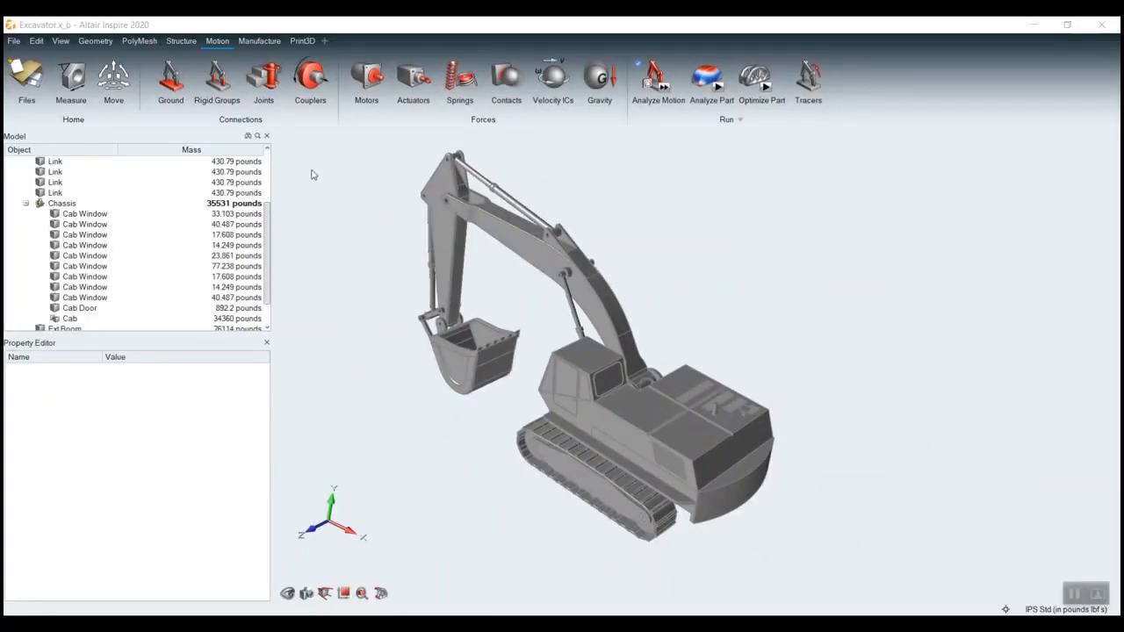
- Scan the model for joints and examine the detected features on the boom, bucket, cylinders and undercarriage swing ring
click(256, 84)
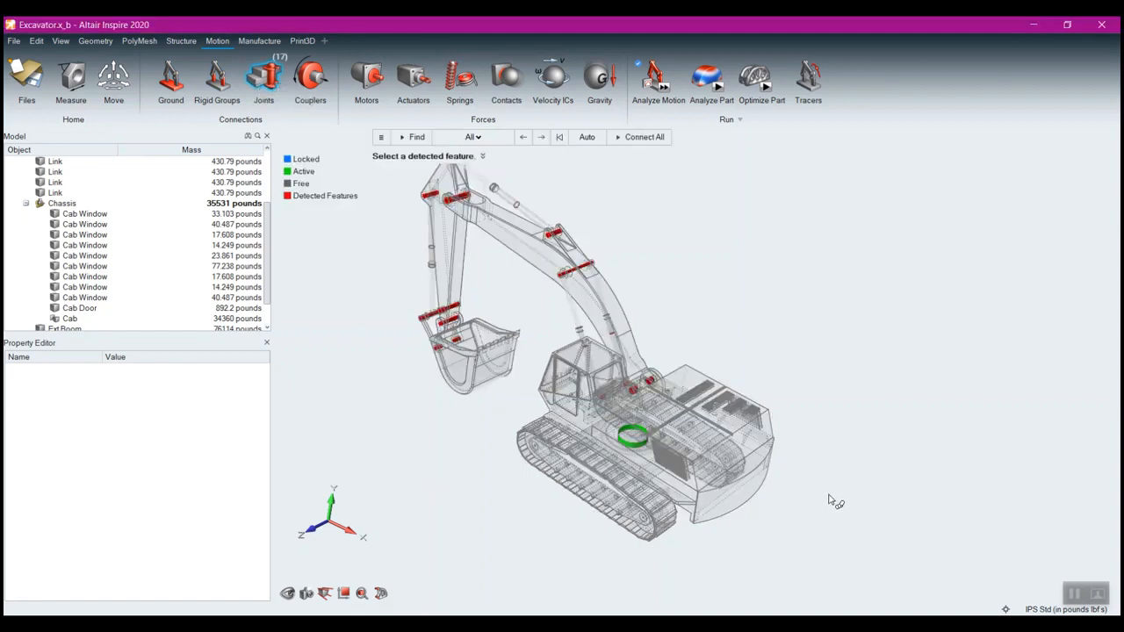
right_drag(834, 501, 861, 478)
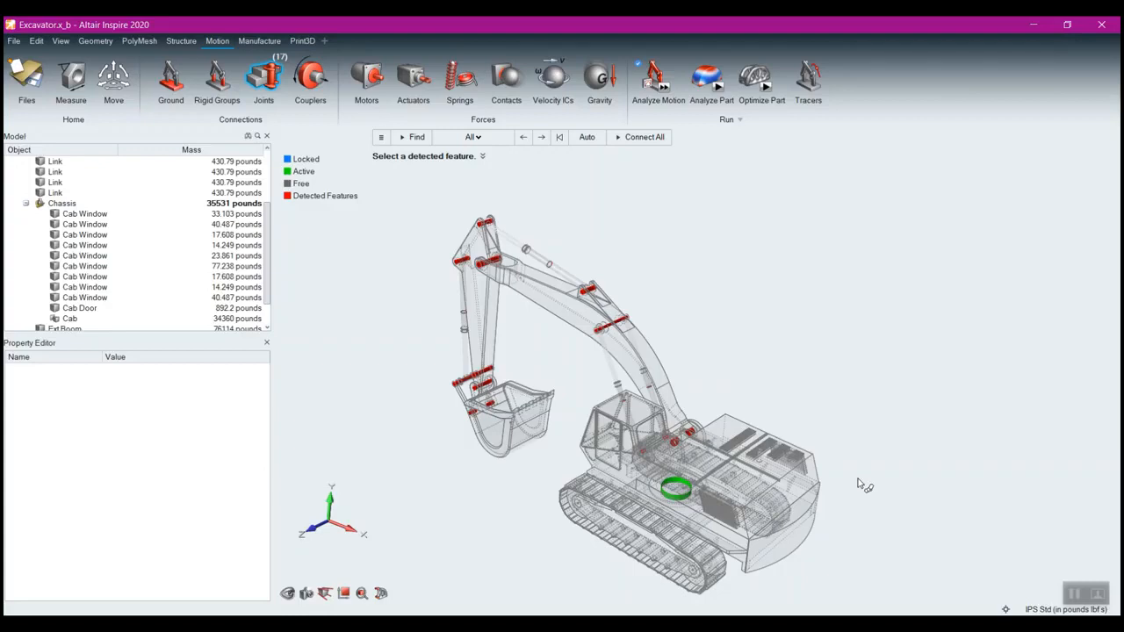
scroll(722, 464, up, 2)
right_drag(707, 386, 780, 318)
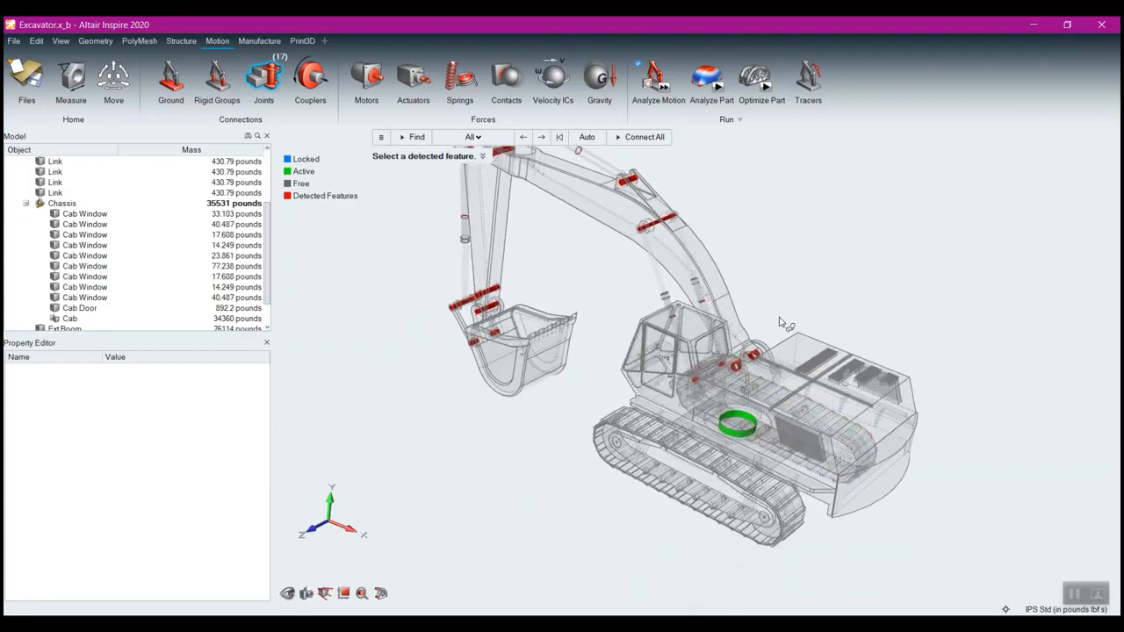
scroll(630, 478, up, 1)
right_drag(564, 473, 545, 518)
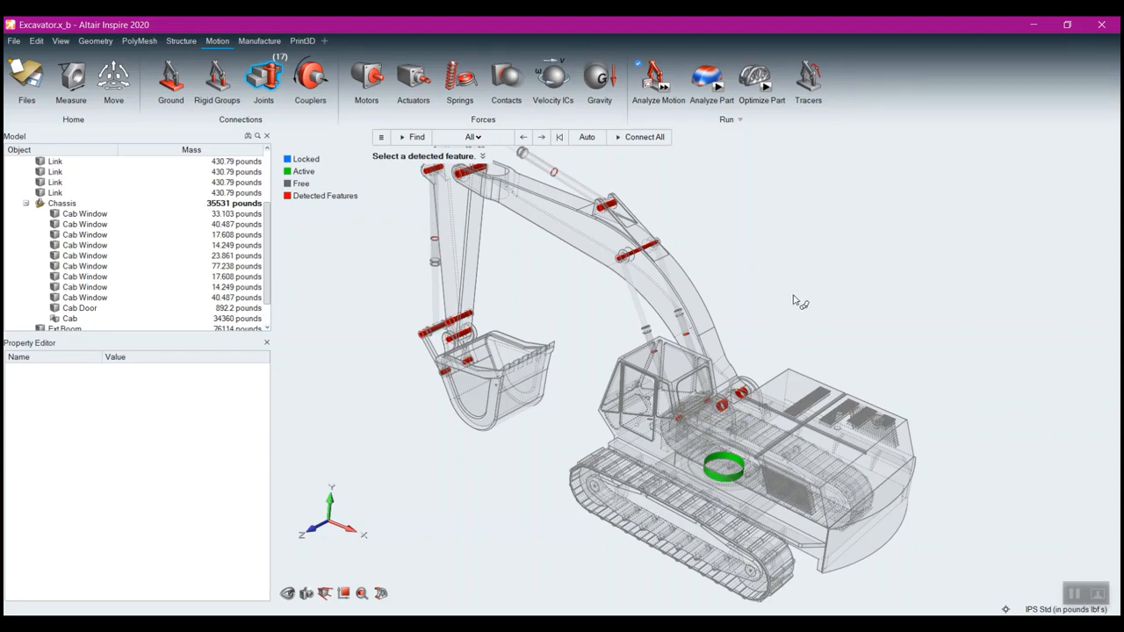
scroll(668, 274, up, 8)
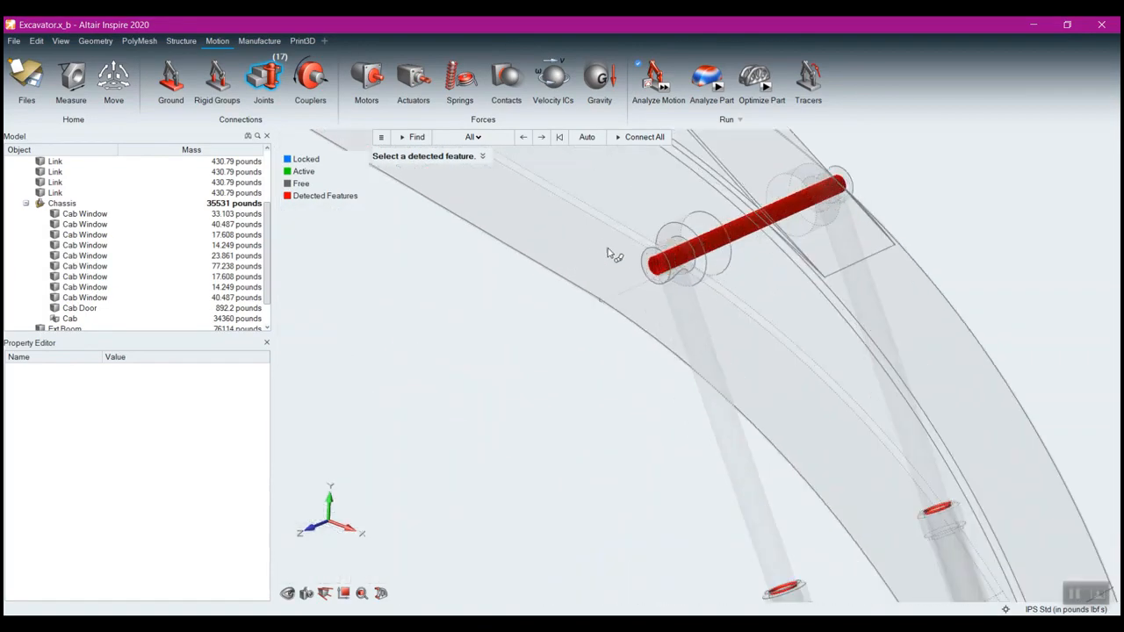
scroll(667, 274, down, 8)
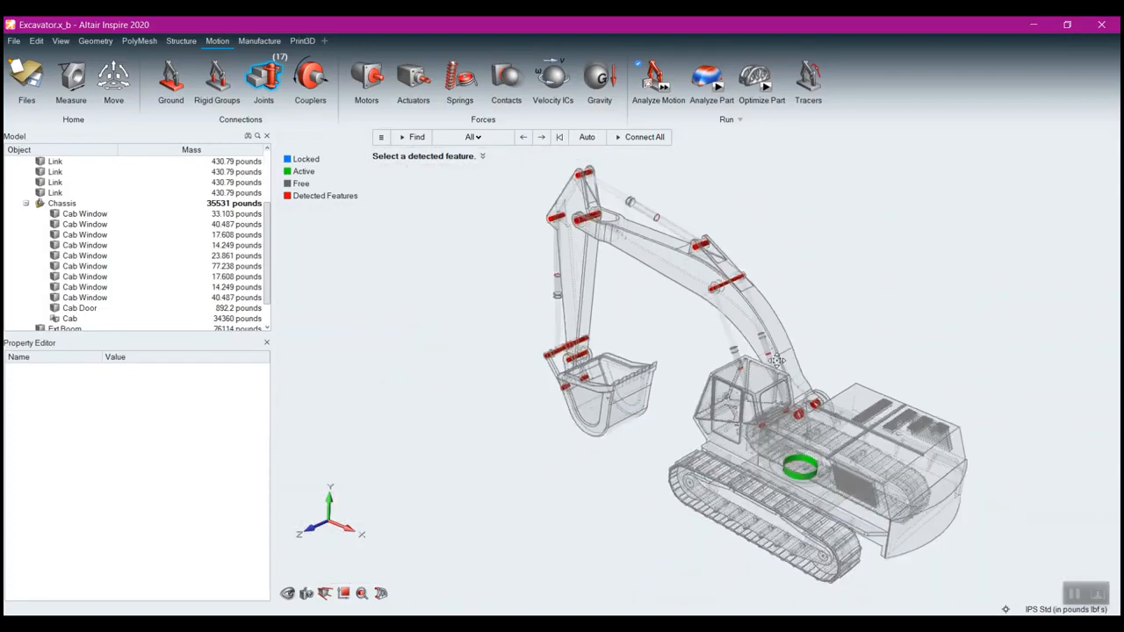
scroll(761, 397, up, 5)
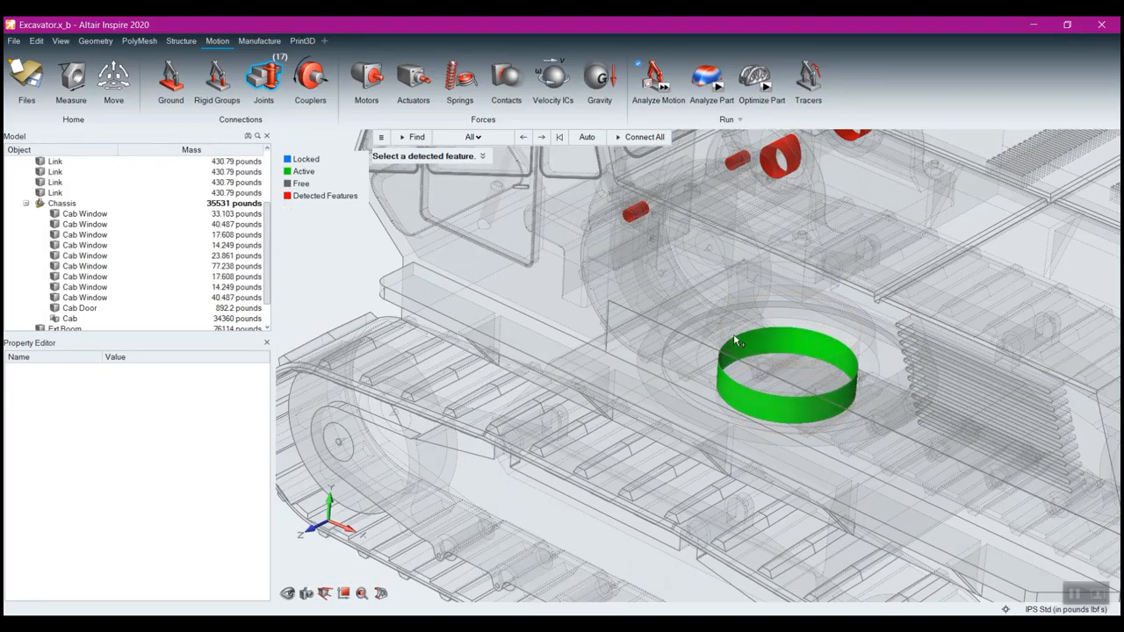
scroll(726, 392, down, 8)
right_drag(553, 313, 606, 416)
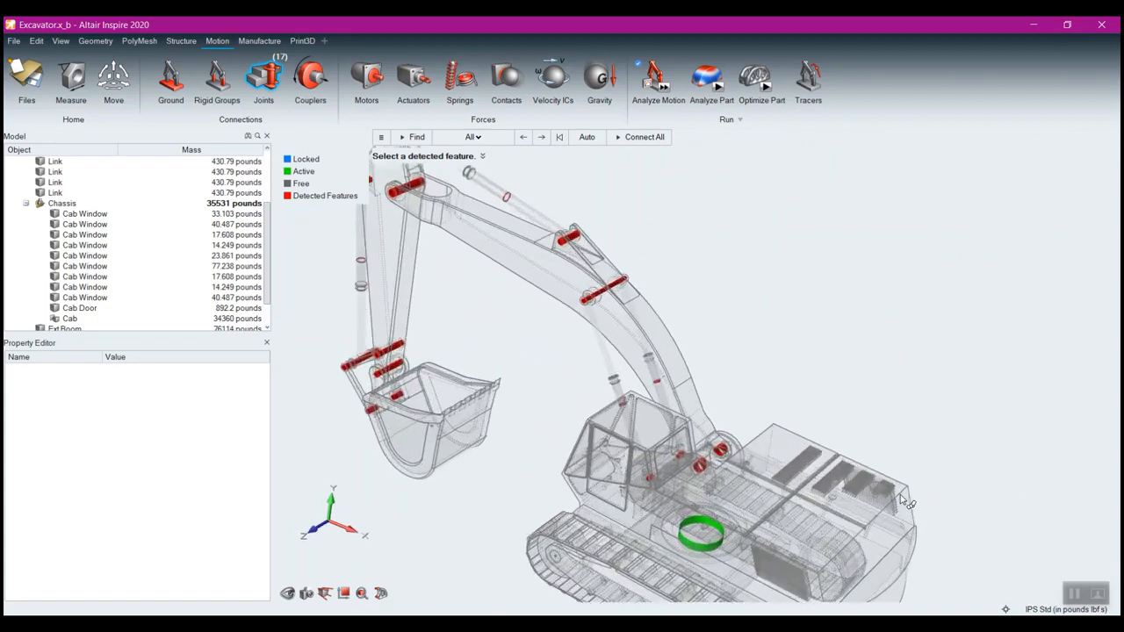
- Inspect the swing hinge between the suspension and the cab, review its available connection types and leave joint editing
scroll(908, 503, up, 3)
right_drag(781, 484, 823, 318)
scroll(753, 360, up, 5)
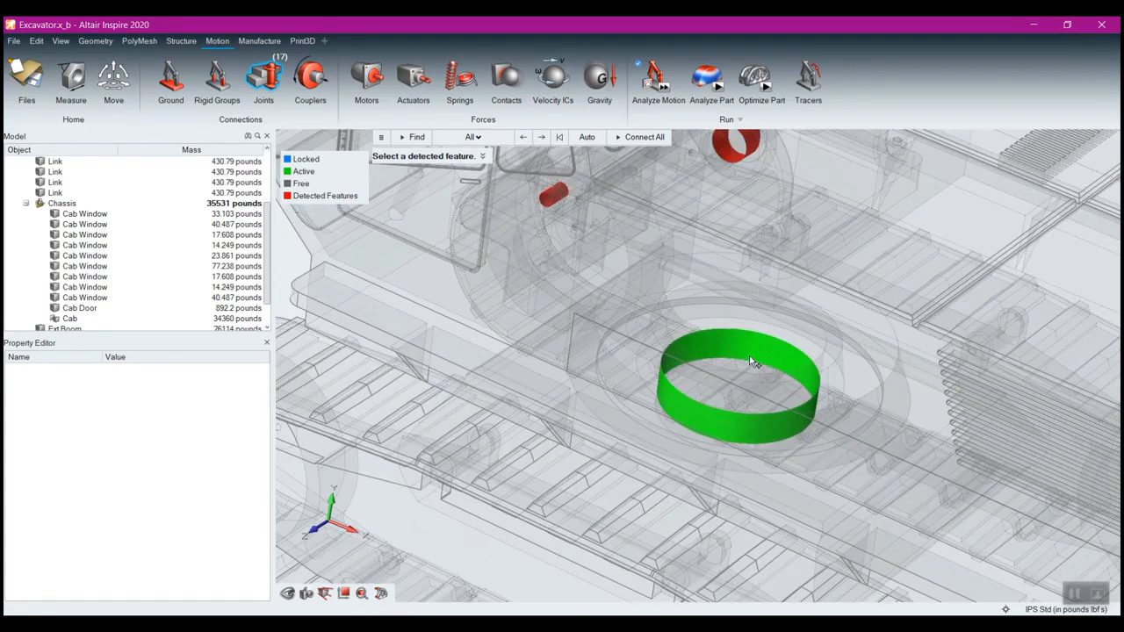
click(754, 353)
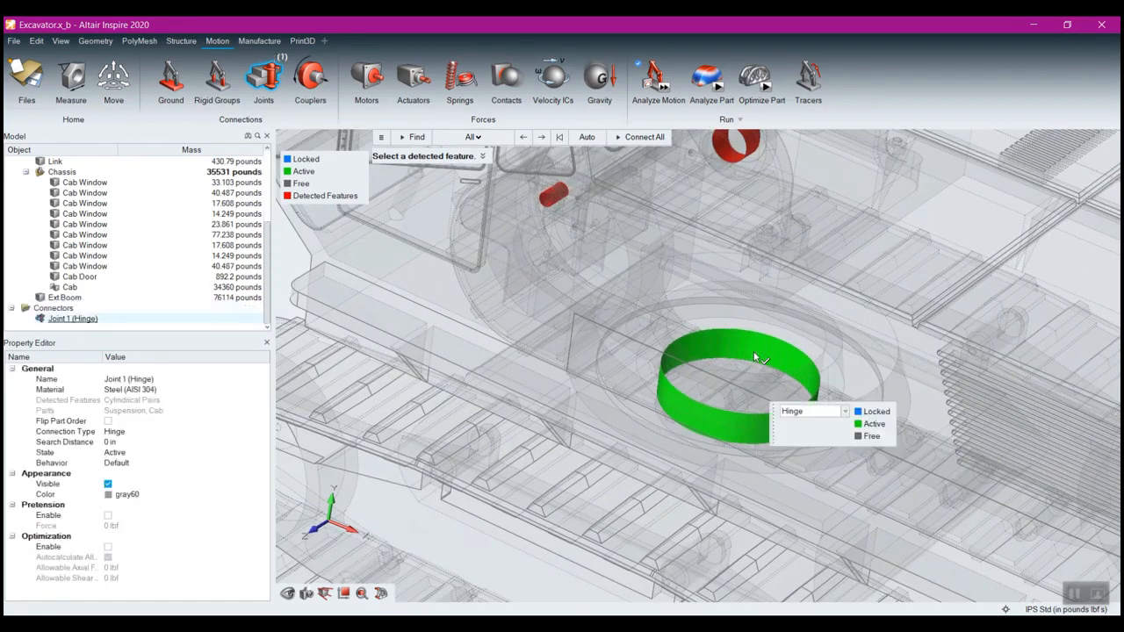
click(844, 413)
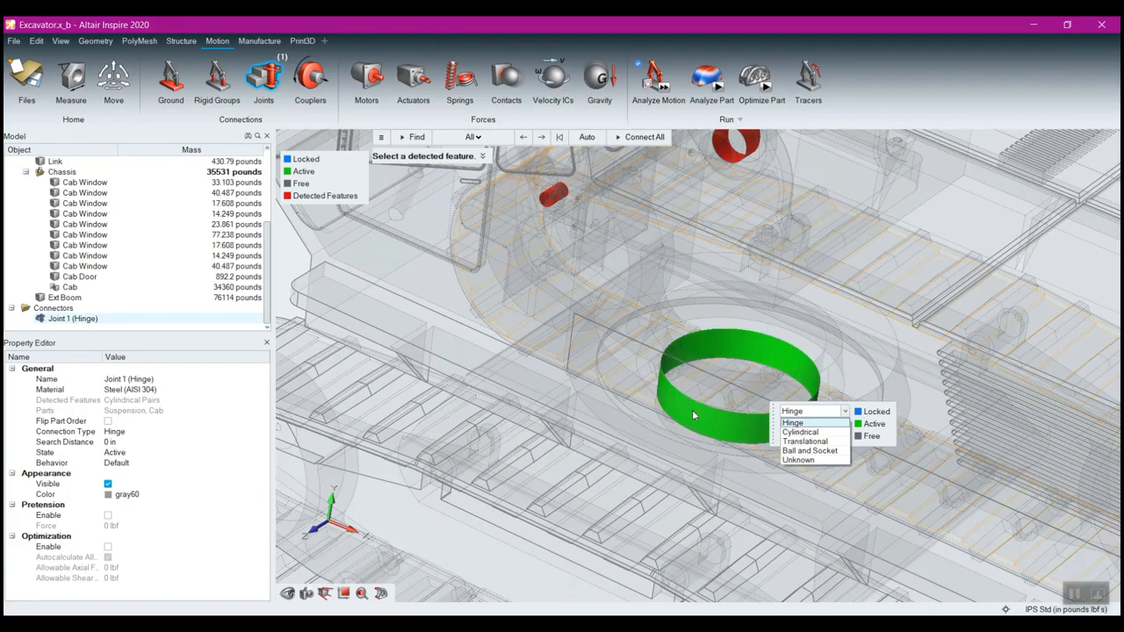
right_click(336, 357)
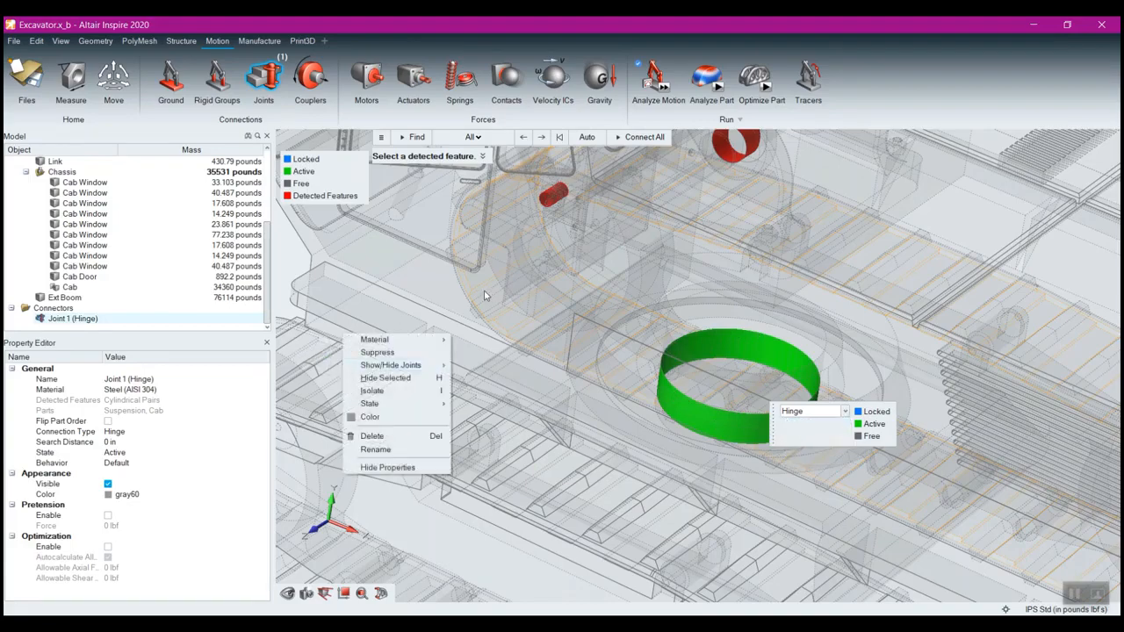
right_click(255, 297)
right_click(476, 274)
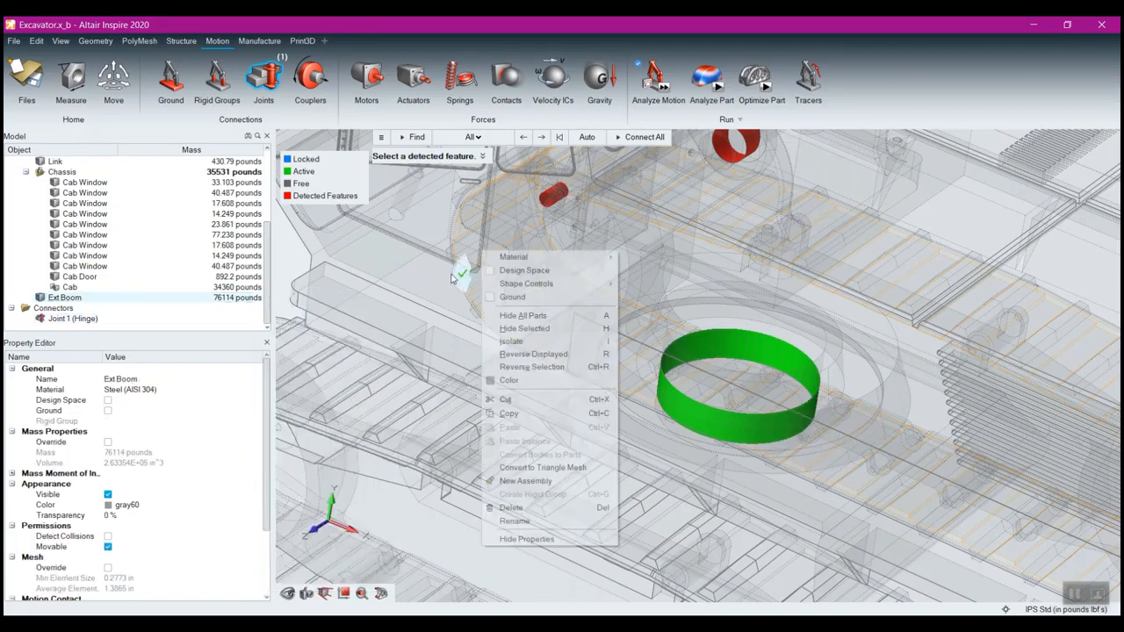
click(461, 273)
- Hide the suspension to examine the cab's circular swing bearing from below and show all parts again
scroll(594, 405, down, 5)
scroll(595, 405, down, 4)
middle_drag(774, 518, 763, 331)
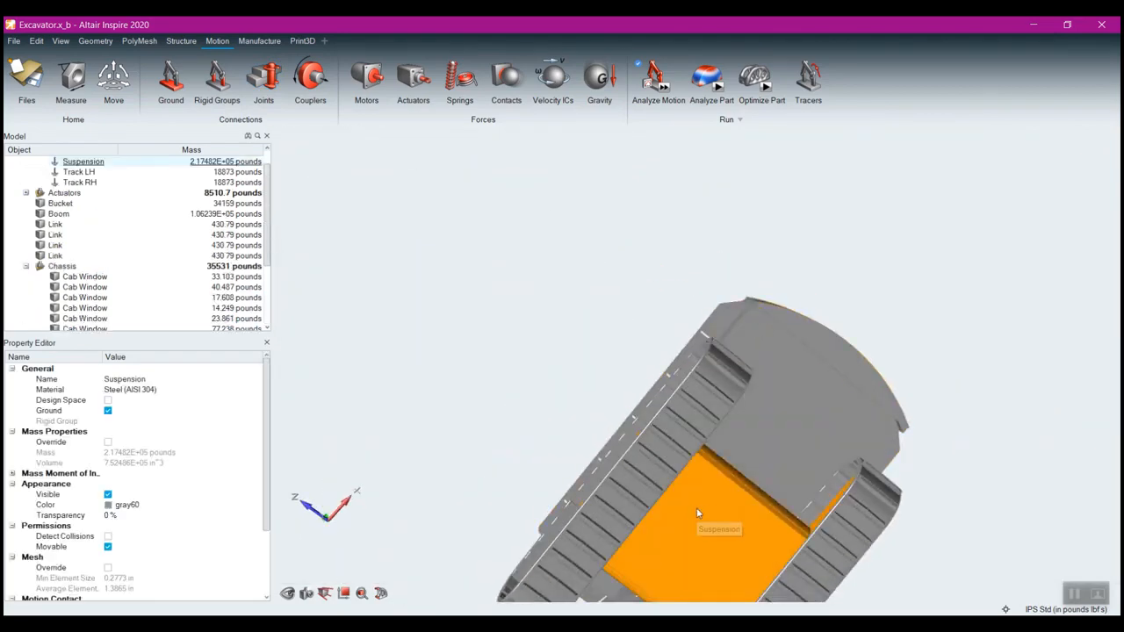
key(h)
scroll(690, 535, up, 4)
scroll(689, 537, up, 4)
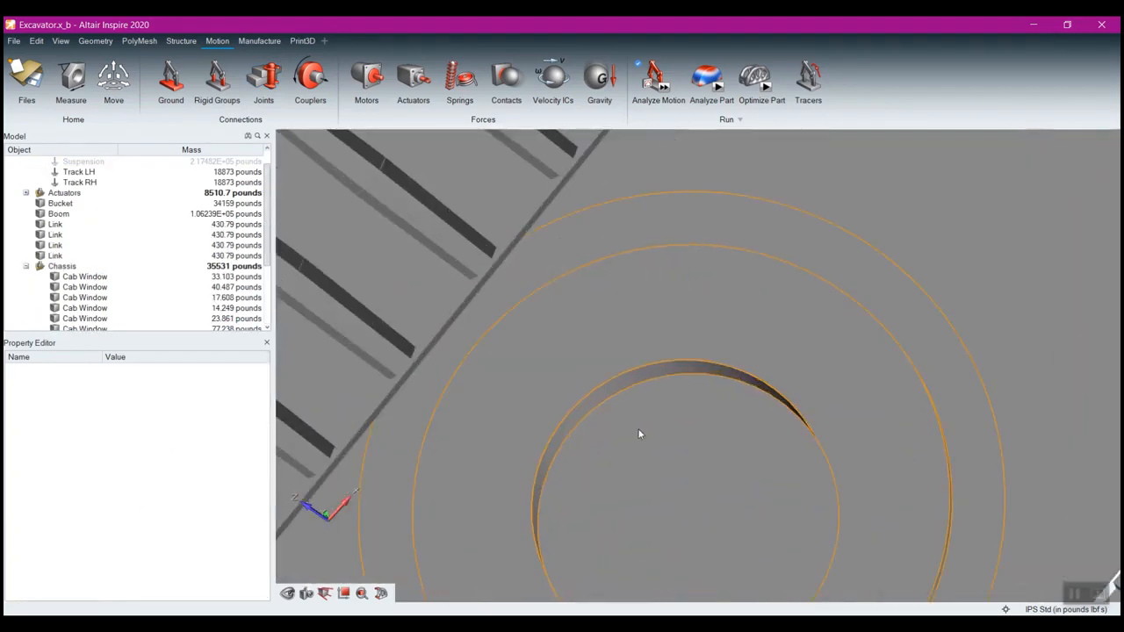
middle_drag(624, 417, 652, 526)
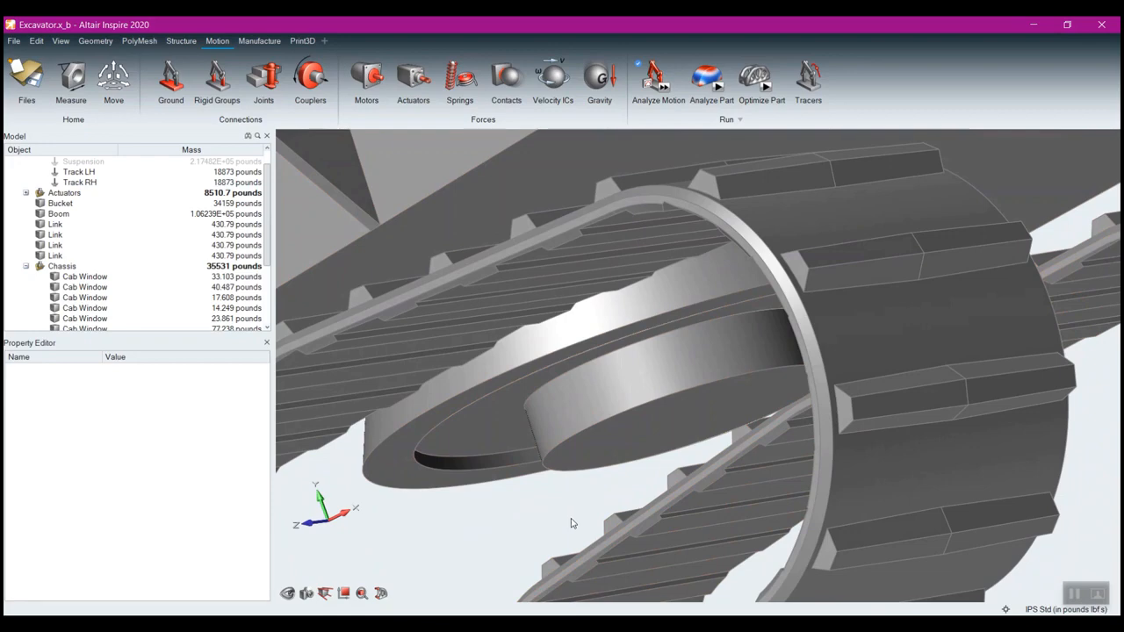
key(a)
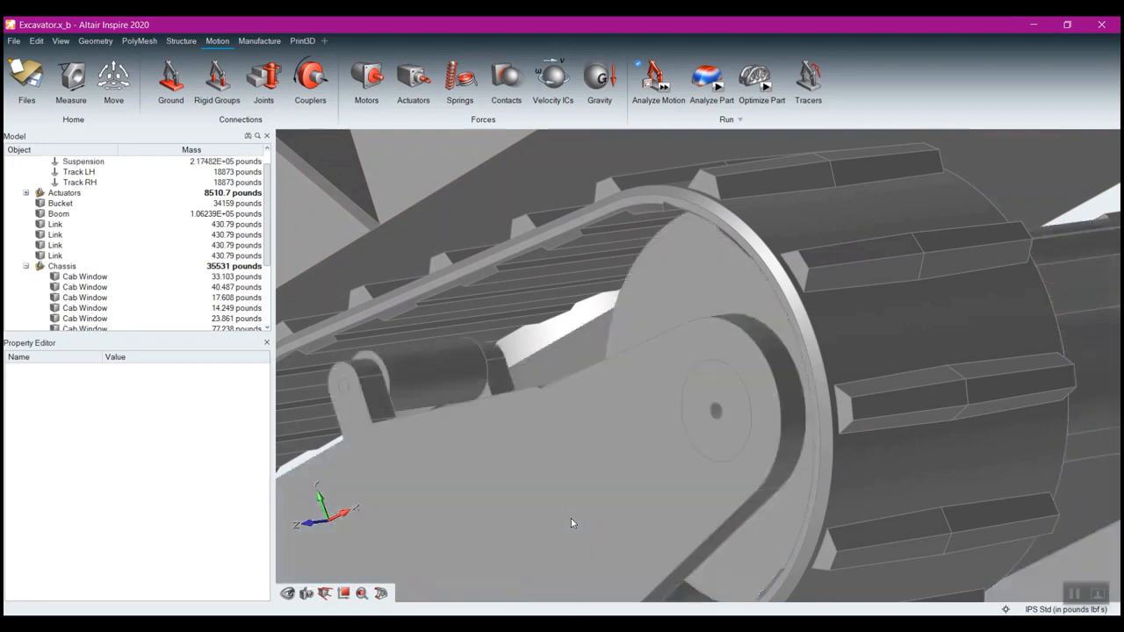
scroll(660, 413, down, 8)
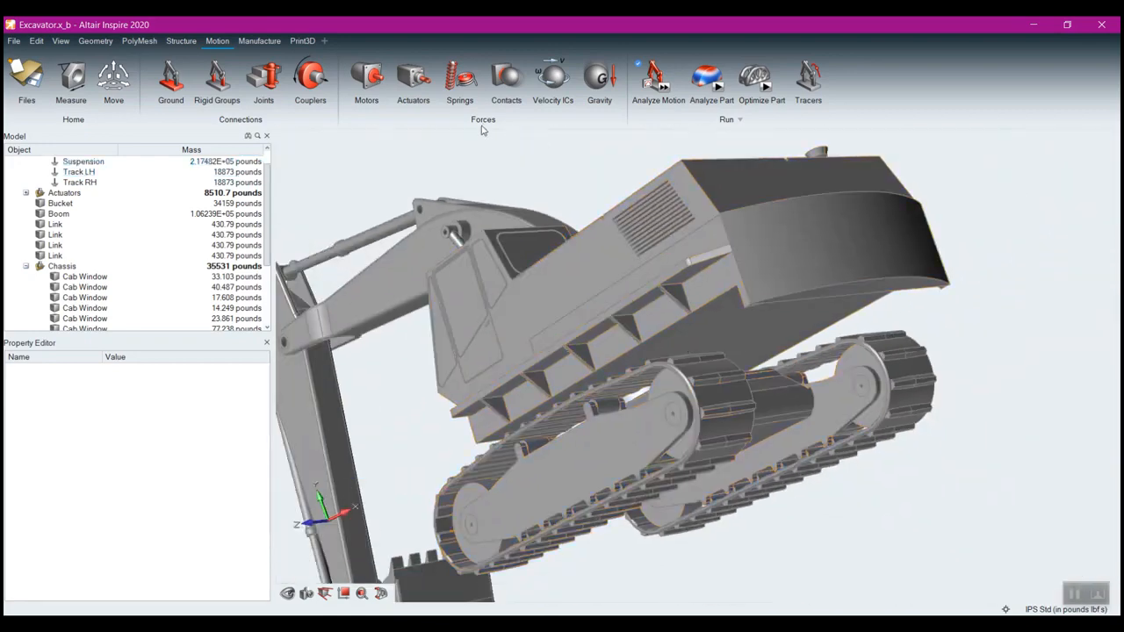
- Reopen the joint detection and review the connection types offered for the swing joint between the suspension and cab
click(261, 83)
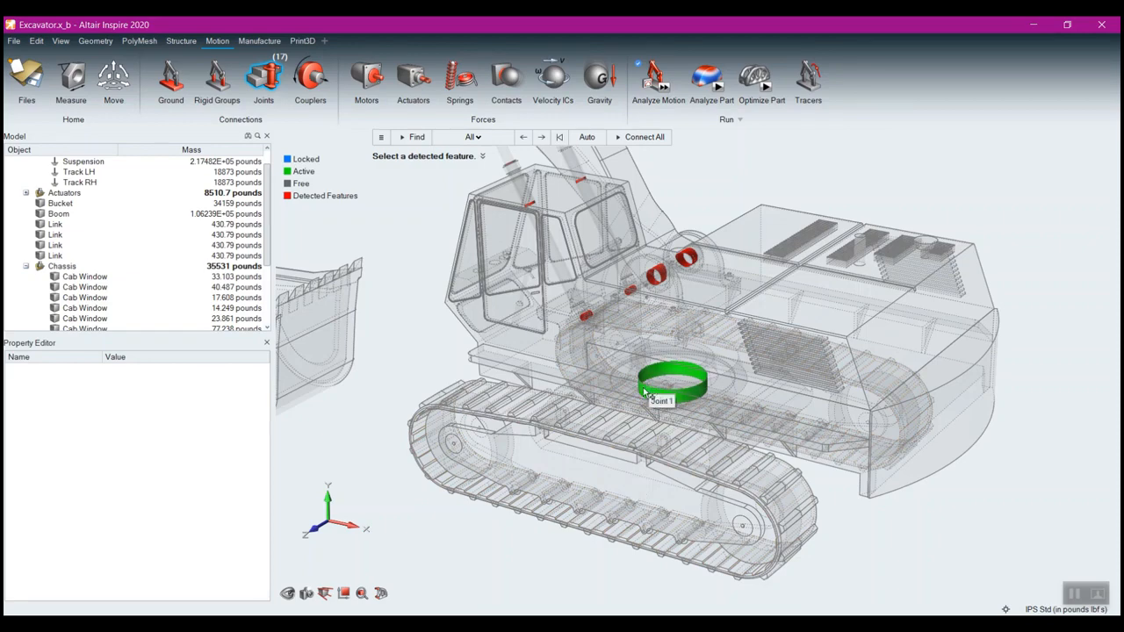
click(690, 378)
click(776, 414)
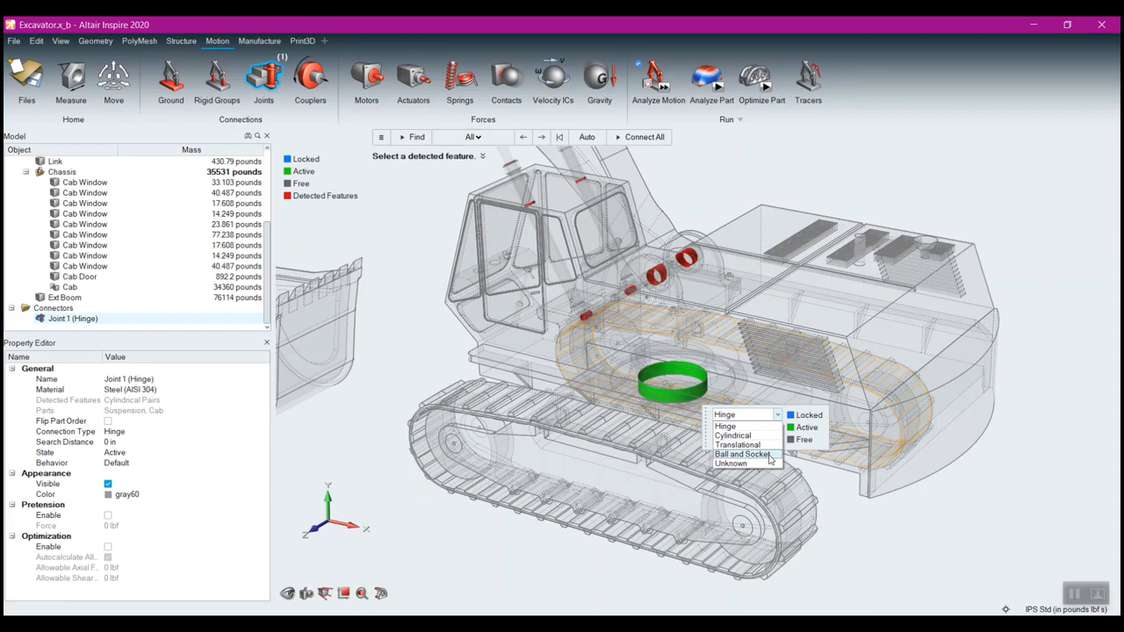
click(847, 165)
- Create the joint at the boom's base between the boom and the cab and set its connection type to Hinge
middle_drag(915, 272, 837, 340)
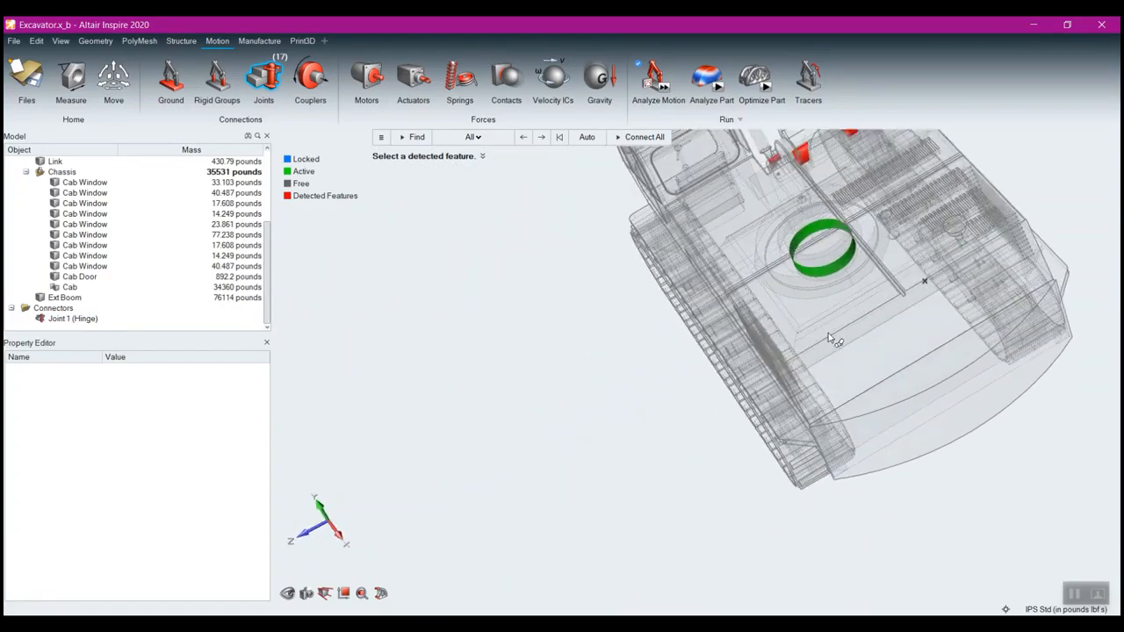
middle_drag(956, 369, 772, 405)
right_drag(1045, 343, 497, 336)
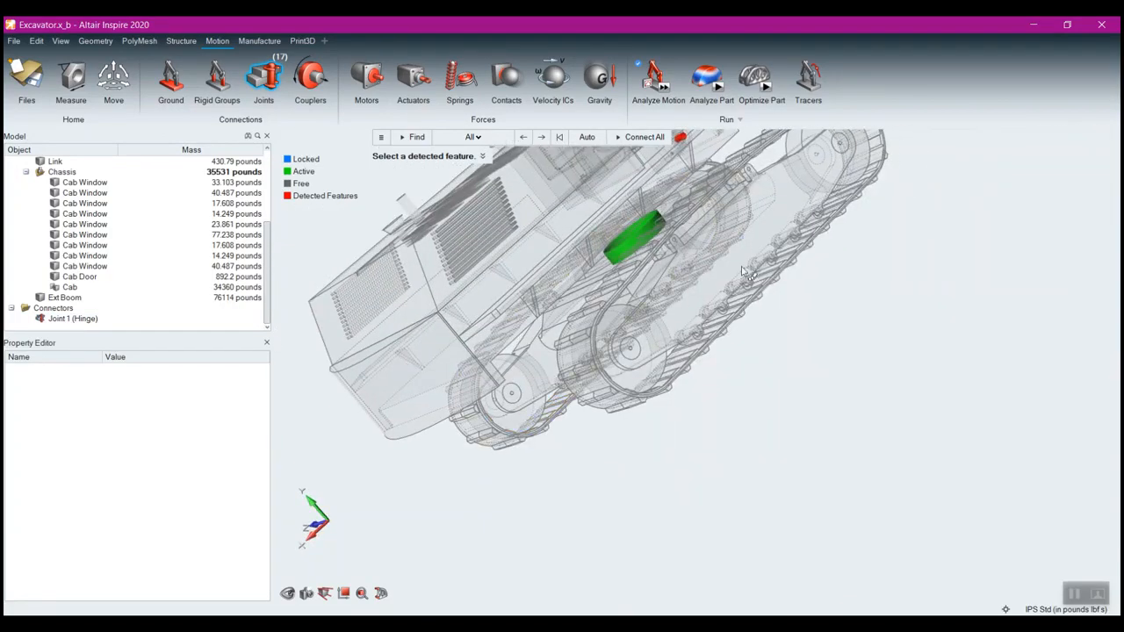
middle_drag(874, 181, 931, 306)
right_drag(905, 281, 910, 508)
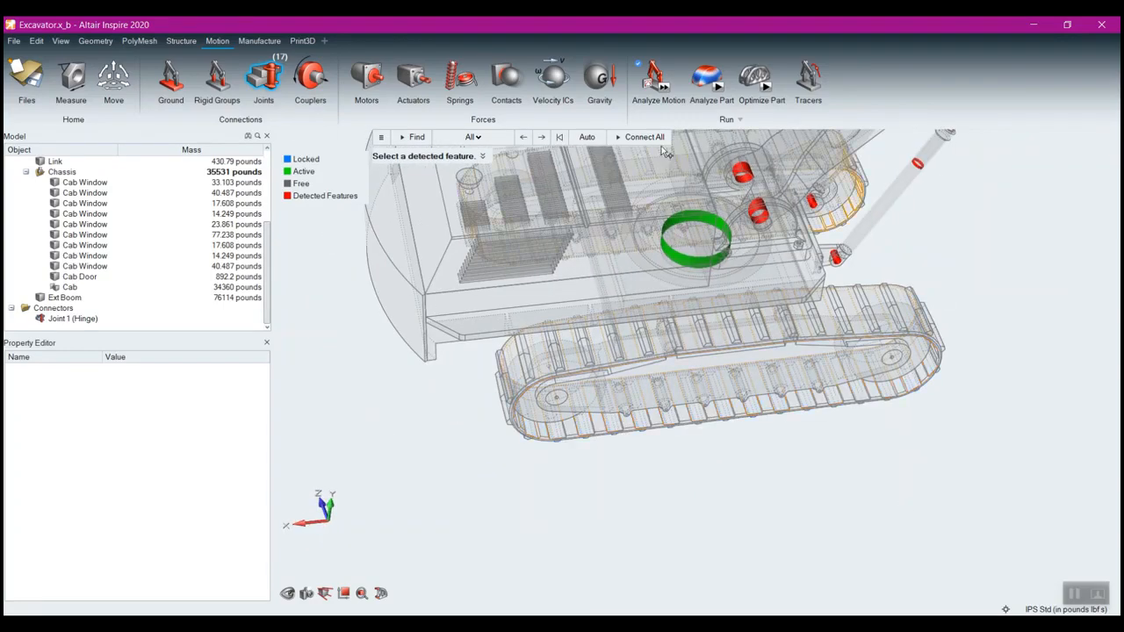
scroll(694, 154, up, 5)
scroll(791, 222, up, 3)
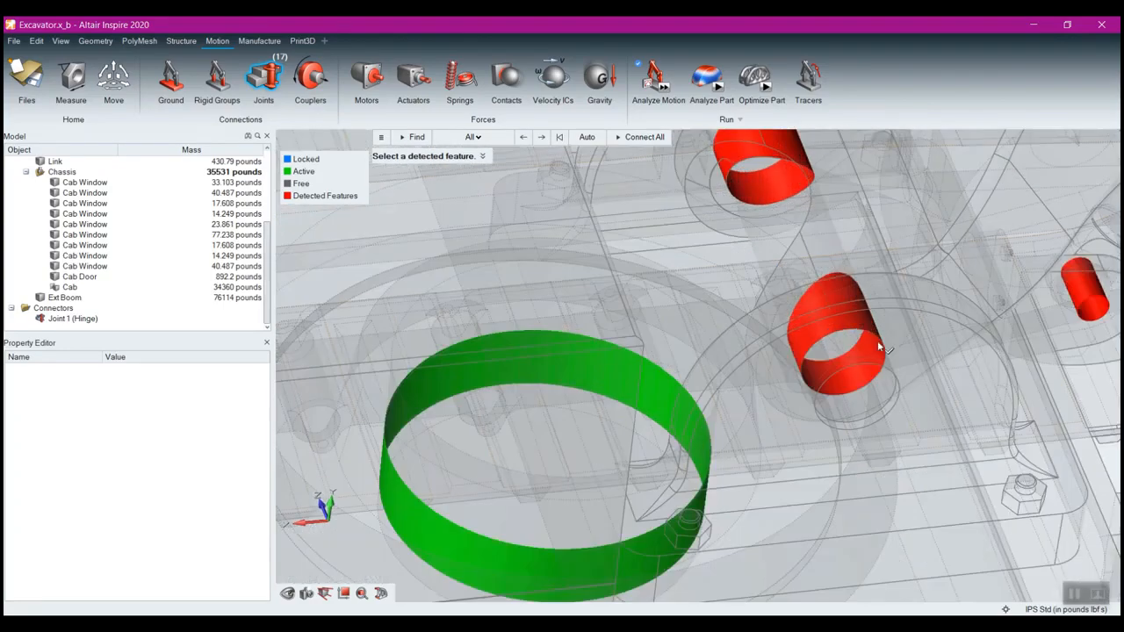
click(858, 390)
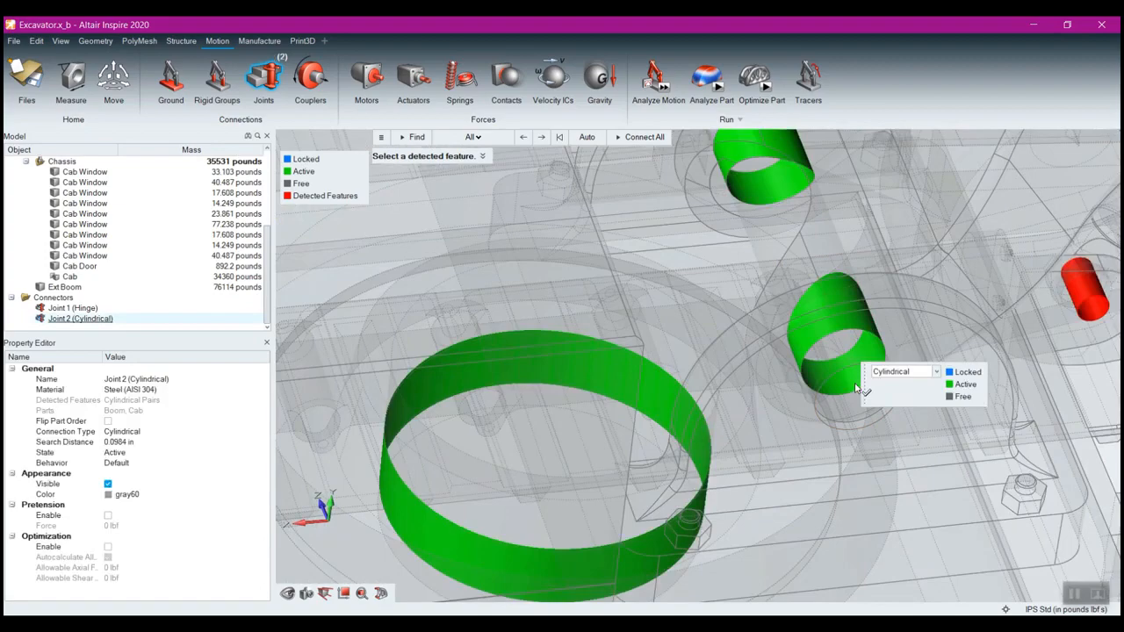
middle_drag(870, 471, 905, 413)
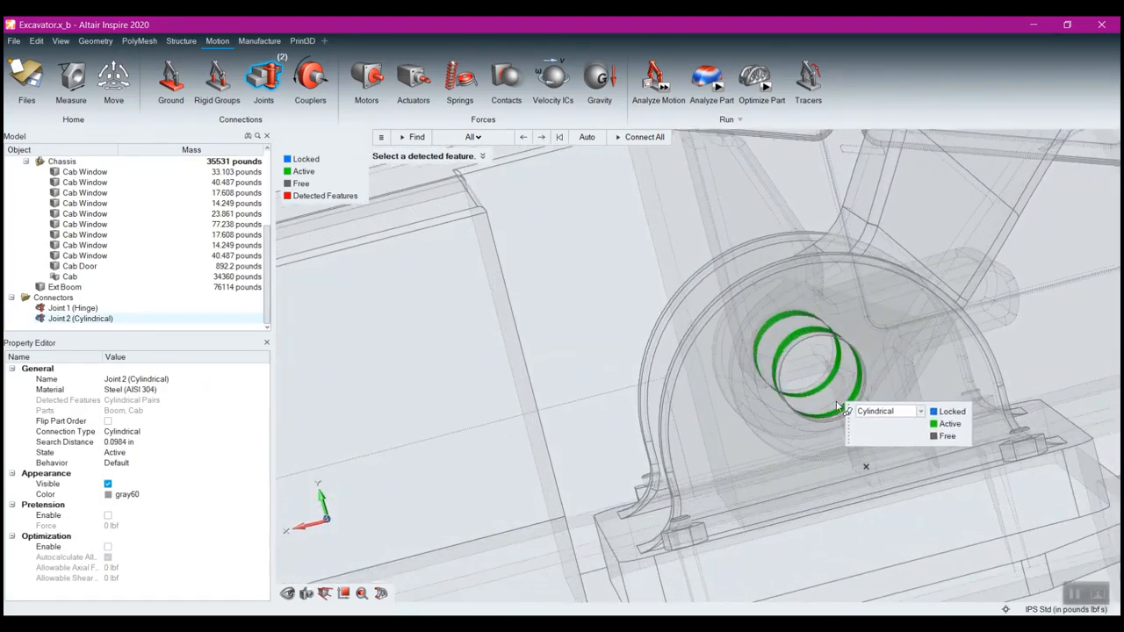
click(905, 412)
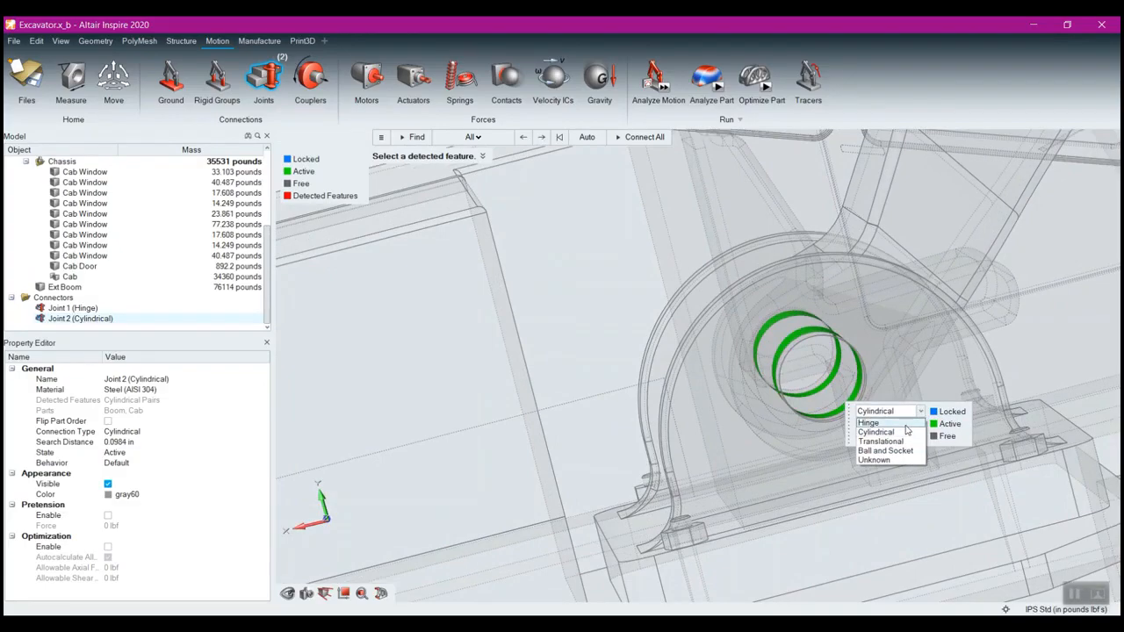
click(905, 426)
- Create a Pin joint at the aligned holes between the cab and the left boom cylinder, keeping the Pin connection type
scroll(813, 471, down, 5)
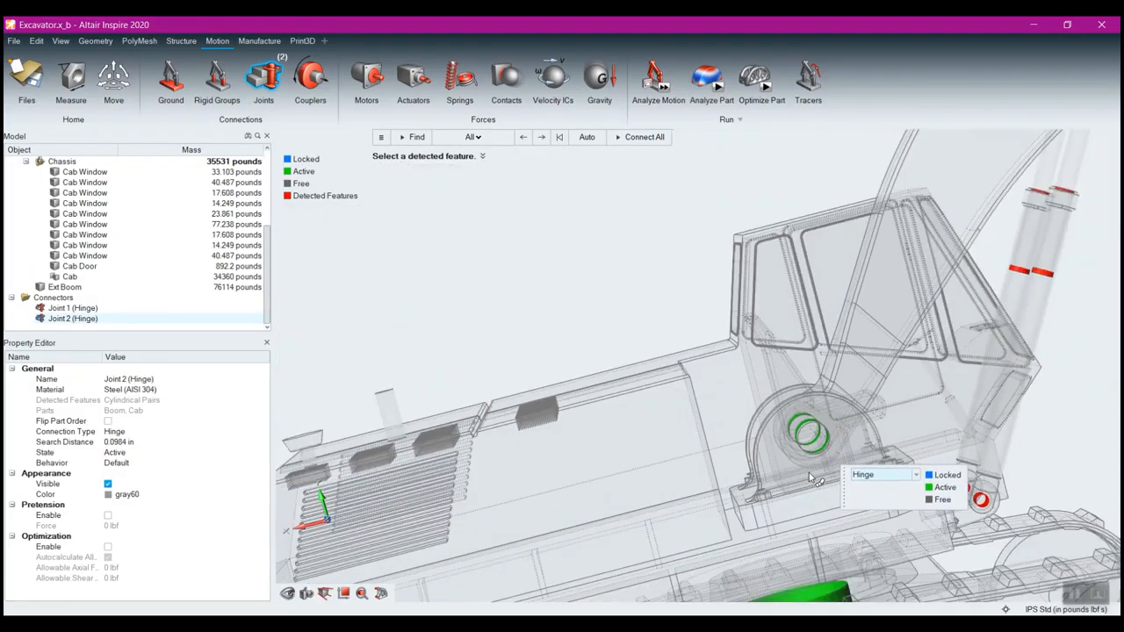
right_drag(789, 478, 663, 343)
scroll(668, 334, up, 5)
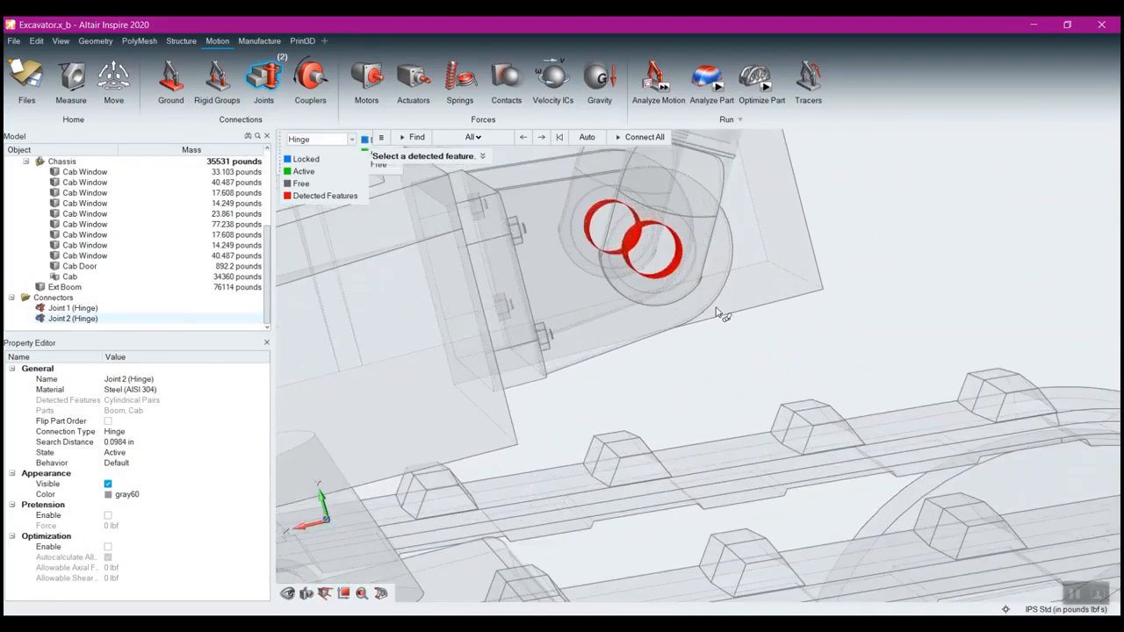
click(681, 262)
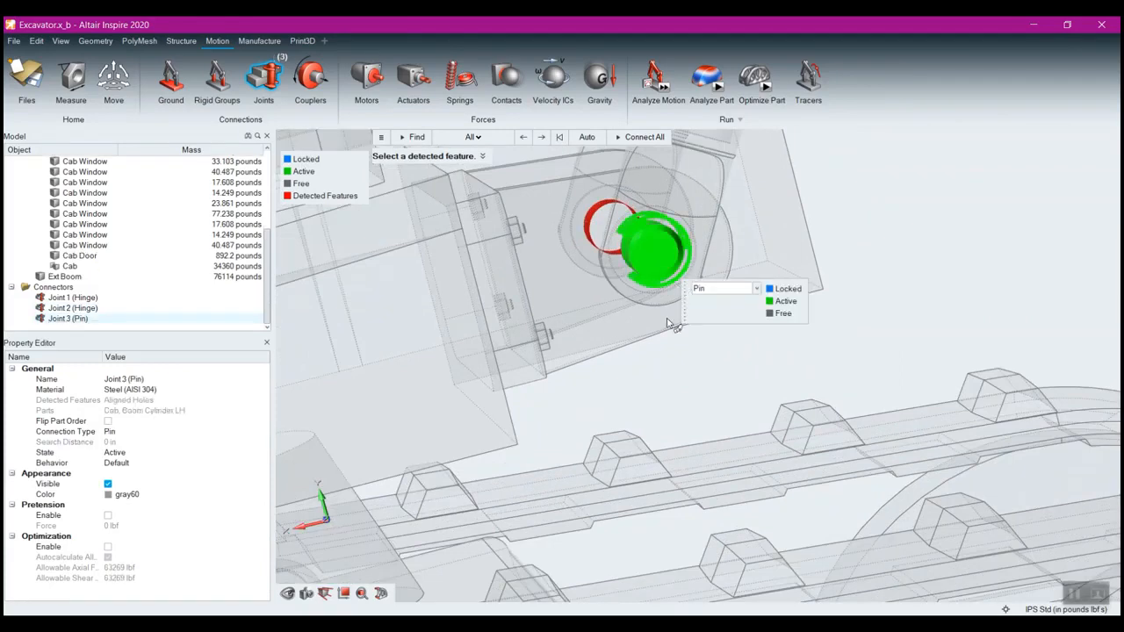
click(756, 289)
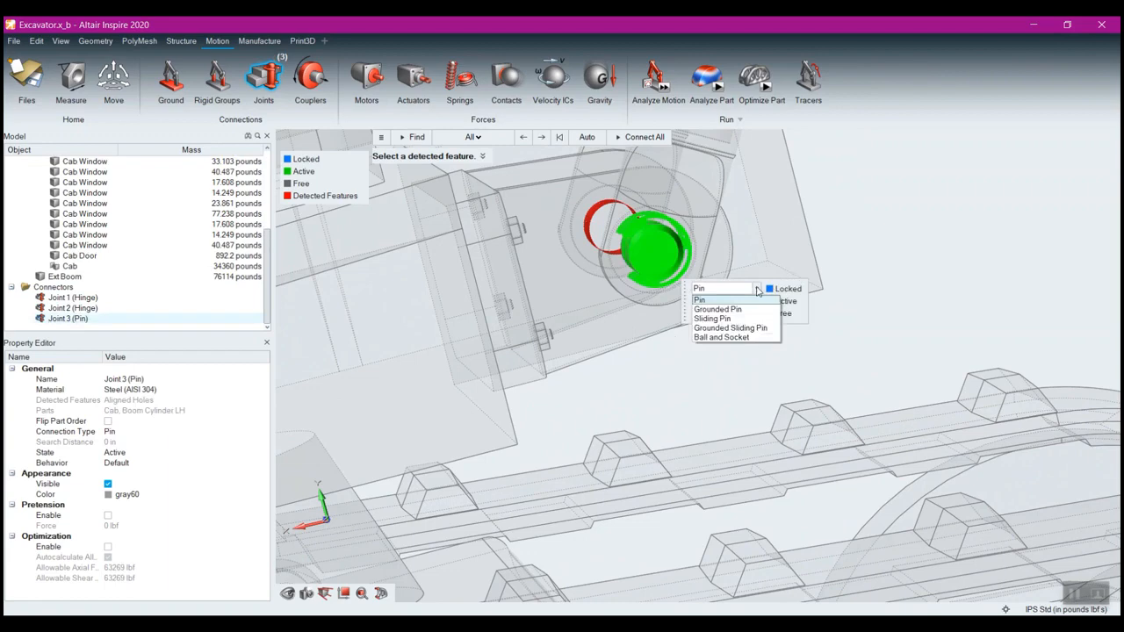
click(719, 390)
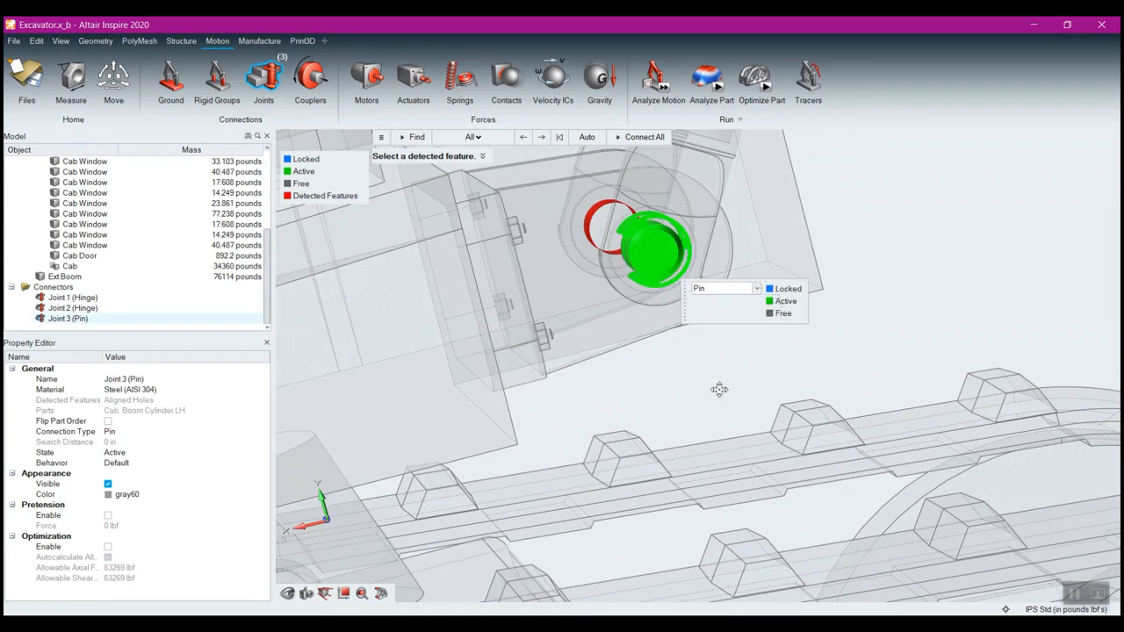
- Close the joint tool and examine the cab's boom pivot hole and the pinned connection at the base of the boom cylinder
right_click(720, 390)
middle_drag(787, 326, 679, 339)
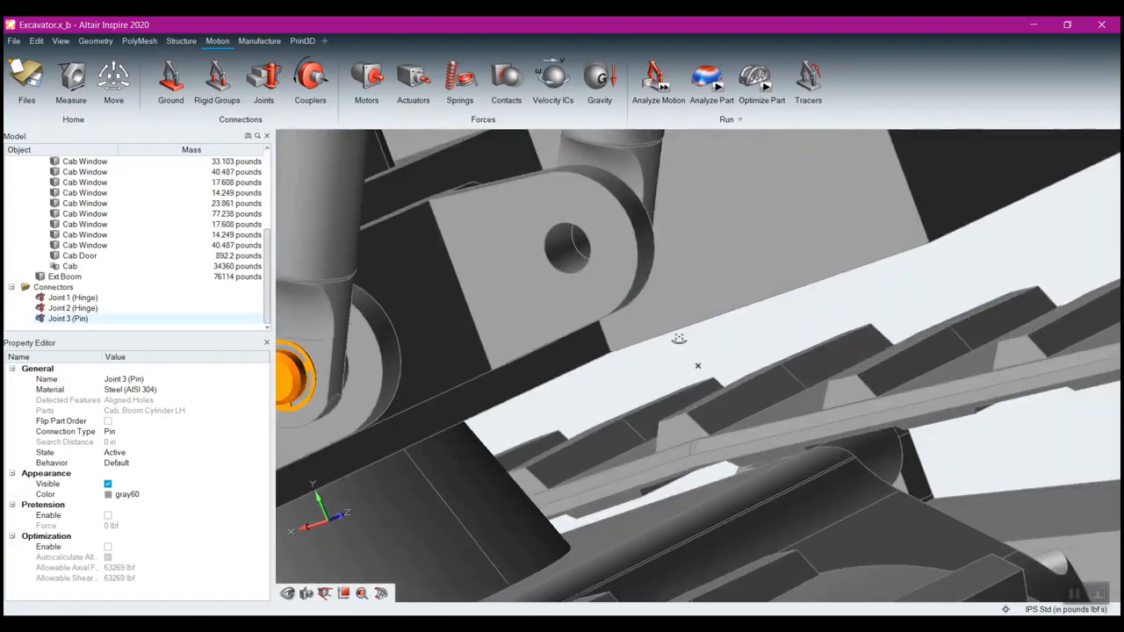
scroll(665, 340, down, 6)
right_drag(665, 340, 848, 325)
scroll(580, 289, up, 5)
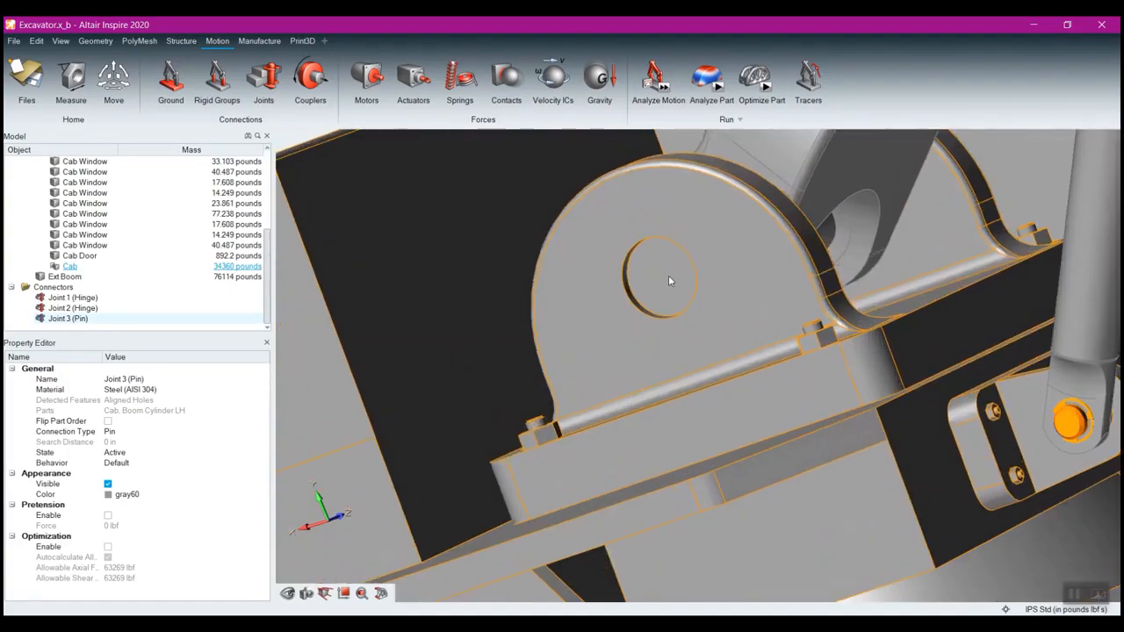
click(669, 275)
right_drag(733, 258, 648, 274)
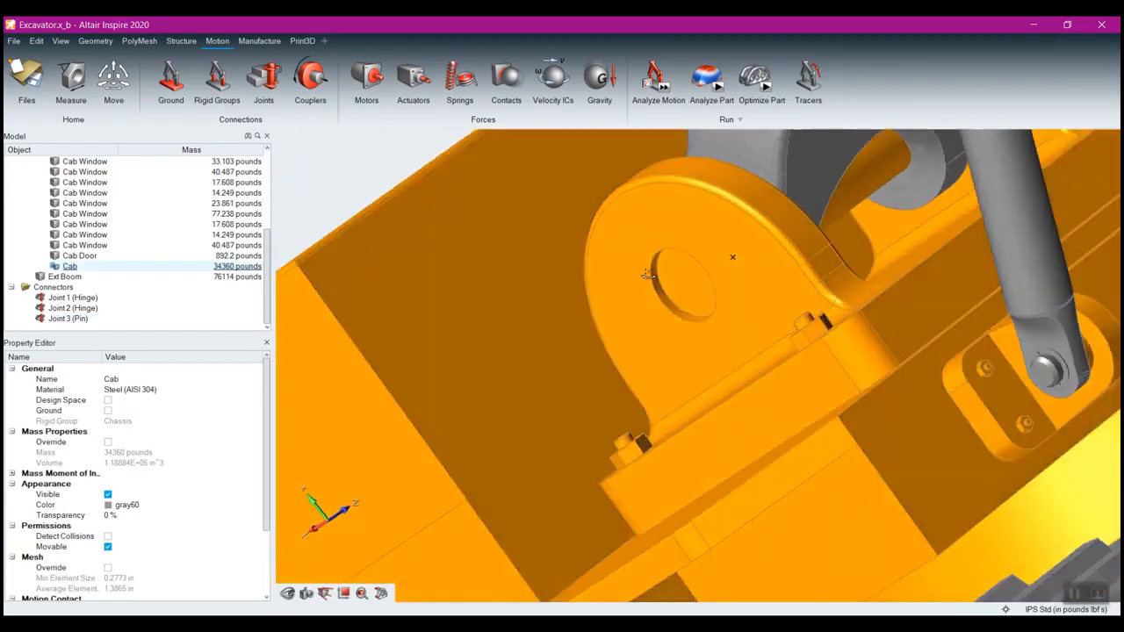
middle_drag(648, 274, 778, 315)
scroll(835, 370, down, 3)
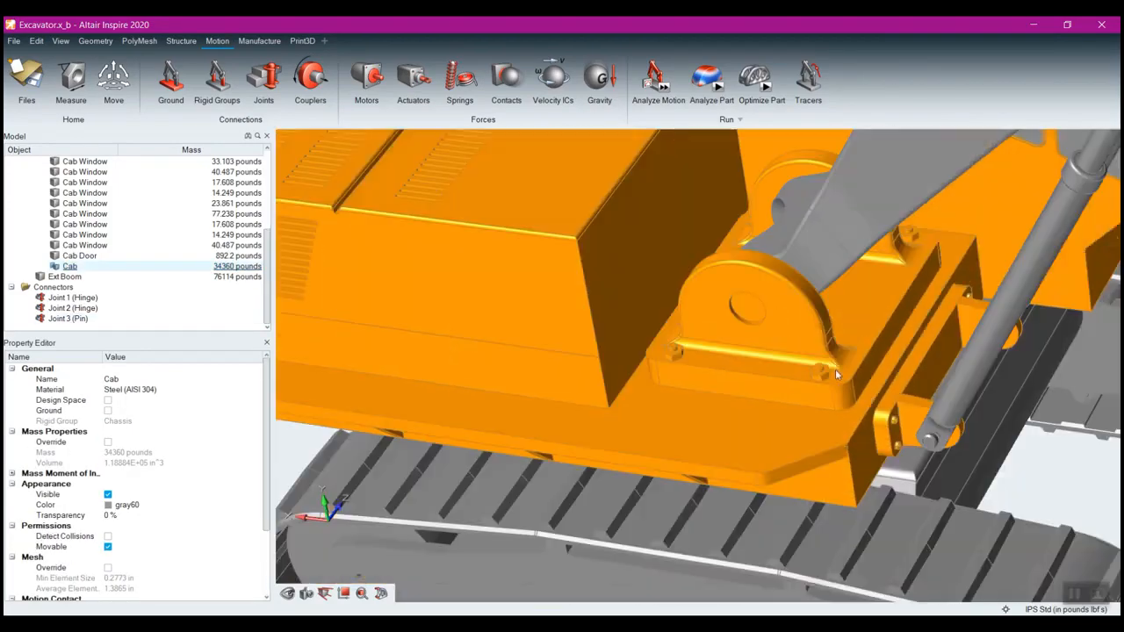
scroll(835, 370, down, 3)
right_drag(857, 429, 759, 378)
scroll(758, 378, up, 2)
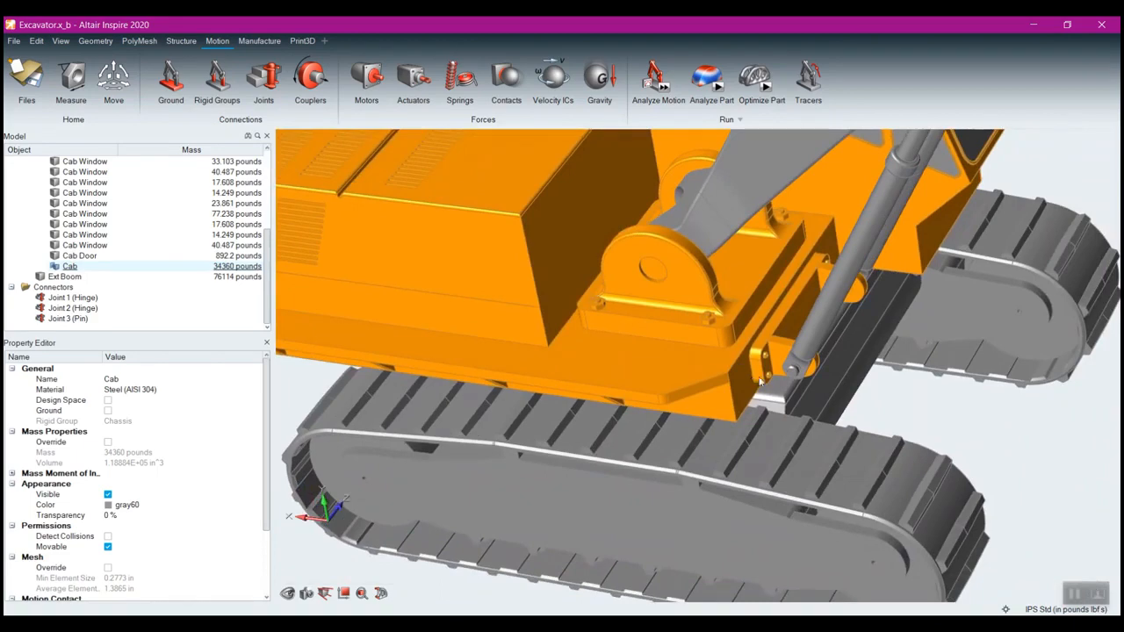
scroll(760, 380, up, 3)
scroll(782, 374, up, 2)
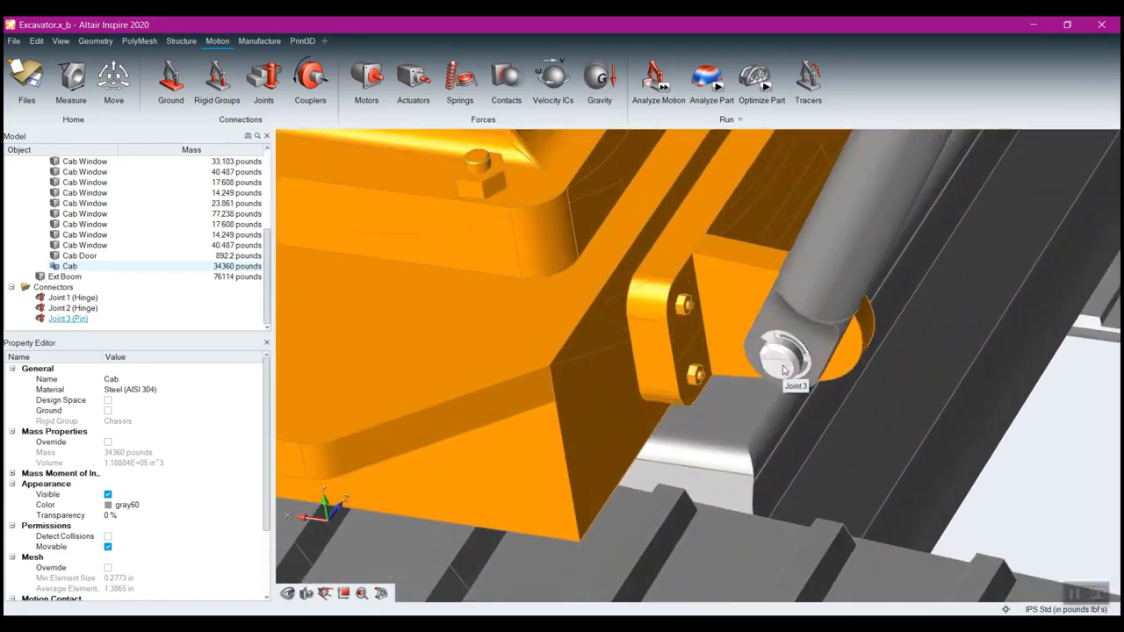
- Reopen the joint detection and review the connection types offered for the pin joint between the cab and the boom cylinder
click(265, 77)
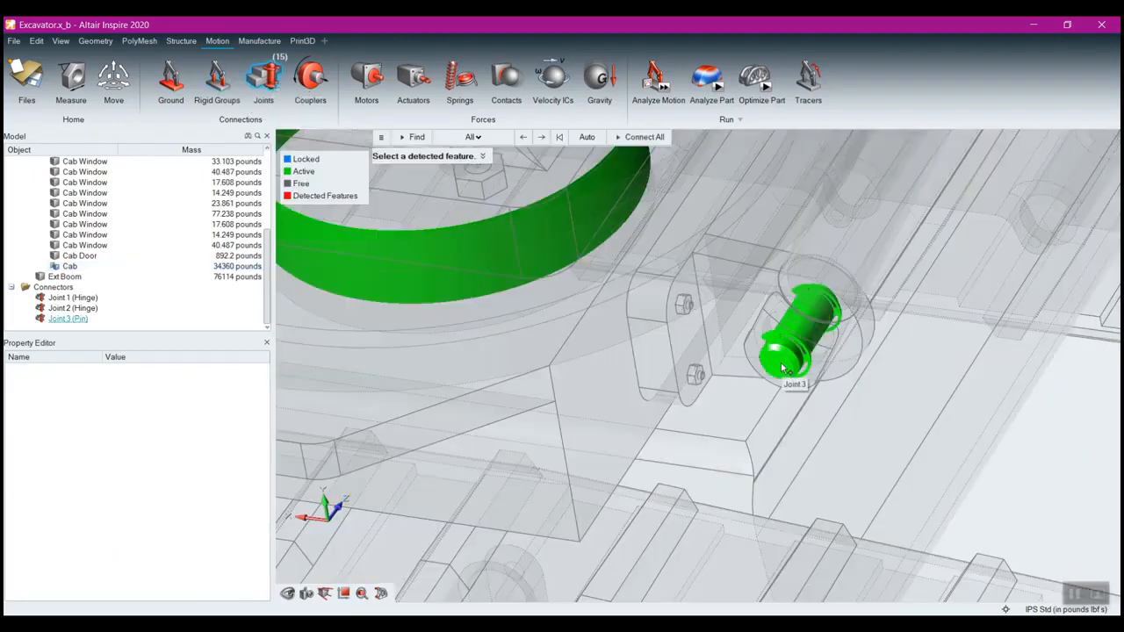
right_click(781, 365)
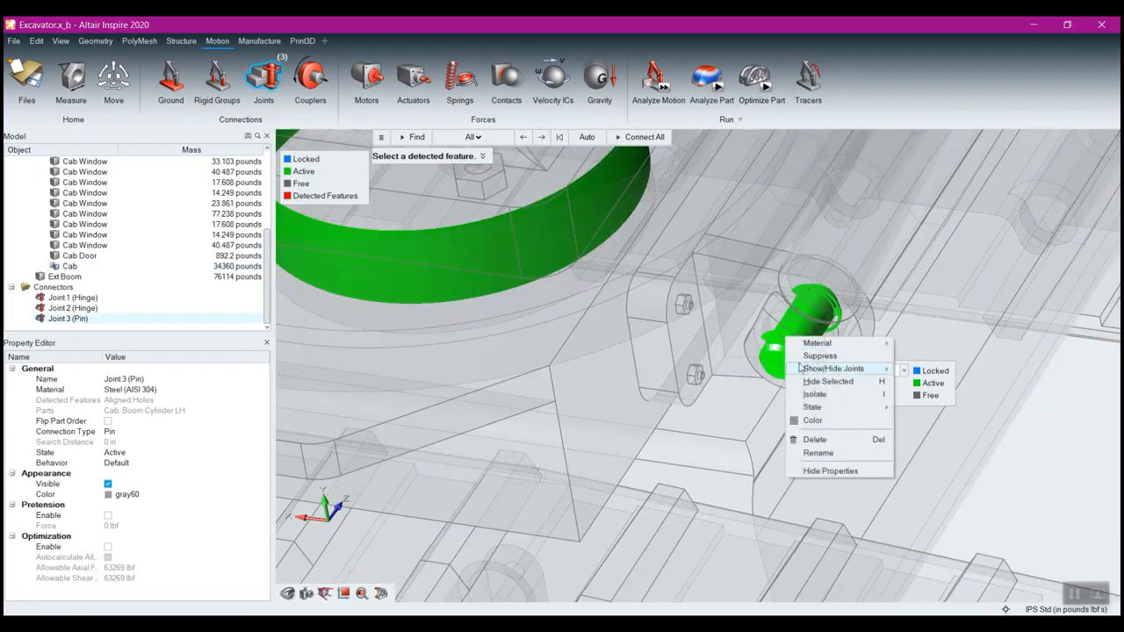
click(781, 366)
click(863, 371)
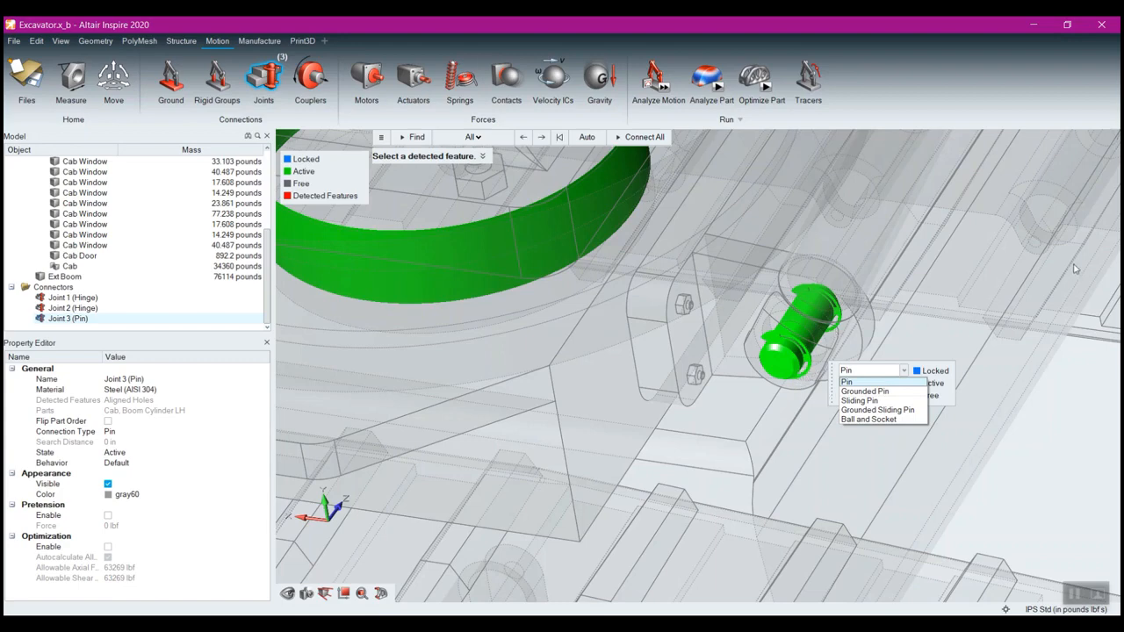
- Create a Pin joint at the aligned holes between the cab and the base of the second boom cylinder
right_drag(1025, 277, 828, 447)
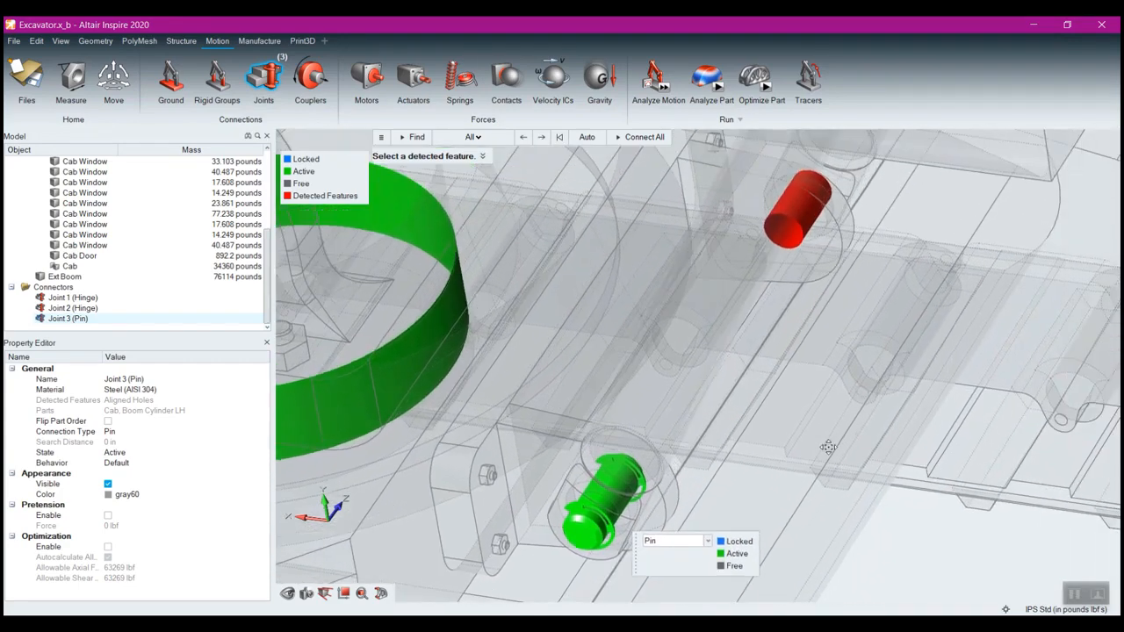
click(777, 239)
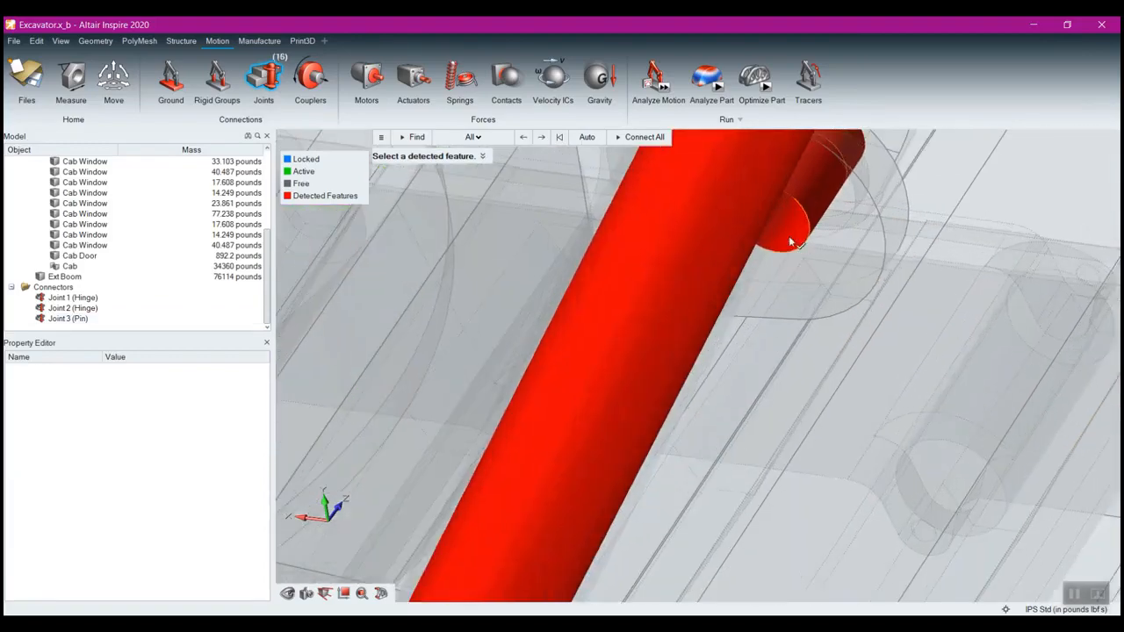
scroll(795, 239, up, 3)
click(795, 239)
scroll(795, 284, down, 5)
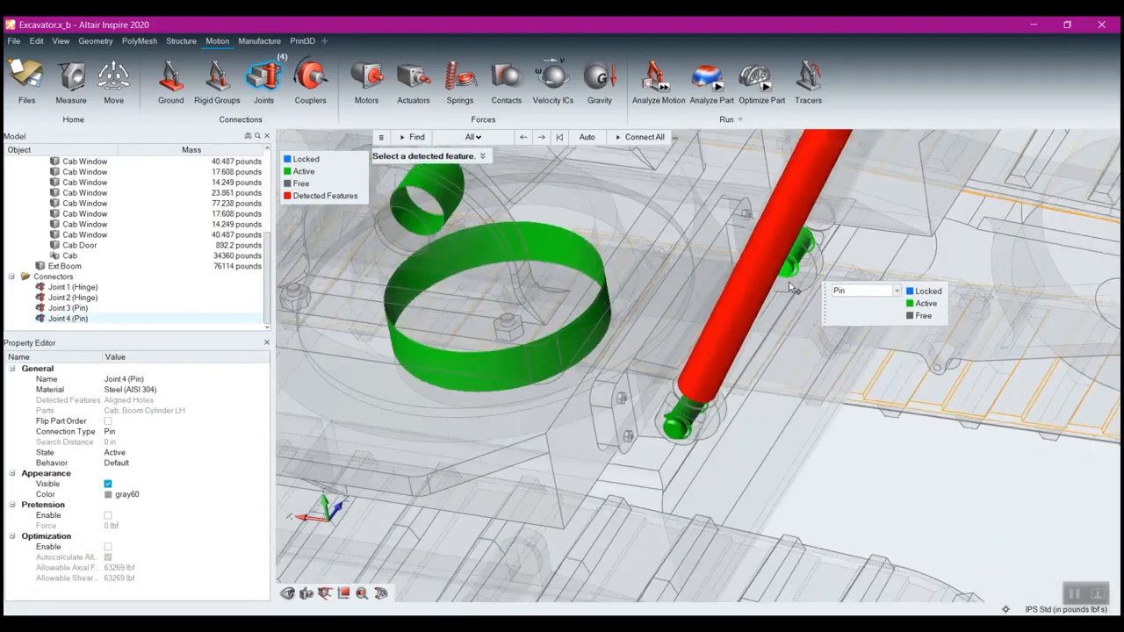
right_click(888, 407)
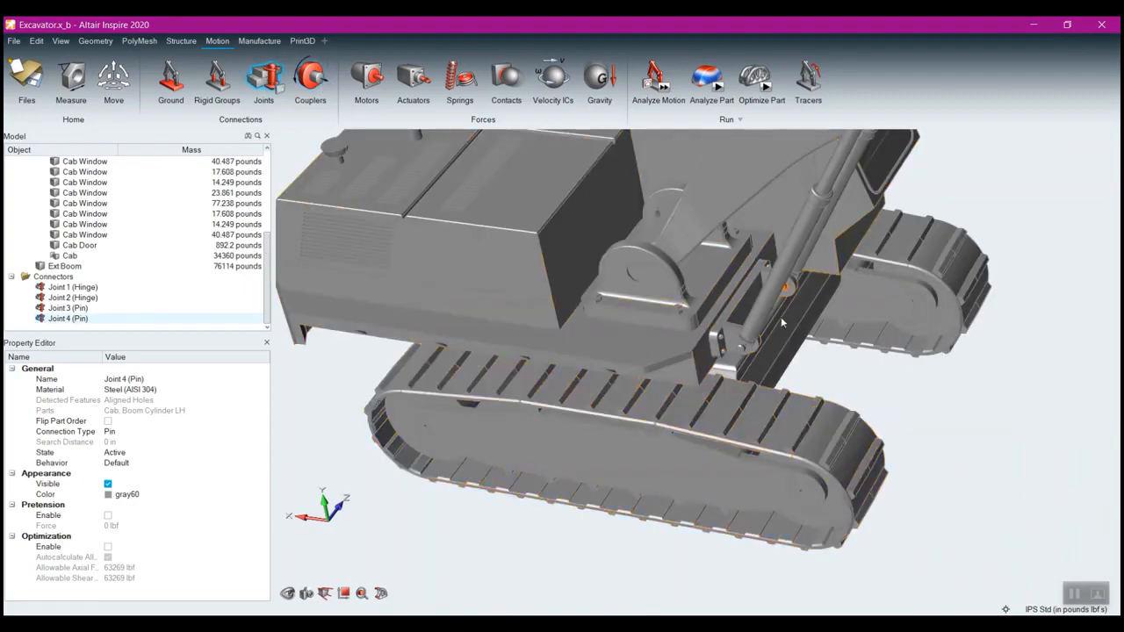
click(263, 77)
scroll(817, 315, down, 5)
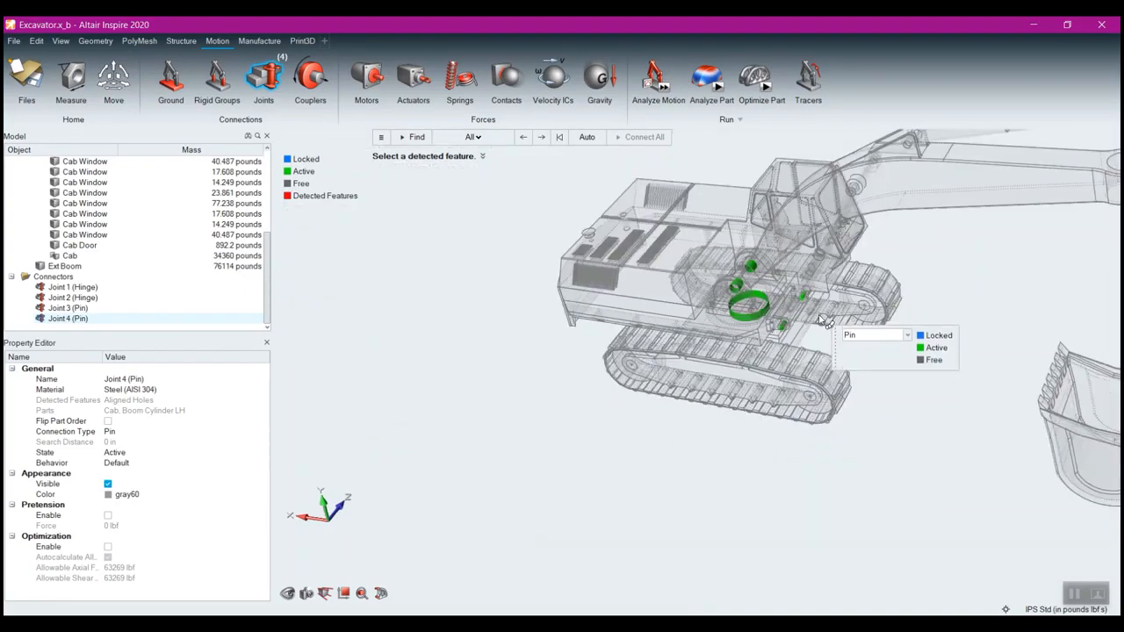
middle_drag(710, 281, 852, 314)
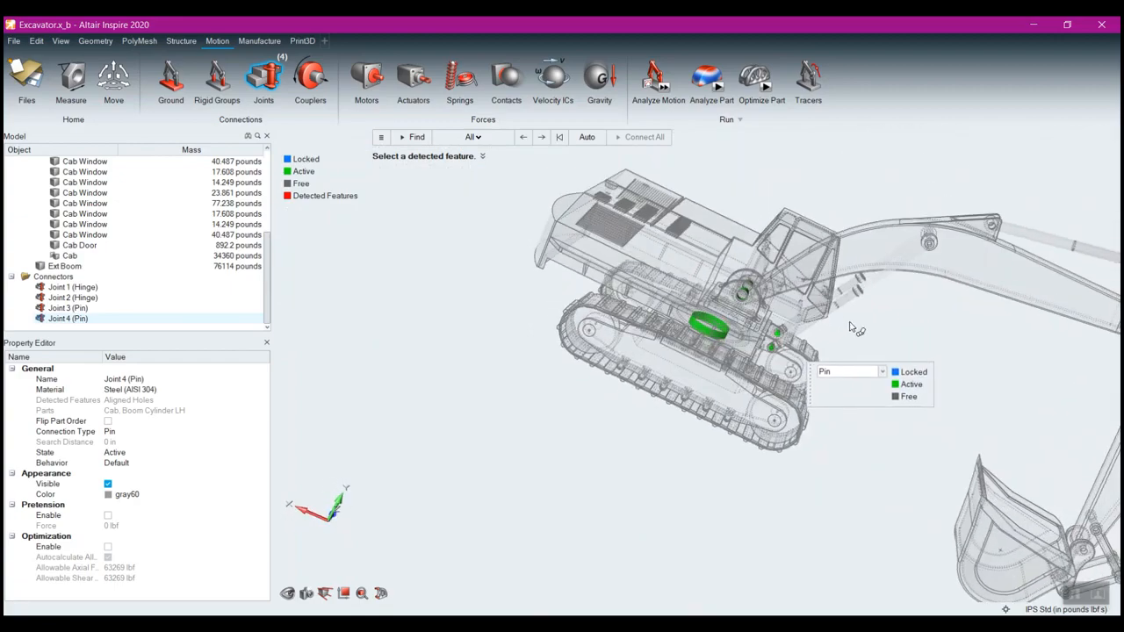
scroll(852, 314, up, 5)
right_drag(881, 277, 722, 385)
scroll(854, 338, down, 5)
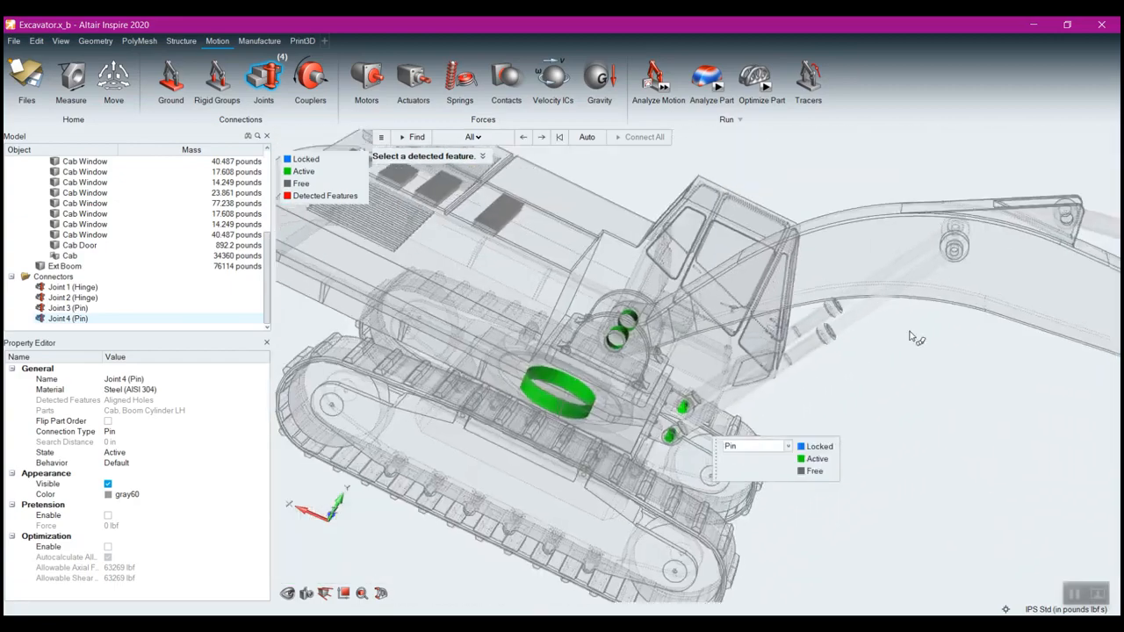
right_drag(942, 332, 816, 378)
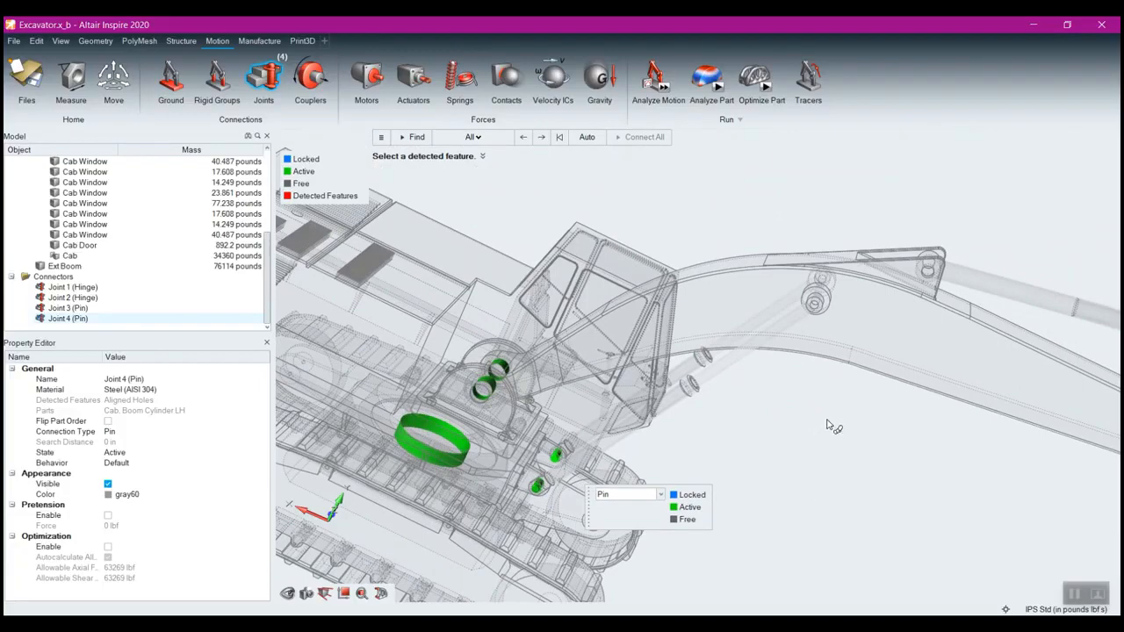
key(Escape)
- Restart the joint detection to show the unconnected features between the boom cylinders and their pistons
middle_drag(839, 394, 779, 380)
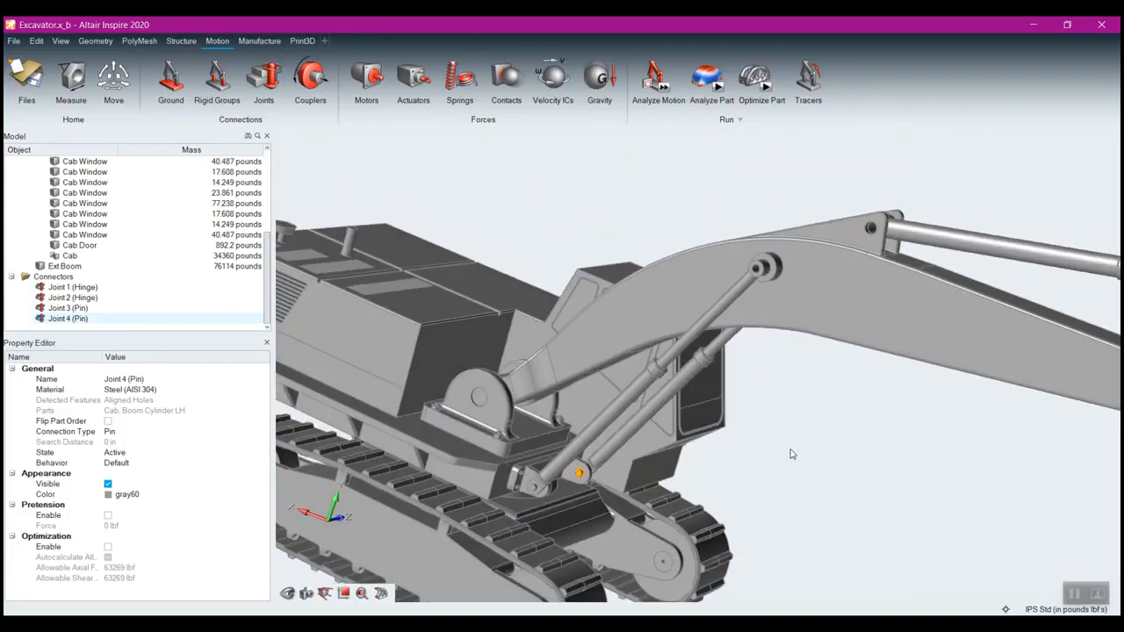
right_click(789, 449)
click(782, 440)
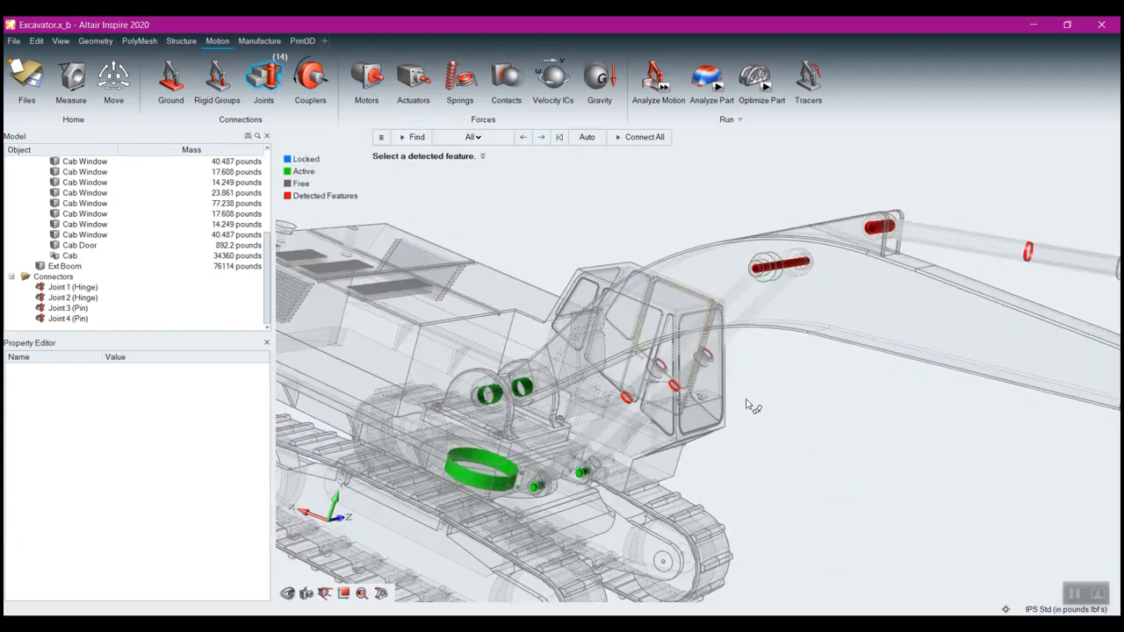
scroll(610, 414, up, 5)
scroll(538, 369, up, 4)
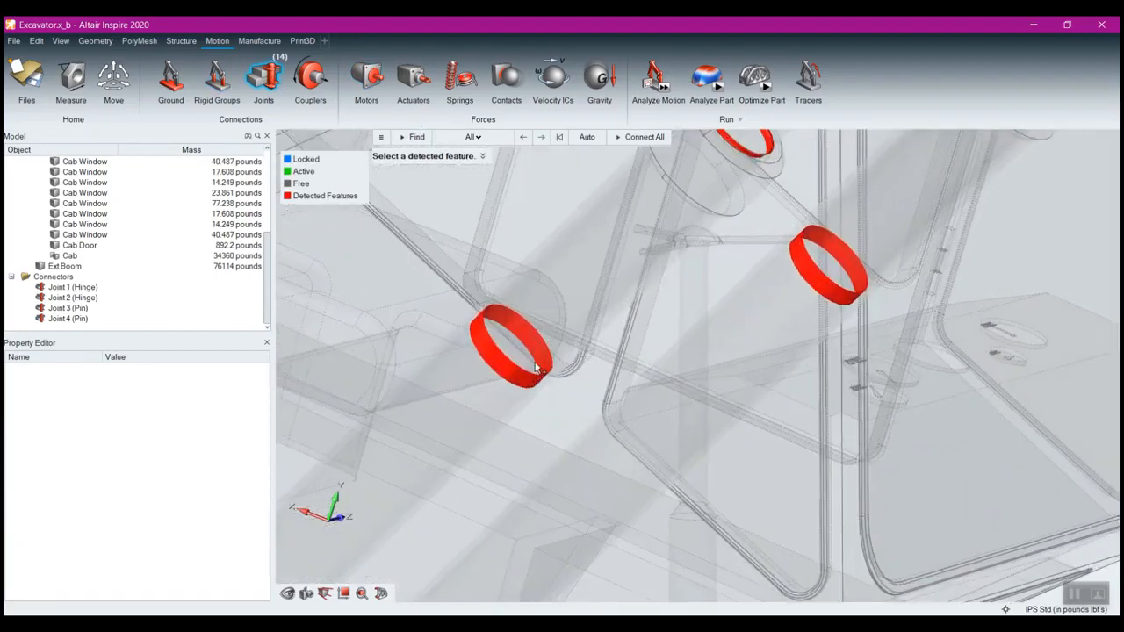
scroll(540, 367, down, 5)
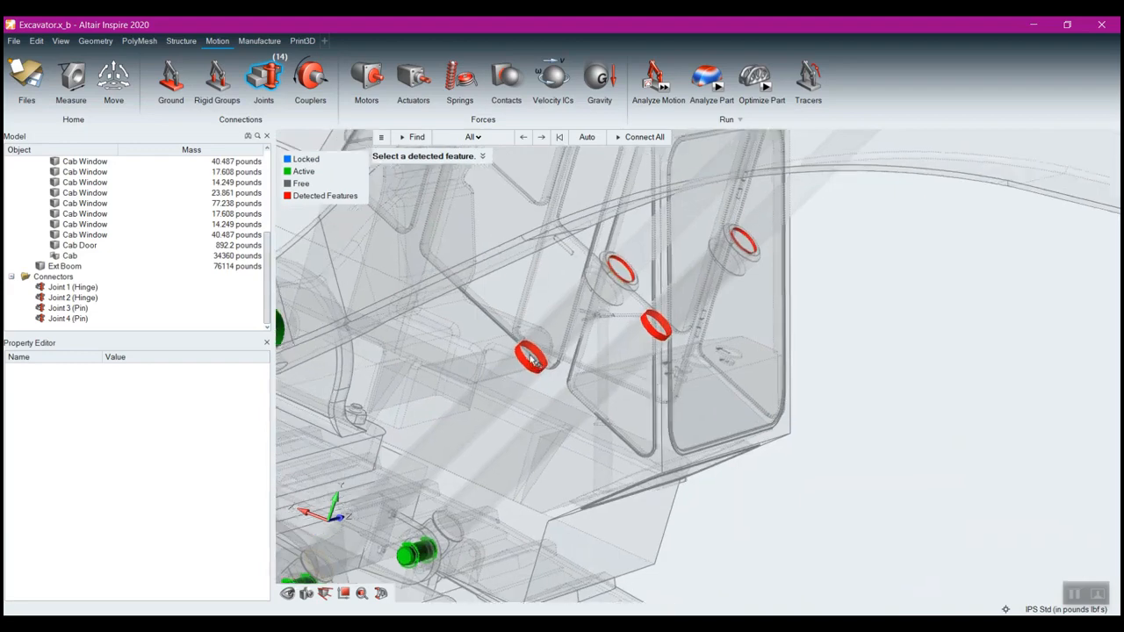
scroll(537, 357, up, 5)
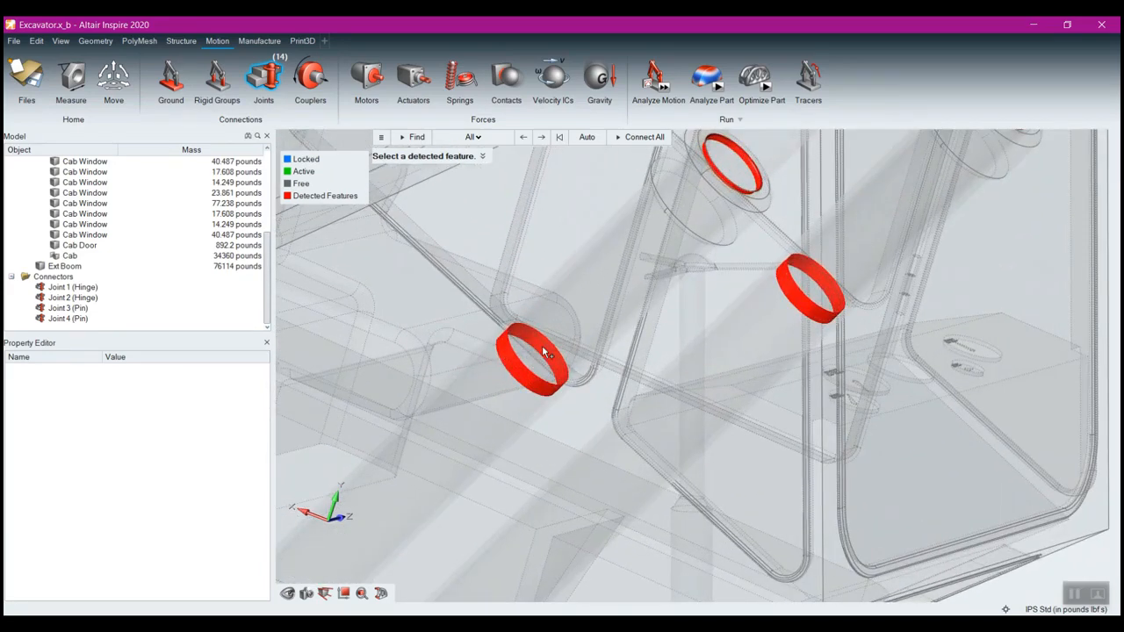
click(545, 352)
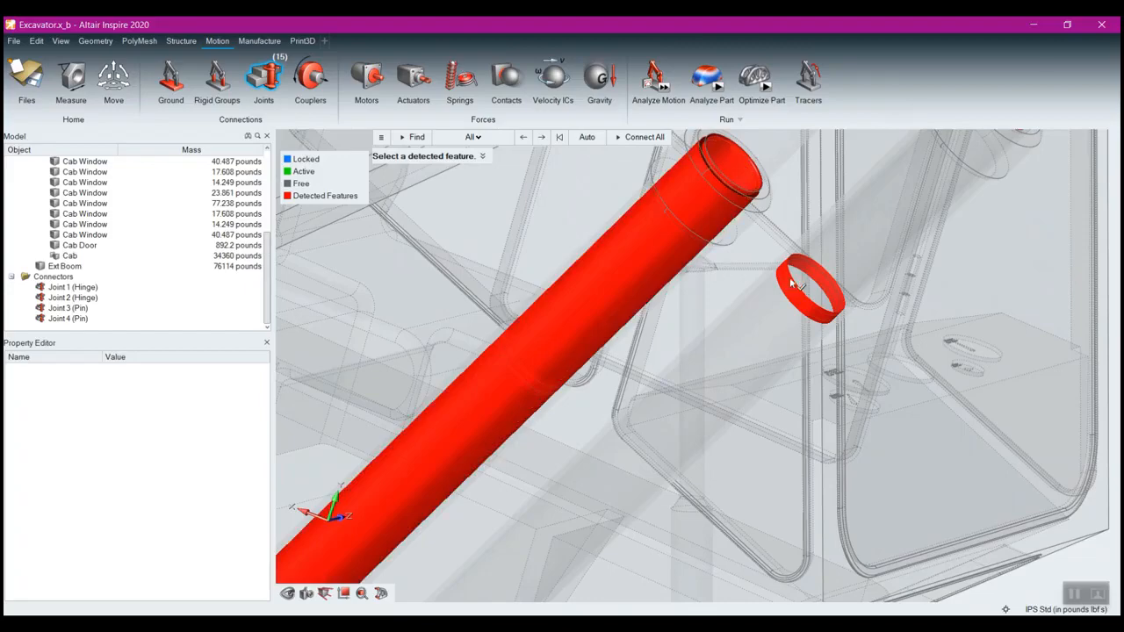
scroll(800, 283, down, 3)
scroll(775, 325, up, 4)
scroll(828, 343, up, 6)
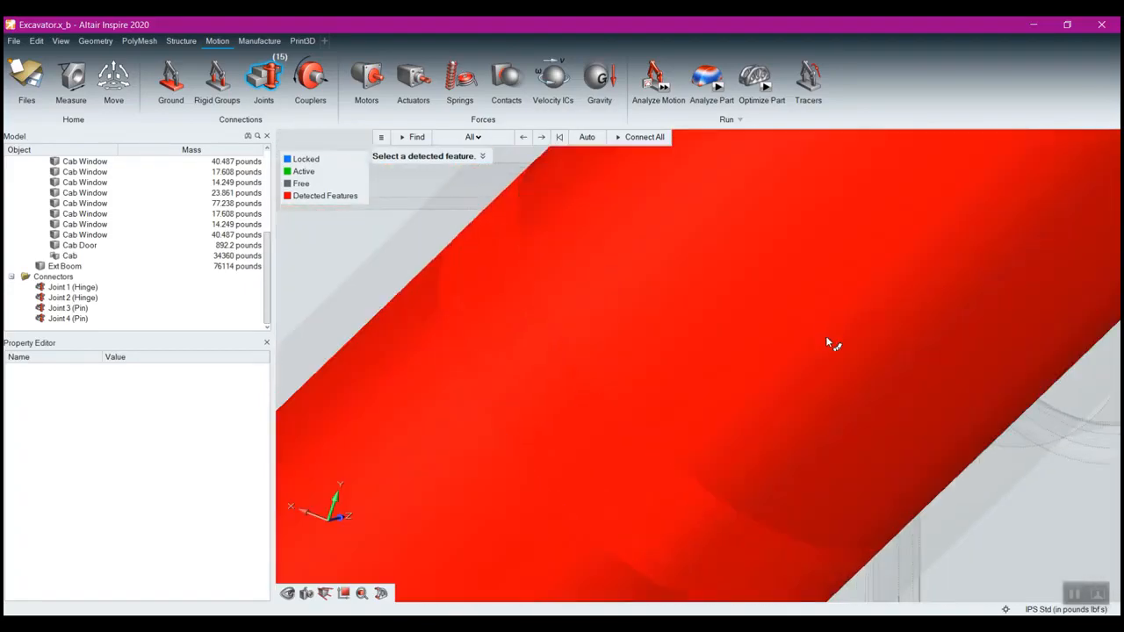
scroll(830, 341, down, 10)
key(Escape)
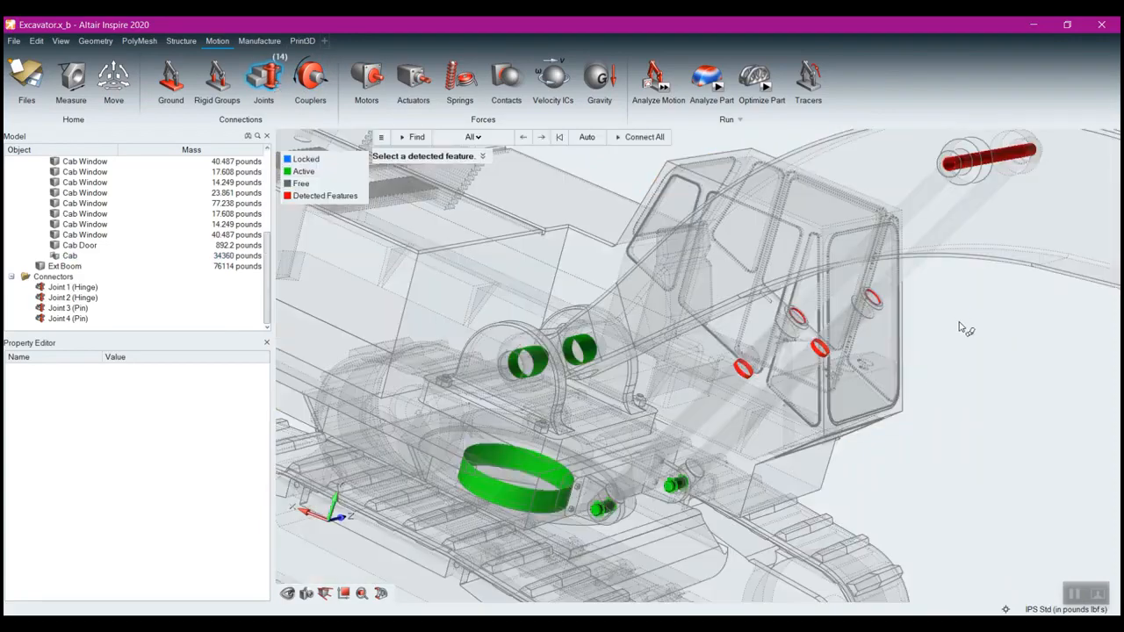
- Create a joint at the cylindrical pair between the first boom cylinder and its piston and set its connection type to Cylindrical
middle_drag(963, 325, 945, 358)
scroll(743, 346, up, 8)
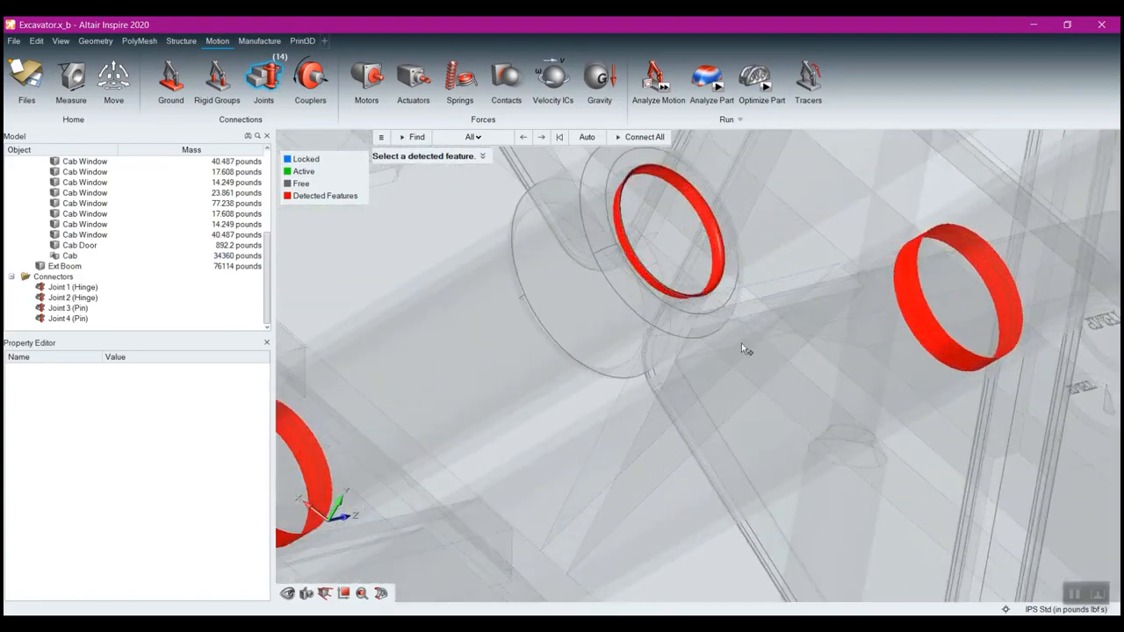
click(684, 238)
scroll(684, 238, down, 5)
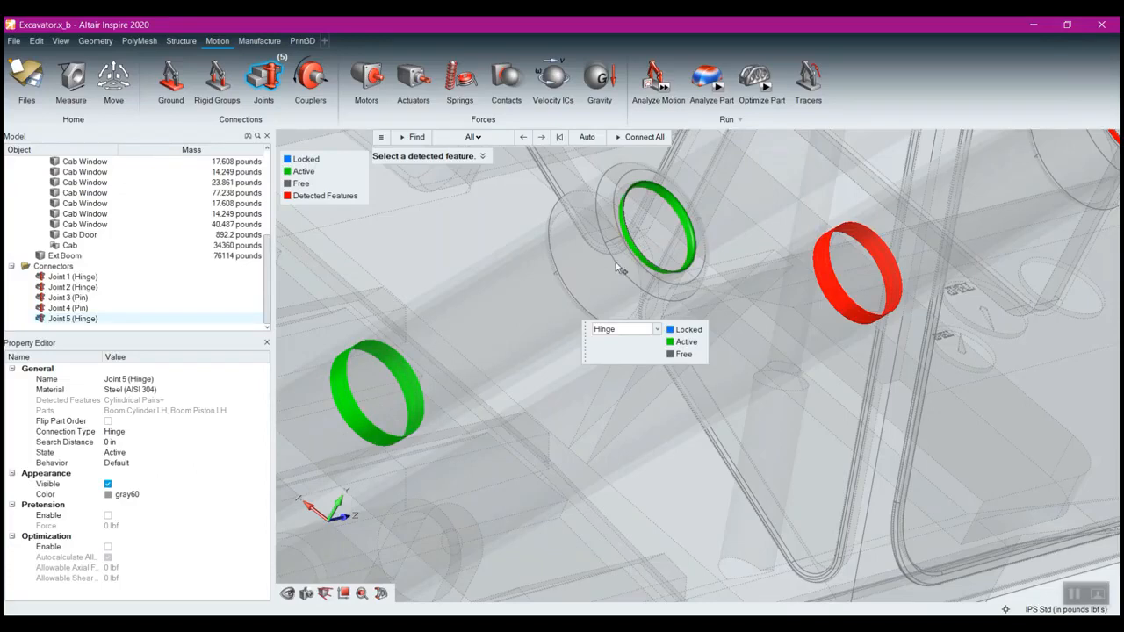
click(657, 331)
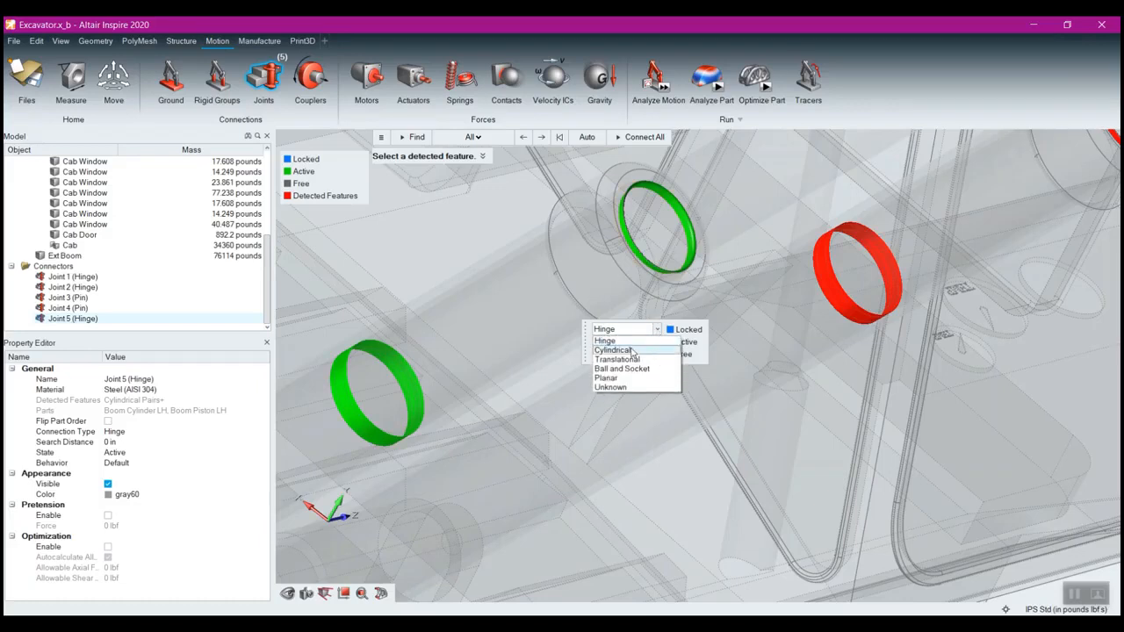
click(632, 350)
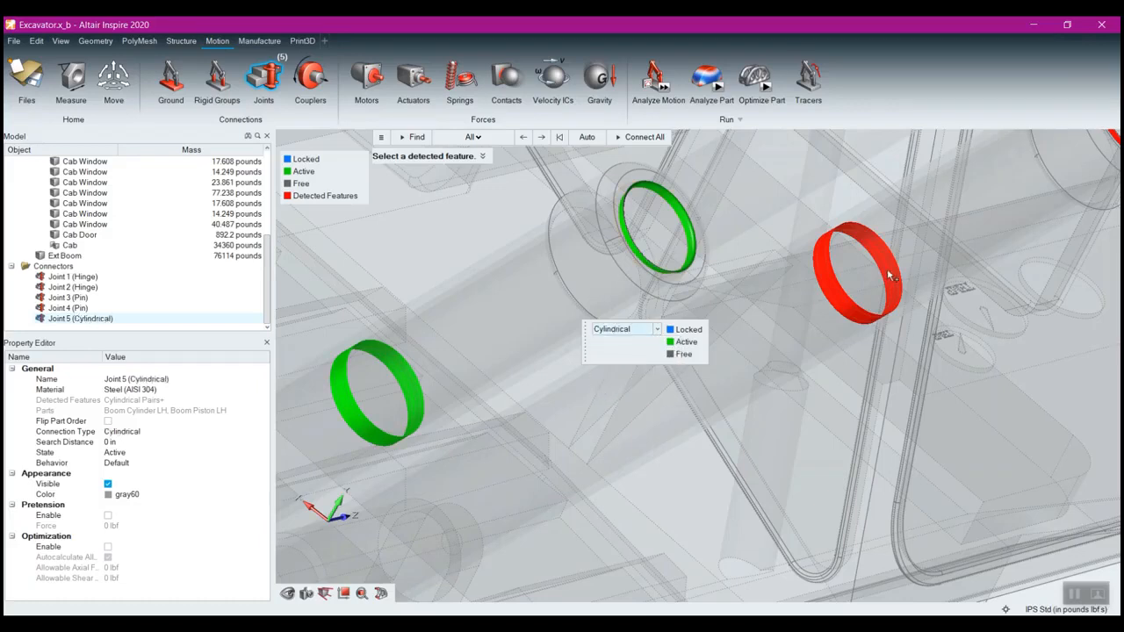
- Create a joint between the second boom cylinder and its piston and set its connection type to Cylindrical
scroll(893, 290, down, 6)
right_drag(966, 277, 865, 319)
scroll(868, 315, up, 9)
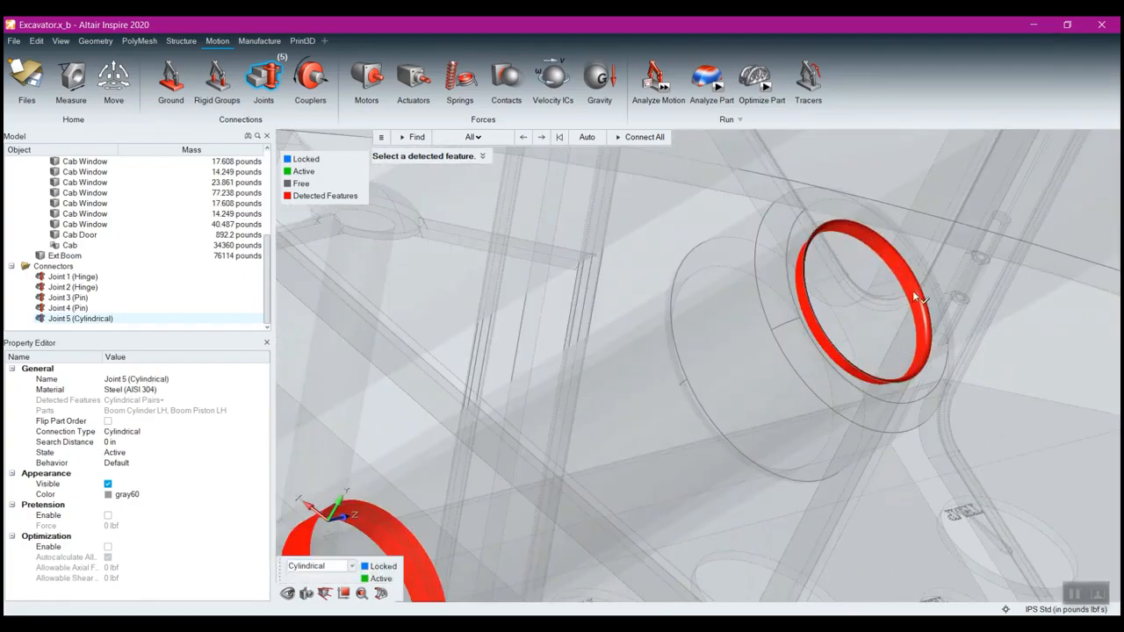
click(921, 302)
scroll(918, 326, down, 8)
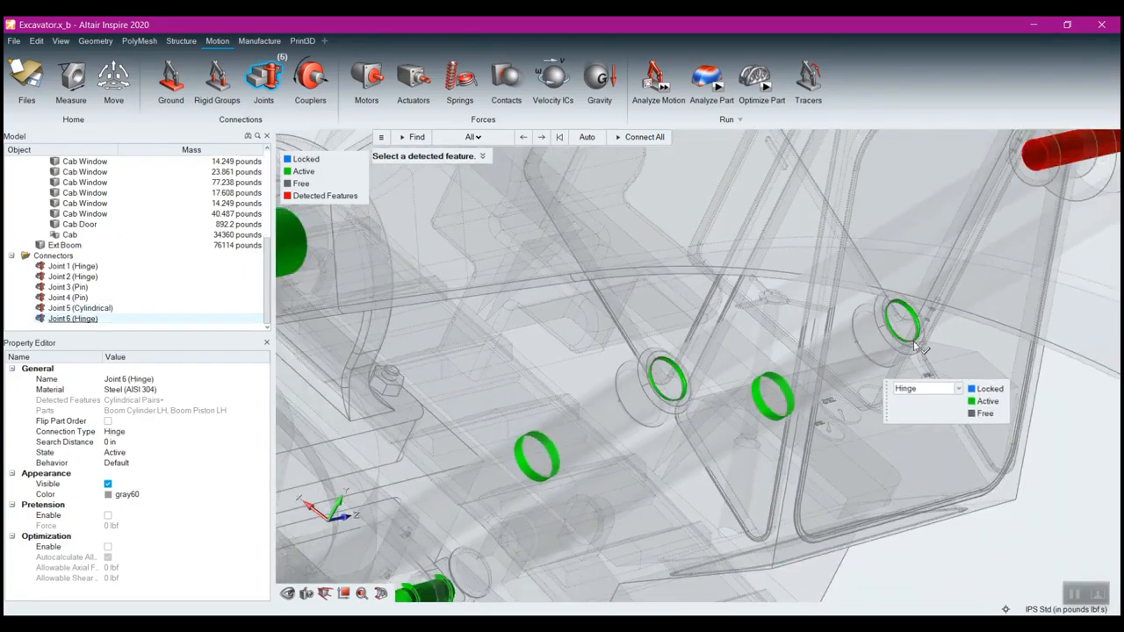
click(961, 389)
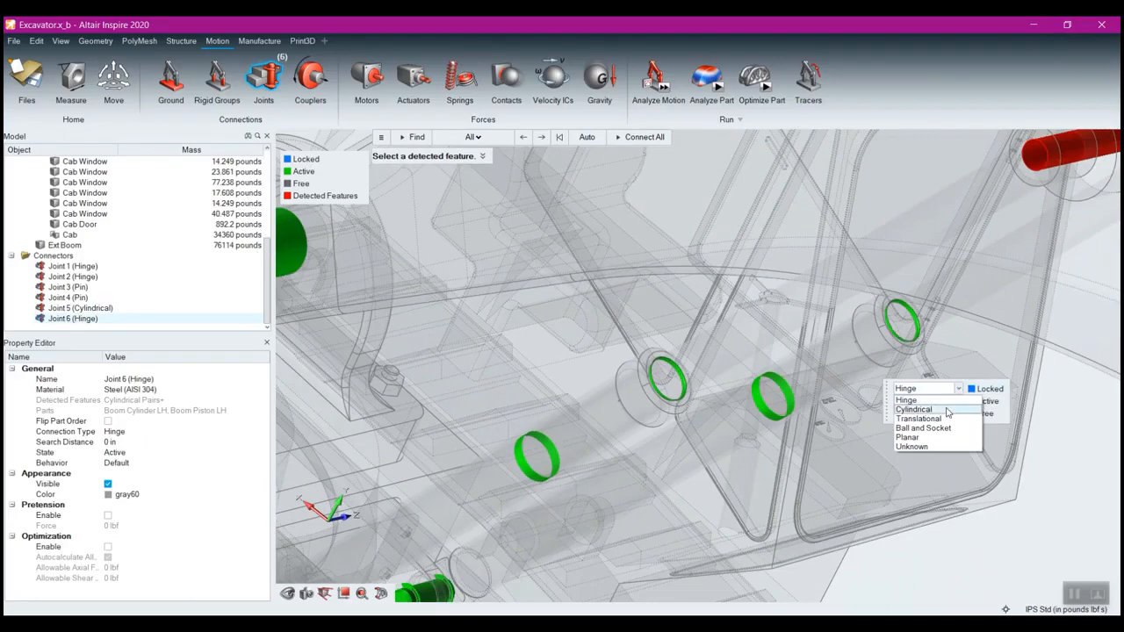
click(949, 412)
- Create a Pin joint at the aligned holes connecting both boom pistons to the boom
right_drag(1023, 350, 806, 482)
right_drag(773, 354, 856, 345)
click(857, 345)
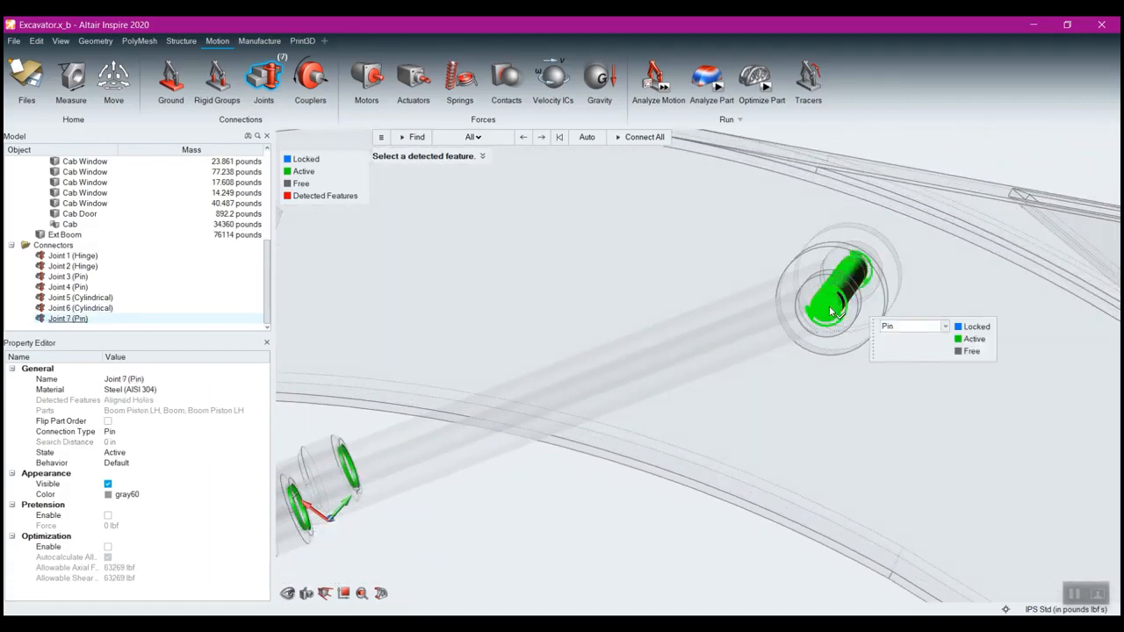
- Create a Pin joint at the aligned holes connecting the extension boom cylinder to the boom
scroll(873, 436, down, 5)
scroll(870, 448, up, 5)
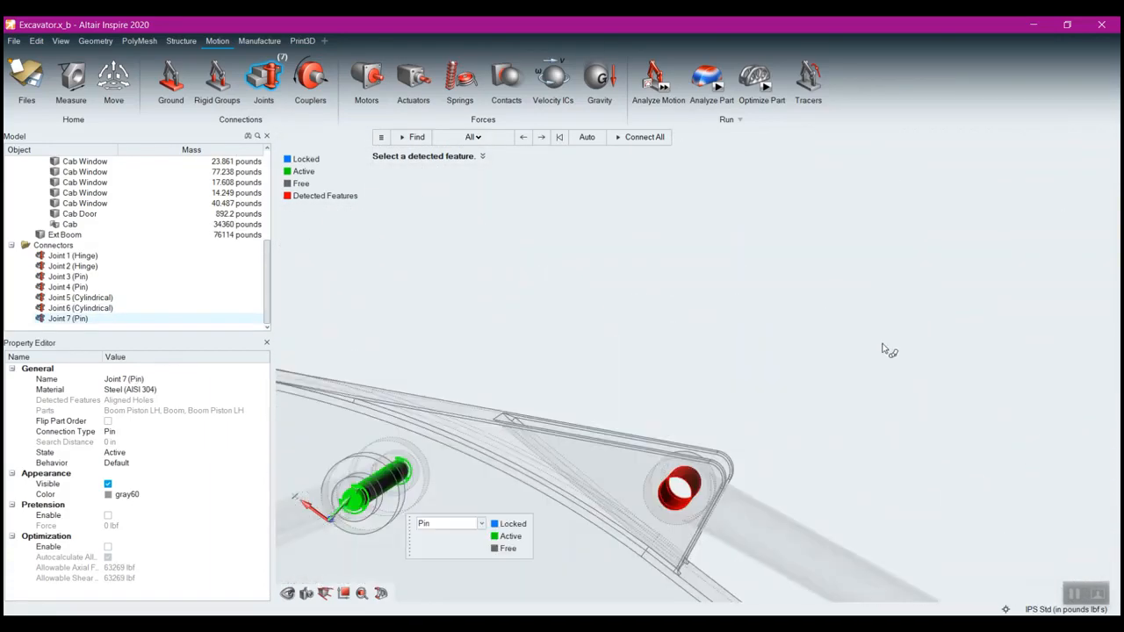
click(772, 402)
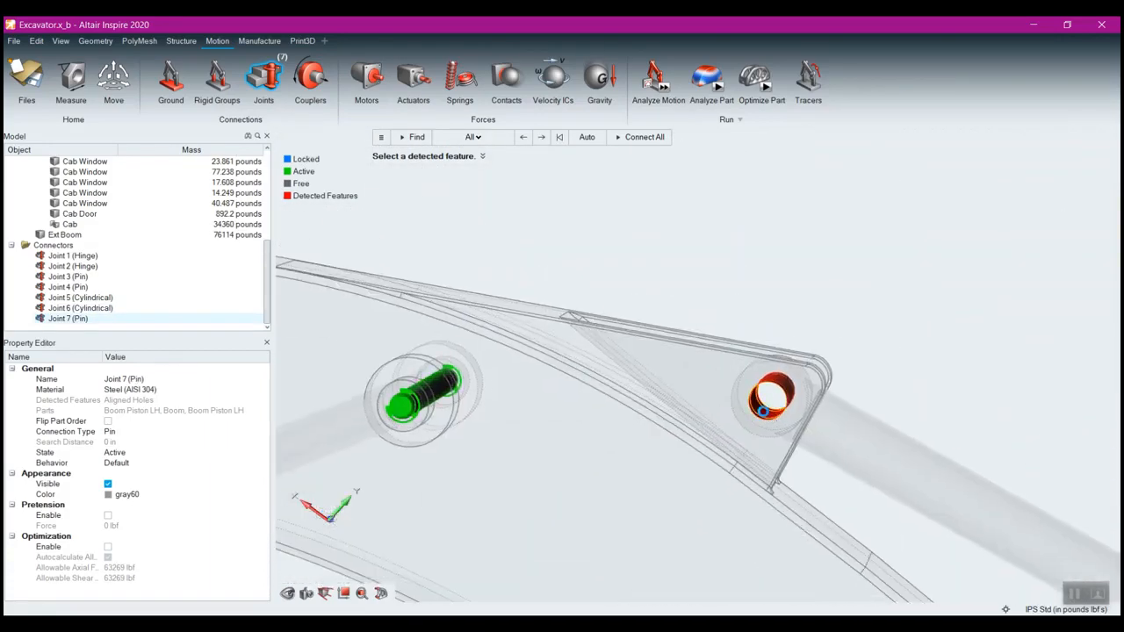
- Create Pin joints at the aligned holes between the boom and extension boom, and between the extension boom and its piston
scroll(860, 260, down, 5)
scroll(905, 544, up, 5)
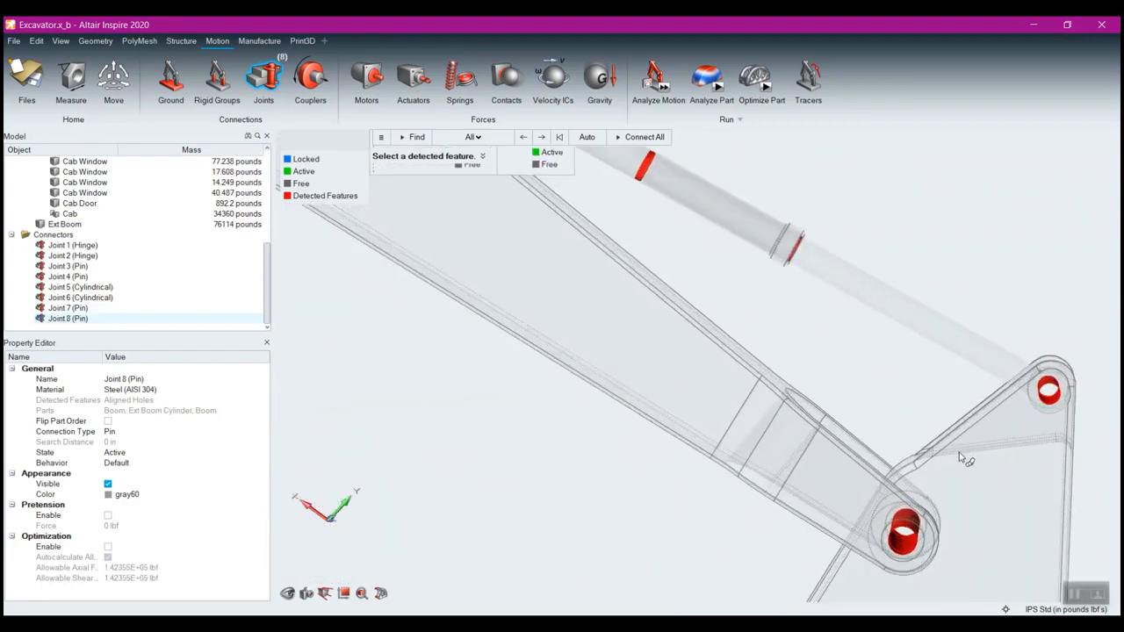
click(900, 555)
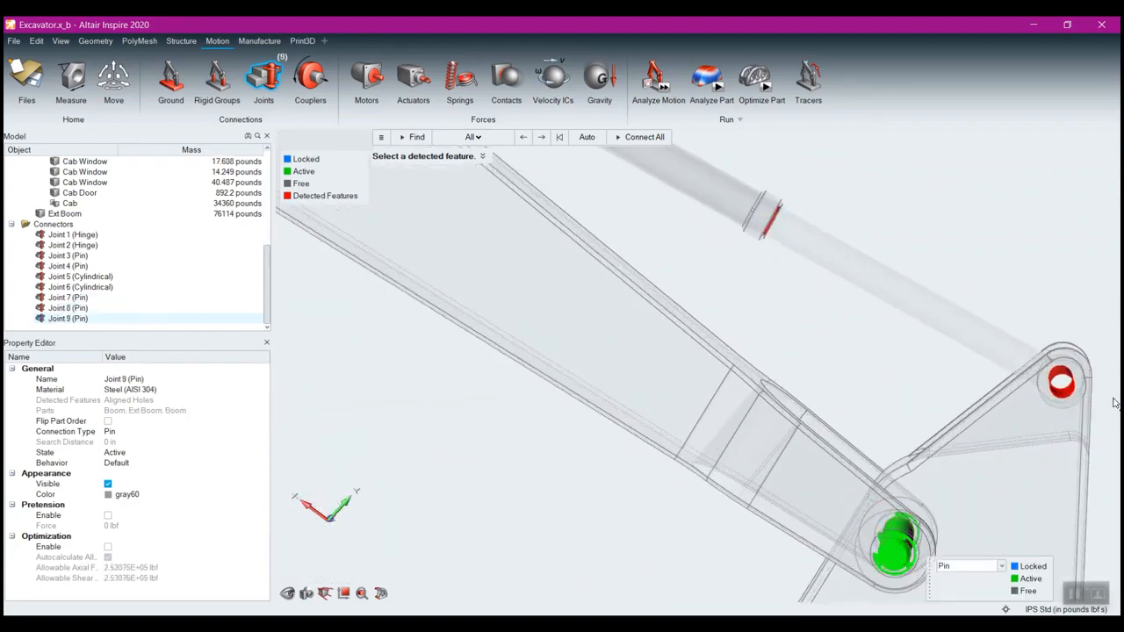
click(1061, 382)
- Create a joint between the extension boom cylinder and its piston and set its connection type to Cylindrical
right_drag(794, 292, 872, 381)
middle_drag(887, 301, 877, 325)
scroll(870, 341, up, 5)
scroll(845, 327, up, 3)
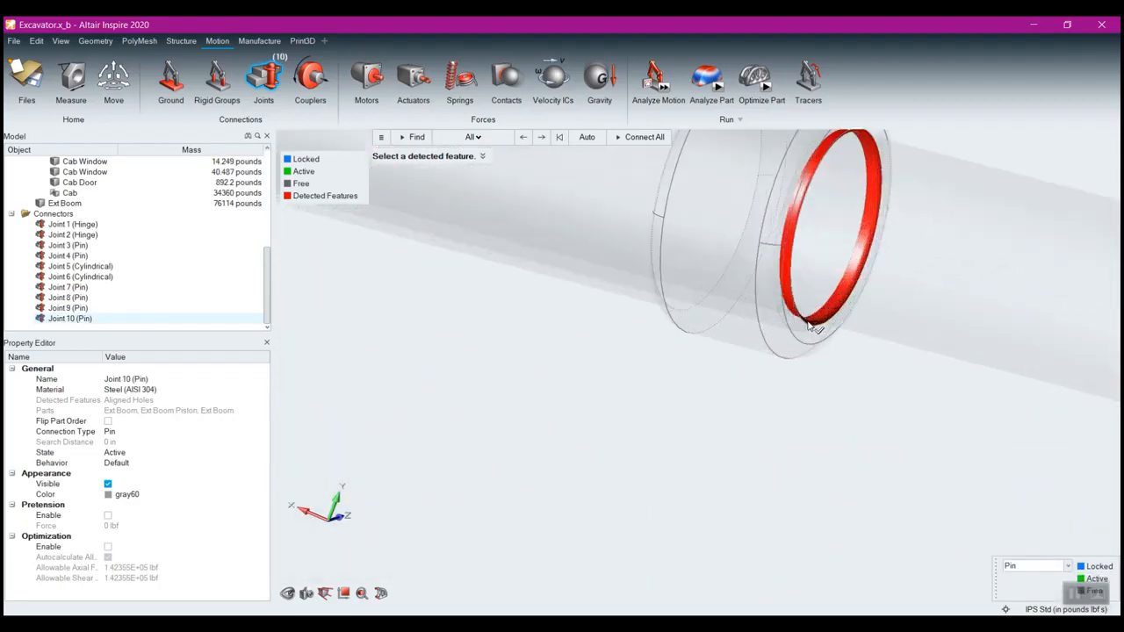
click(809, 325)
scroll(817, 348, down, 2)
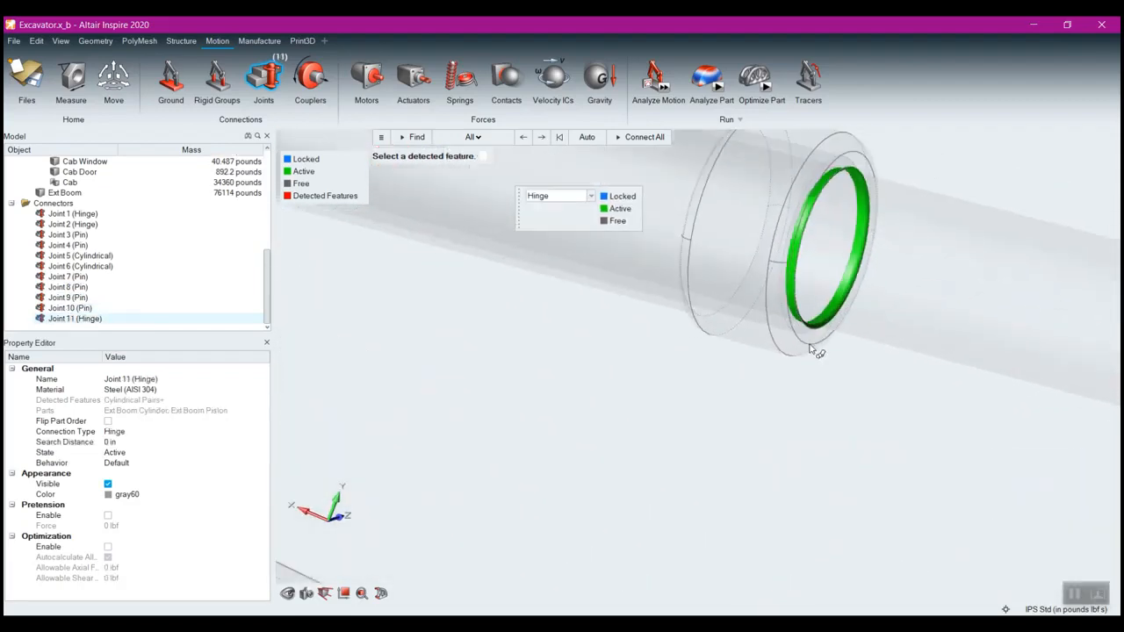
click(590, 200)
click(583, 219)
scroll(694, 376, down, 3)
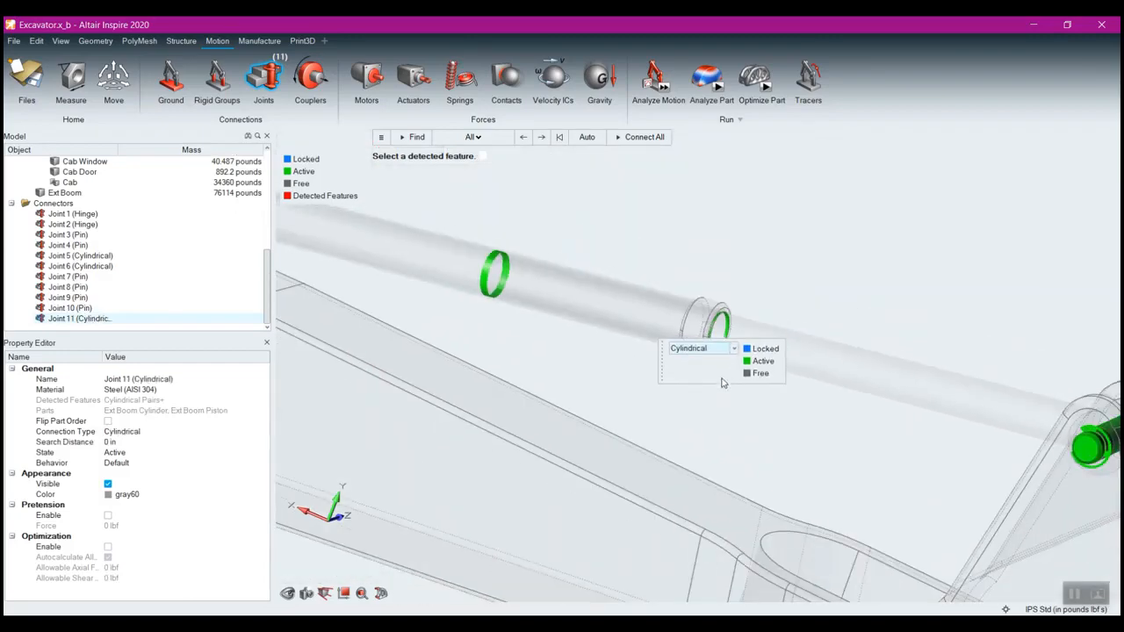
- Create a Pin joint at the aligned holes connecting the bucket cylinder to the extension boom
right_drag(956, 467, 851, 315)
scroll(864, 341, down, 8)
scroll(898, 370, down, 1)
right_drag(984, 456, 894, 351)
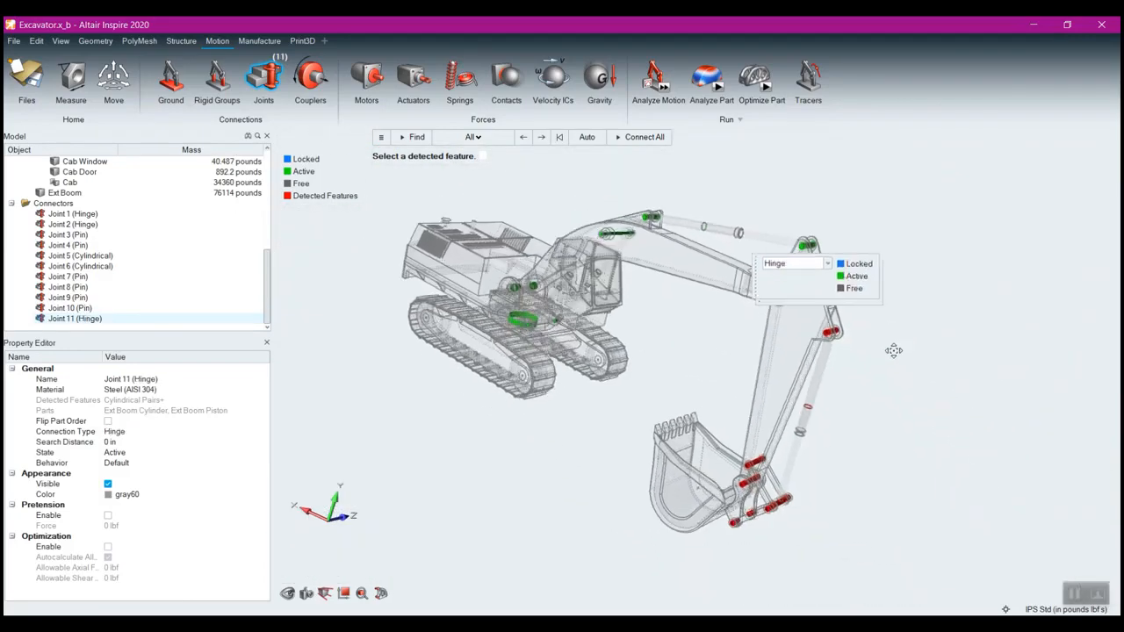
scroll(826, 332, up, 10)
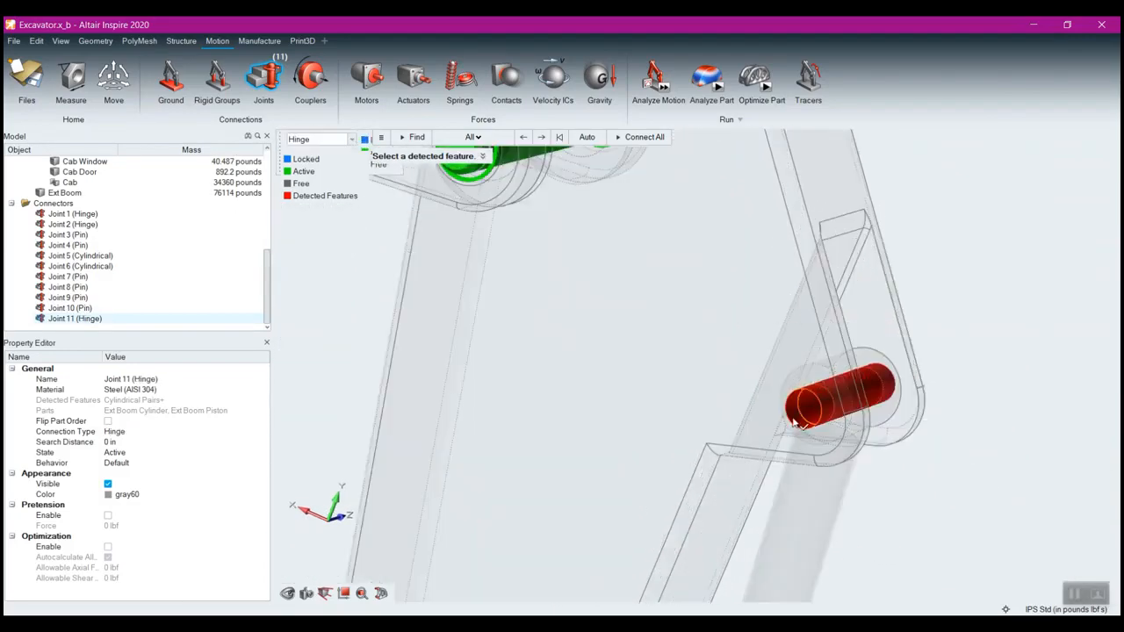
click(806, 417)
- Create Pin joints at the five remaining aligned-hole features linking the extension boom, bucket, links and bucket piston
scroll(816, 396, down, 5)
scroll(721, 294, up, 8)
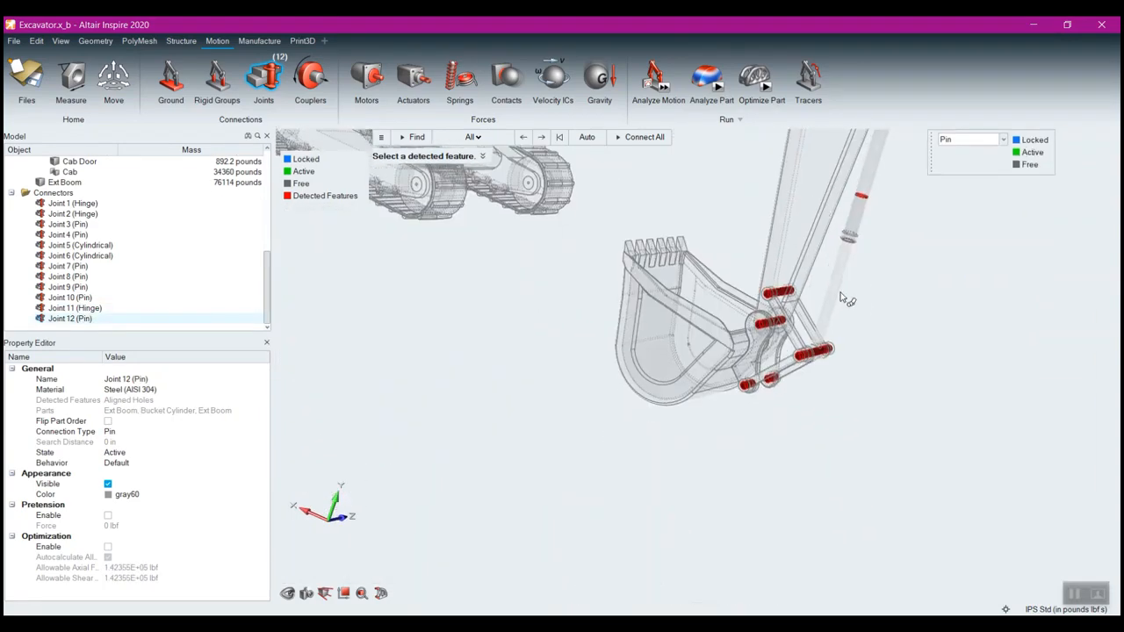
click(808, 297)
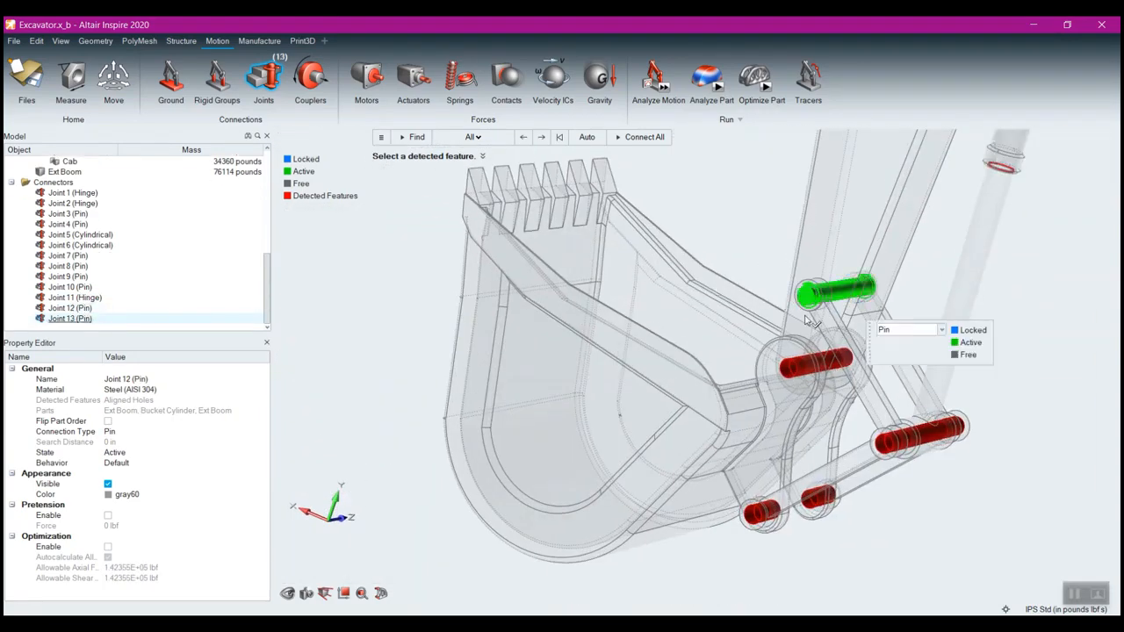
click(791, 372)
click(761, 513)
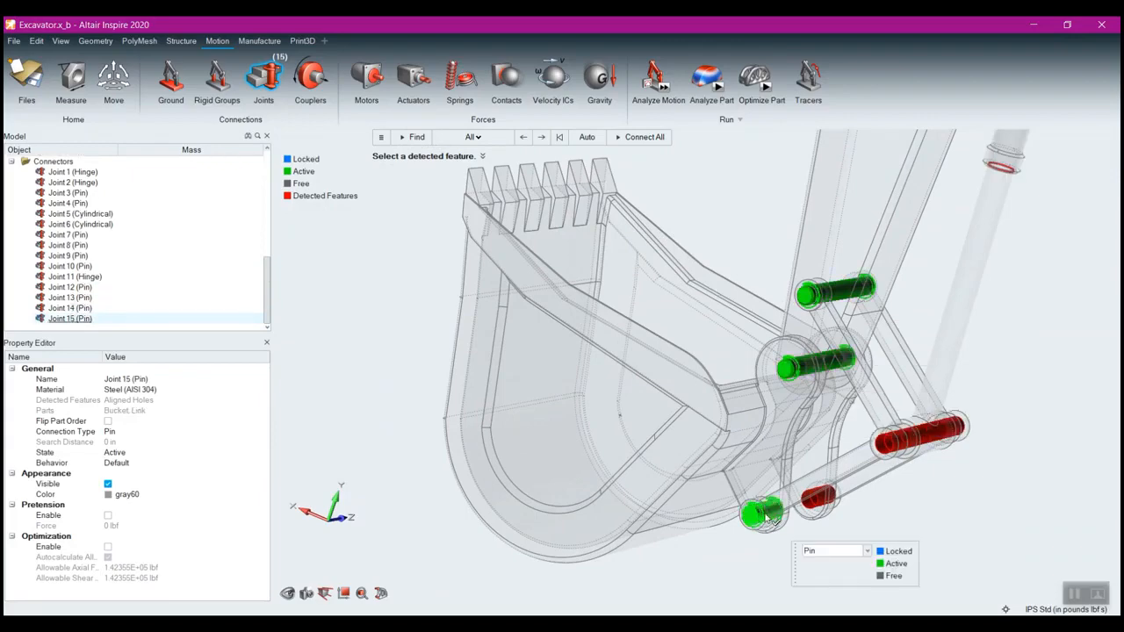
click(816, 499)
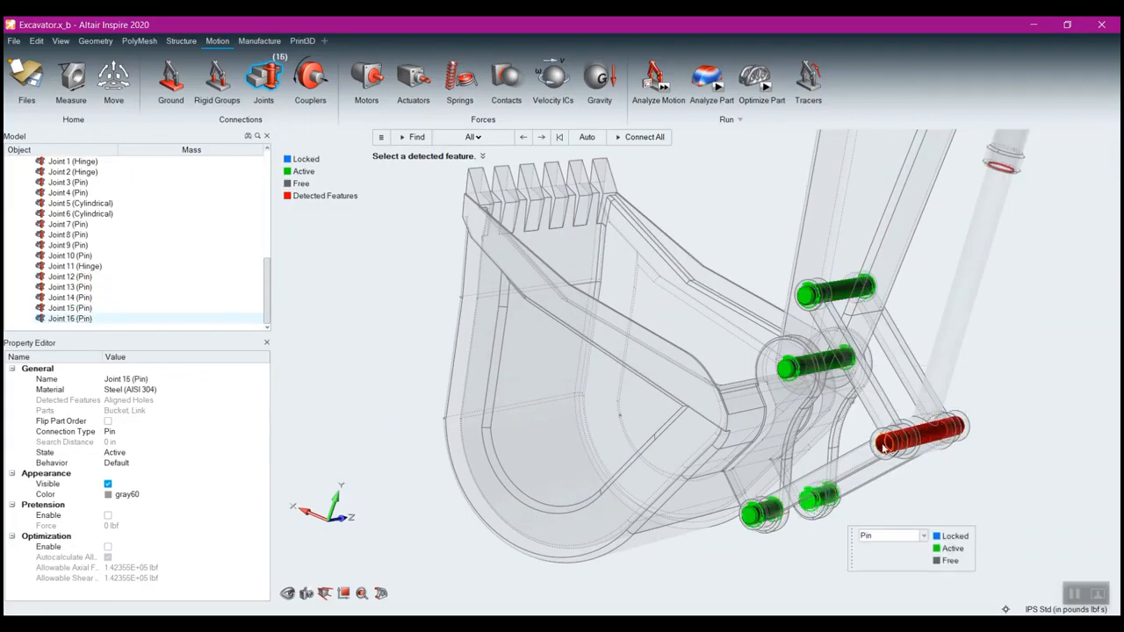
click(885, 448)
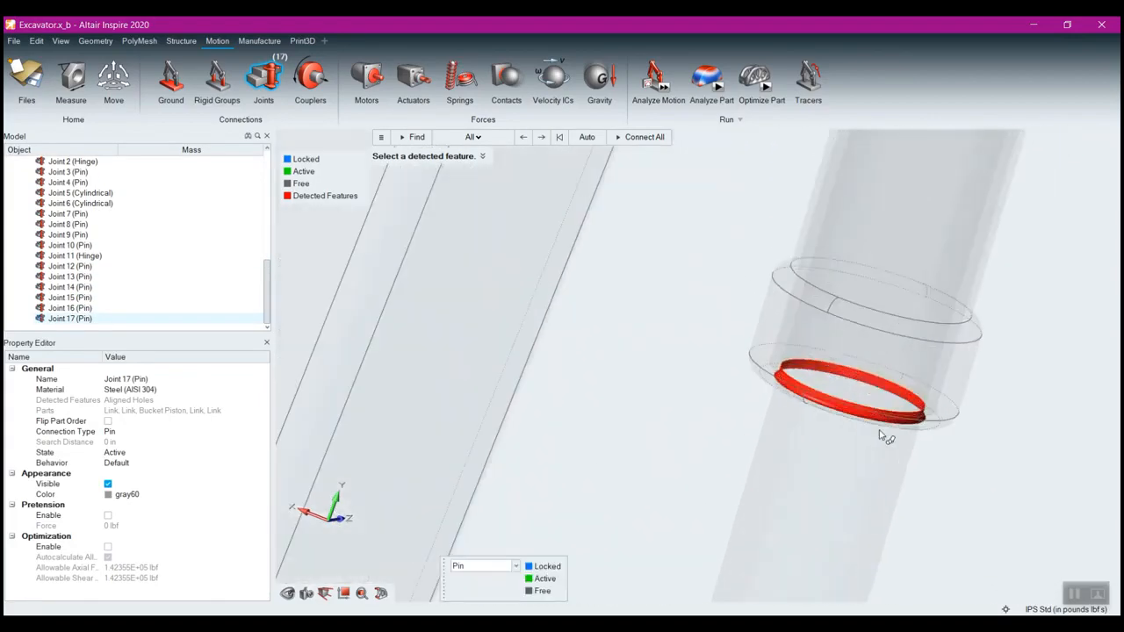
- Create a joint between the bucket cylinder and bucket piston, set its connection type to Cylindrical, and leave the joint tool
middle_drag(859, 424, 882, 400)
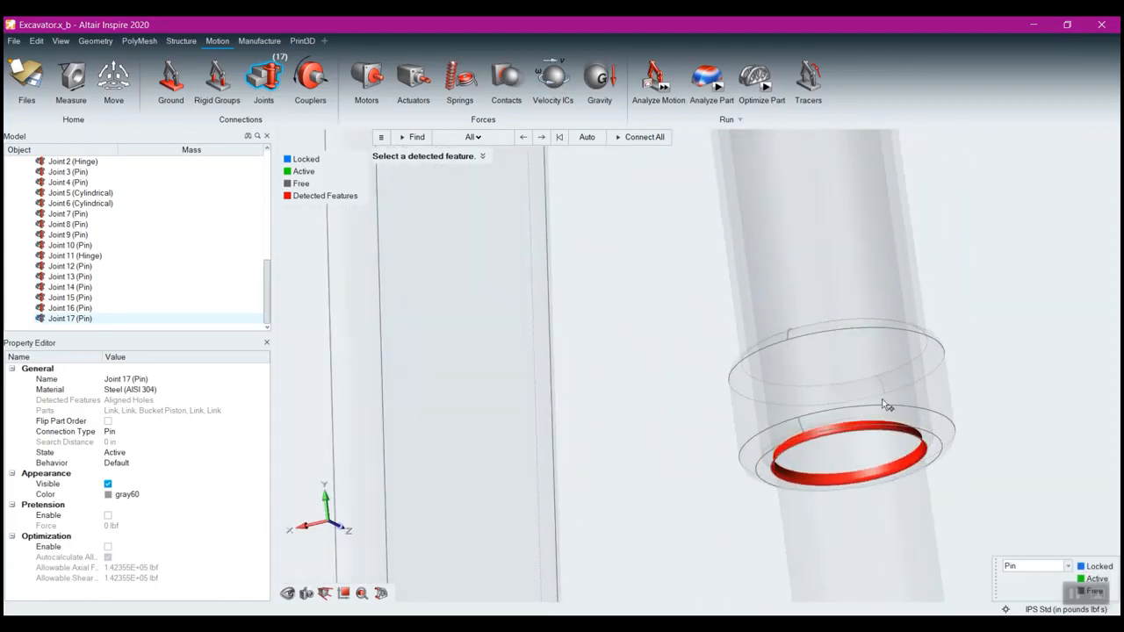
click(916, 454)
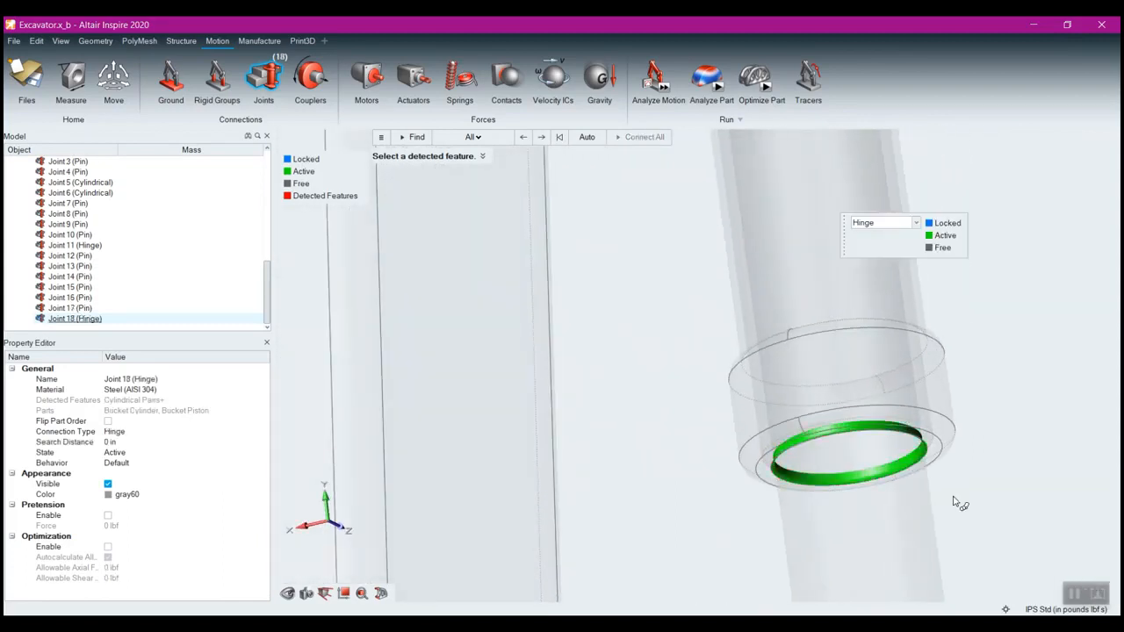
click(916, 227)
click(908, 245)
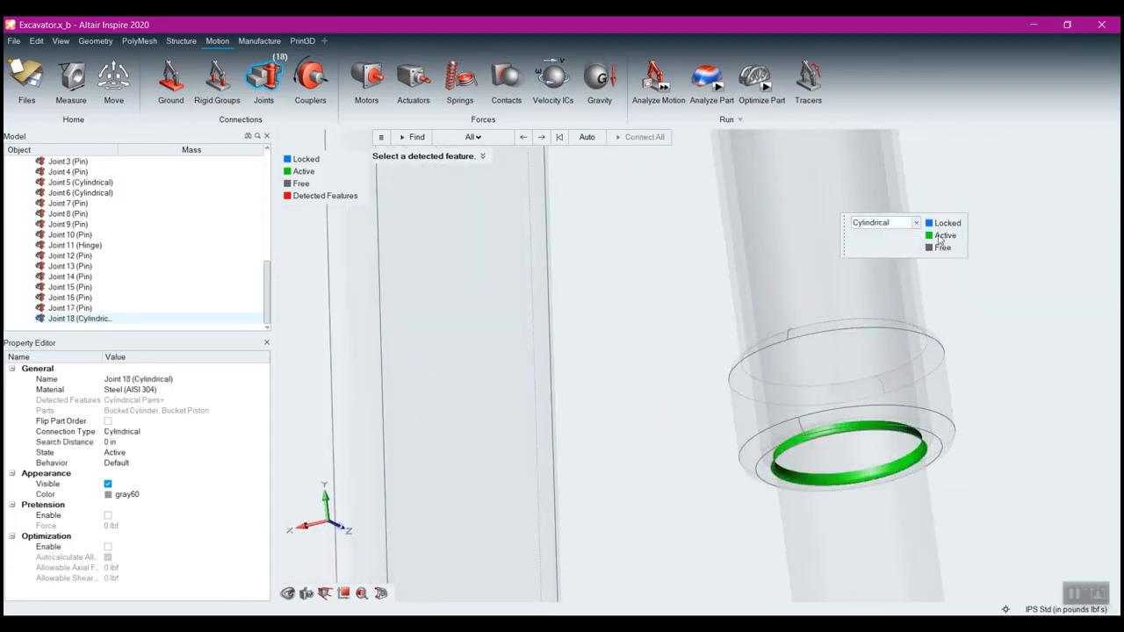
click(1057, 284)
key(f)
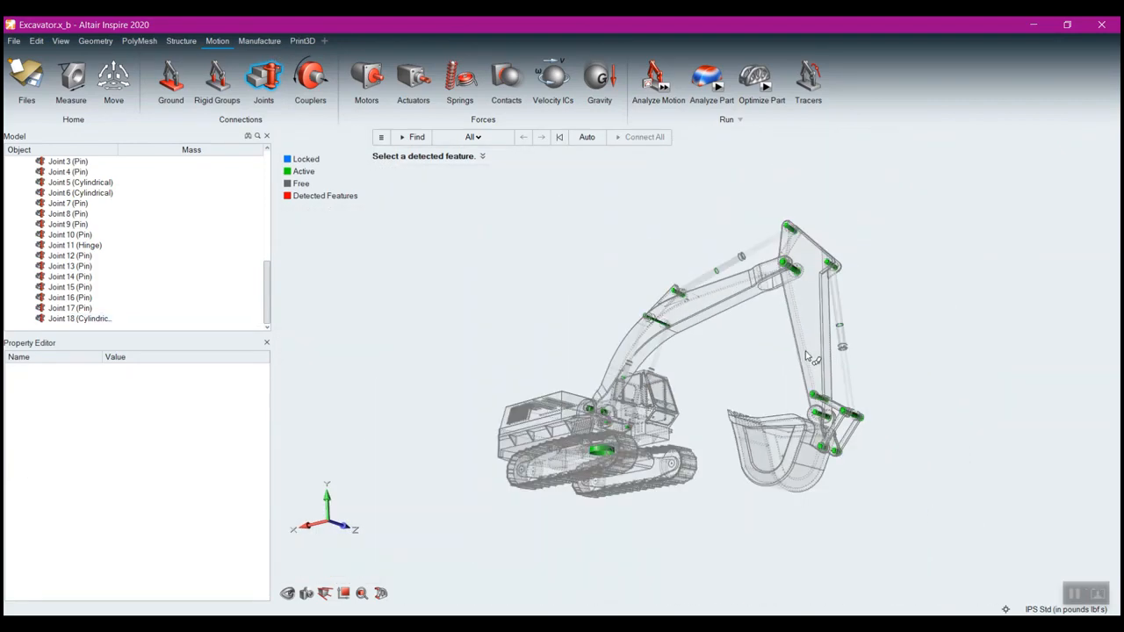
middle_drag(620, 229, 651, 276)
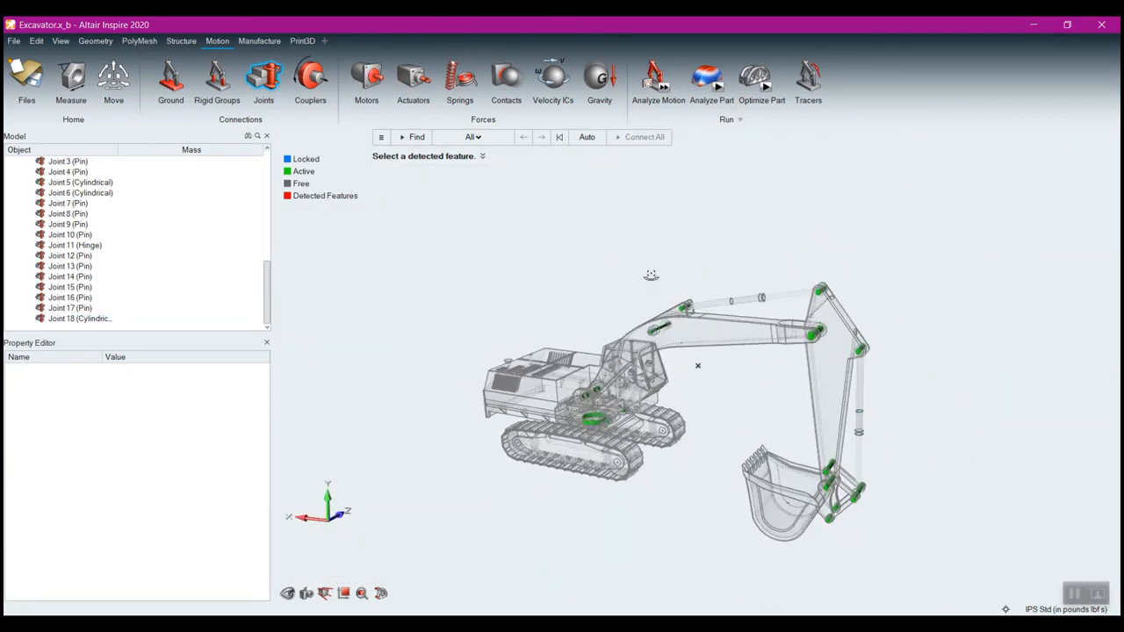
click(741, 222)
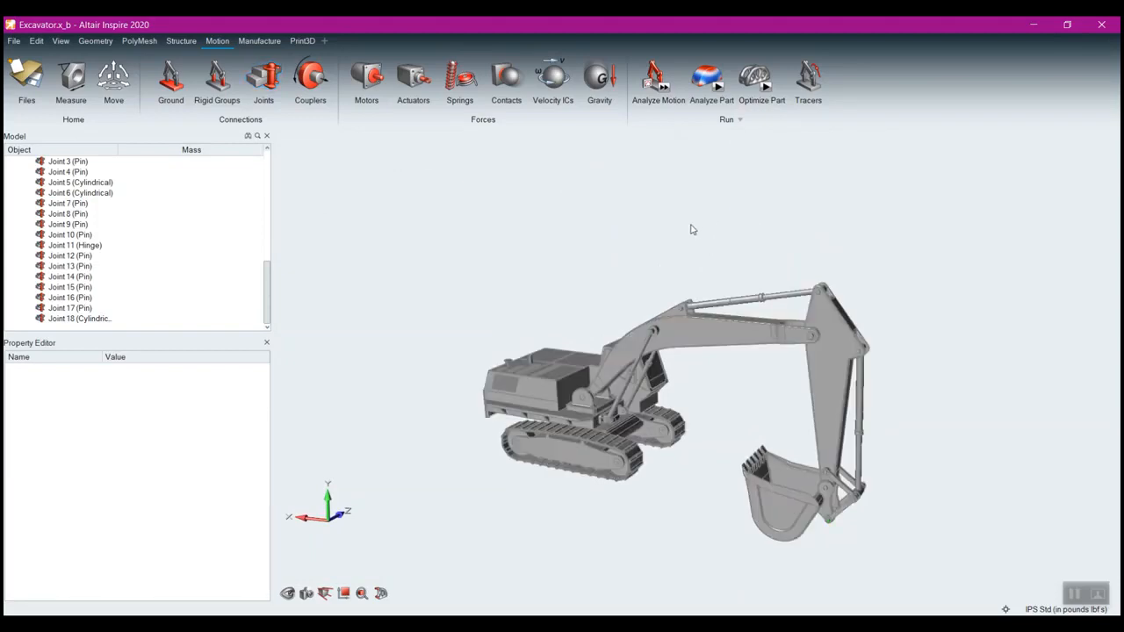
- Run a quick motion analysis of the excavator and play back the resulting motion
mouse_move(663, 87)
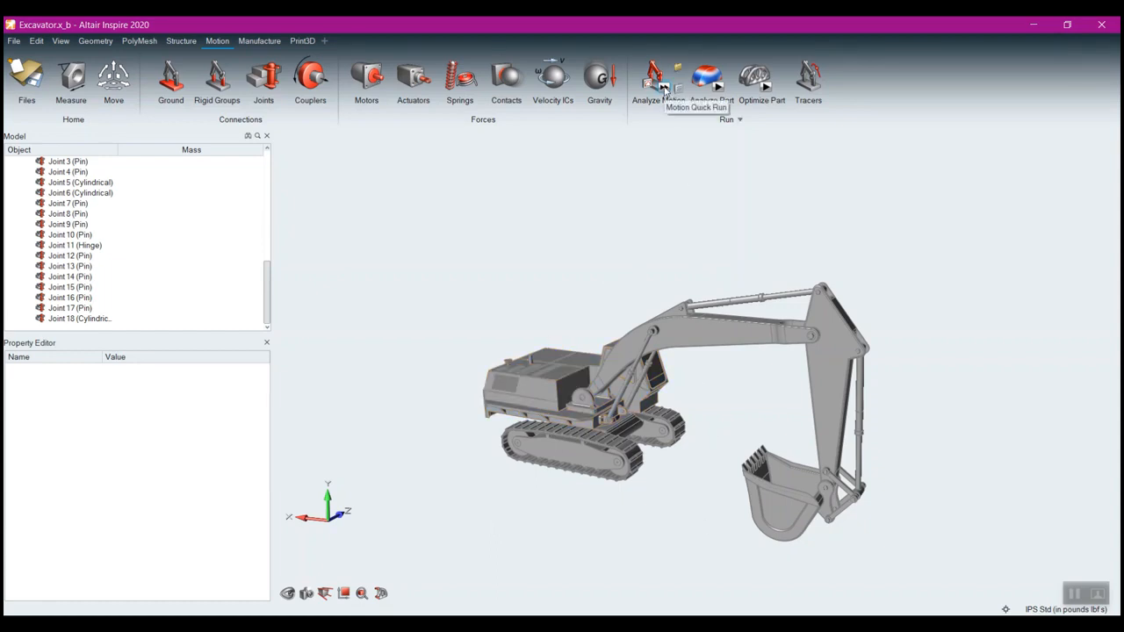
click(664, 88)
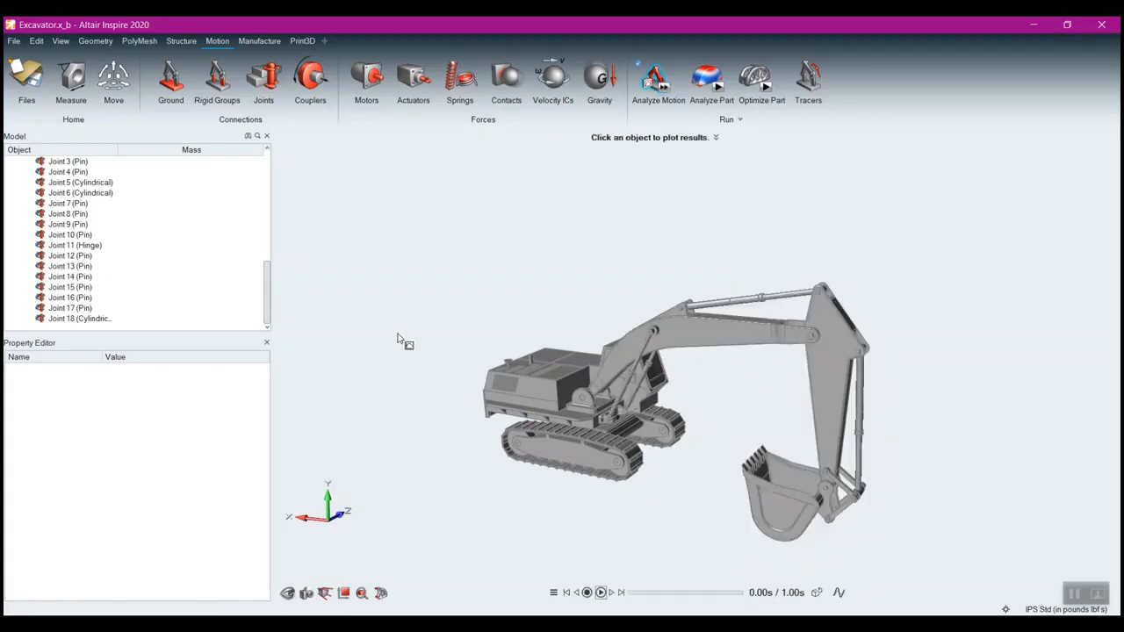
middle_drag(400, 339, 509, 353)
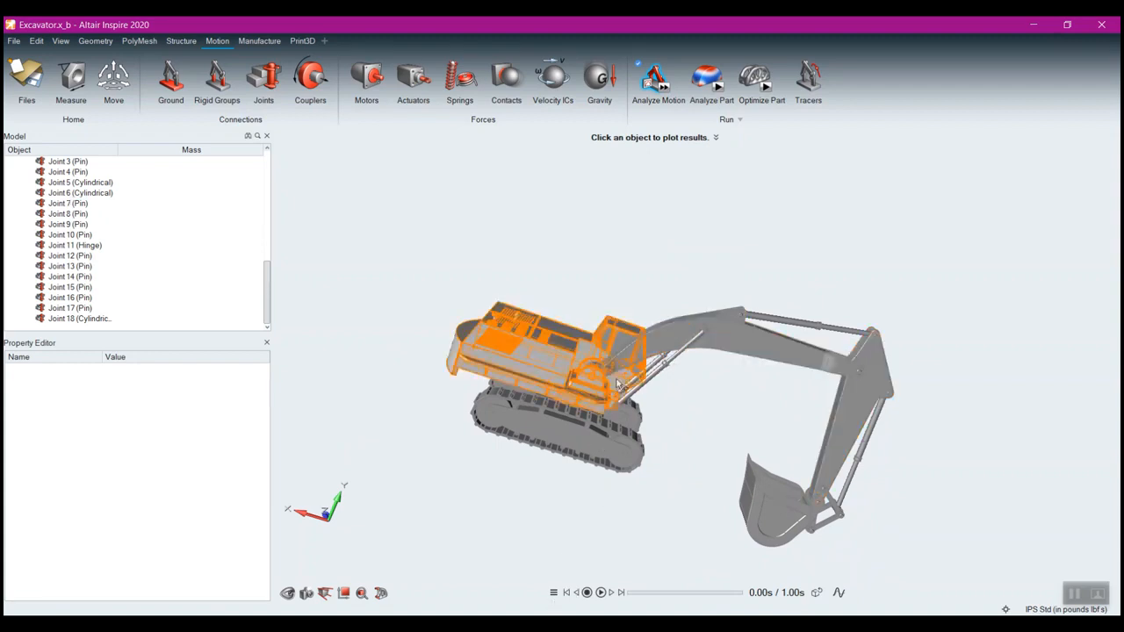
middle_drag(620, 384, 594, 431)
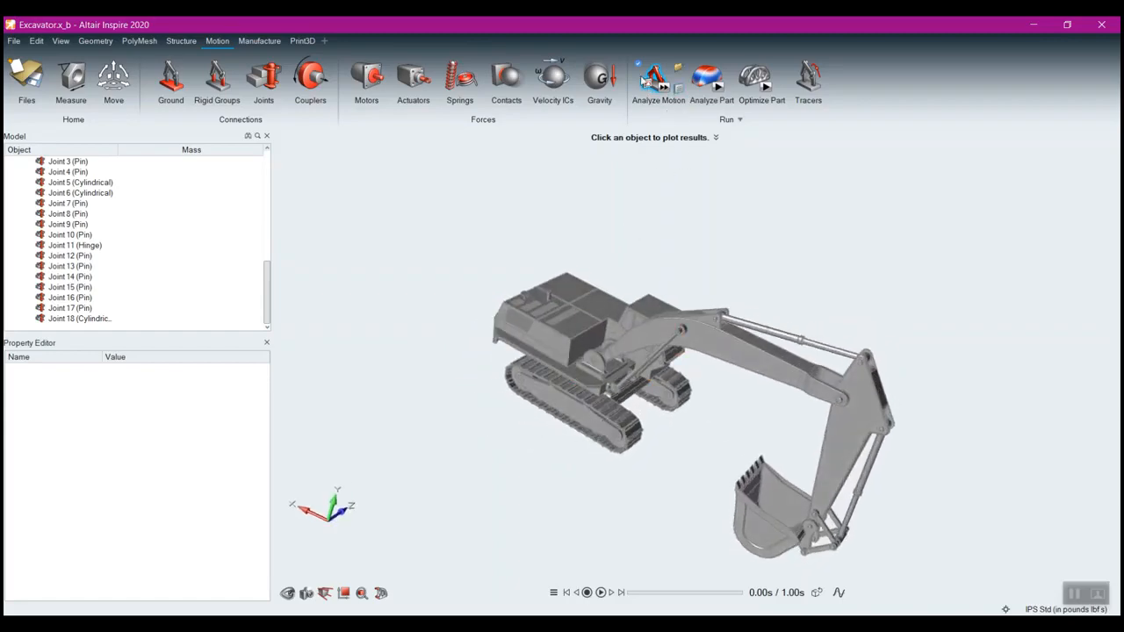
scroll(655, 322, up, 5)
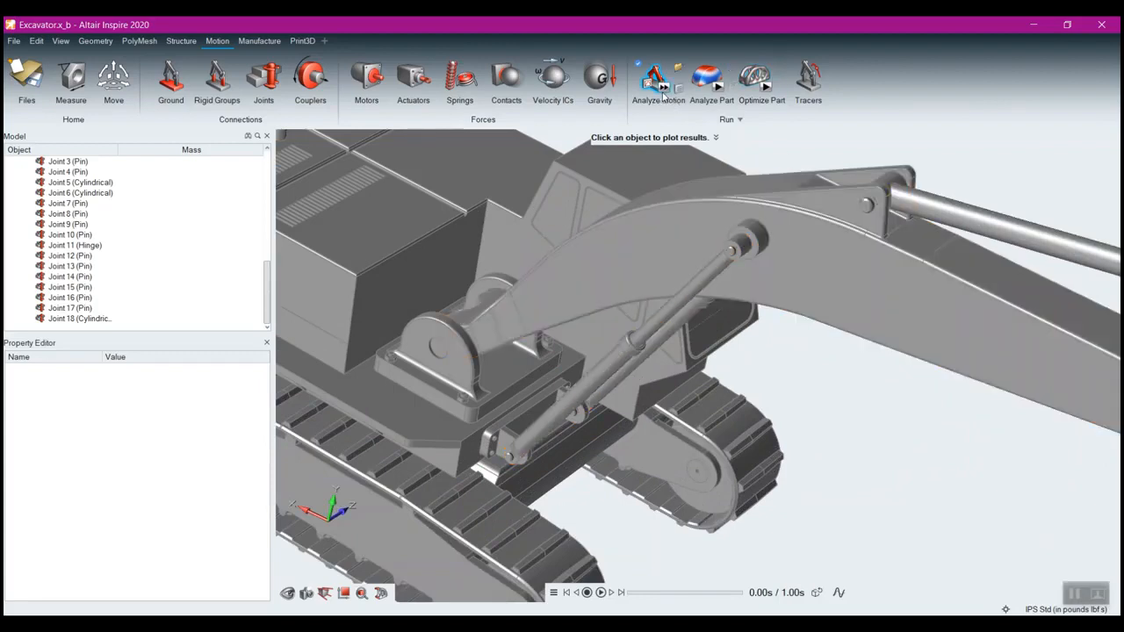
click(601, 592)
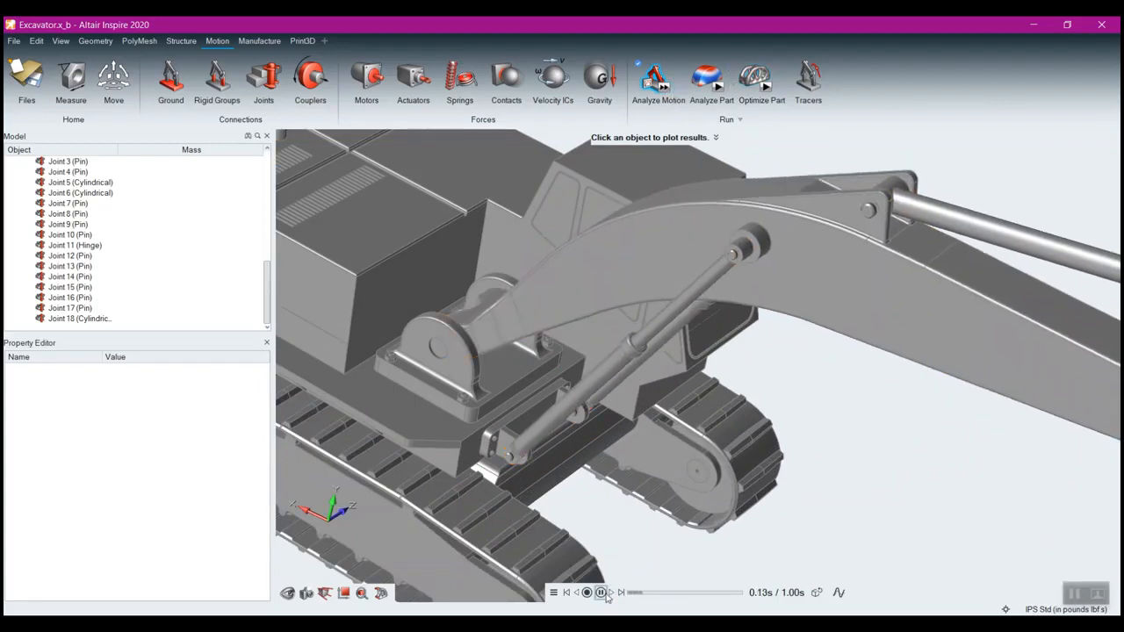
scroll(773, 452, down, 5)
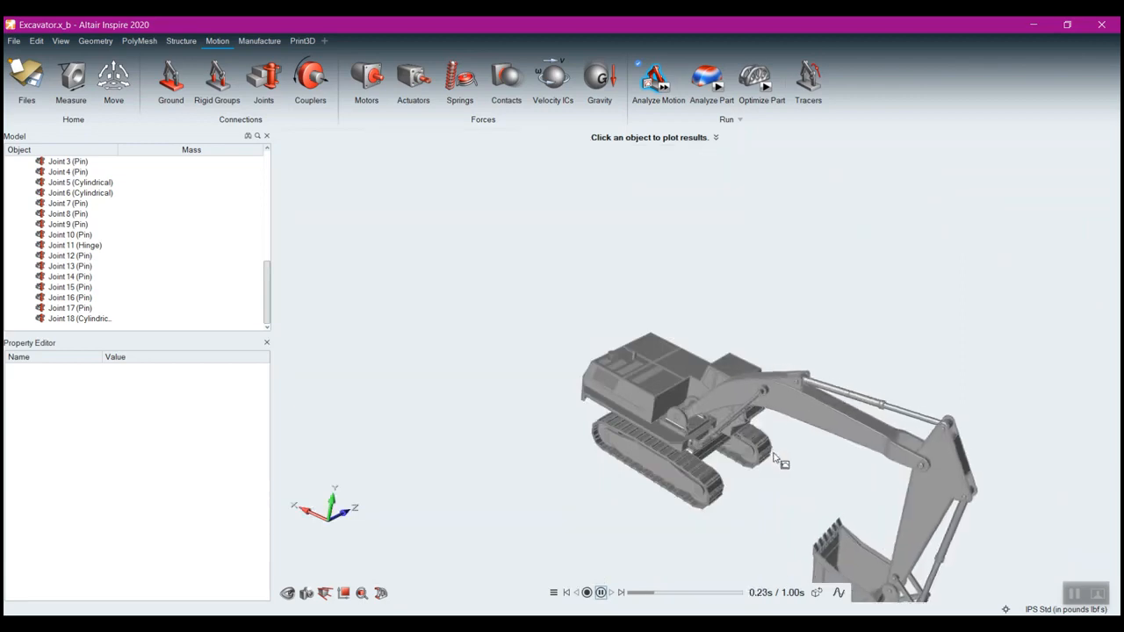
middle_drag(773, 452, 773, 276)
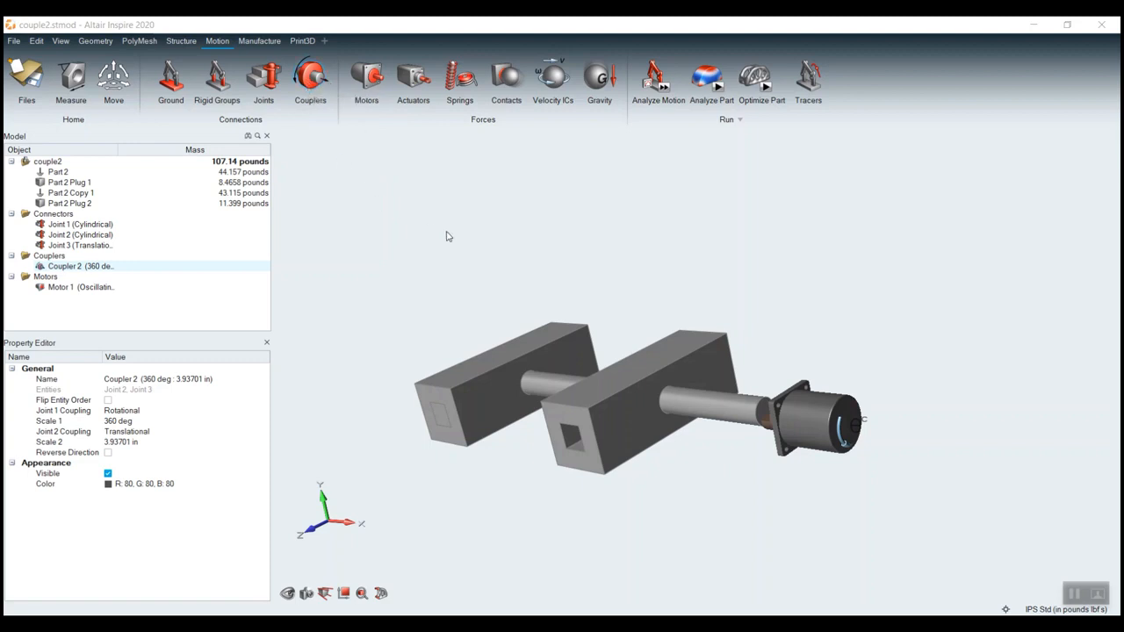
- Inspect the existing coupler between the shaft's cylindrical joint and the translational joint in the couple2 model
middle_drag(455, 265, 516, 227)
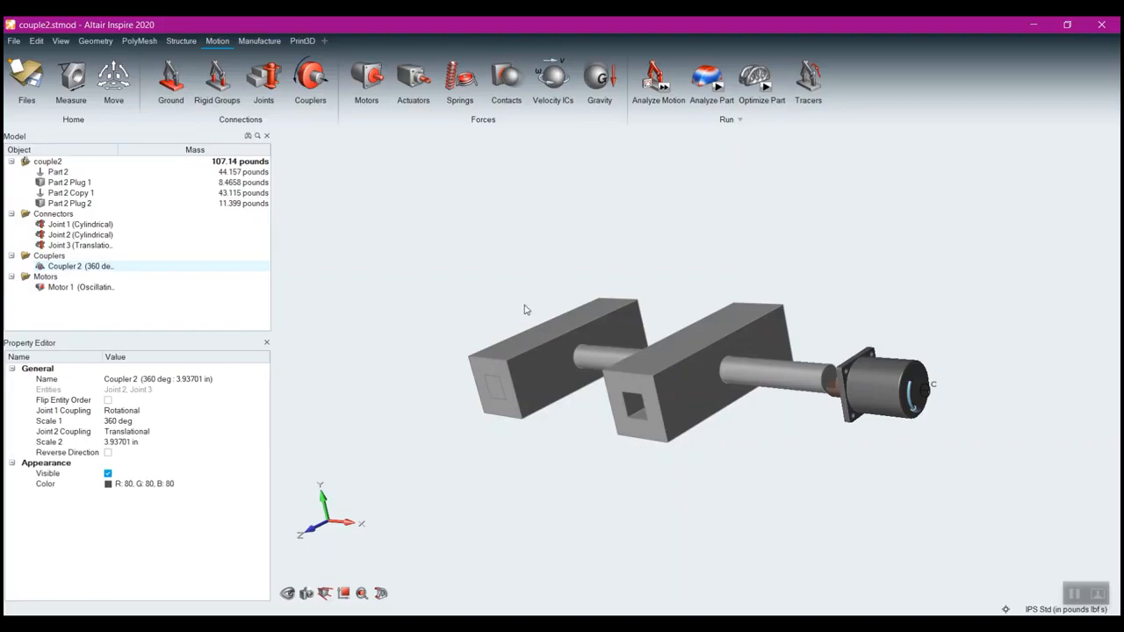
right_drag(530, 294, 529, 283)
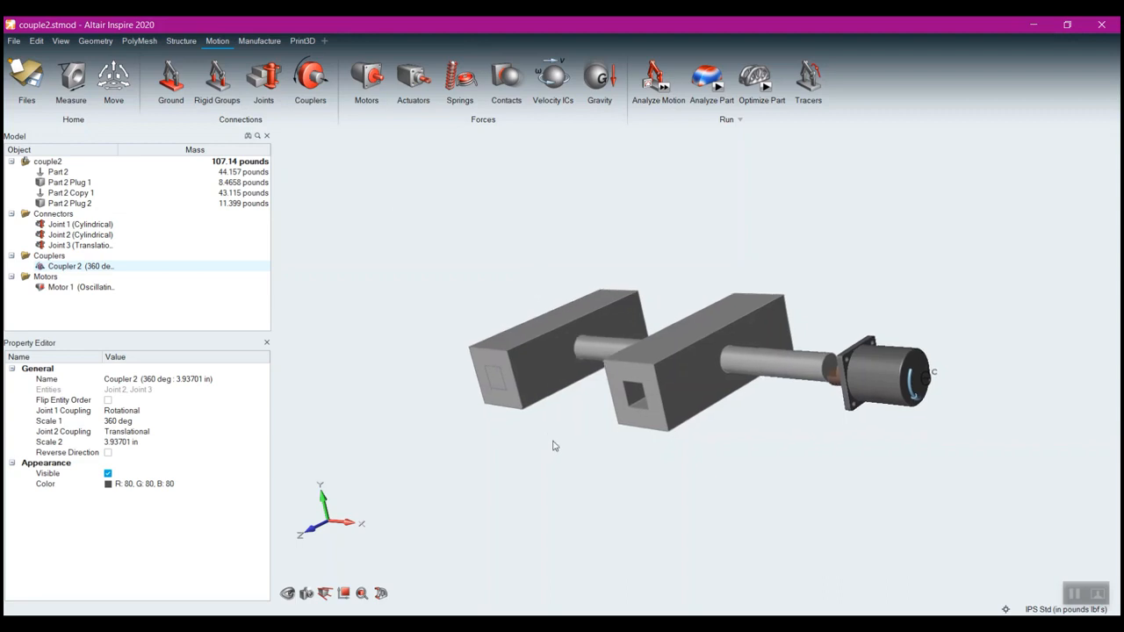
middle_drag(562, 452, 555, 448)
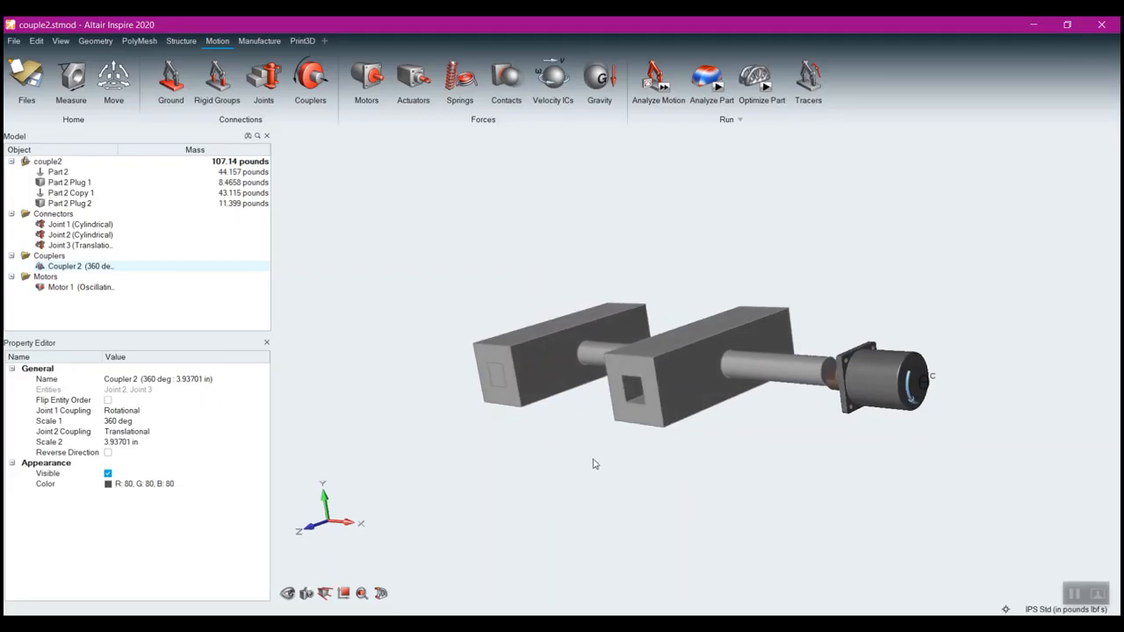
click(315, 86)
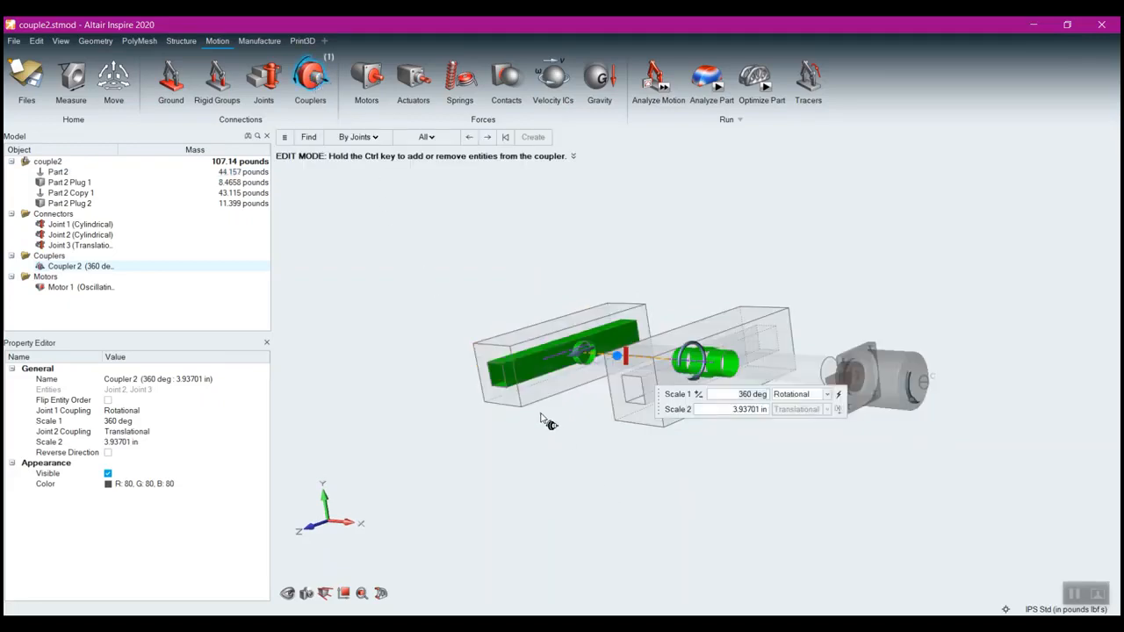
right_click(778, 466)
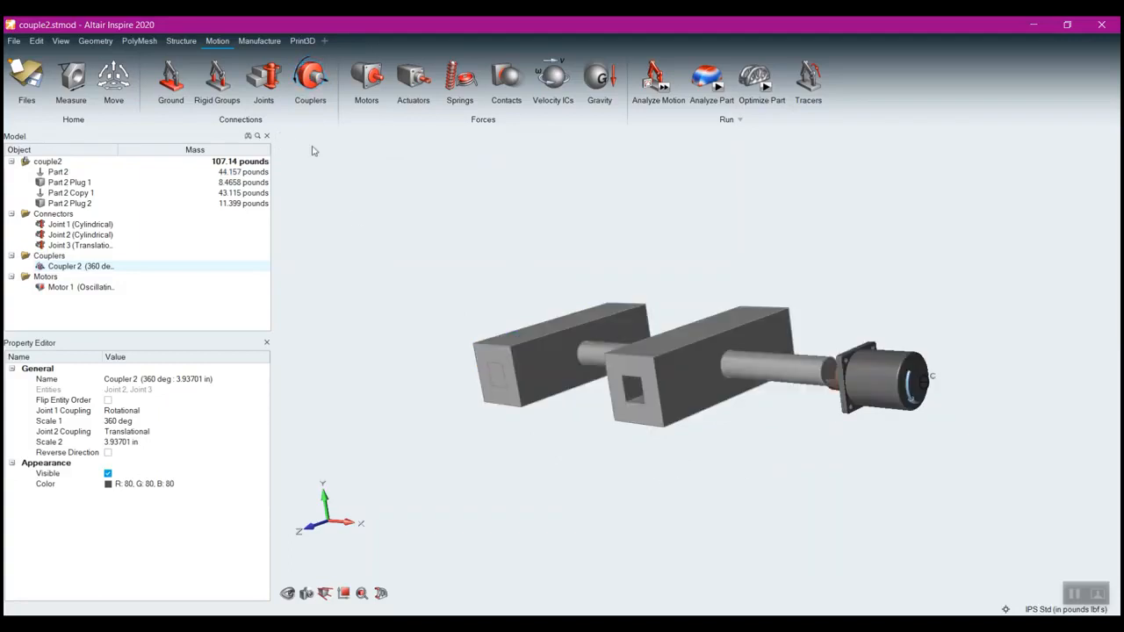
- Delete Coupler 2 from the couple2 model
right_click(67, 268)
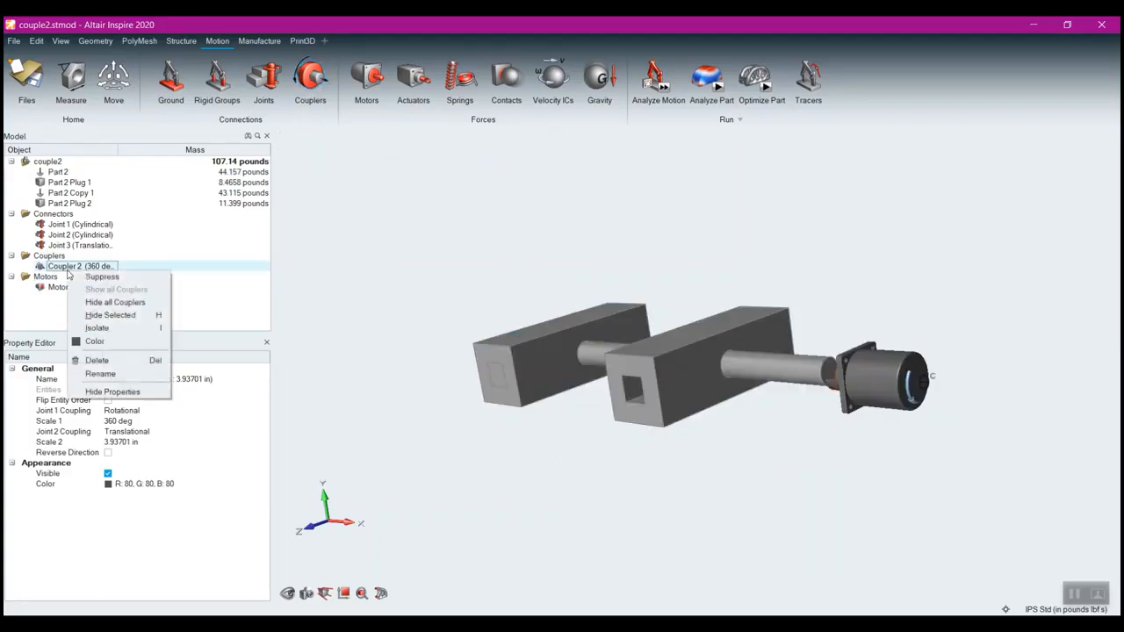
click(96, 360)
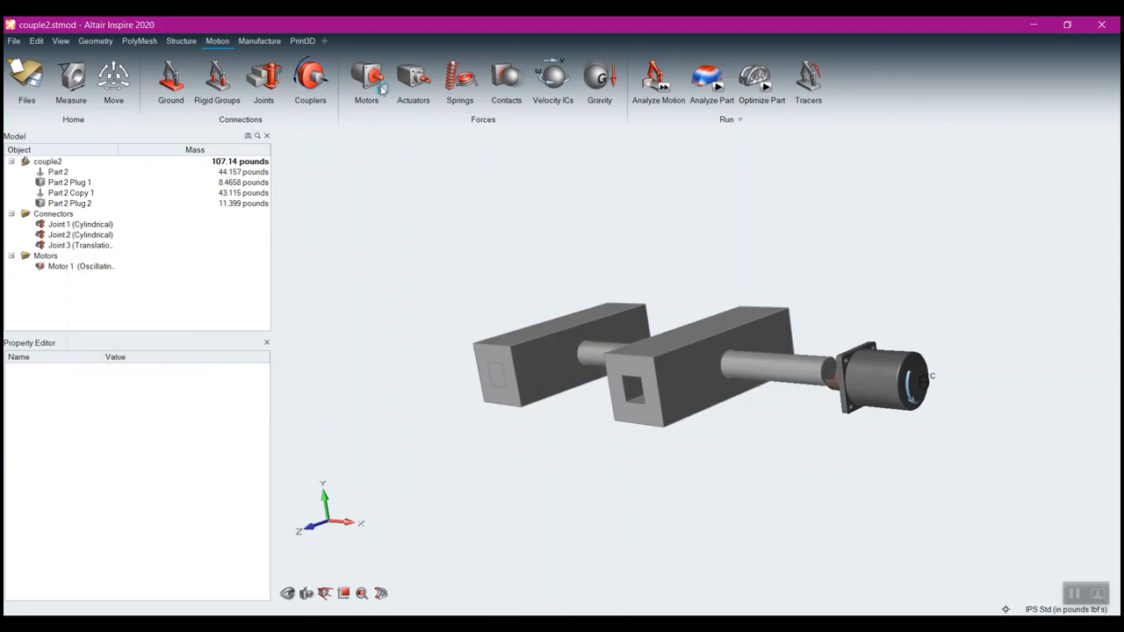
- Examine the existing cylindrical and translational joints and the sliding Part 2 Plug 1 in the couple2 model
click(332, 79)
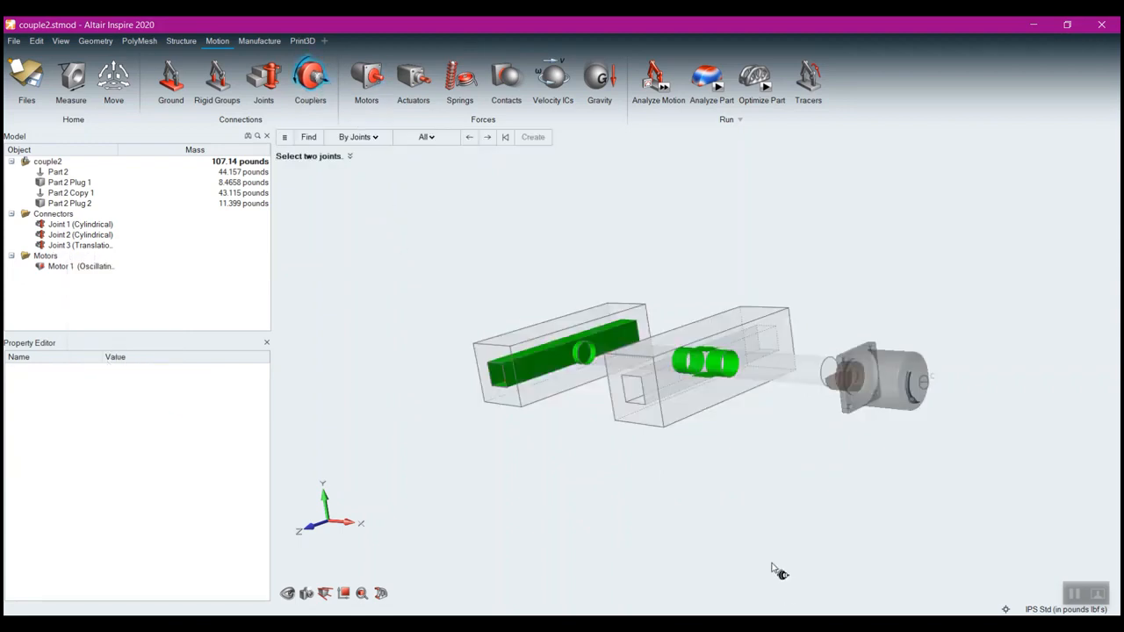
scroll(743, 427, up, 5)
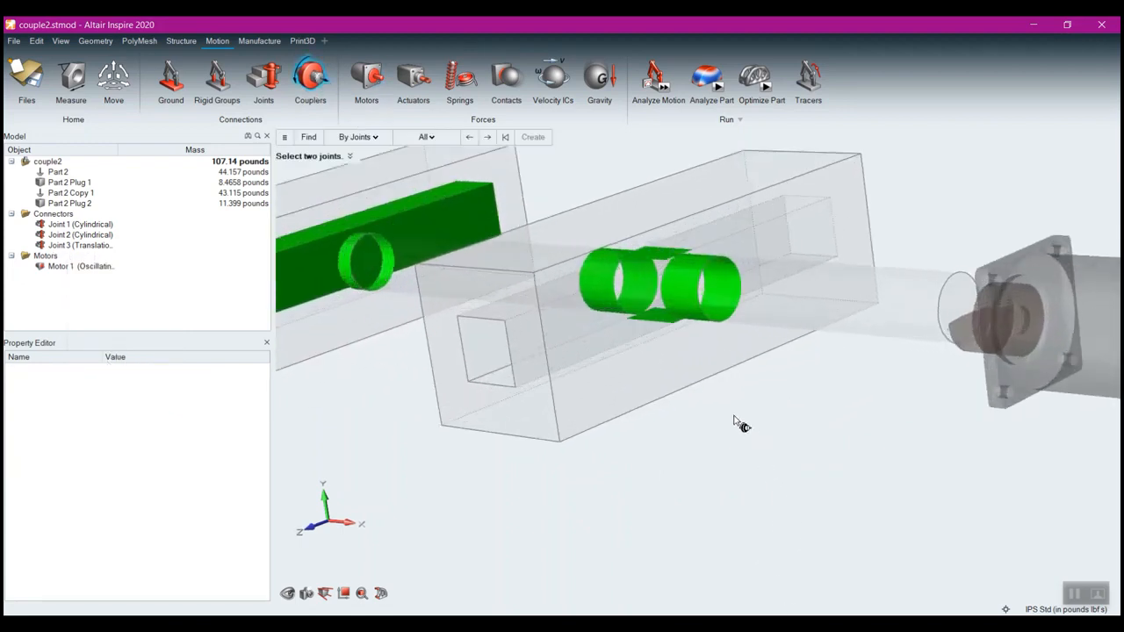
middle_drag(725, 437, 811, 533)
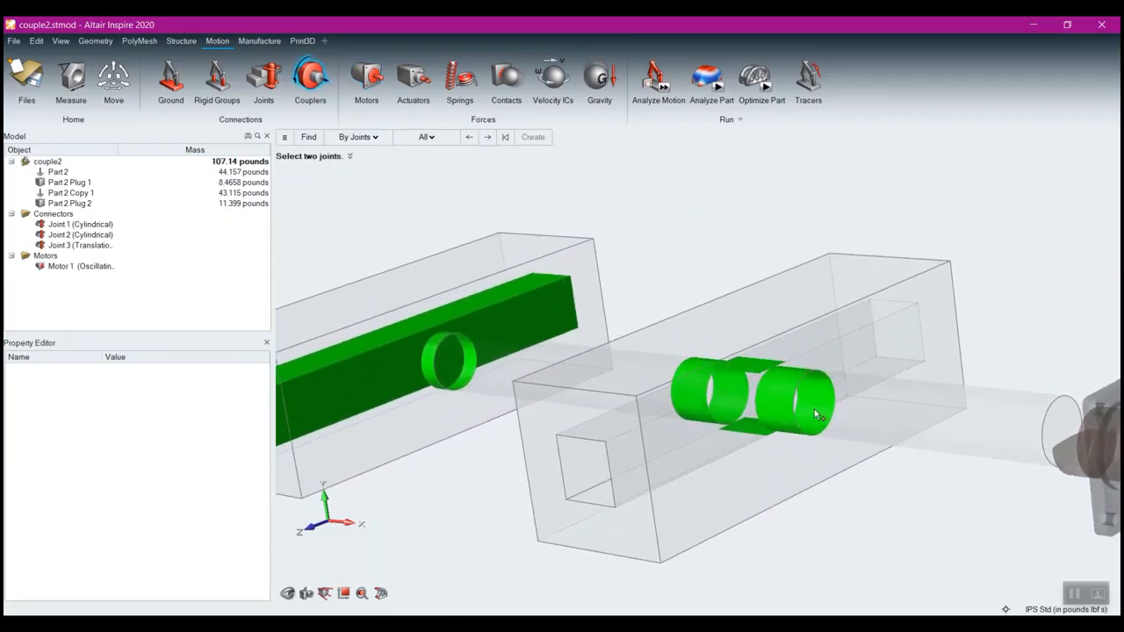
scroll(894, 542, down, 5)
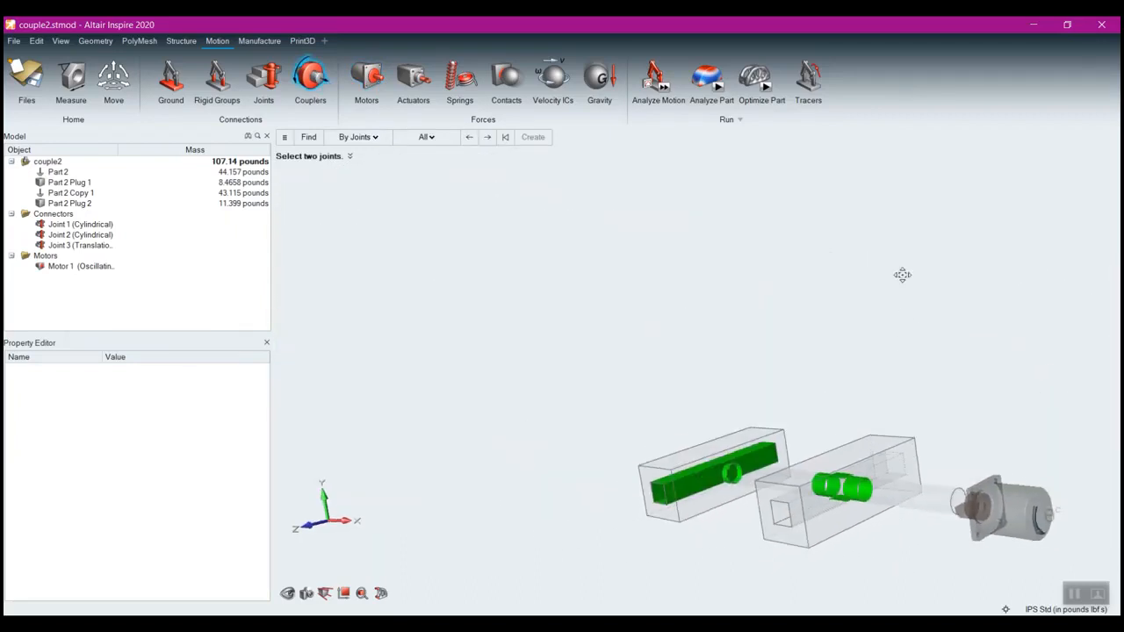
key(Escape)
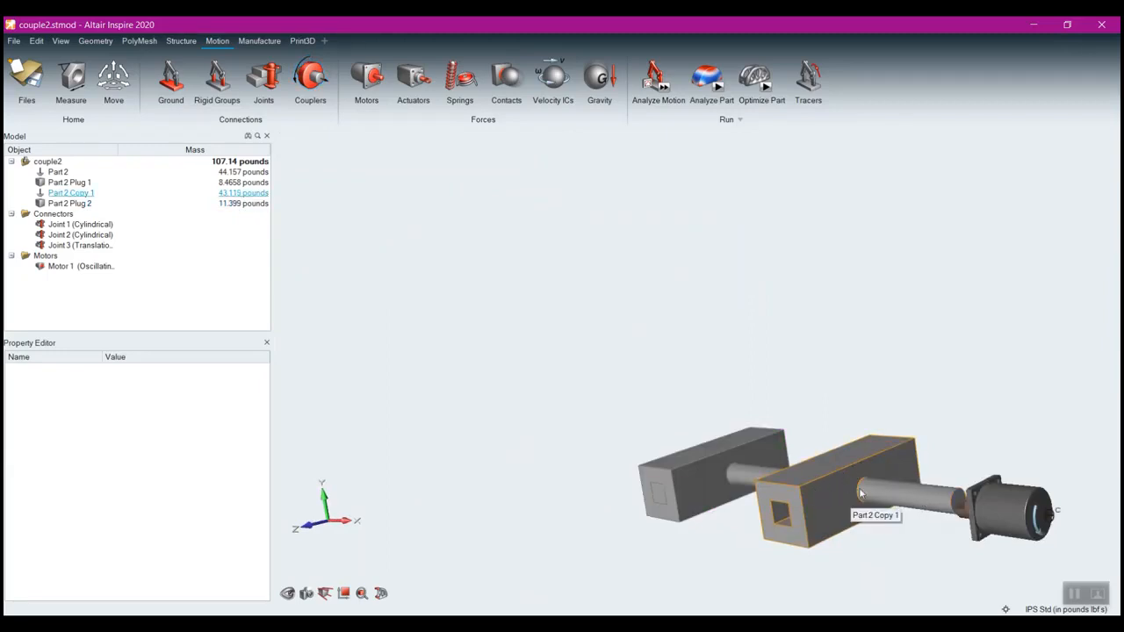
click(659, 494)
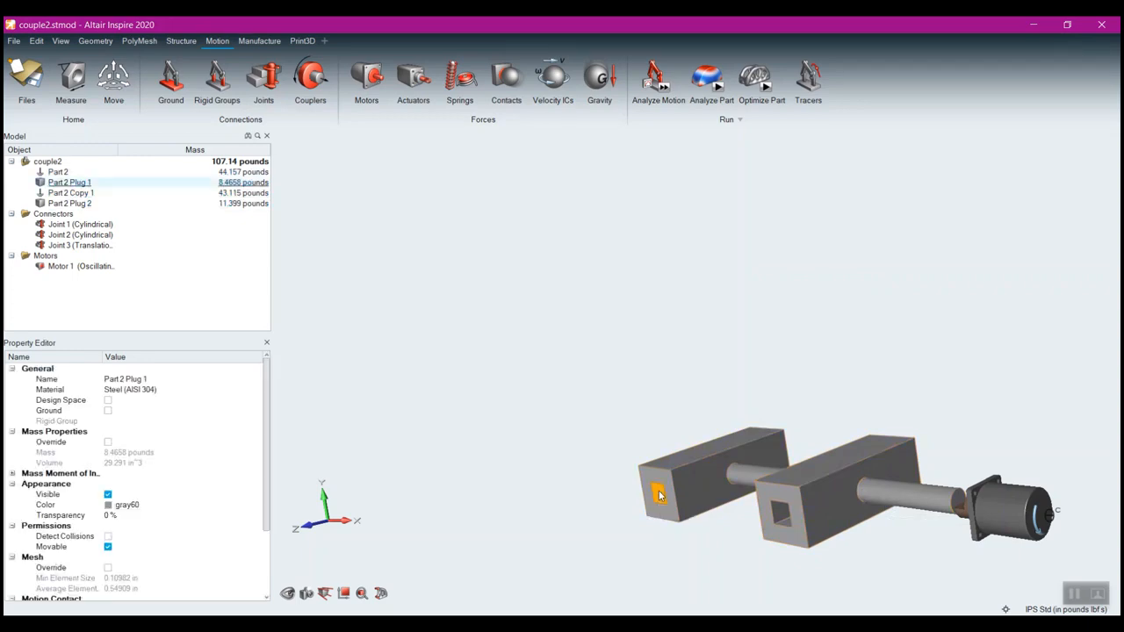
mouse_move(572, 508)
middle_down()
mouse_move(573, 489)
mouse_move(683, 442)
mouse_move(573, 489)
middle_up()
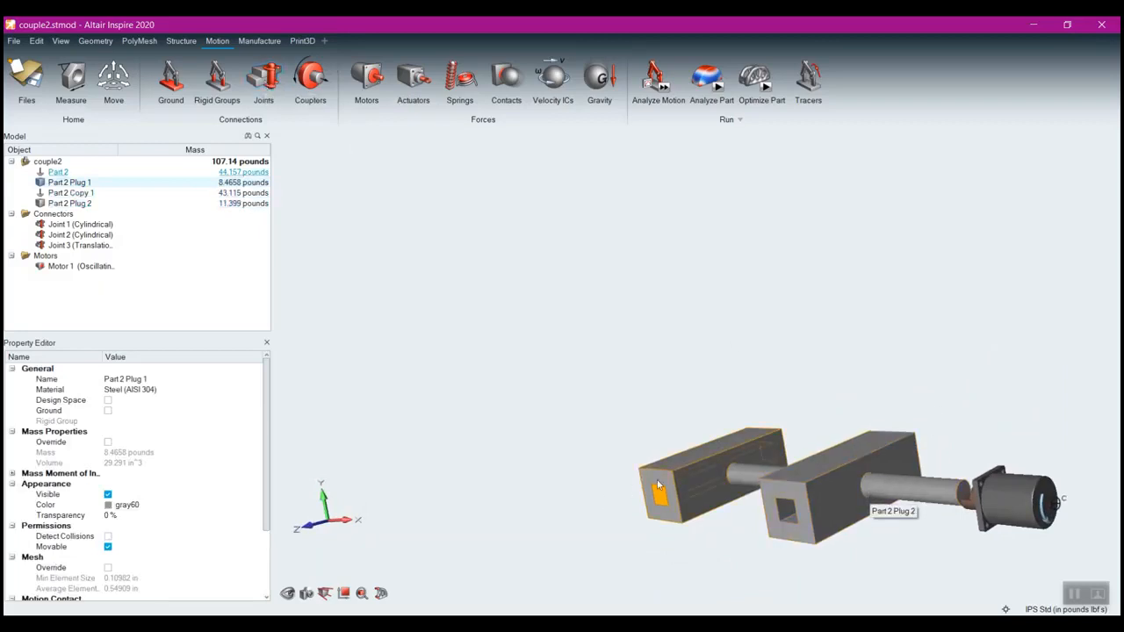
key(j)
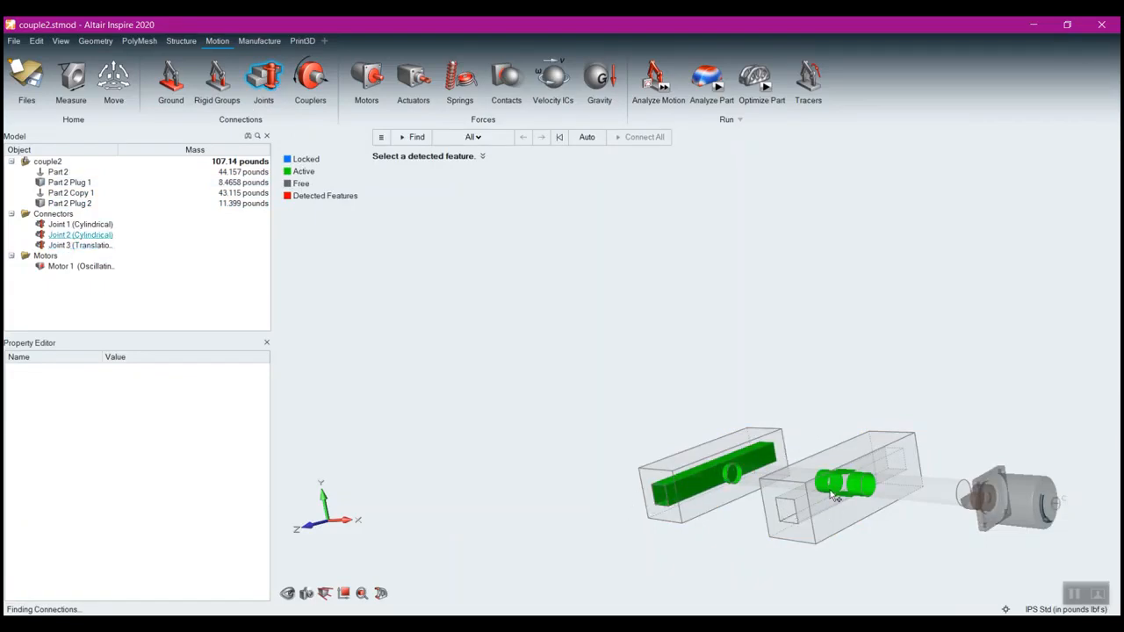
right_click(554, 293)
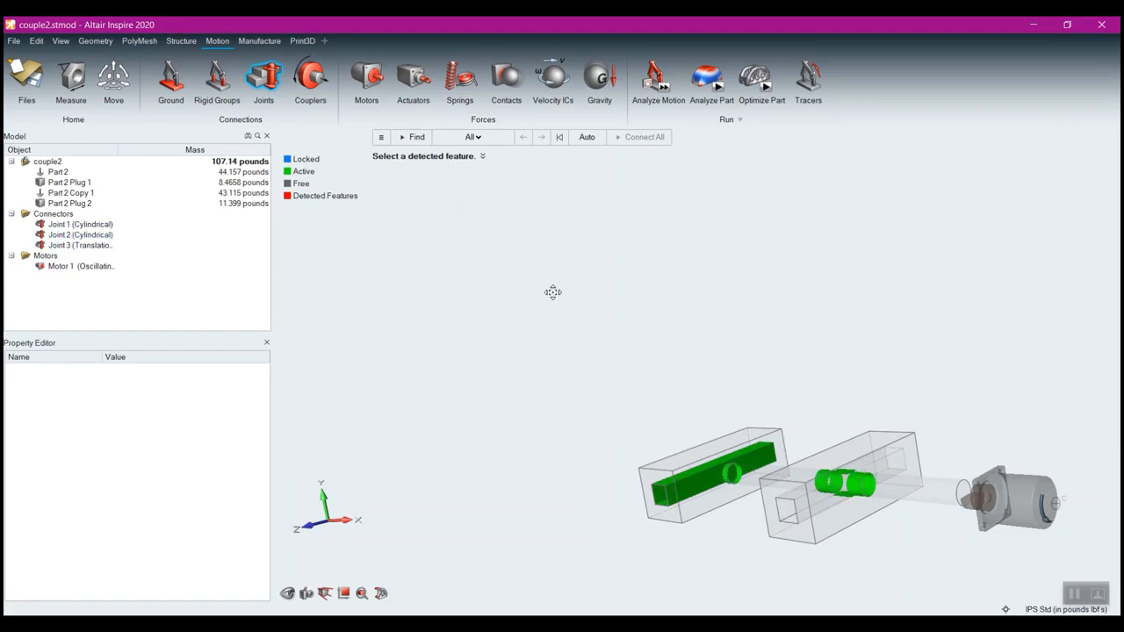
- Create a coupler between the motor shaft's cylindrical Joint 2 and the square plug's translational Joint 3, and leave the coupler tool
click(310, 77)
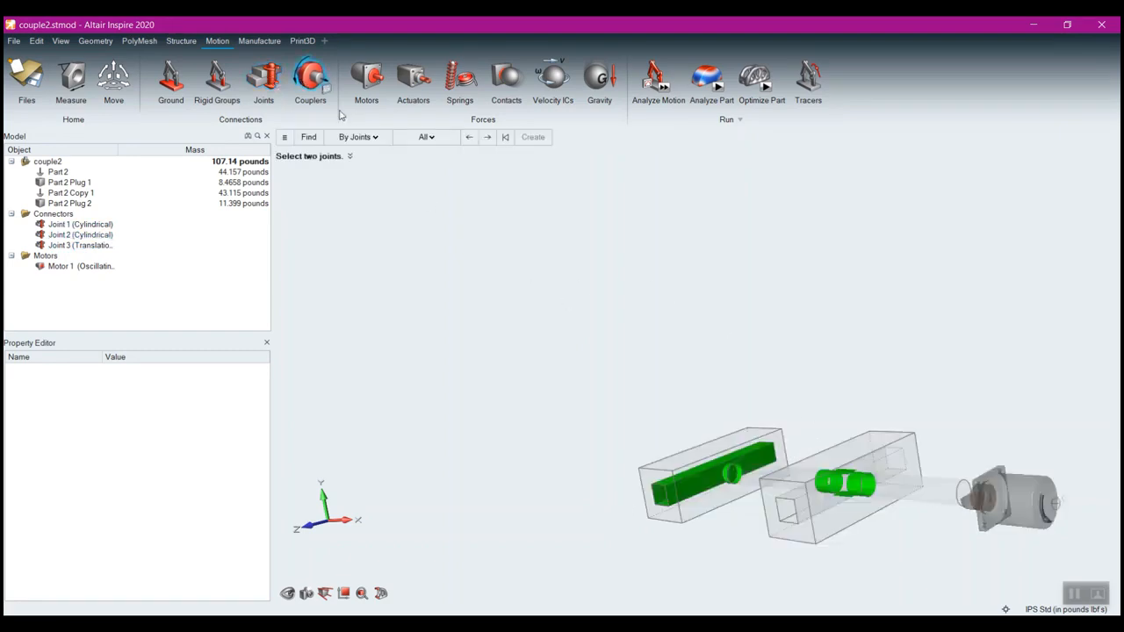
scroll(875, 494, up, 3)
click(875, 494)
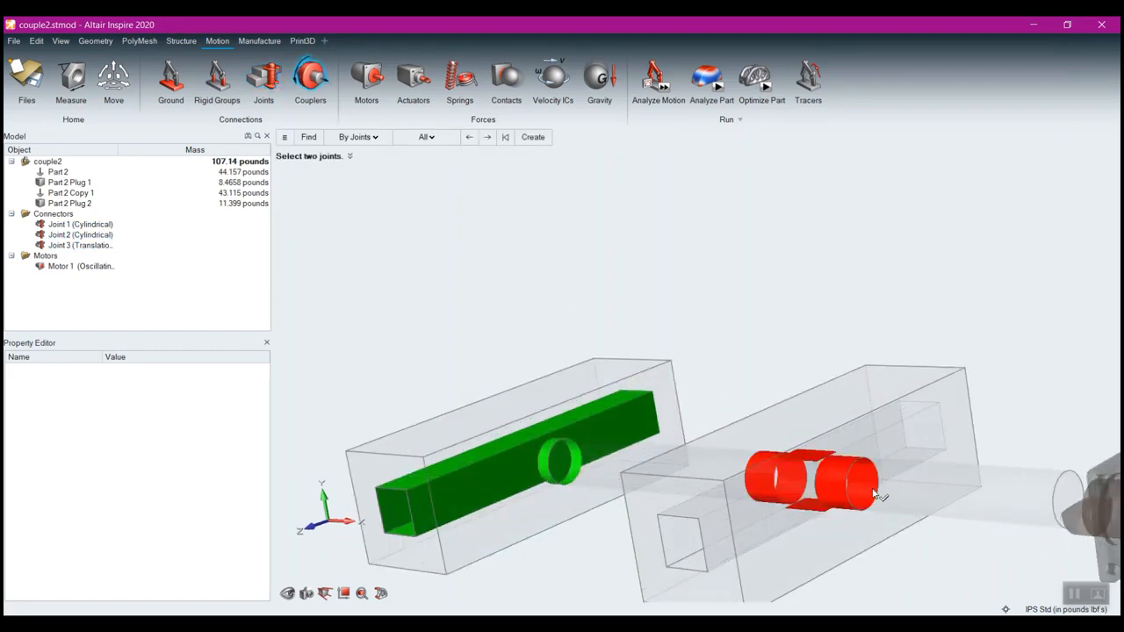
middle_drag(733, 557, 885, 416)
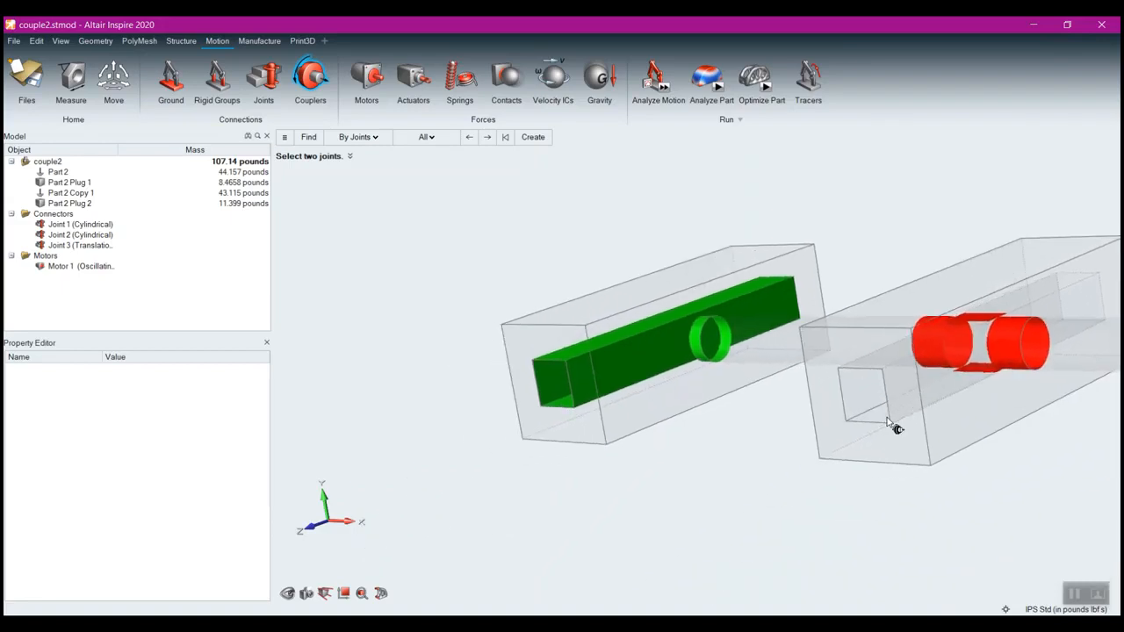
click(550, 391)
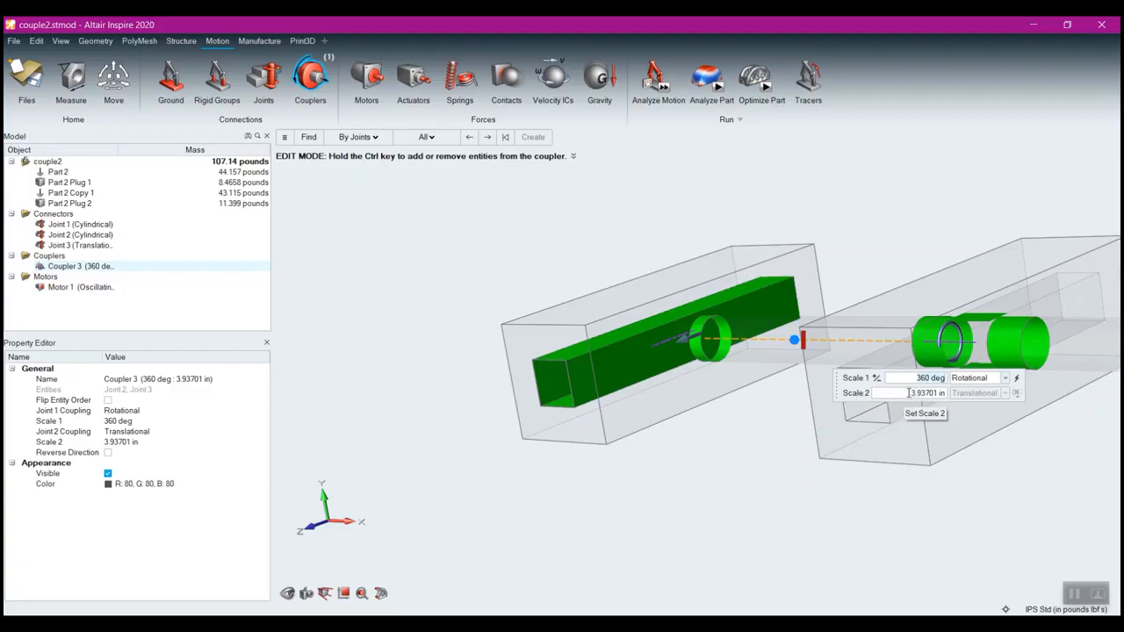
right_click(885, 508)
scroll(811, 508, down, 3)
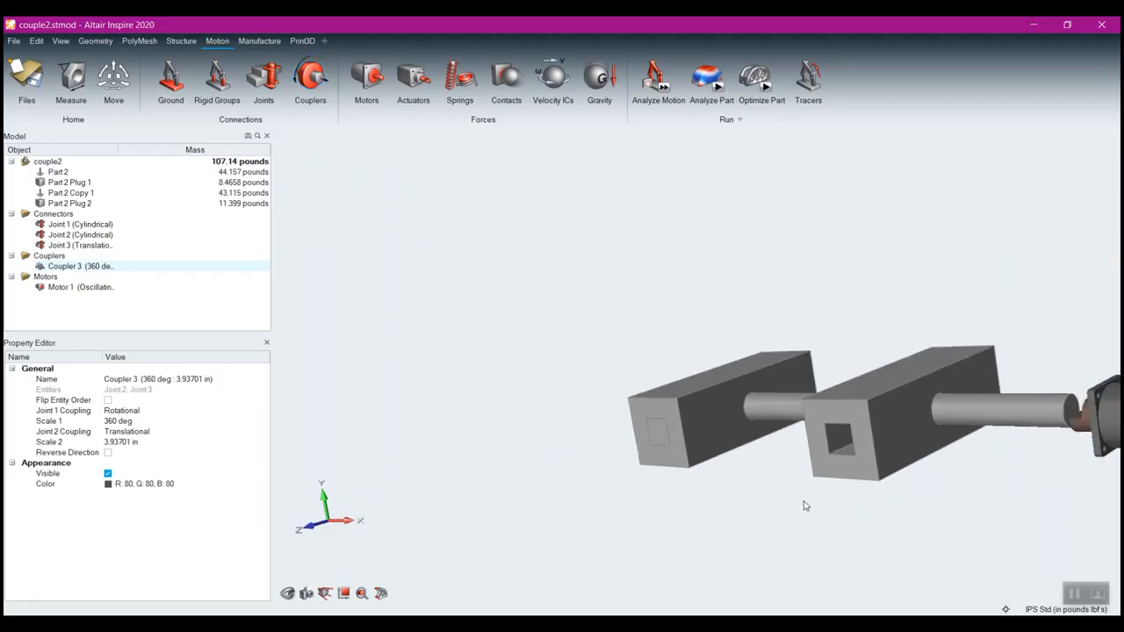
right_drag(769, 497, 641, 485)
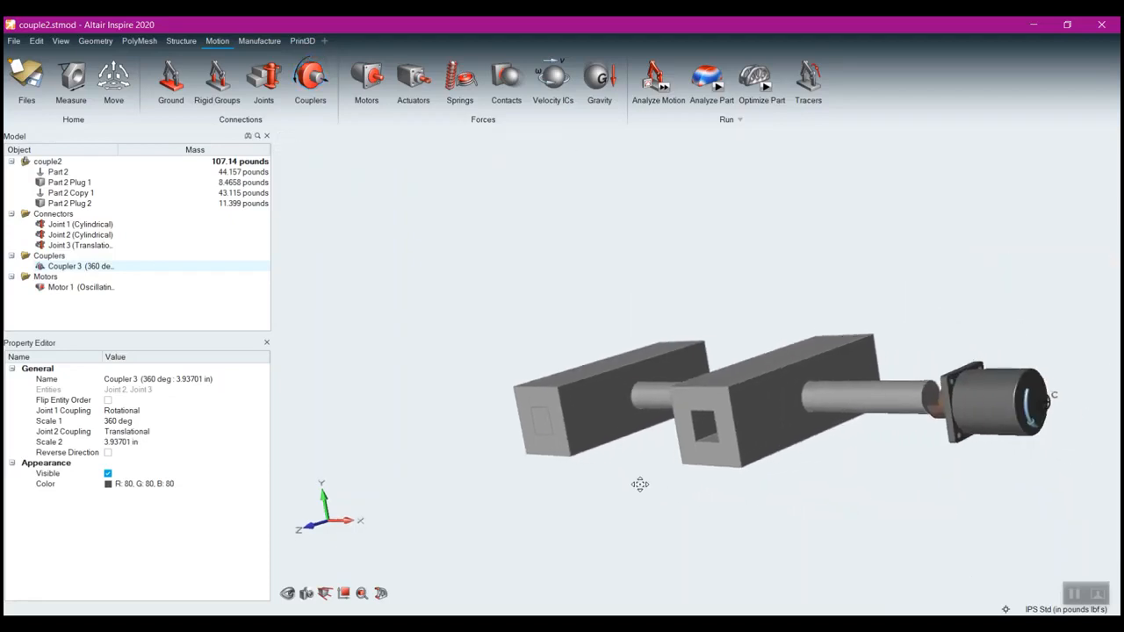
- Check the oscillating motor's properties, run the motion analysis of couple2, and play back the coupled motion
click(1016, 399)
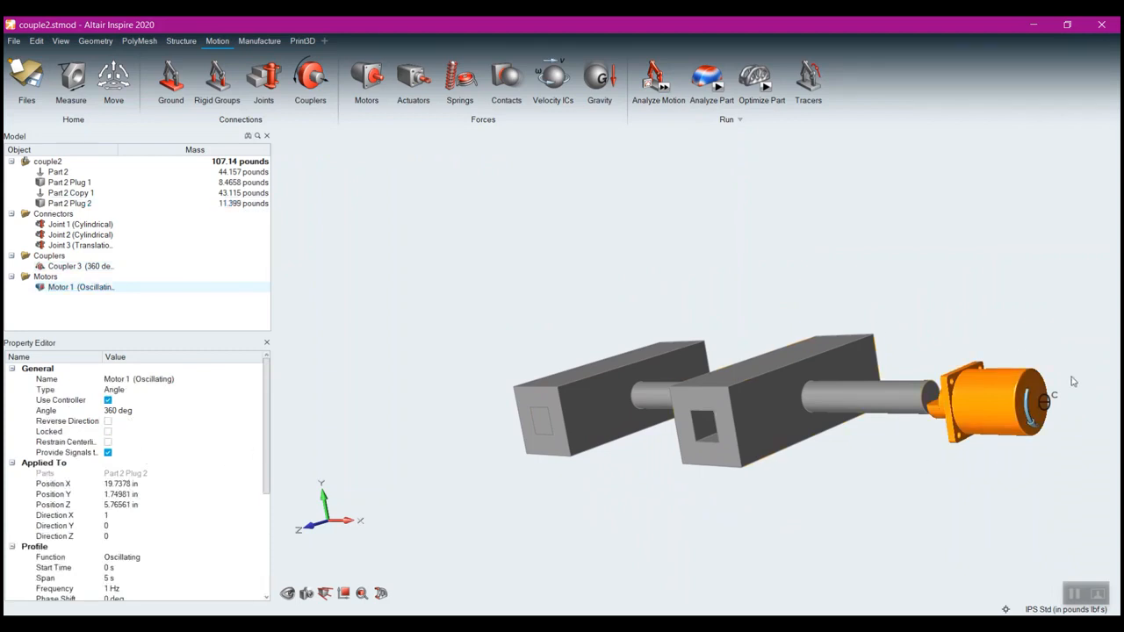
mouse_move(672, 92)
click(666, 90)
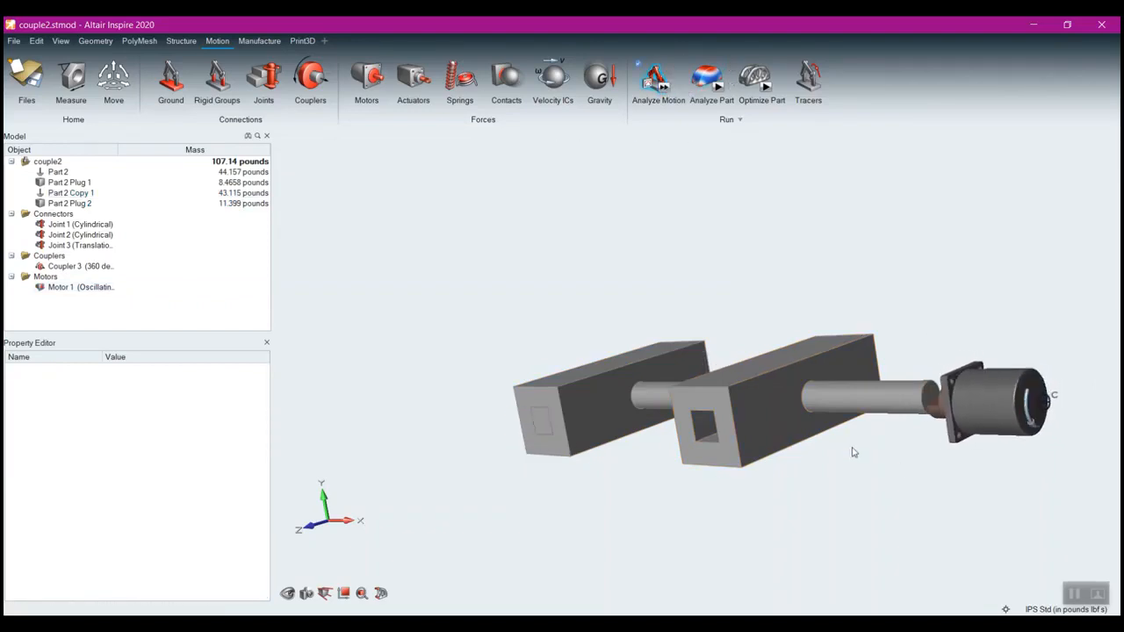
click(600, 593)
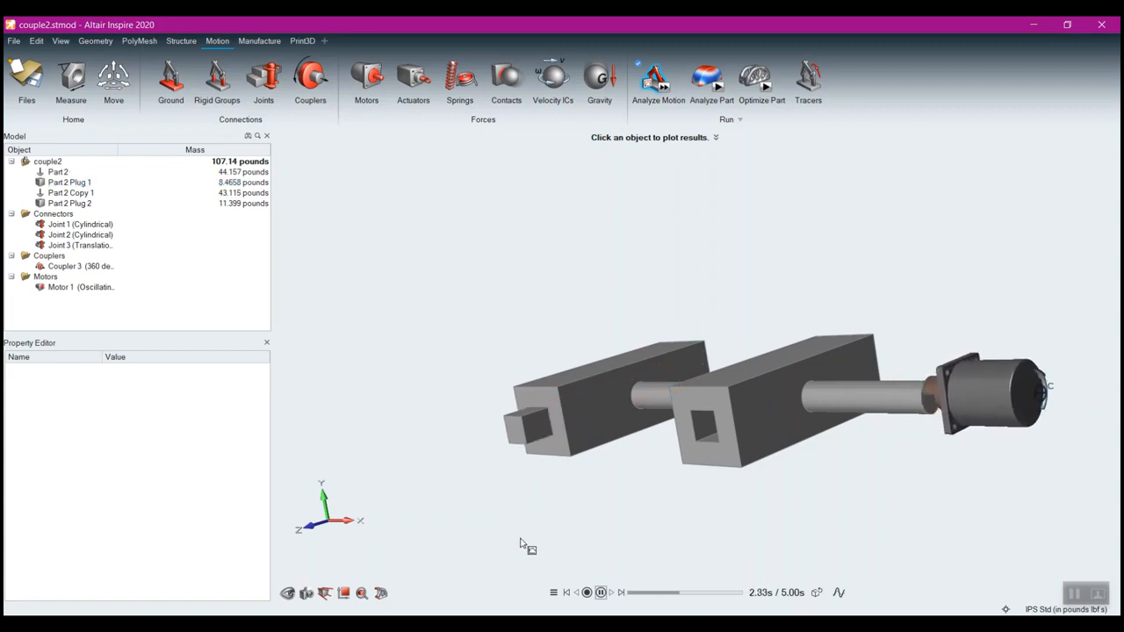
right_click(645, 525)
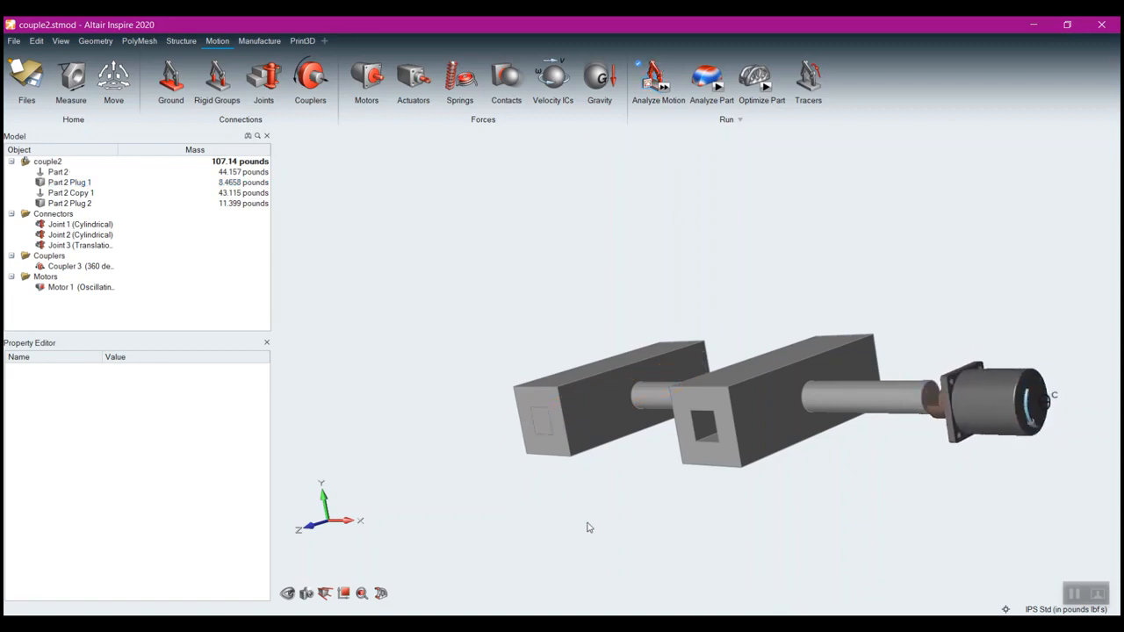
- Set the coupler's translational Scale 2 to 7 in and rerun the motion analysis
click(79, 268)
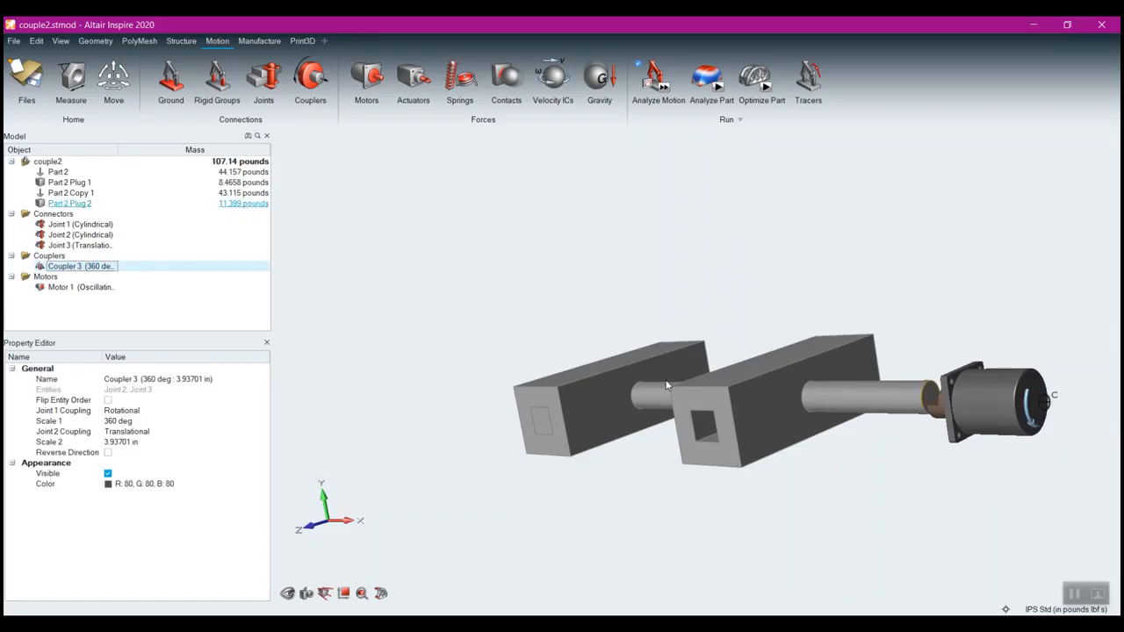
click(115, 444)
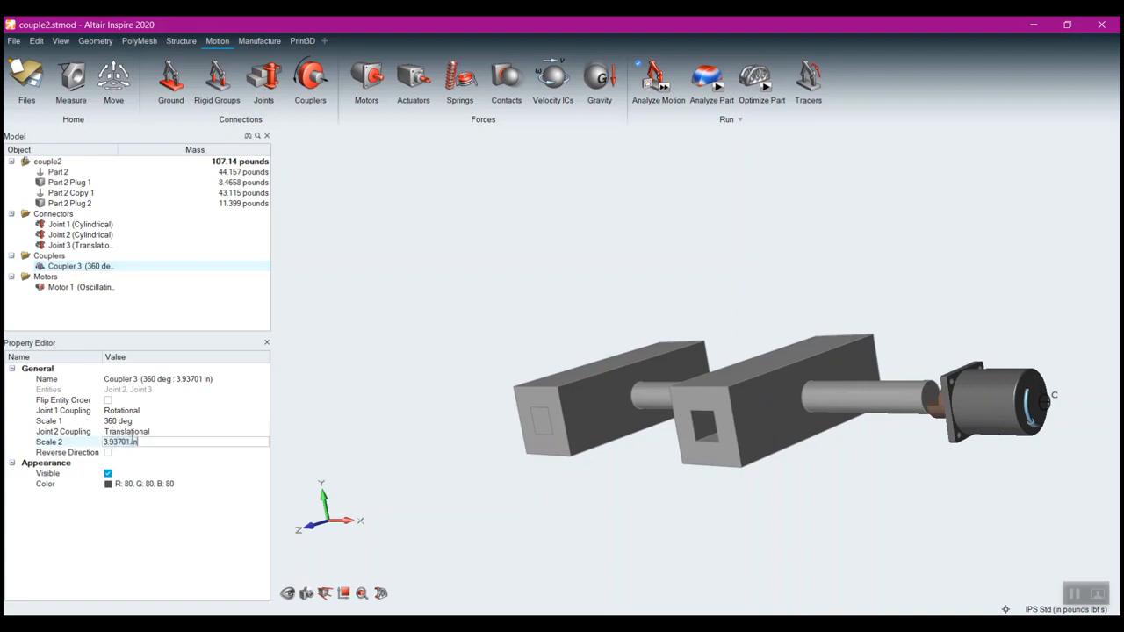
key(ctrl+a)
text(1)
key(Return)
click(355, 326)
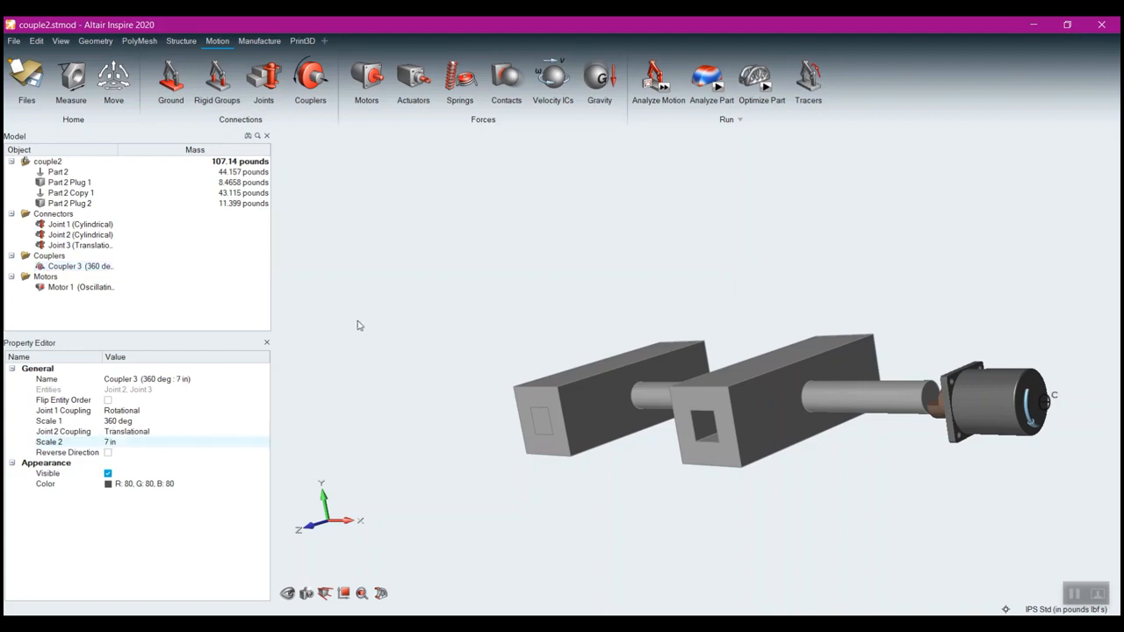
click(663, 87)
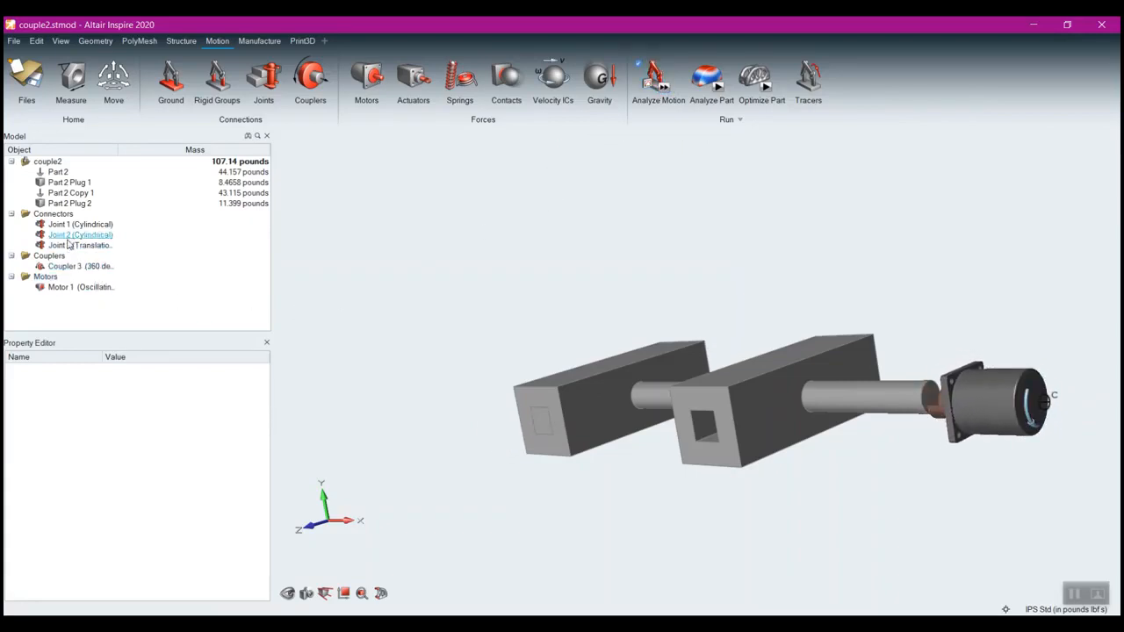
- Set the coupler's rotational Scale 1 to 180 deg, then rerun and play back the motion analysis
click(79, 266)
click(150, 420)
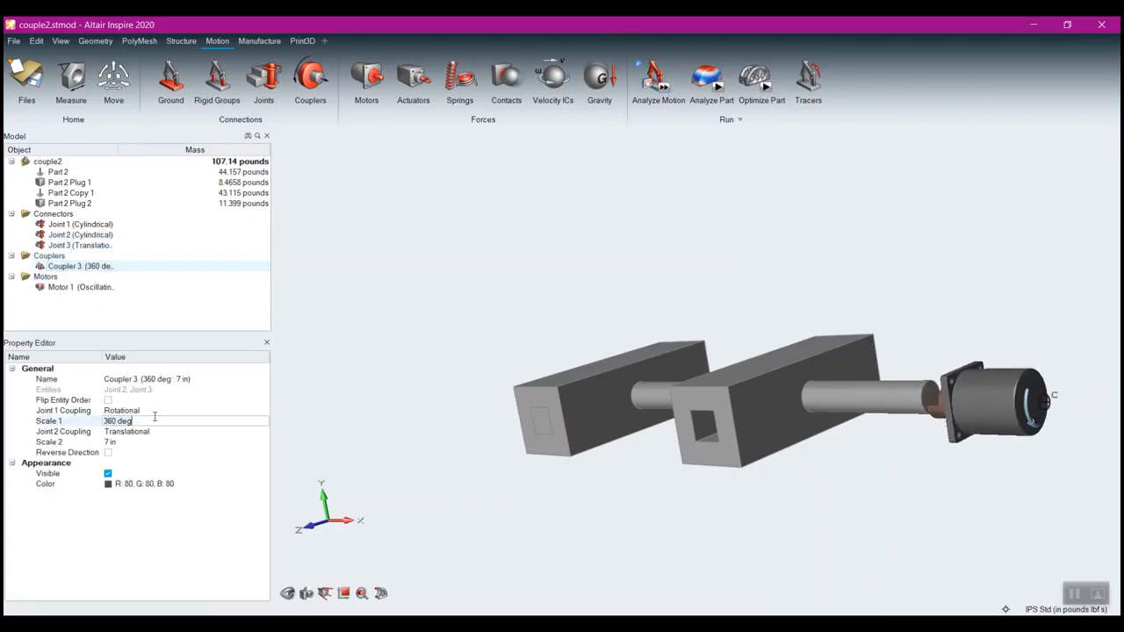
text(180)
key(Return)
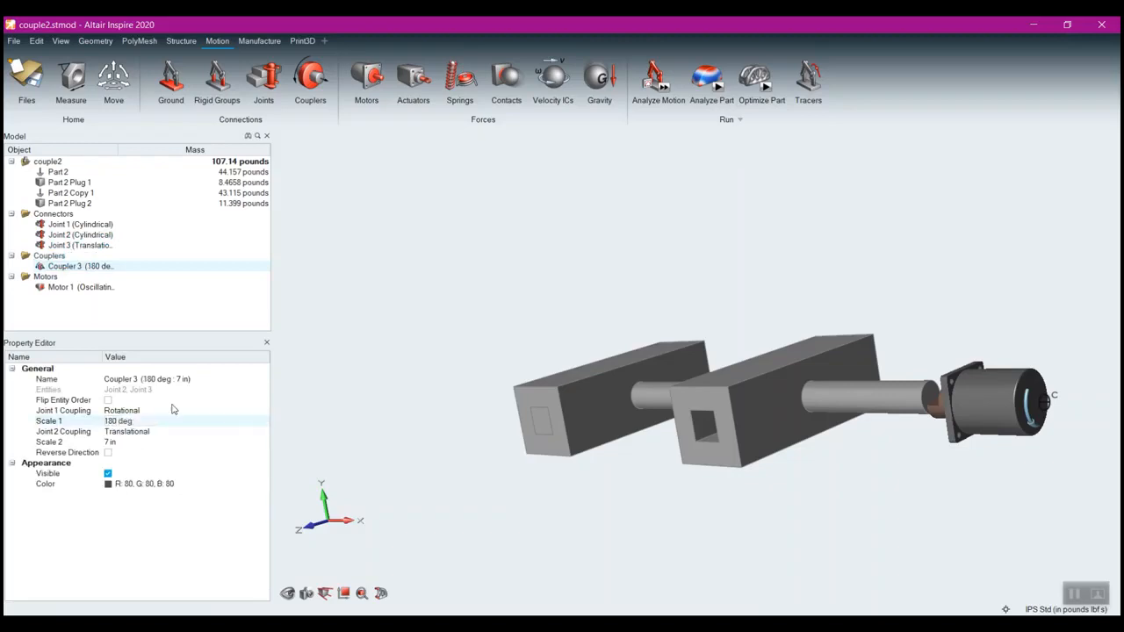
click(665, 86)
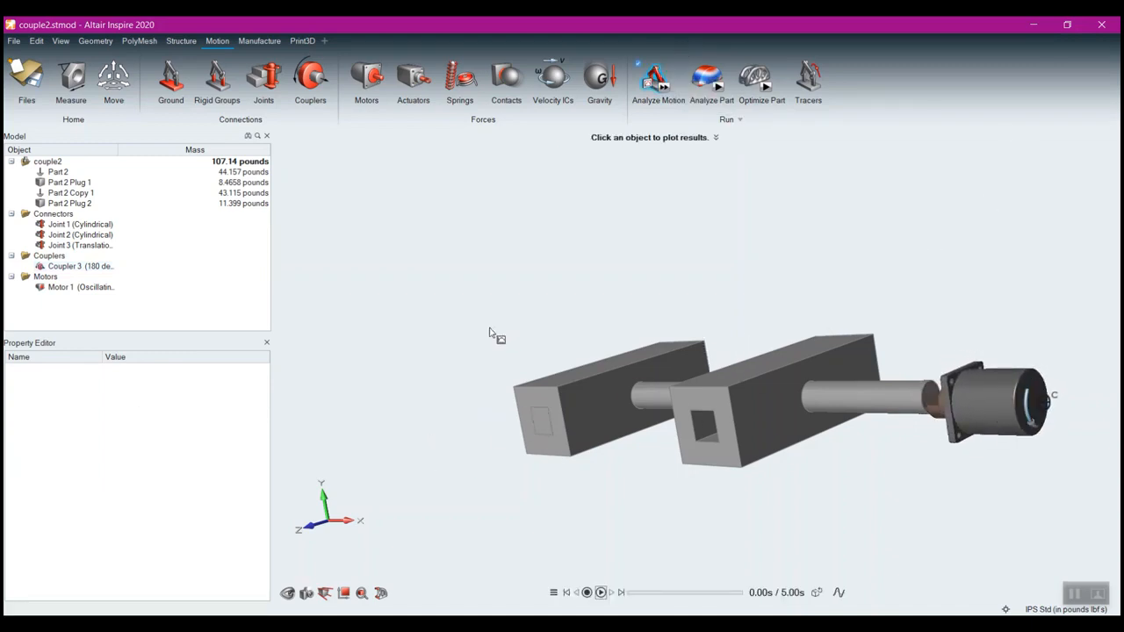
click(601, 593)
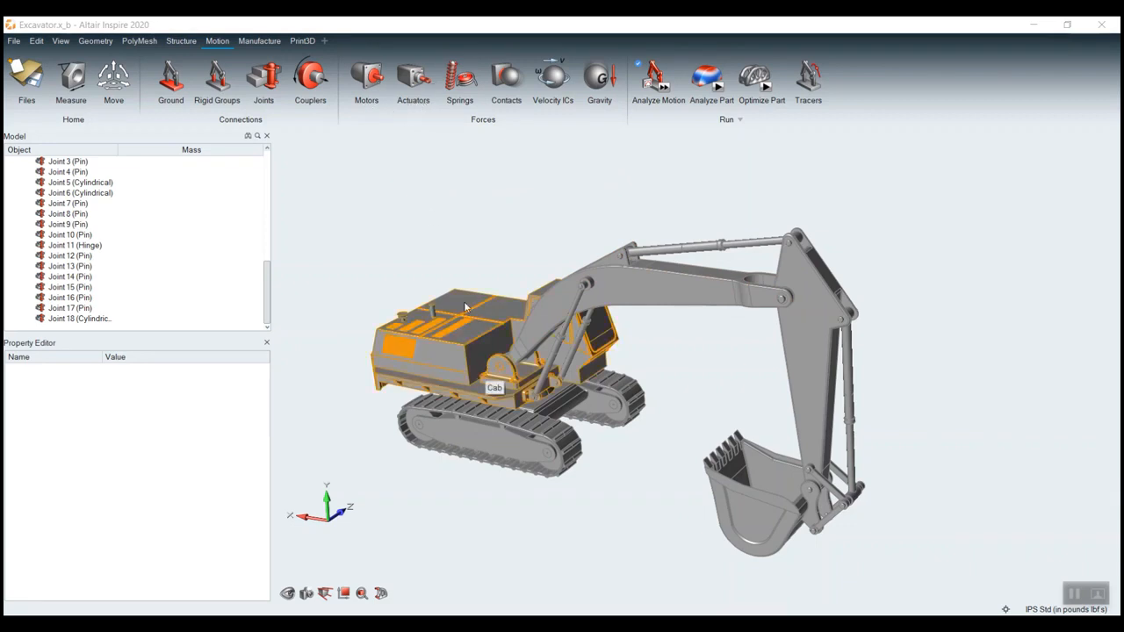
- In the Excavator model, start the Motors tool and hide the Suspension part to expose the cab's underside
click(361, 85)
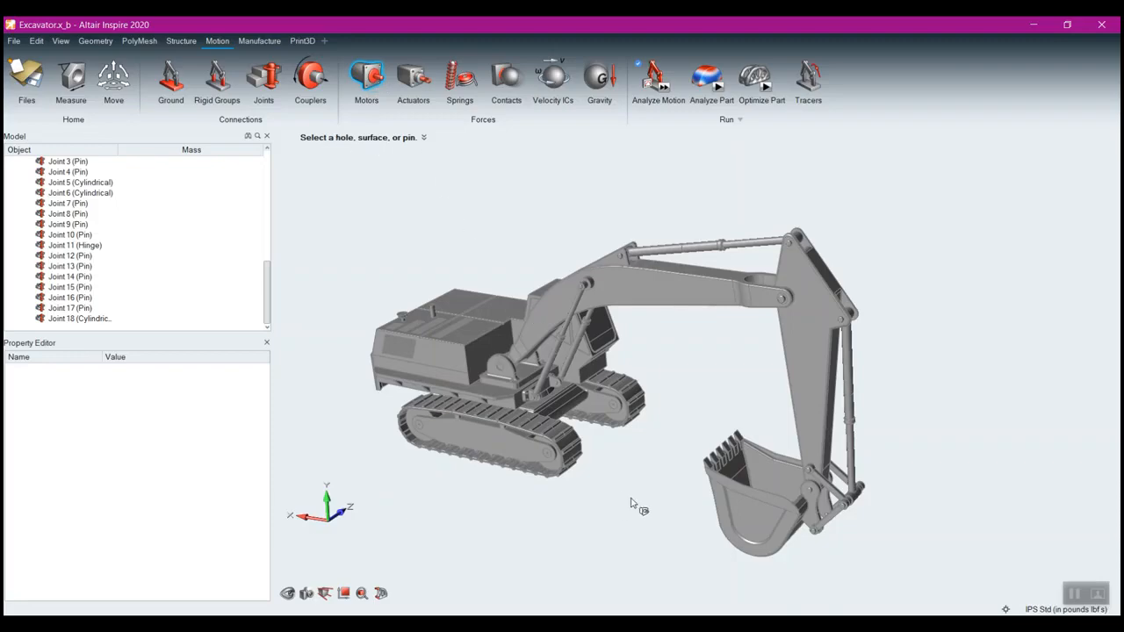
mouse_move(631, 505)
right_down()
mouse_move(600, 477)
mouse_move(614, 493)
right_up()
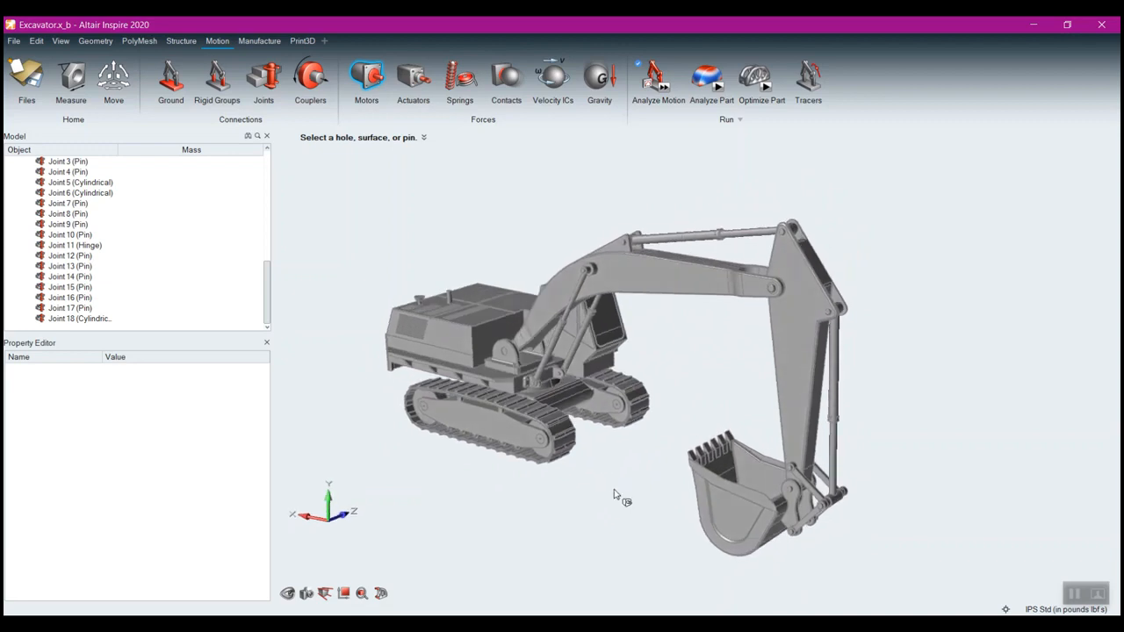
scroll(174, 265, up, 10)
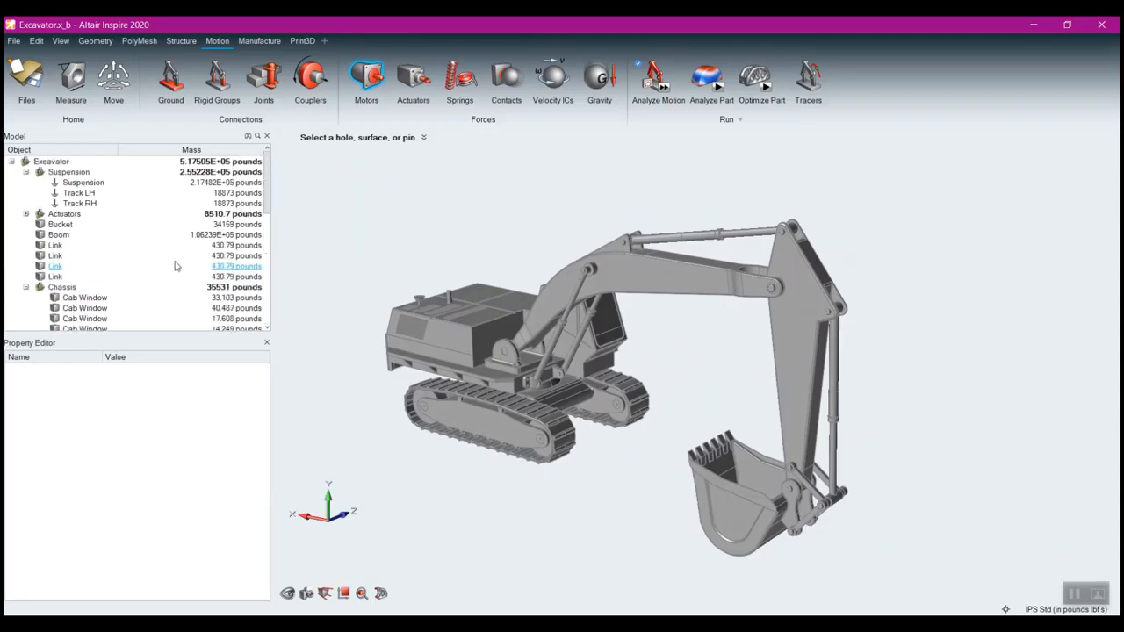
click(83, 182)
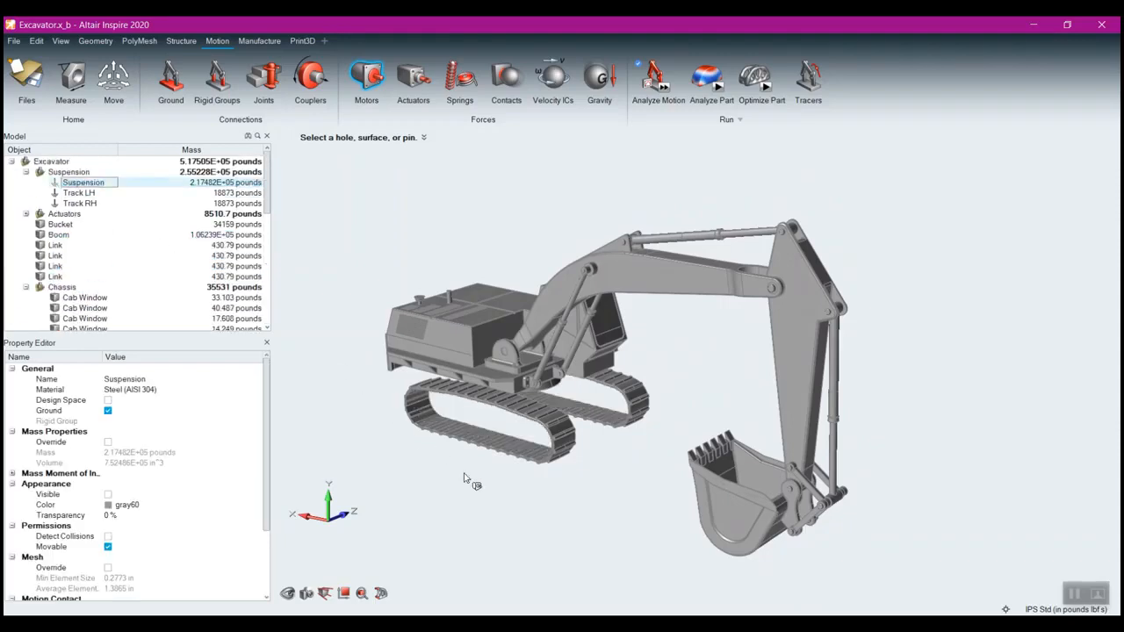
- Place a motor at the centre of the circular feature on the underside of the excavator's cab
right_drag(686, 429, 757, 424)
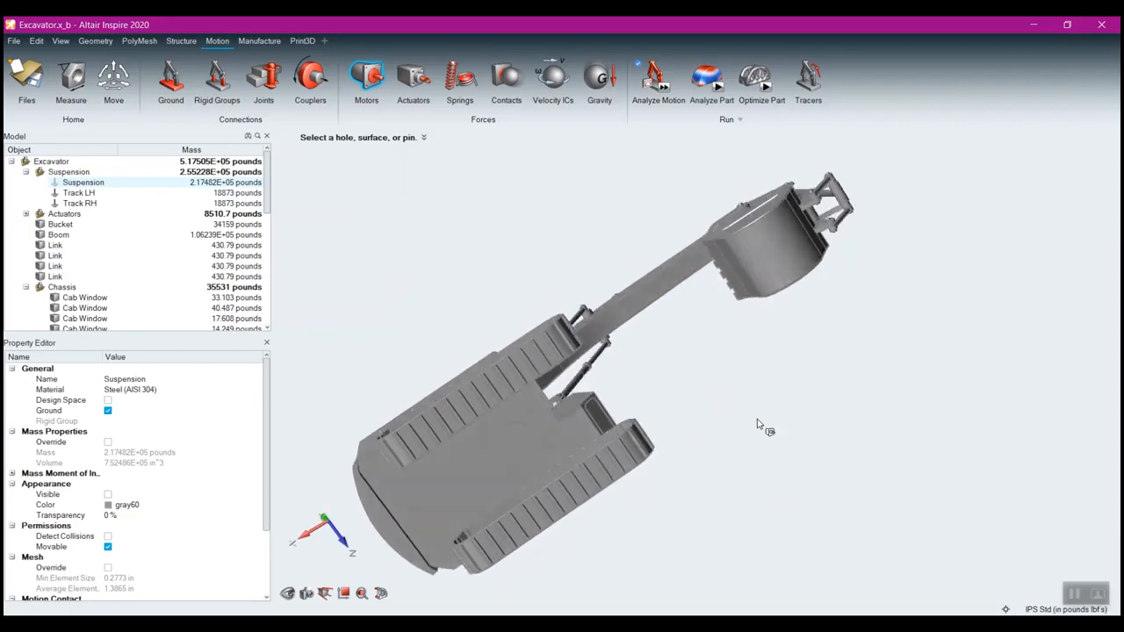
scroll(615, 539, up, 6)
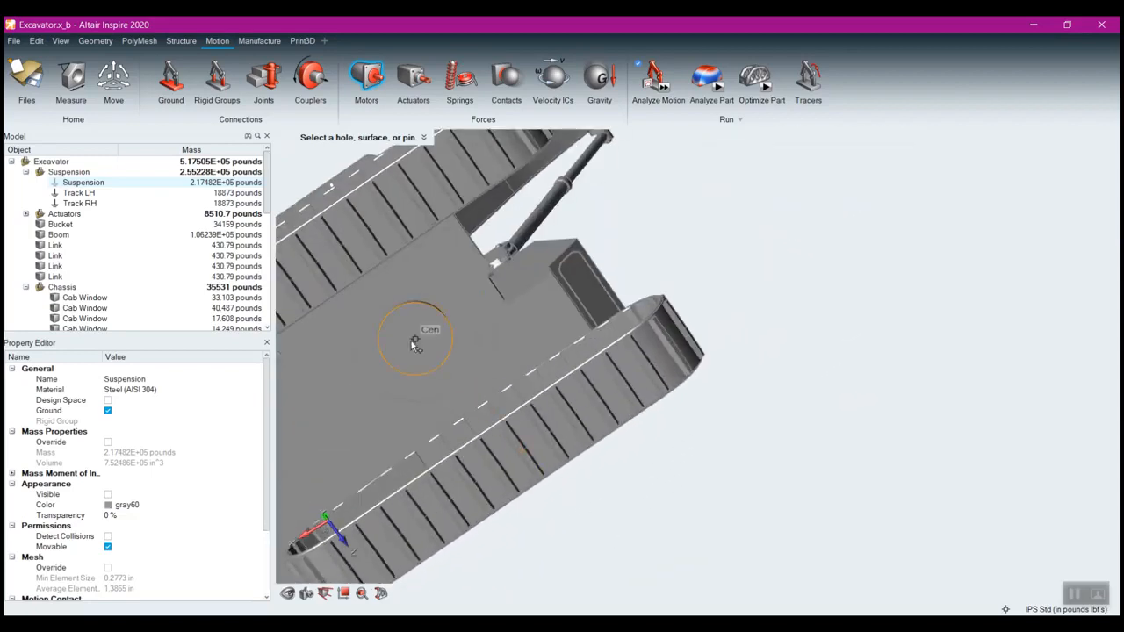
click(417, 343)
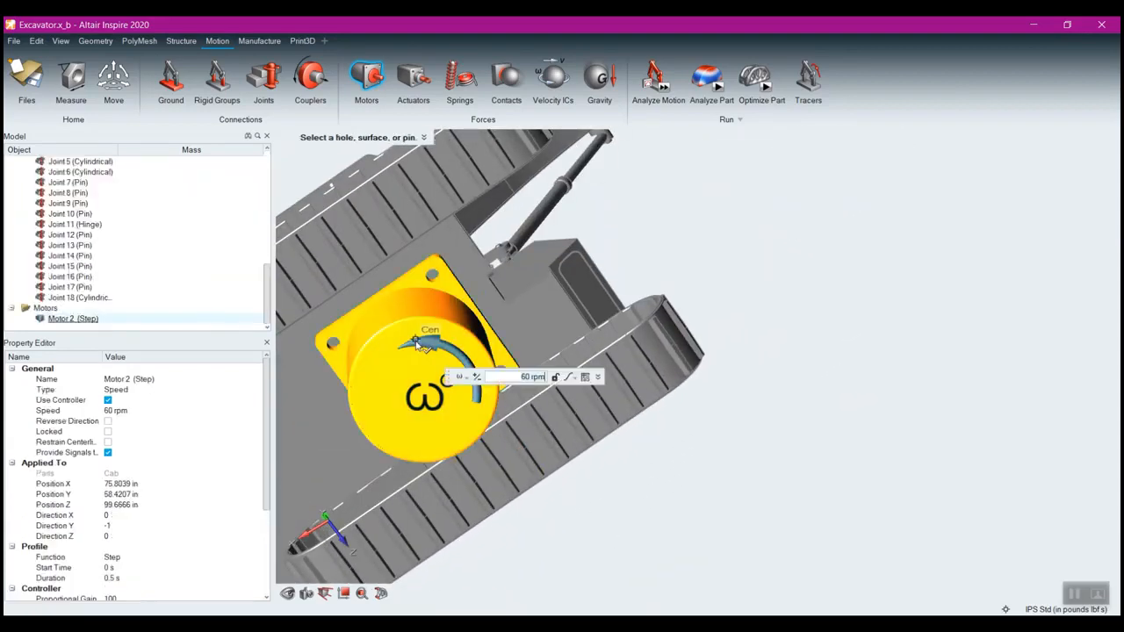
middle_drag(581, 246, 727, 307)
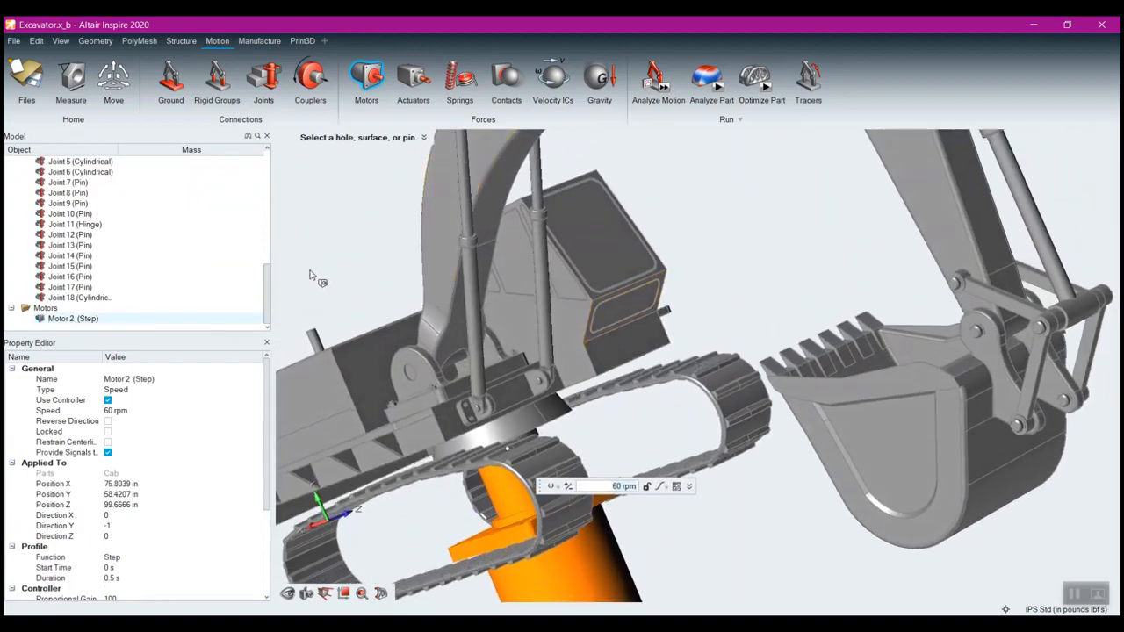
- Change the cab motor's type from speed to angle and set the angle to 60 deg
middle_drag(314, 275, 336, 231)
scroll(511, 400, down, 2)
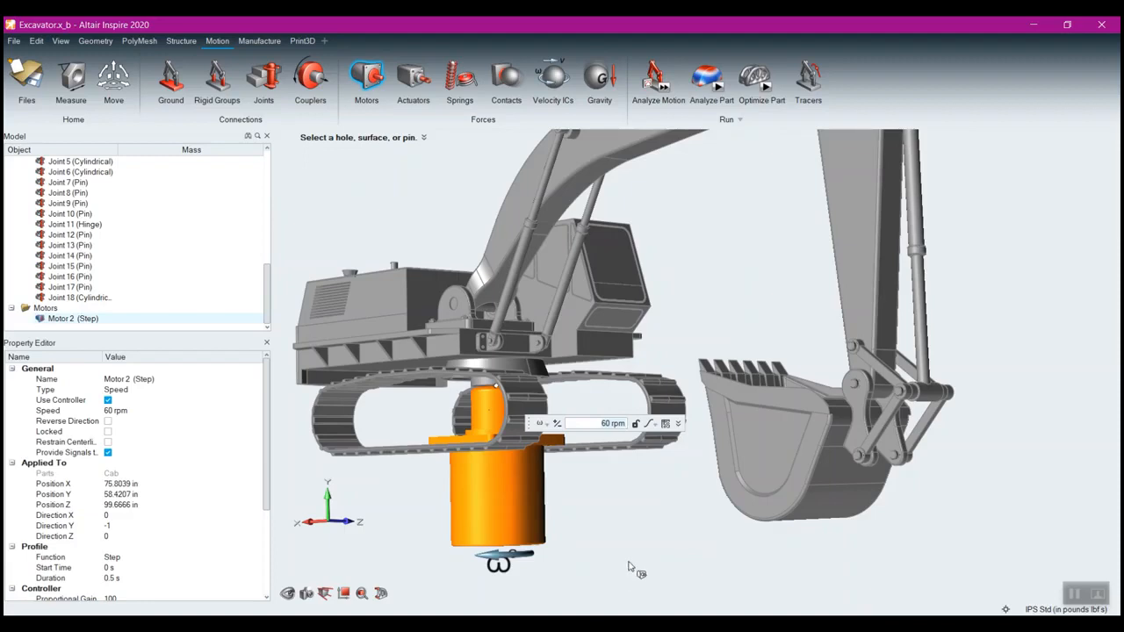
click(546, 425)
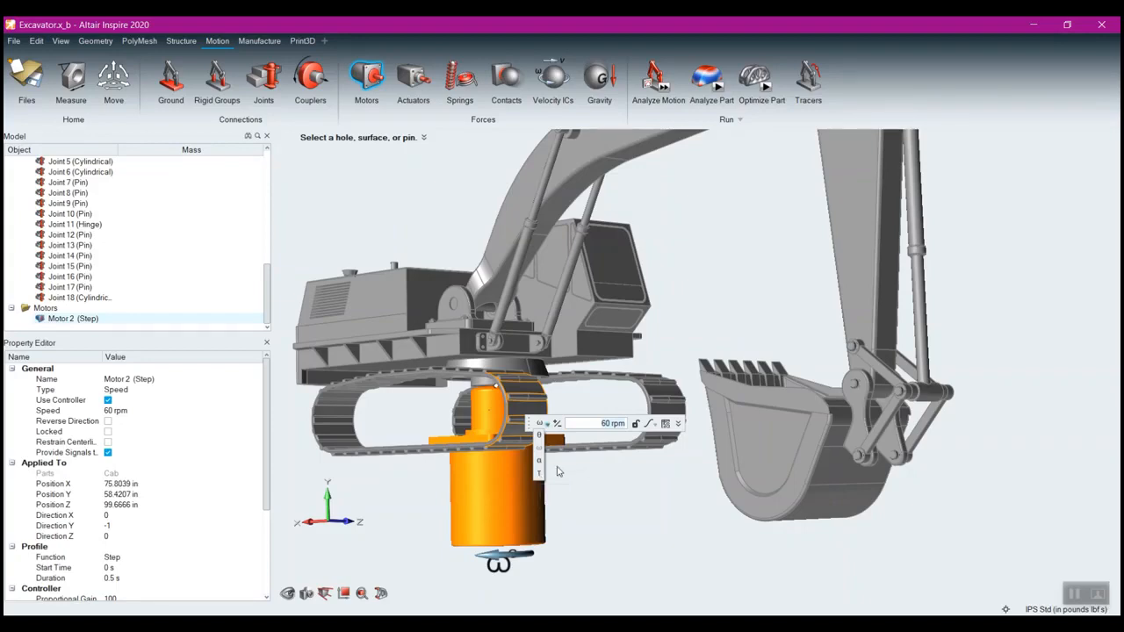
click(539, 436)
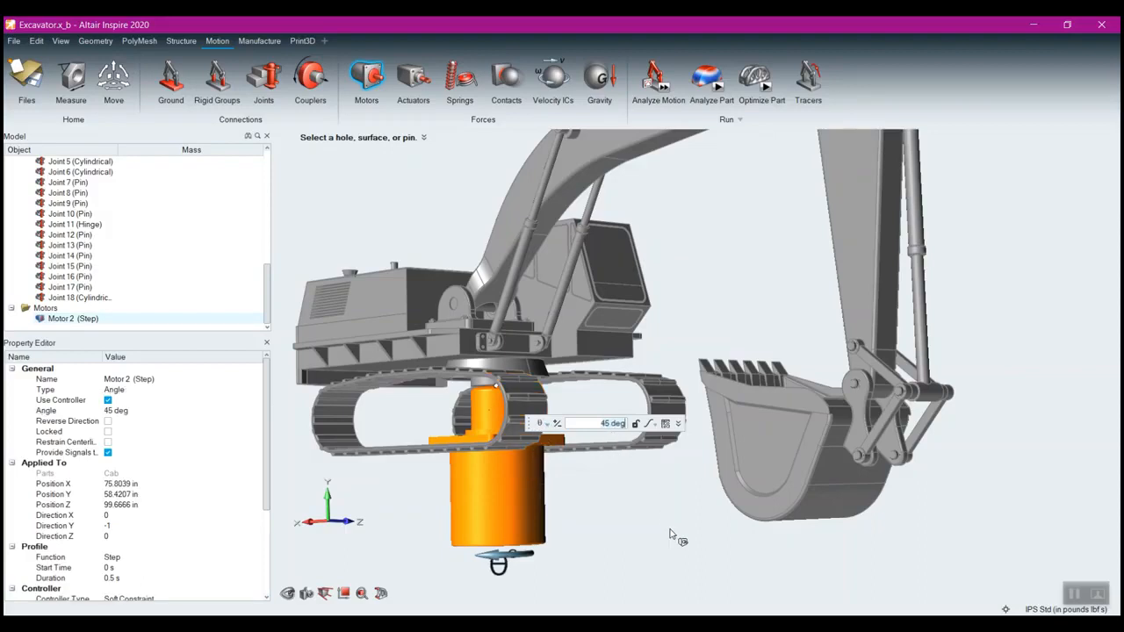
text(60)
key(Return)
- Examine the cab motor's rotation direction from beneath the excavator and review the available motion profile functions
right_drag(642, 473, 594, 347)
right_drag(841, 432, 848, 410)
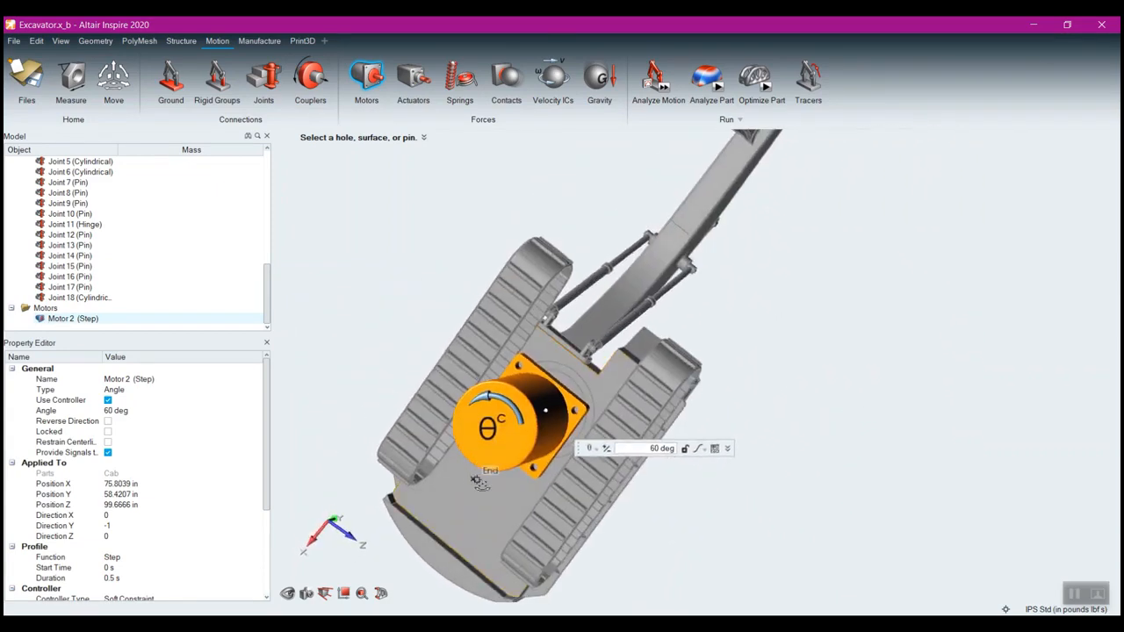
right_drag(504, 475, 527, 495)
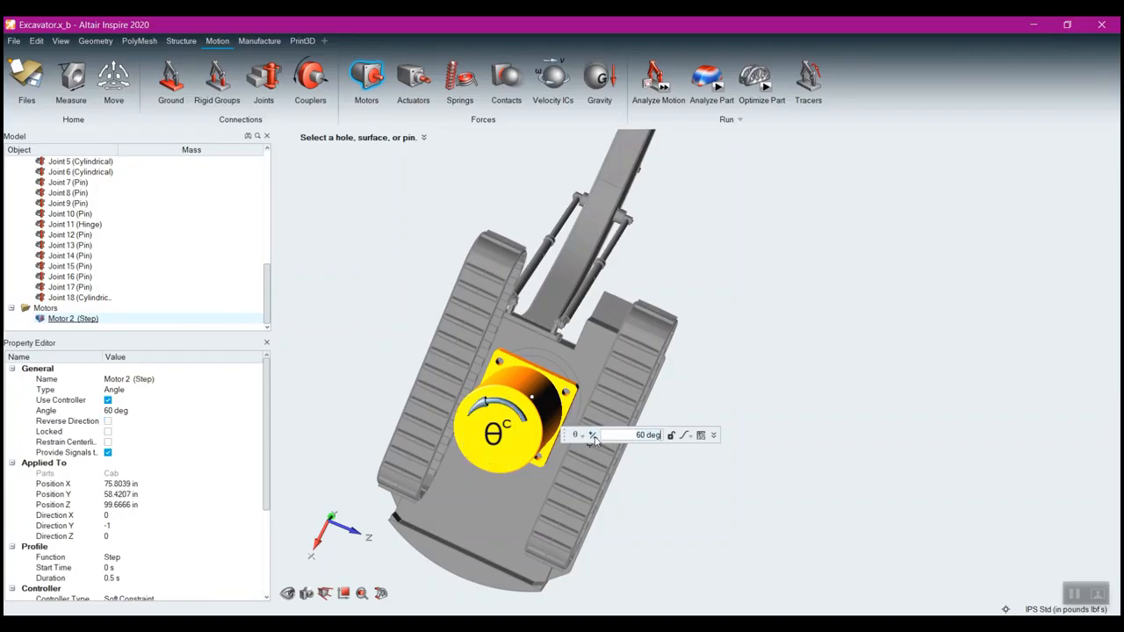
middle_drag(728, 236, 655, 373)
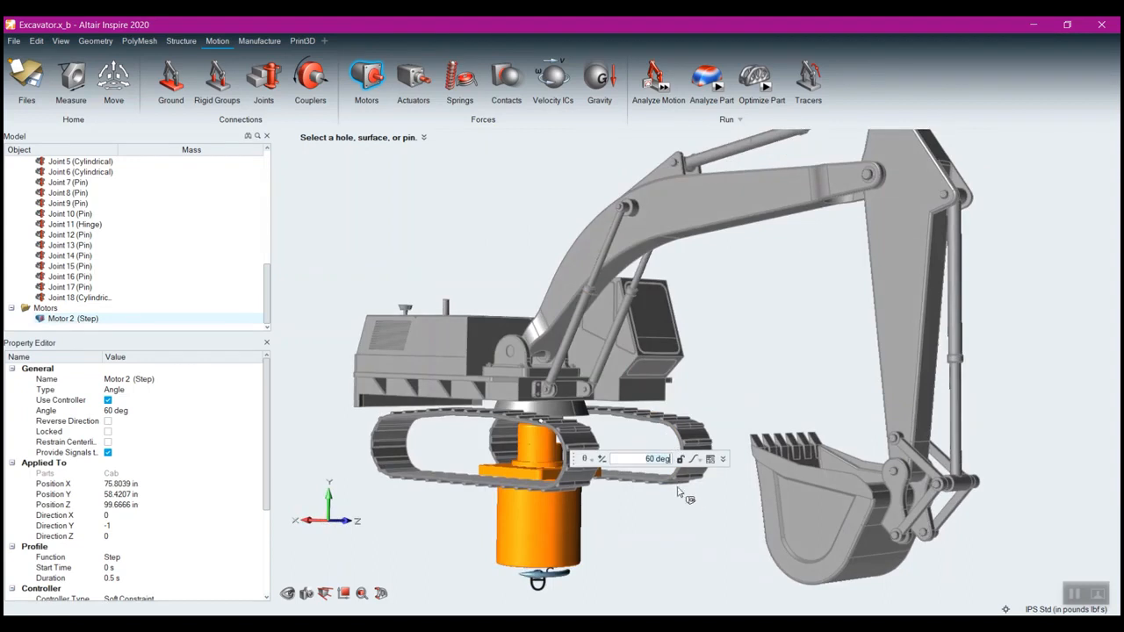
click(699, 460)
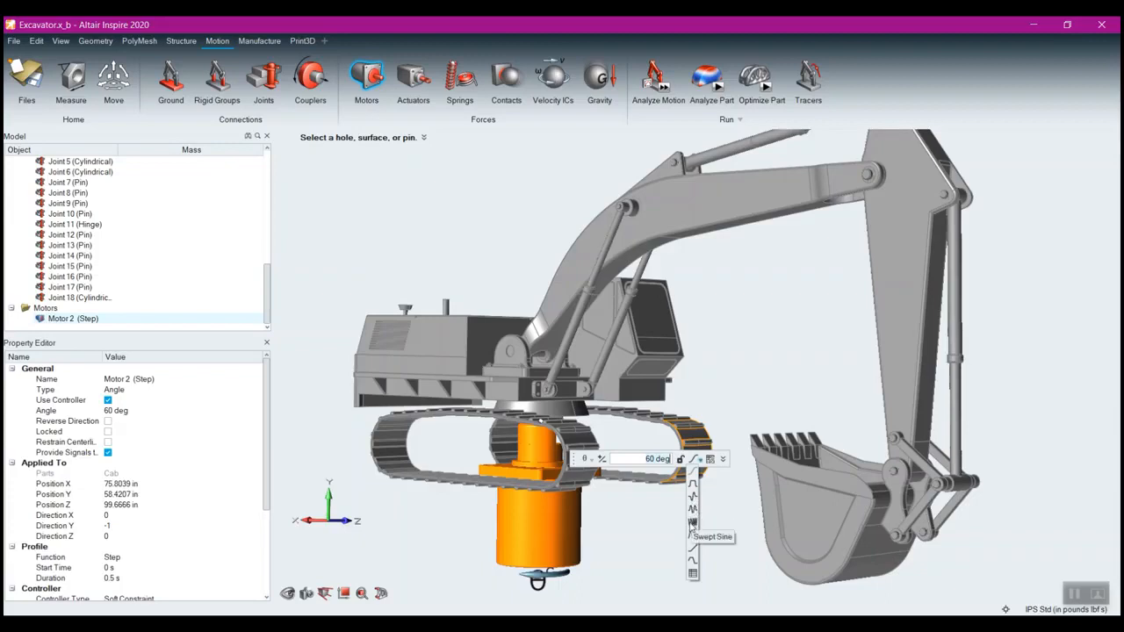
click(668, 566)
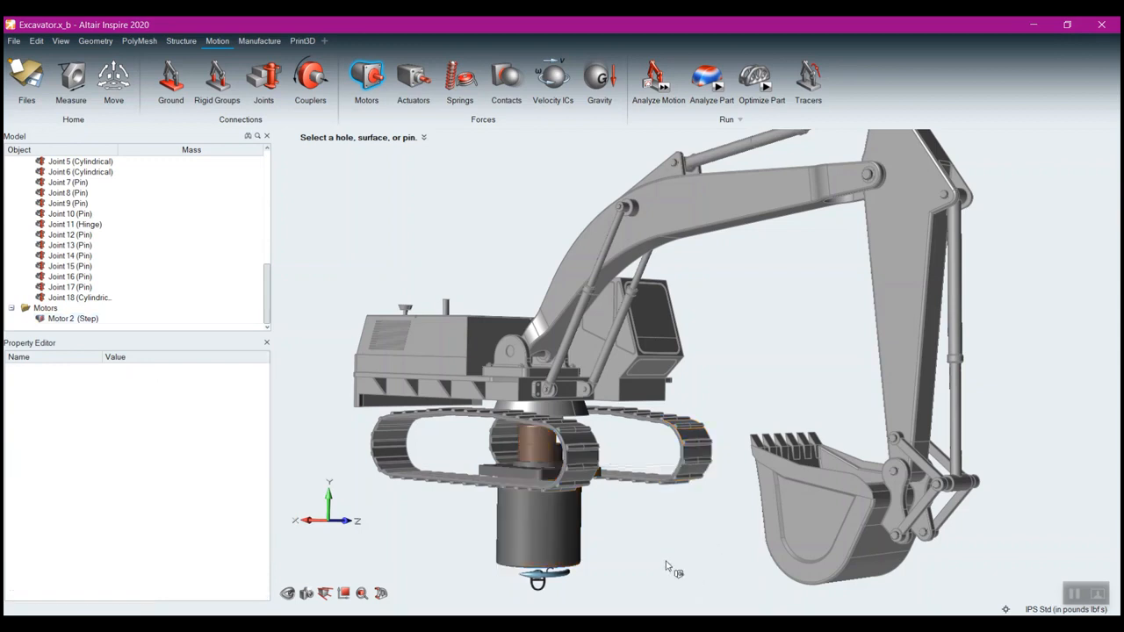
- Keep Step as the cab motor's profile function and set its duration to 1 s
click(70, 318)
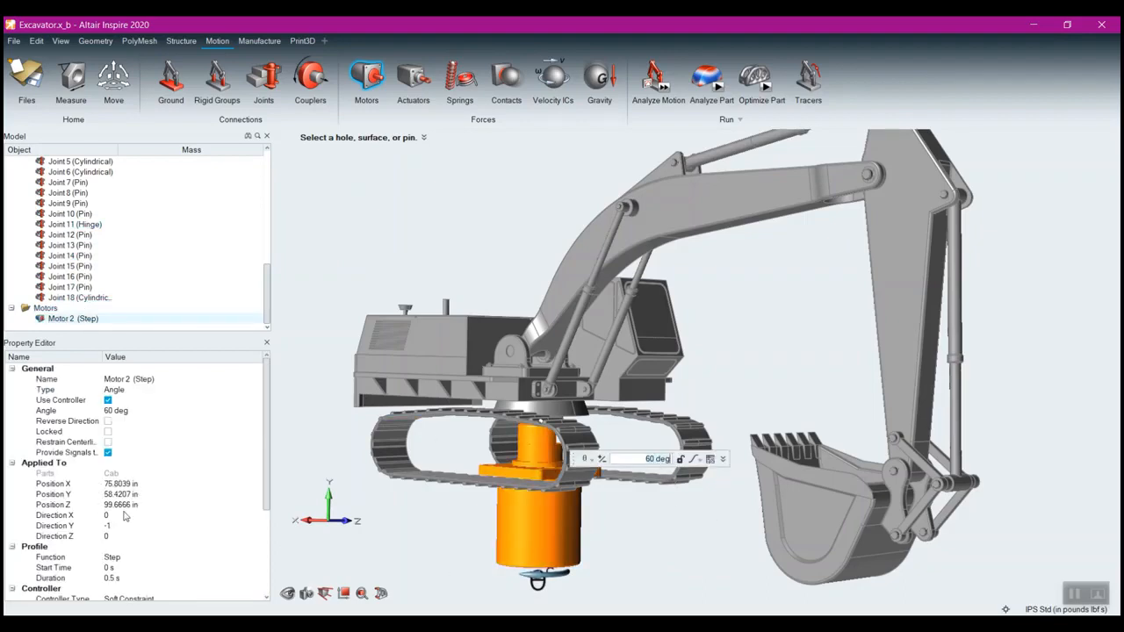
scroll(125, 516, down, 2)
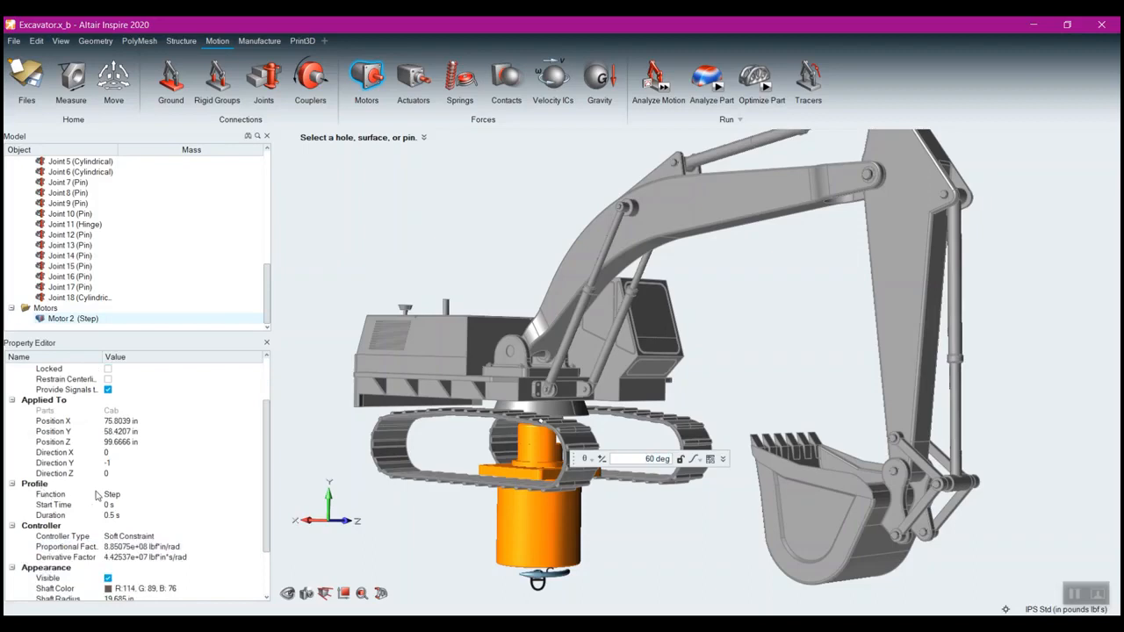
click(112, 495)
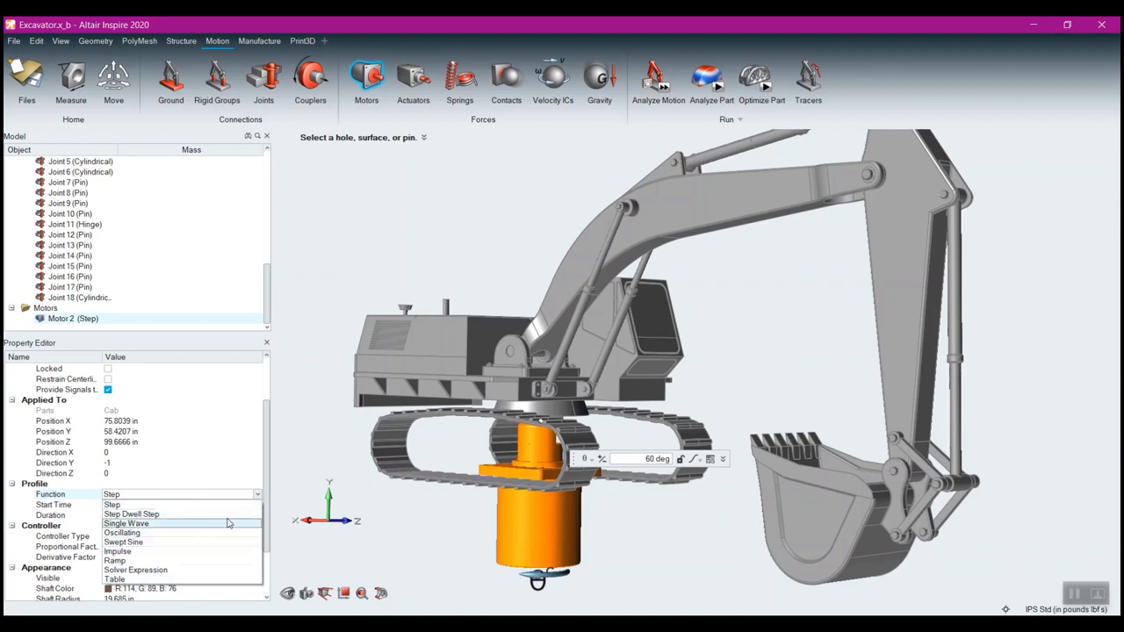
click(125, 506)
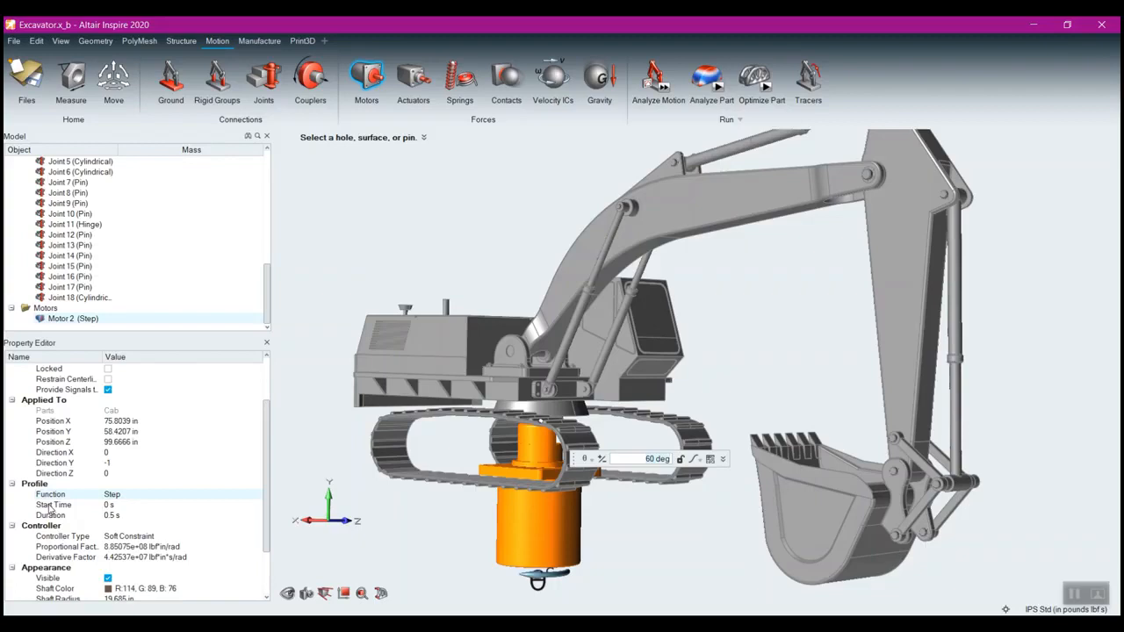
click(107, 517)
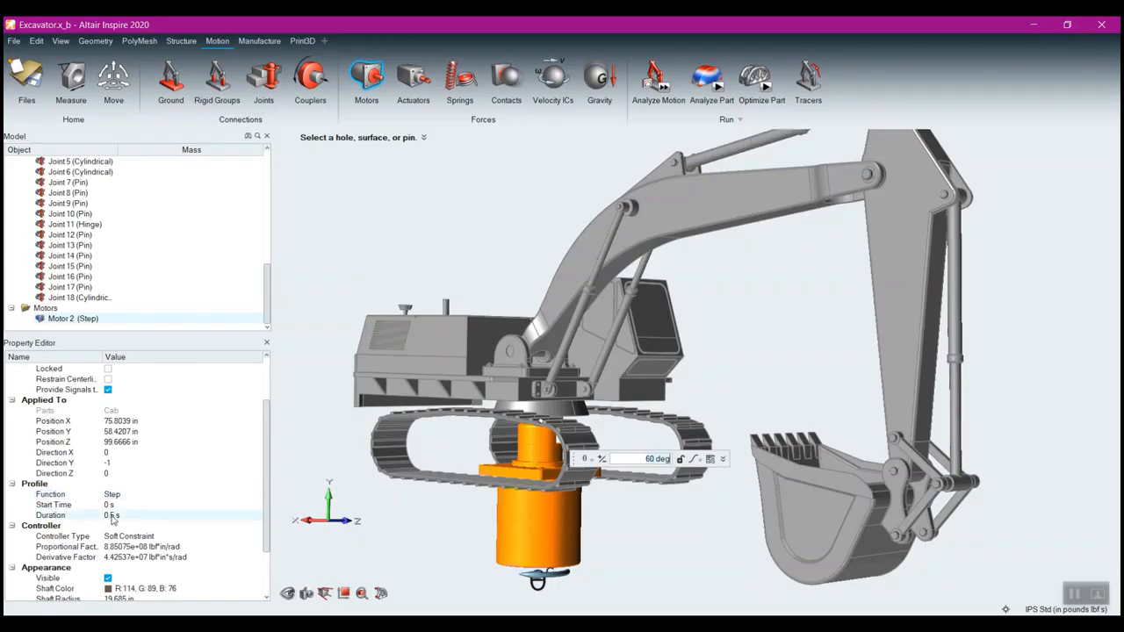
text(1)
key(Return)
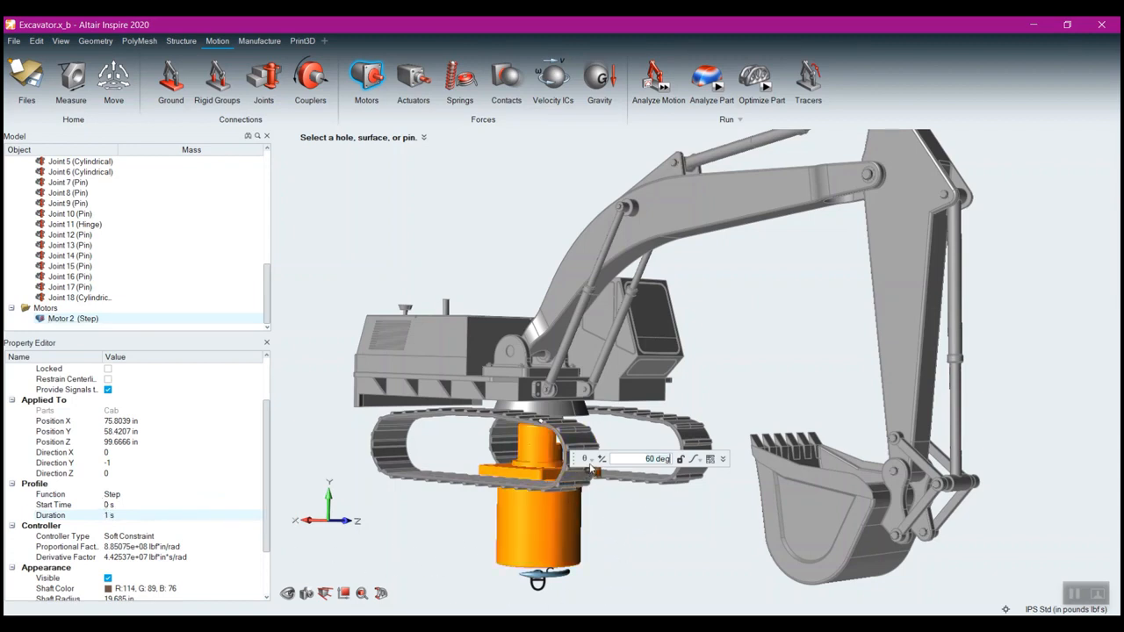
- Open the motor's profile editor, switch the function to Step Dwell Step and set the end time to 5 s
click(712, 459)
drag(738, 184, 482, 166)
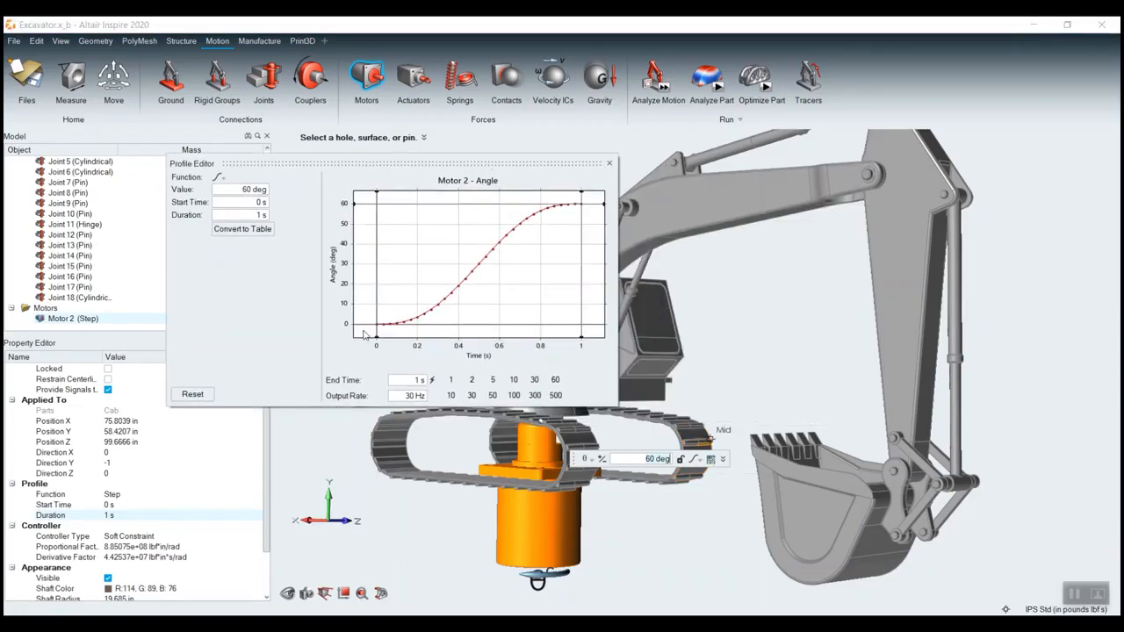
mouse_move(380, 327)
click(221, 179)
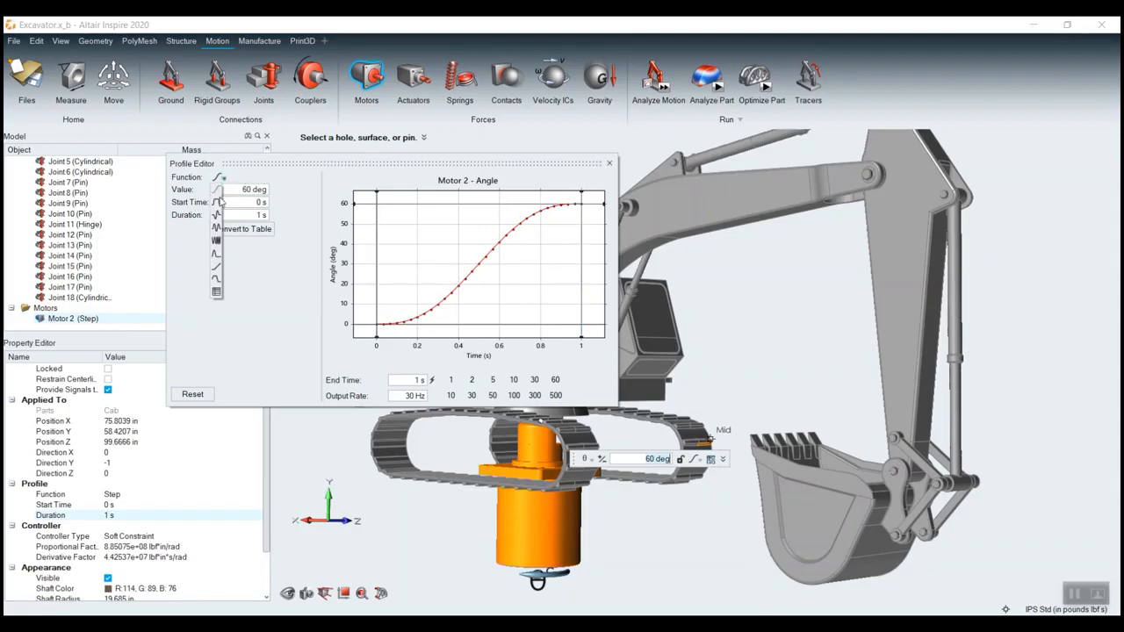
click(218, 203)
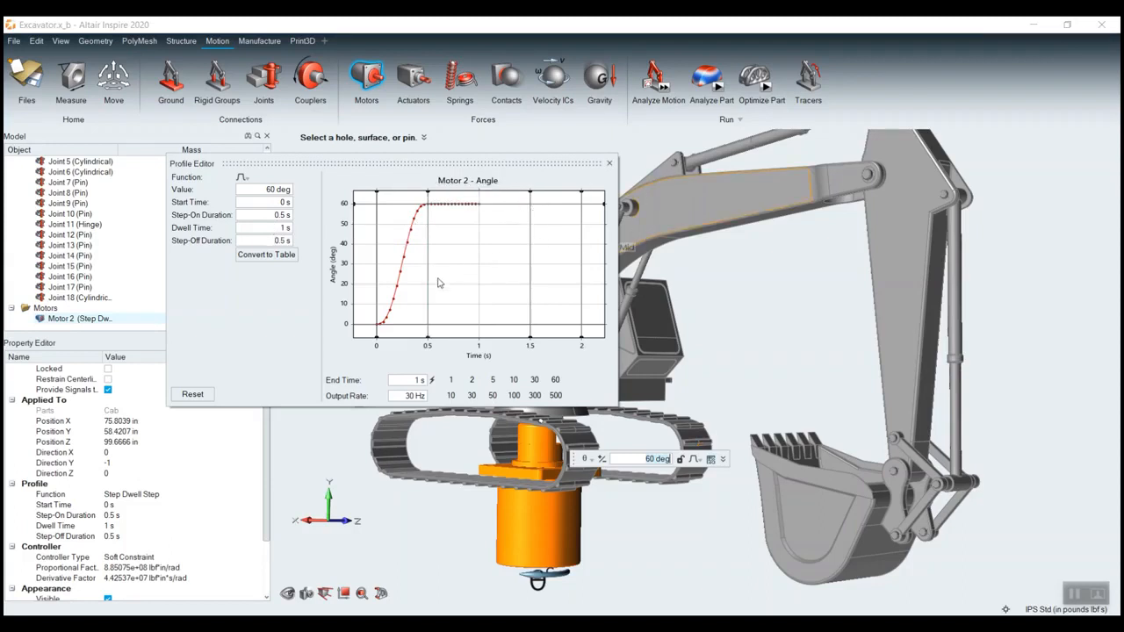
click(493, 380)
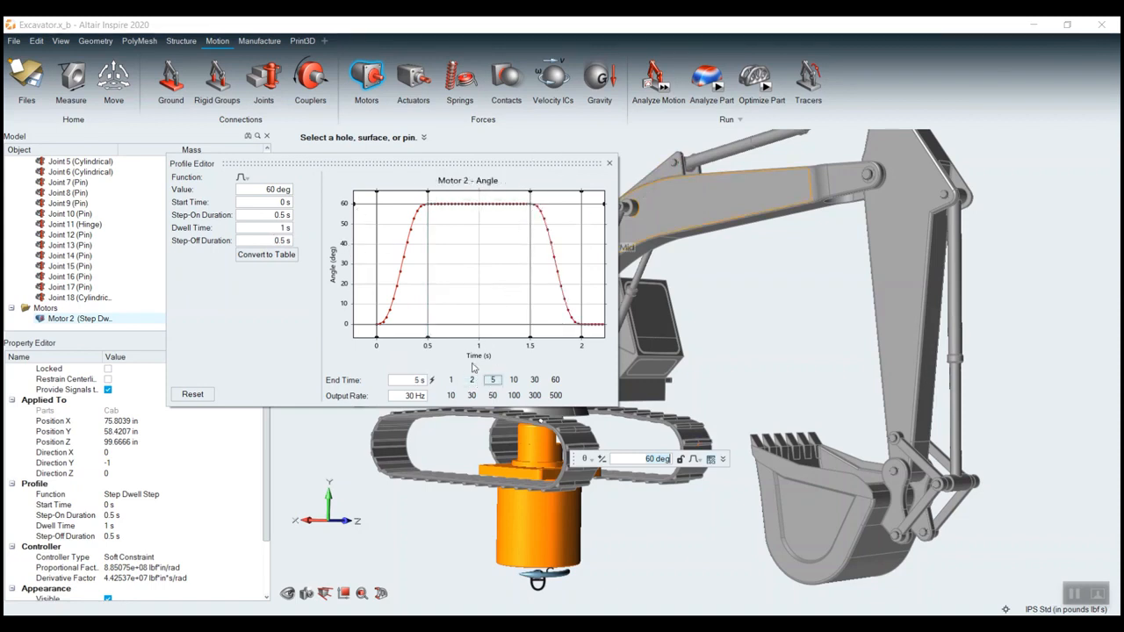
- Set the profile's end time to 1 s and change the motor's profile function to Table
click(245, 178)
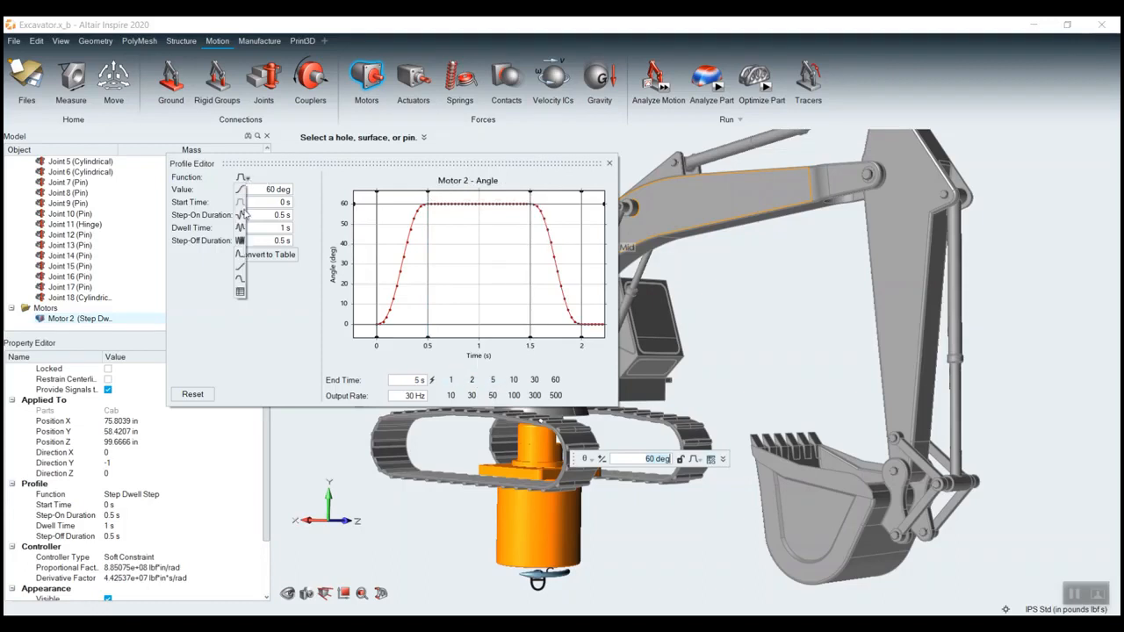
click(450, 380)
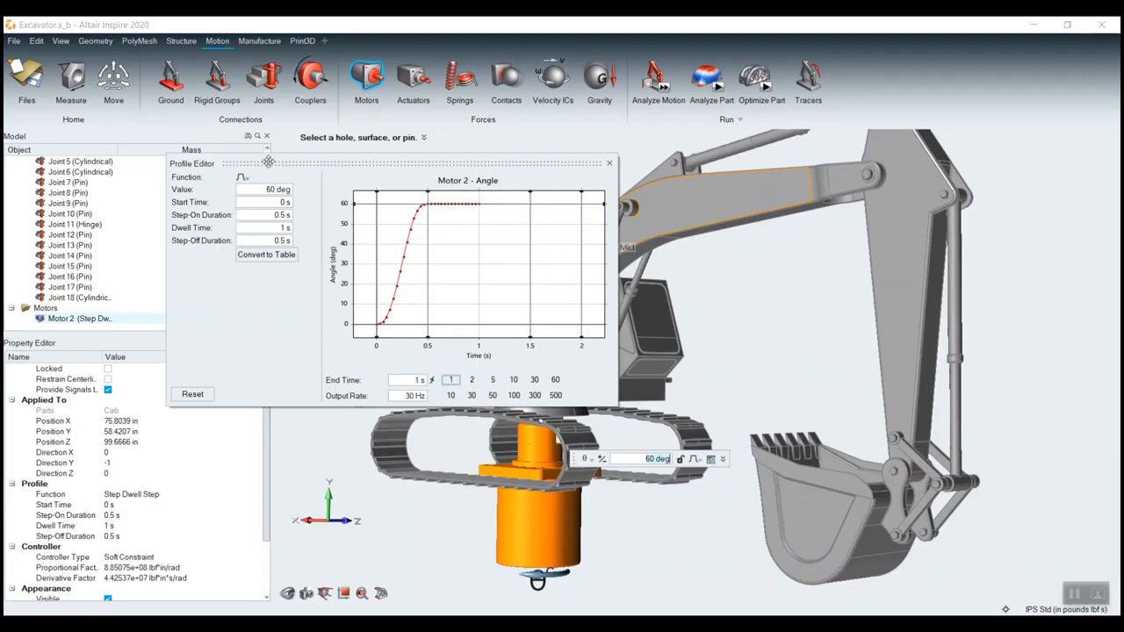
click(246, 179)
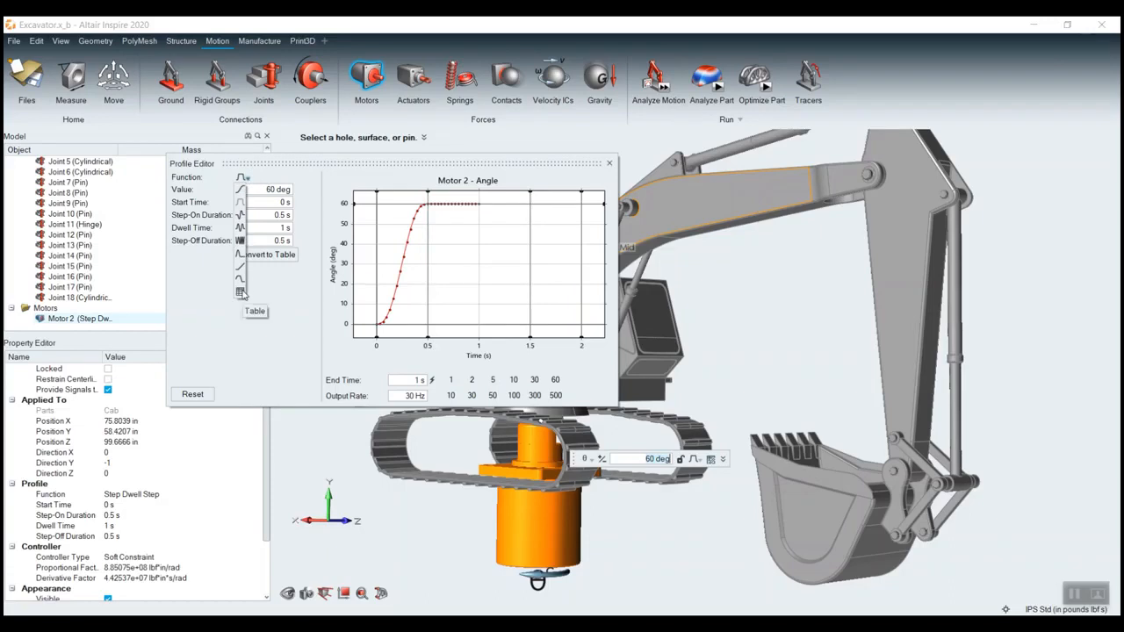
click(241, 292)
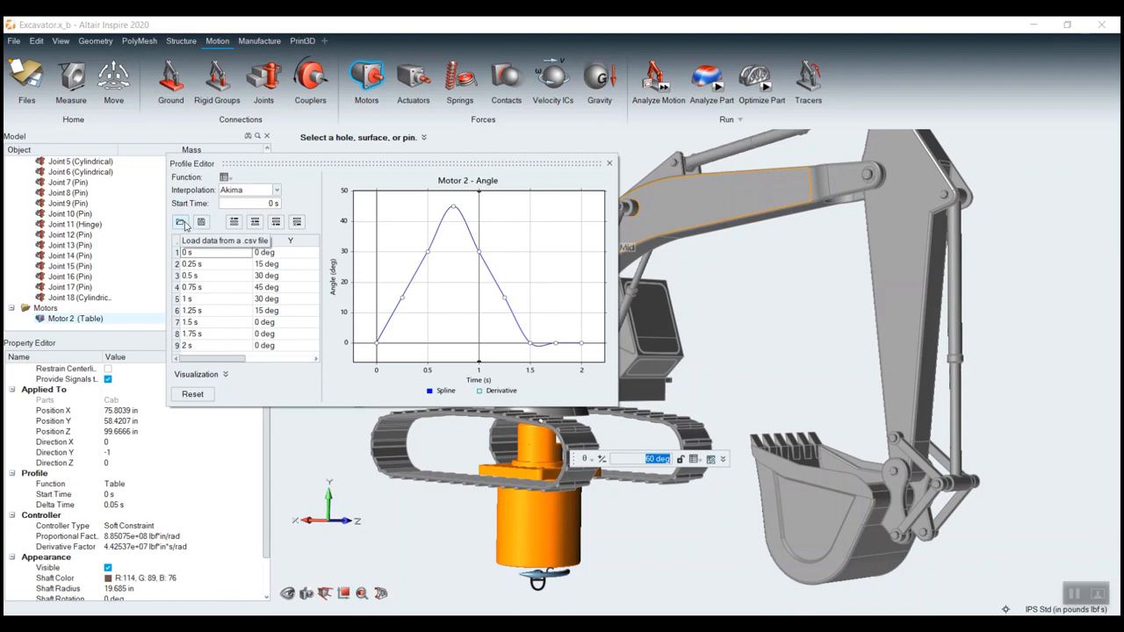
- Check the table interpolation options, change the profile function back to Step and close the profile editor
click(277, 191)
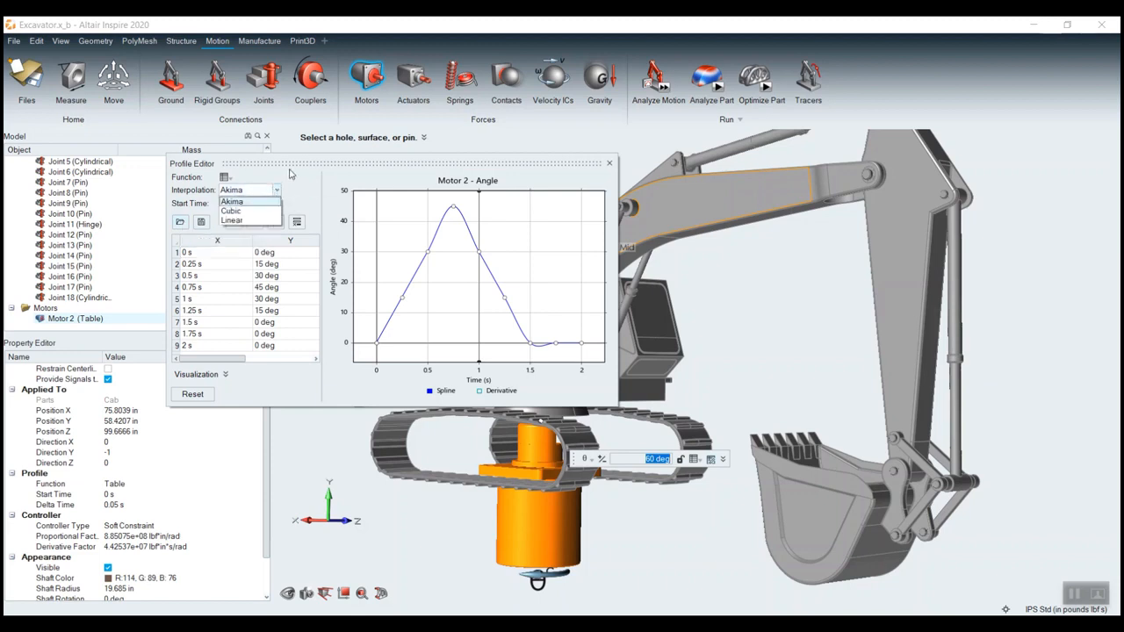
click(291, 173)
click(230, 177)
click(225, 189)
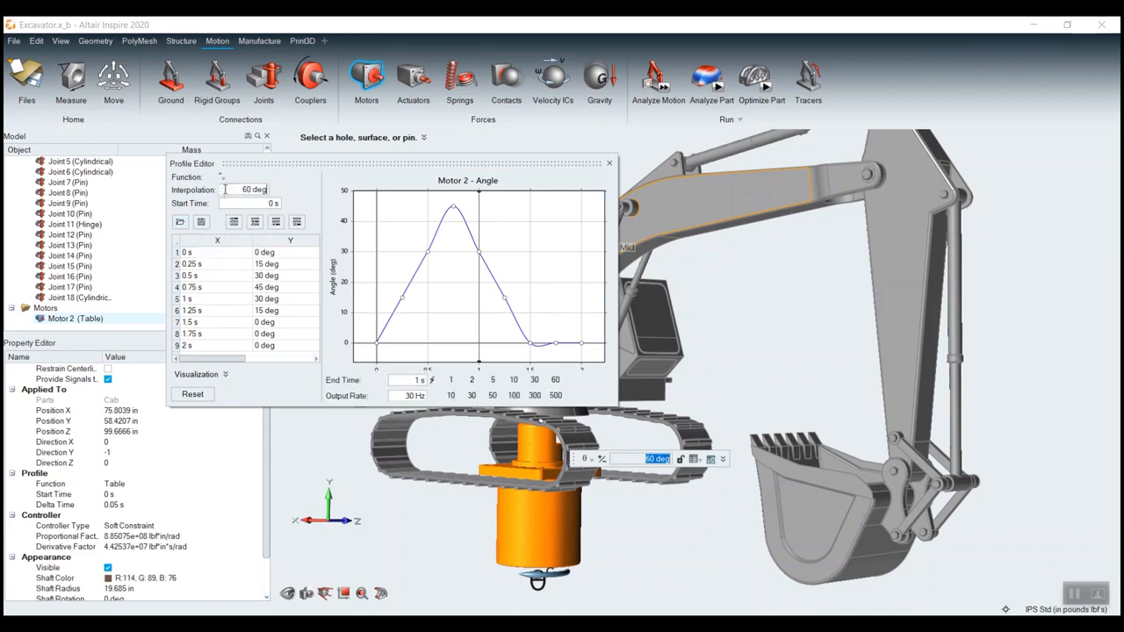
click(607, 164)
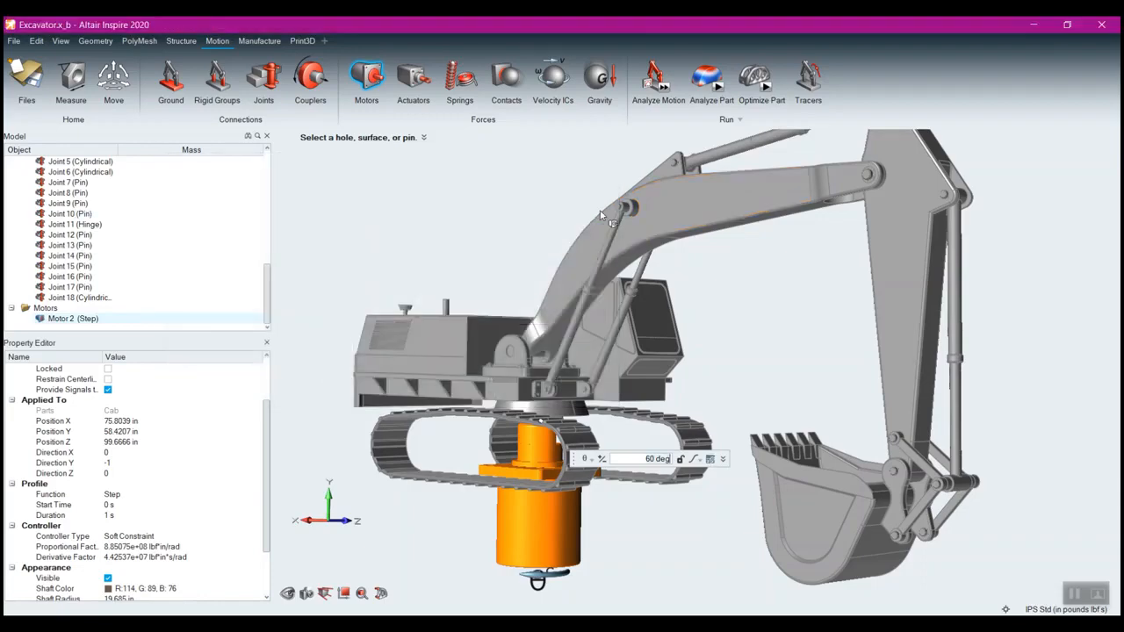
- Run the motion analysis of the excavator with the 60 deg step motor
right_drag(694, 339, 690, 282)
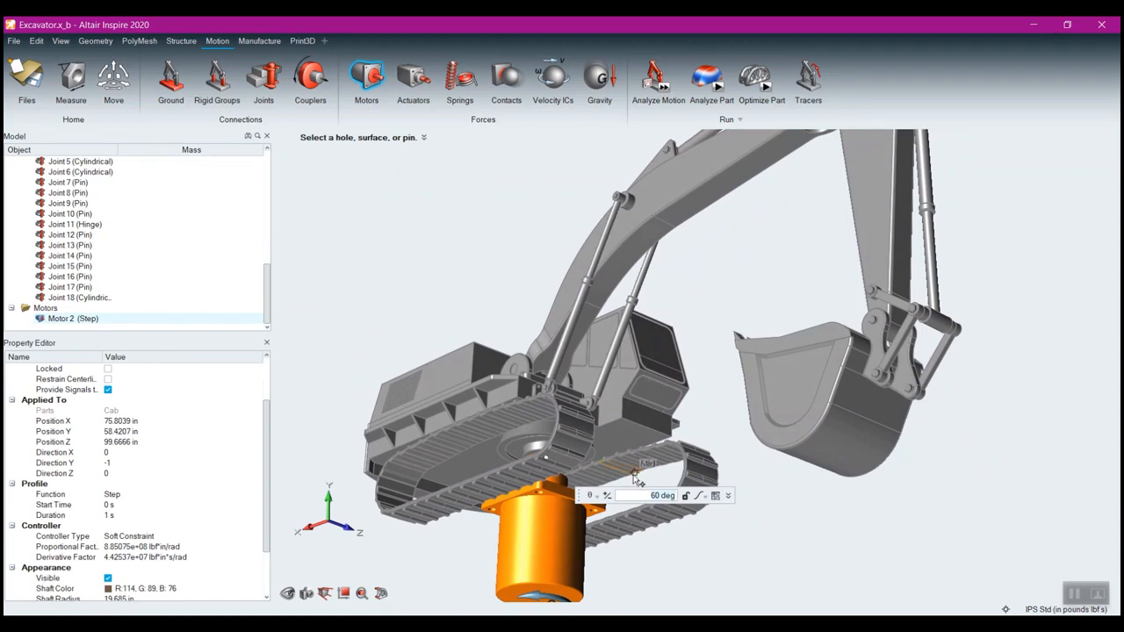
middle_drag(707, 310, 700, 387)
mouse_move(664, 88)
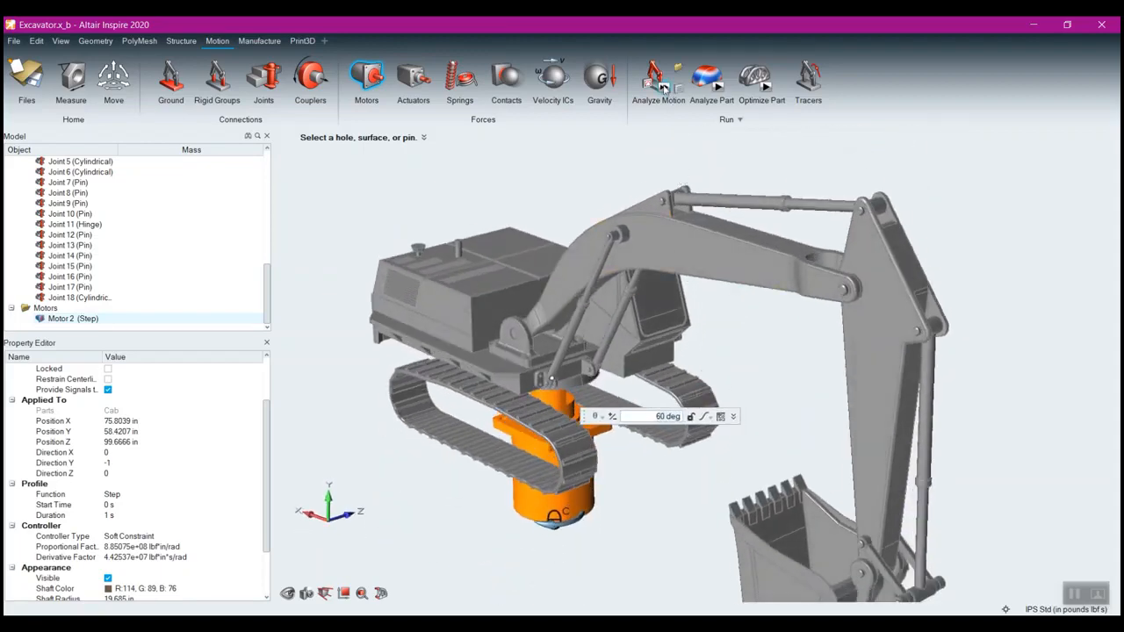
click(664, 88)
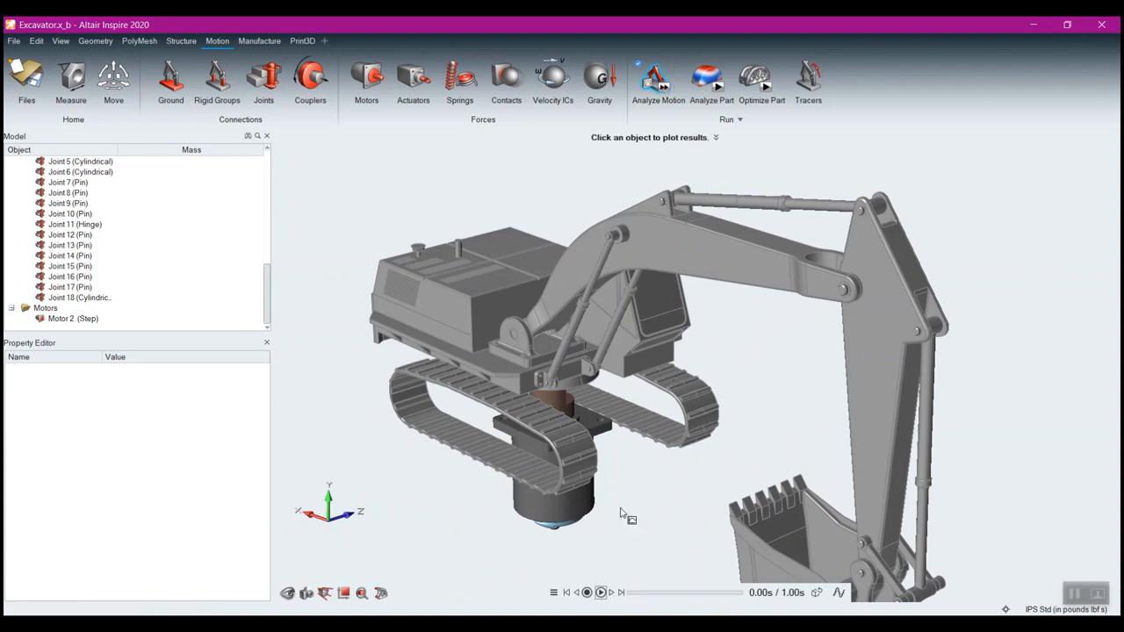
- Play the motion results, watch the cab rotate from a side view, and exit the results review
drag(629, 593, 634, 595)
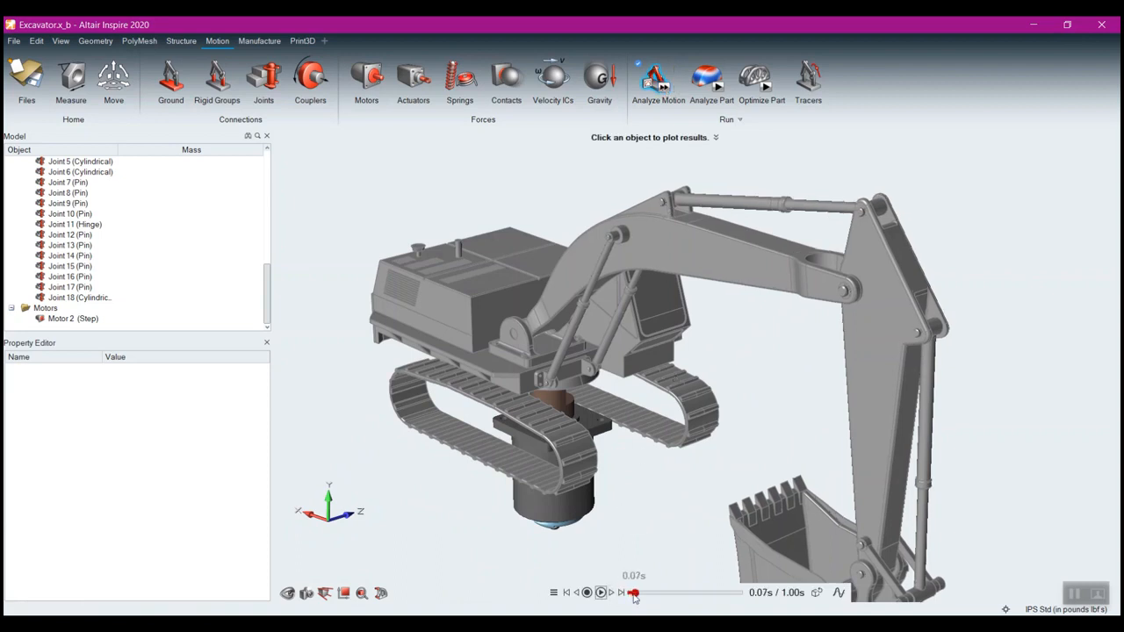
click(601, 593)
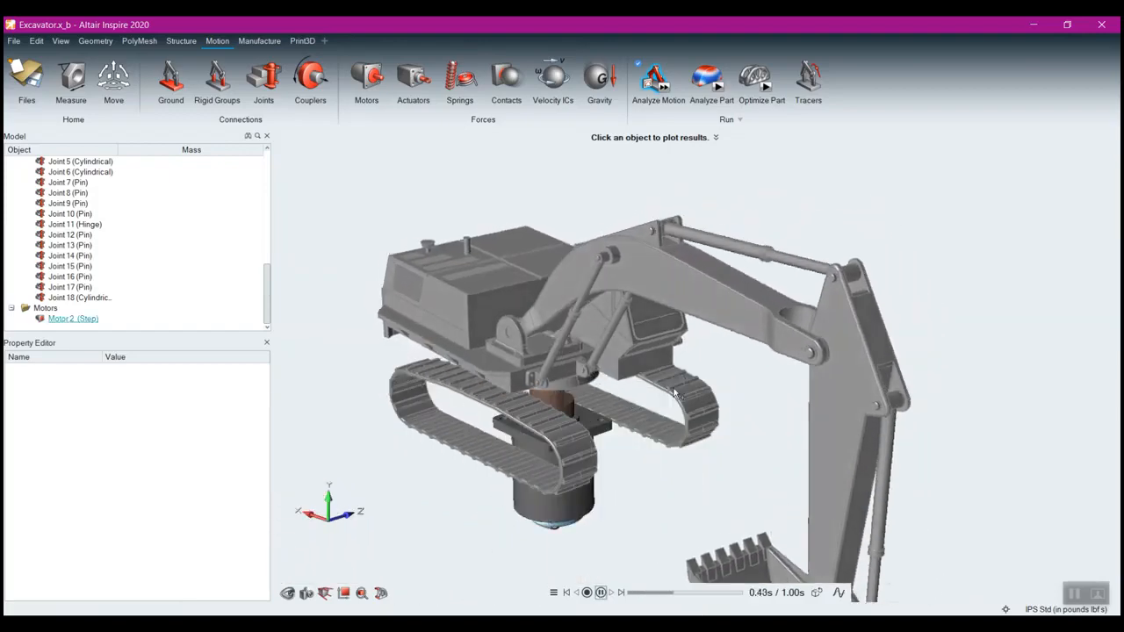
right_drag(674, 392, 844, 322)
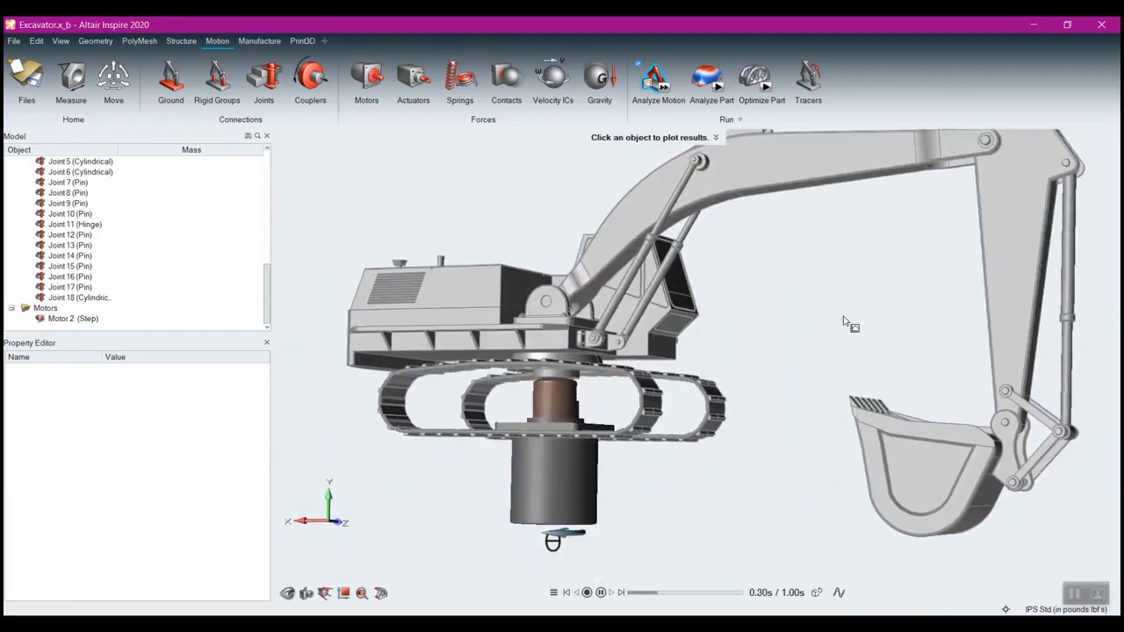
right_click(872, 325)
click(859, 326)
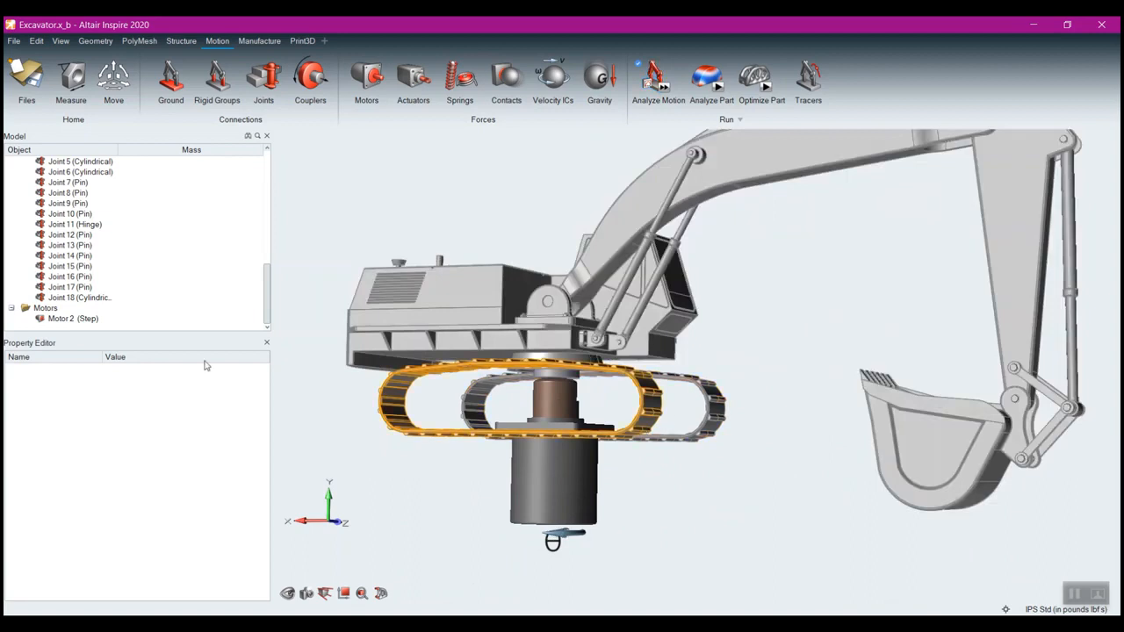
- Hide the cab motor and show the Suspension part again
click(44, 321)
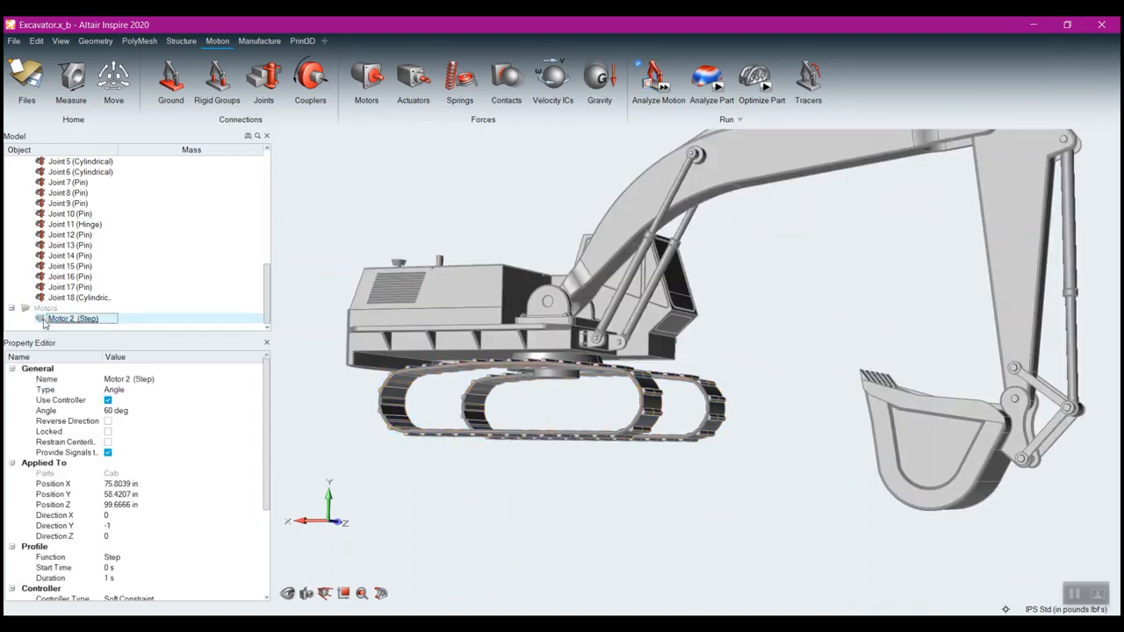
scroll(115, 281, up, 10)
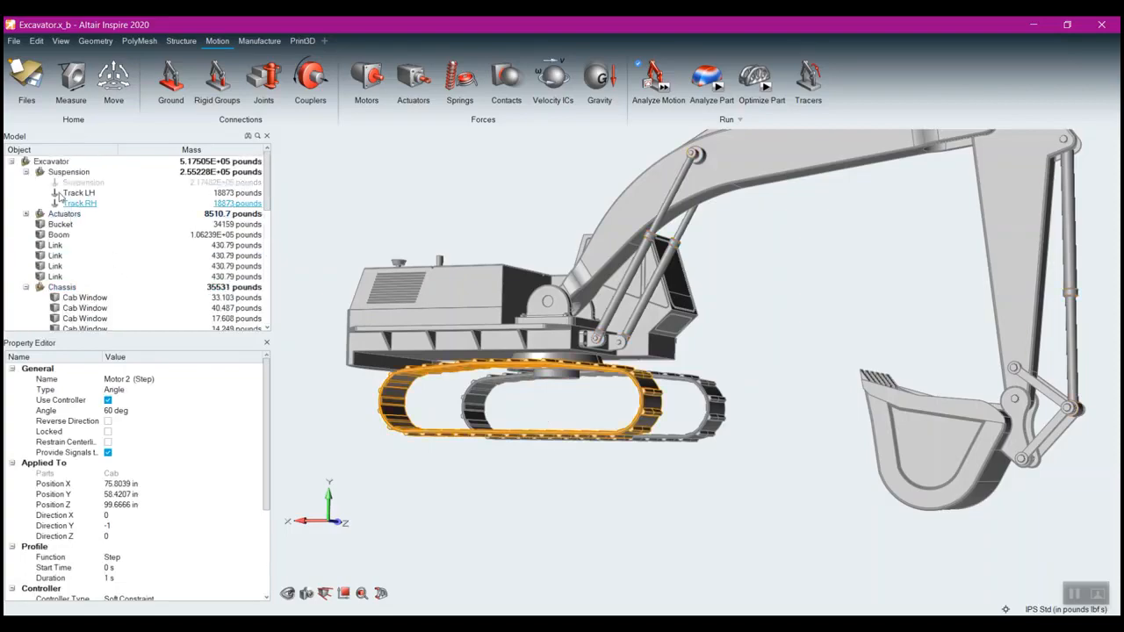
middle_drag(665, 467, 615, 492)
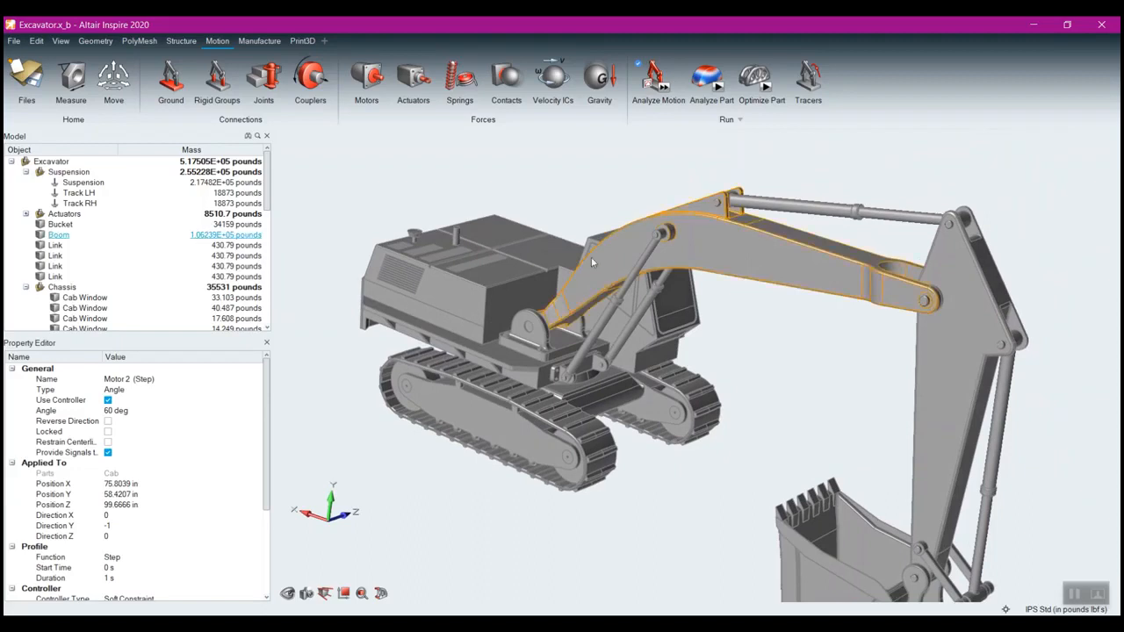
- Start an actuator in Features mode and position its shaft on the upper pin end of the left boom piston
click(415, 85)
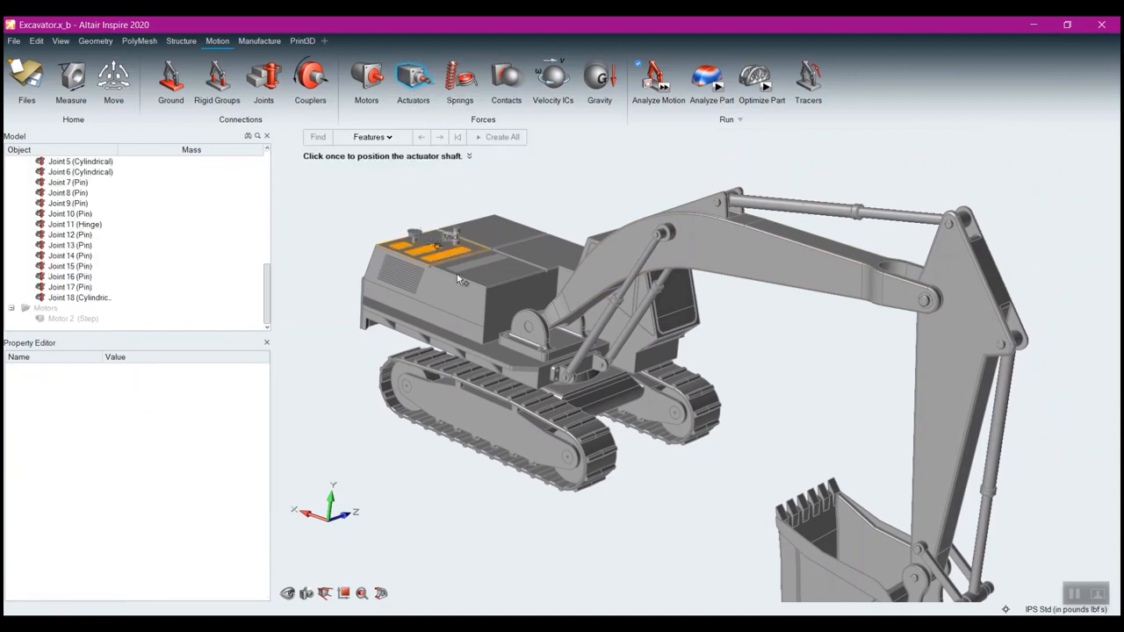
click(378, 138)
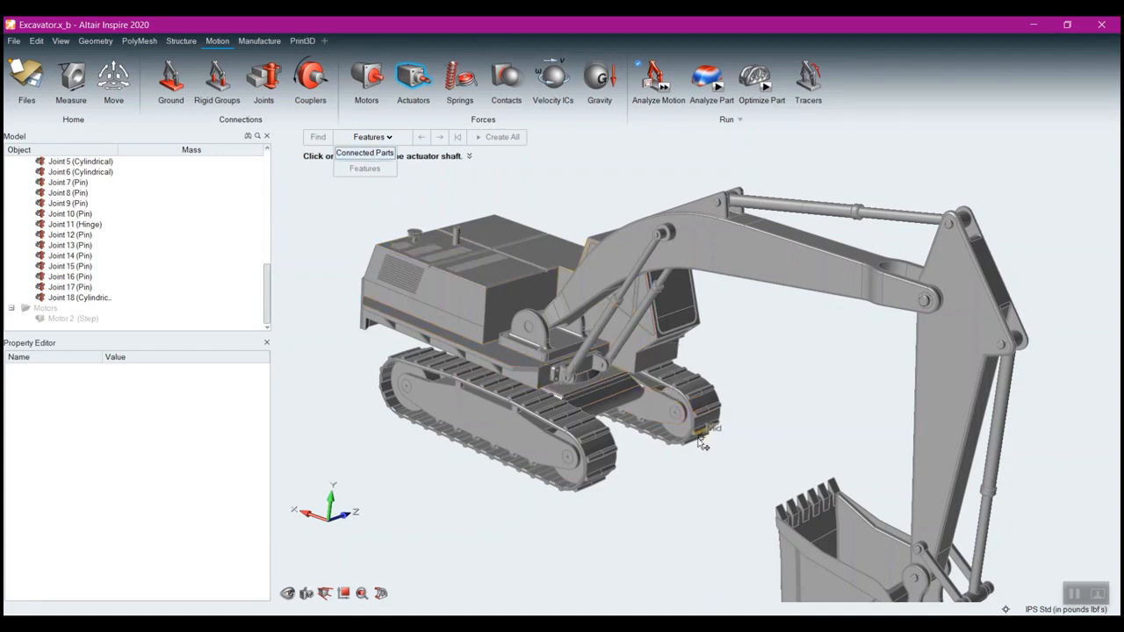
scroll(625, 448, up, 2)
scroll(626, 448, up, 3)
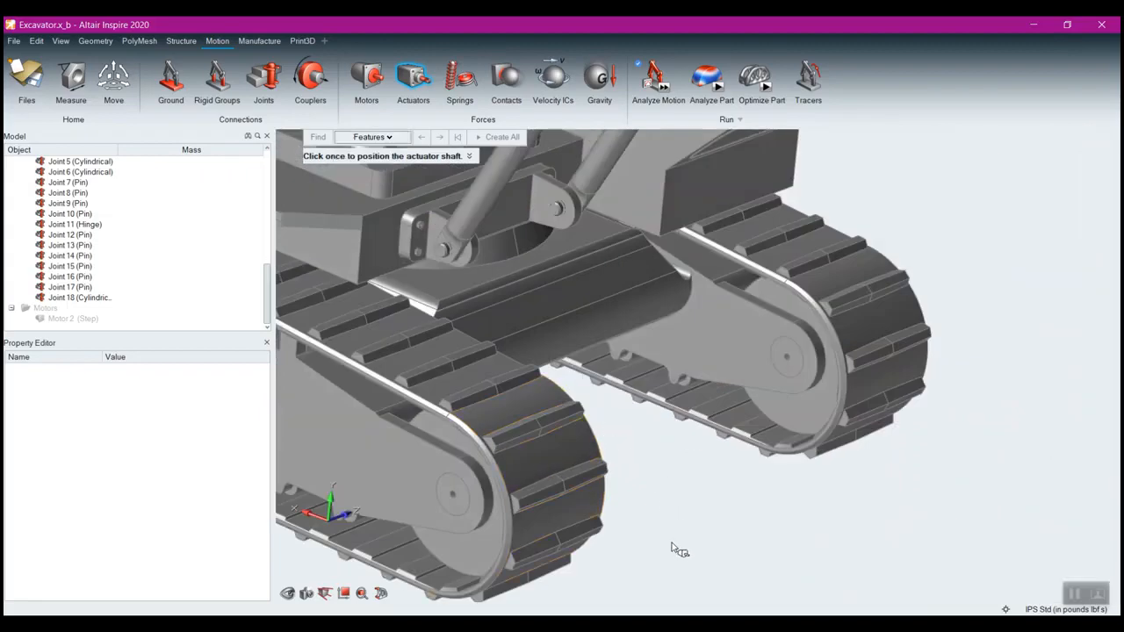
scroll(660, 494, down, 5)
scroll(683, 398, up, 5)
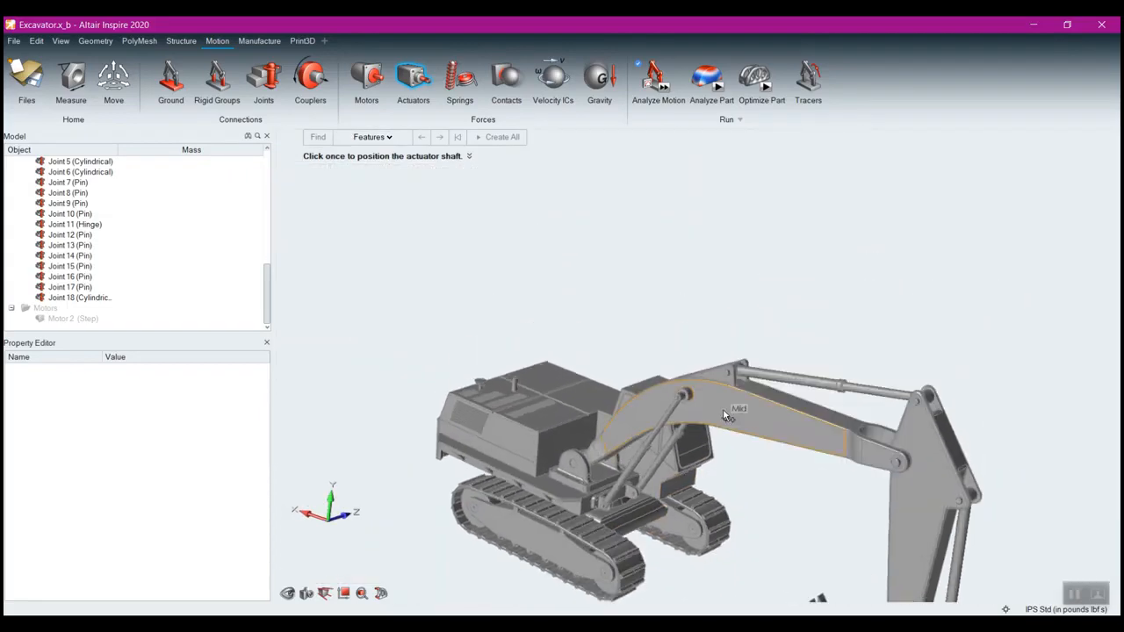
scroll(684, 398, up, 5)
click(601, 365)
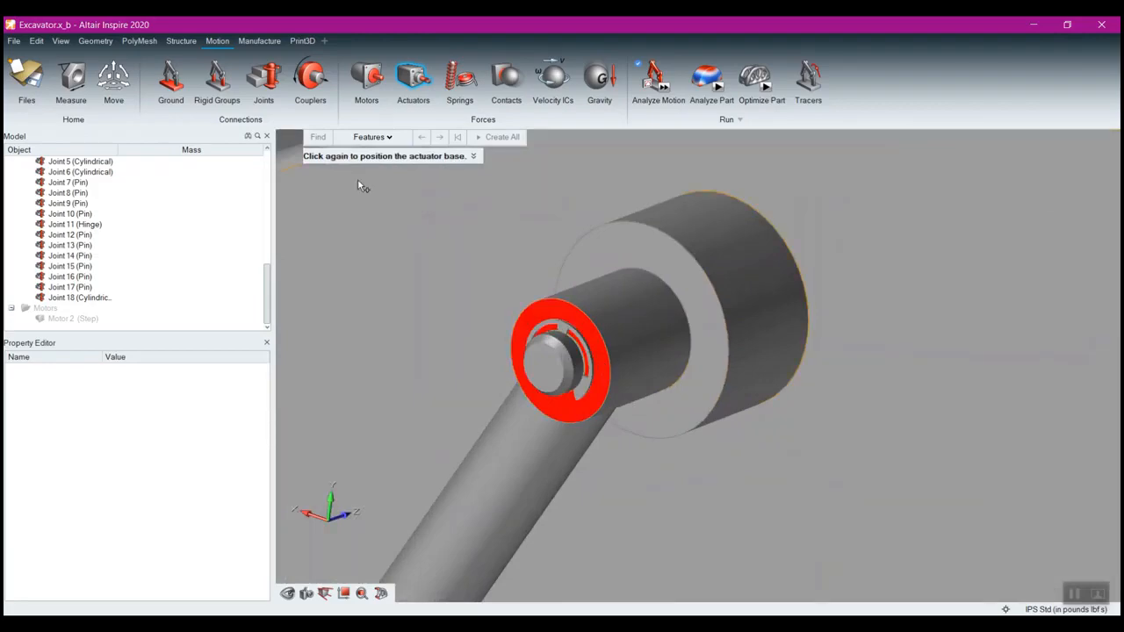
- Position the actuator's base on the cab's mounting bracket beside the lower end of the boom cylinder
scroll(451, 400, down, 5)
right_drag(450, 400, 576, 287)
right_drag(413, 482, 557, 374)
right_drag(474, 476, 592, 228)
scroll(518, 377, up, 3)
click(549, 326)
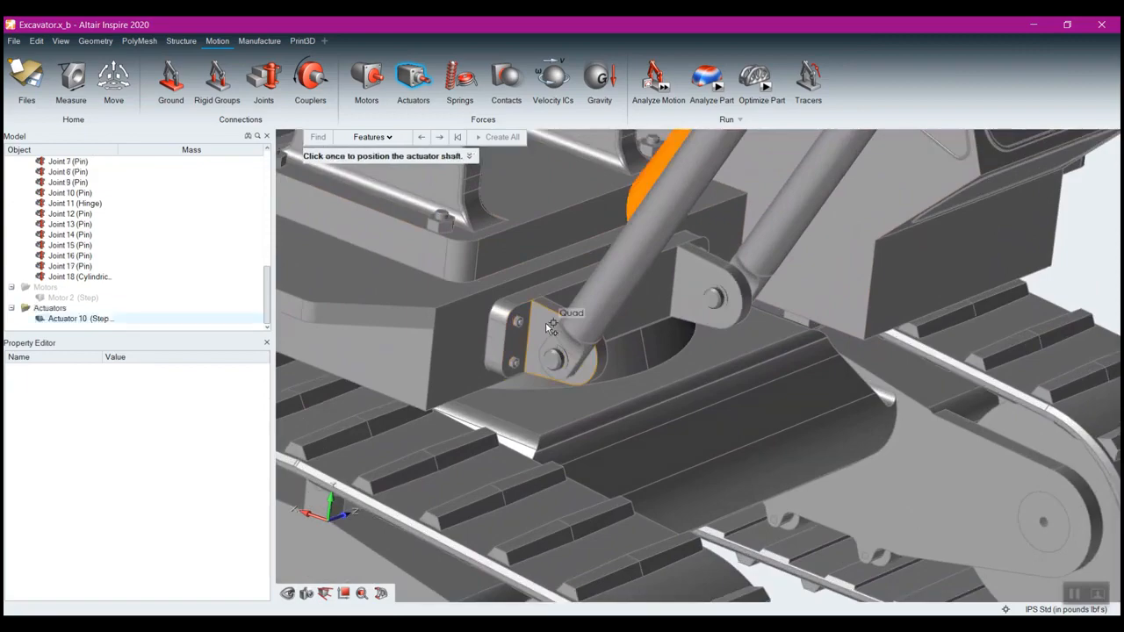
- Examine the actuator's placement from several angles and review its available motion types and profile functions
scroll(550, 327, down, 3)
scroll(713, 322, up, 2)
middle_drag(713, 323, 691, 292)
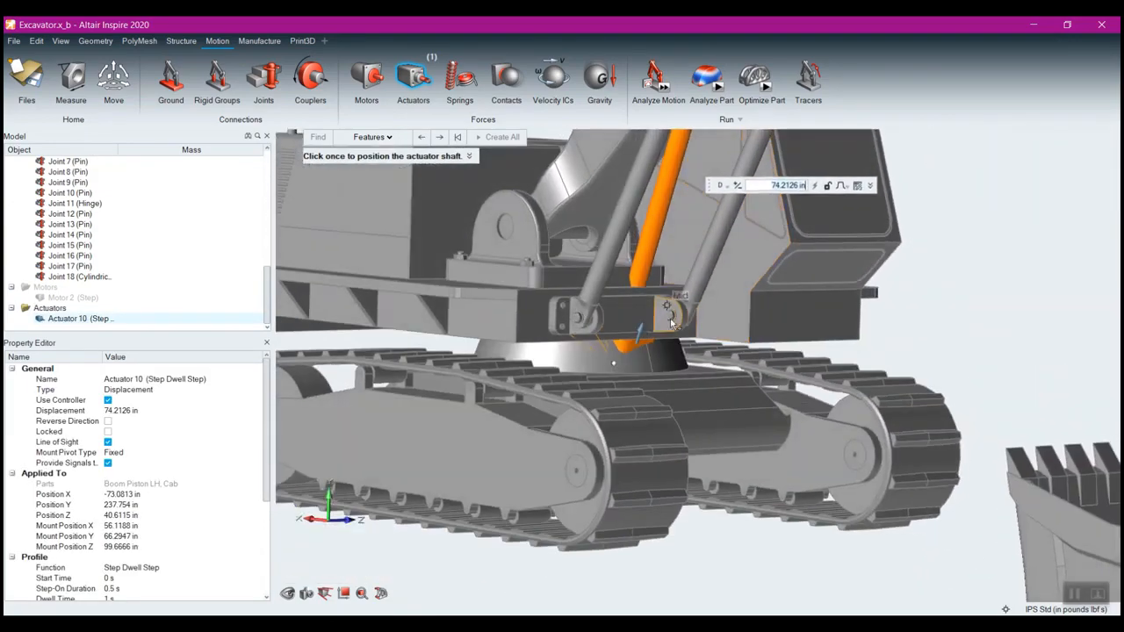
middle_drag(662, 356, 726, 431)
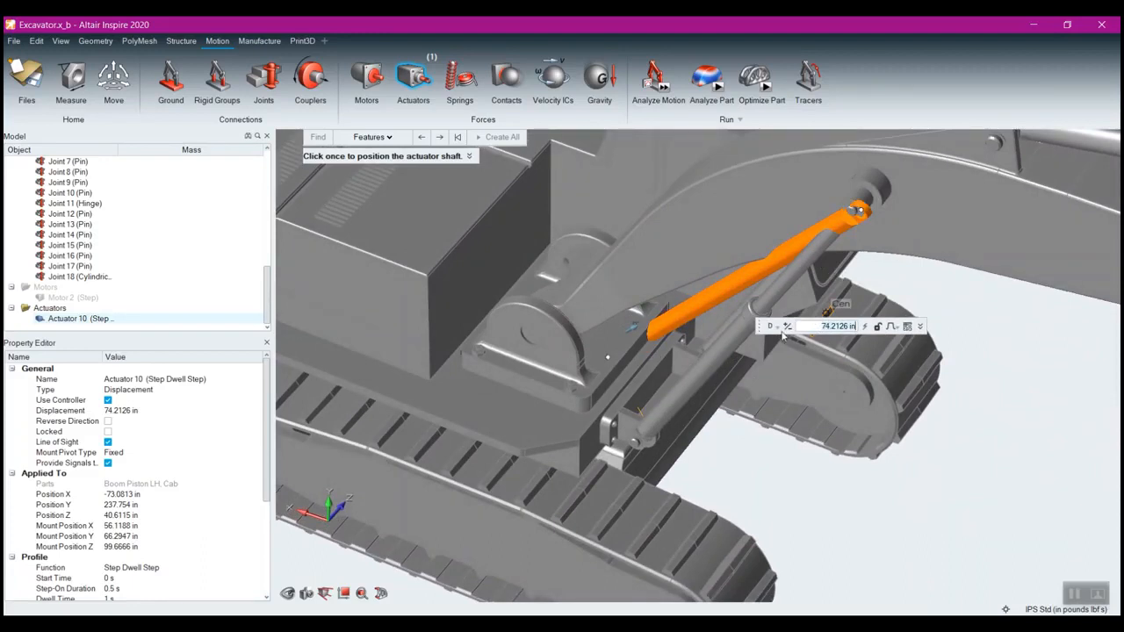
click(778, 328)
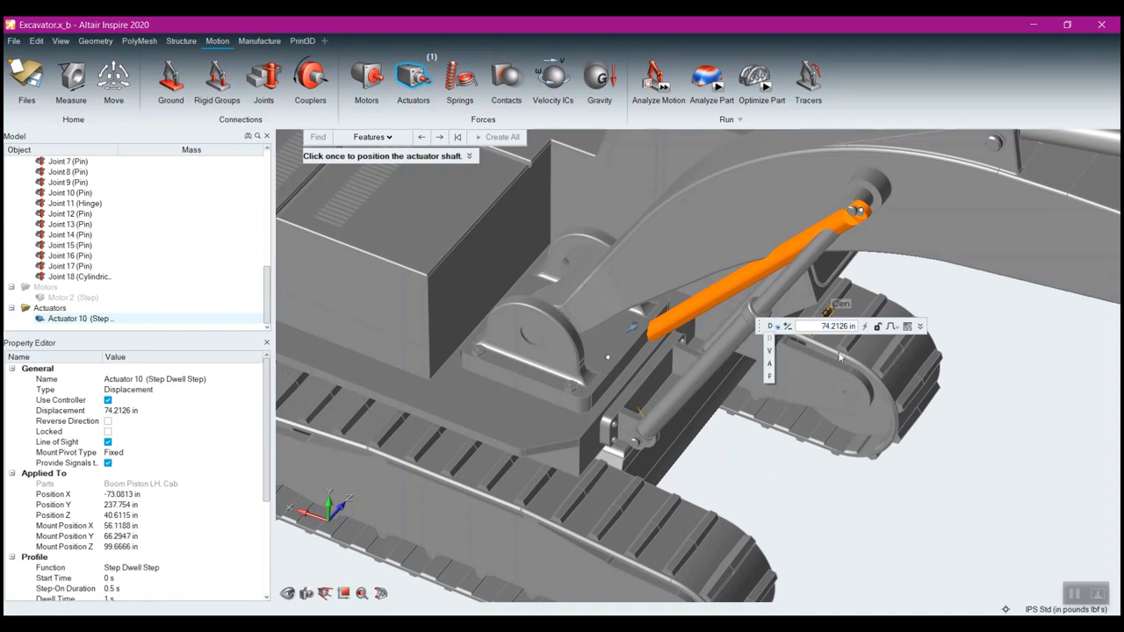
click(894, 327)
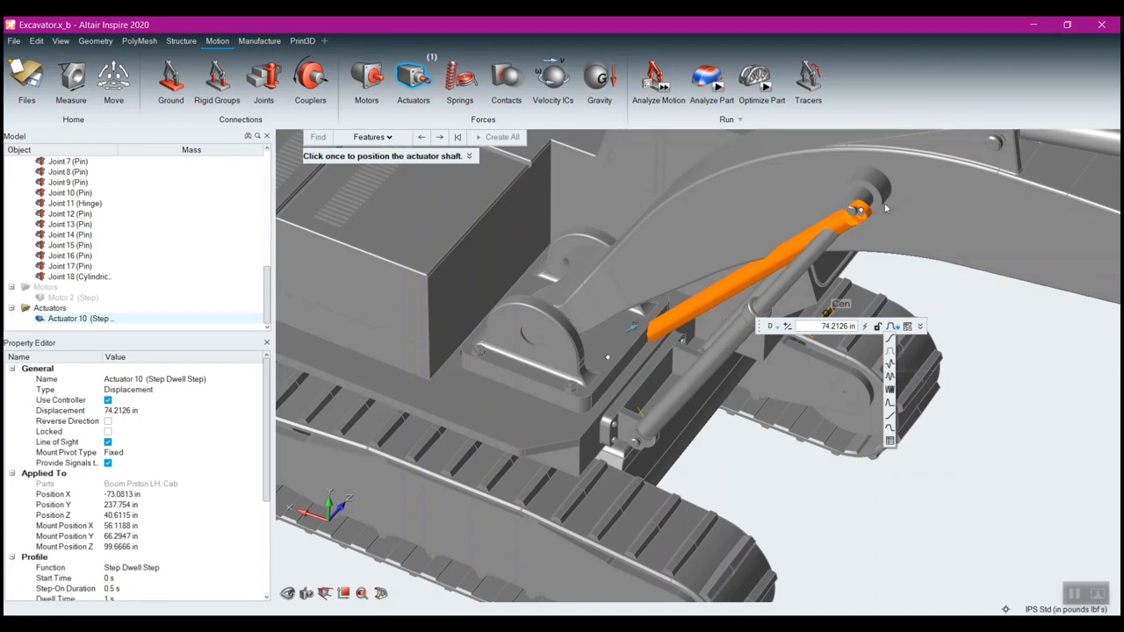
- Exit the Actuators tool and delete the actuator between the boom piston and the cab
right_click(872, 507)
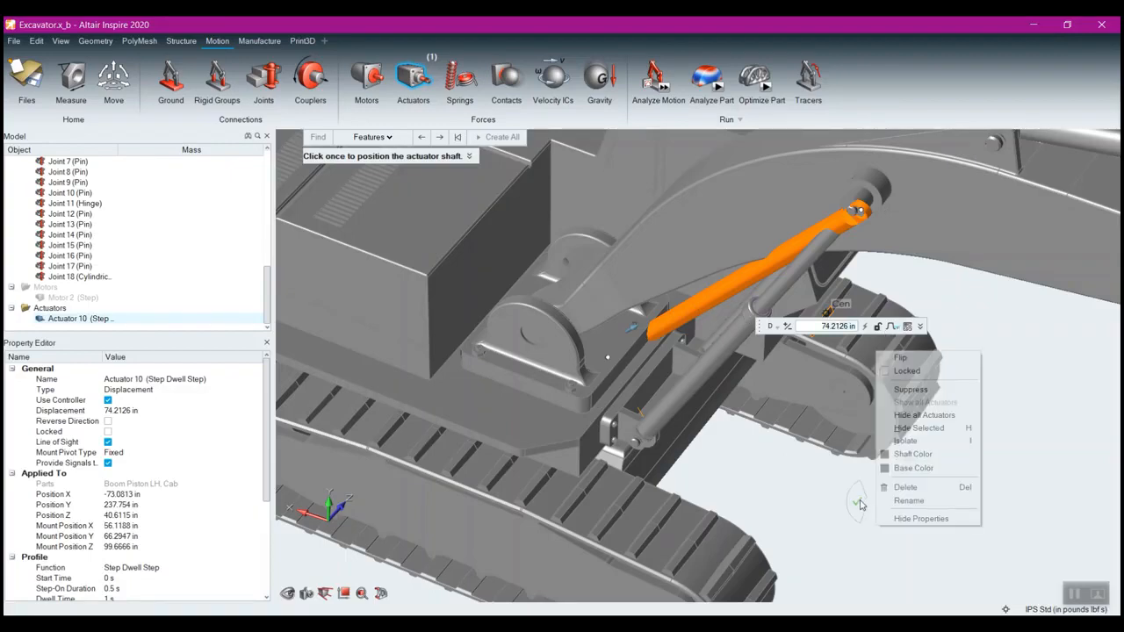
click(858, 504)
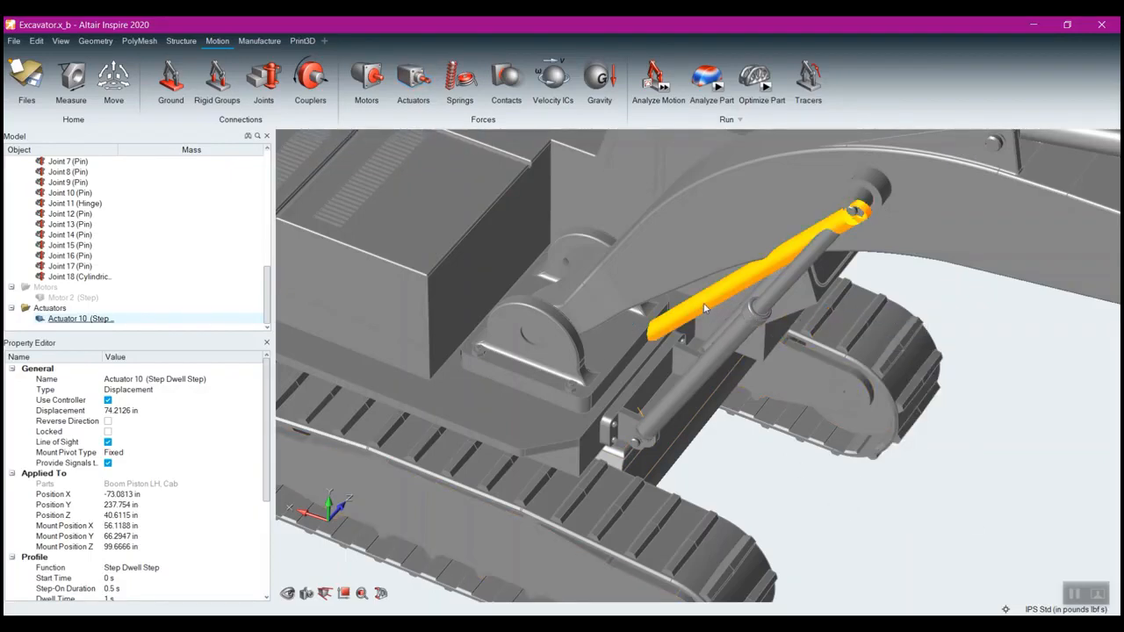
key(Delete)
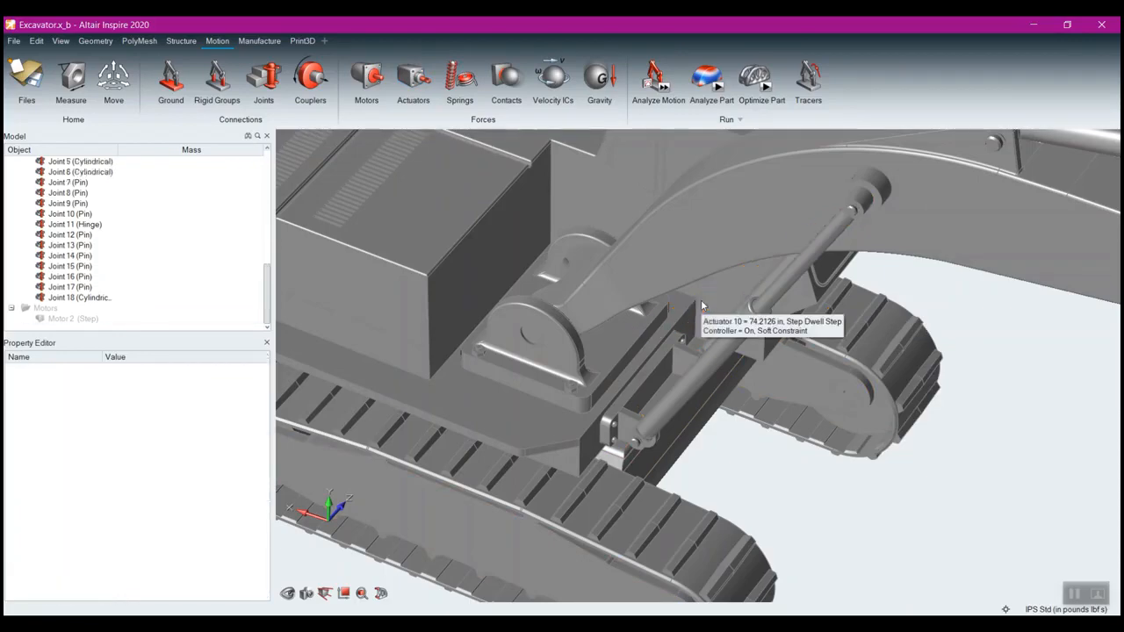
middle_drag(892, 508, 808, 386)
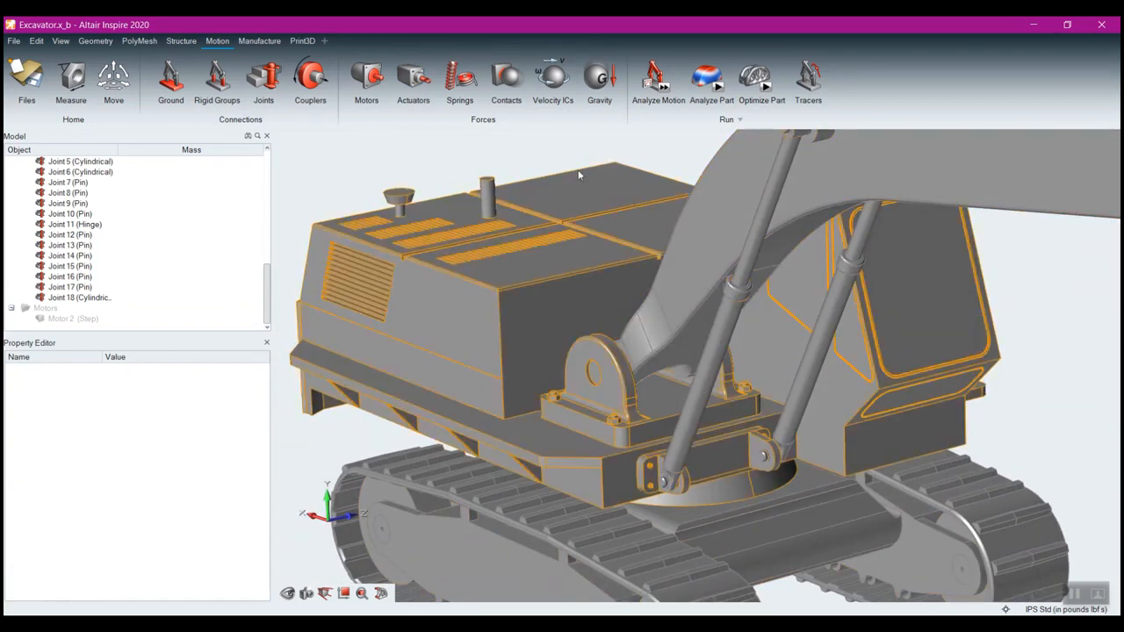
- Create actuators on all detected cylinder-piston pairs of the excavator using the Connected Parts mode
click(413, 77)
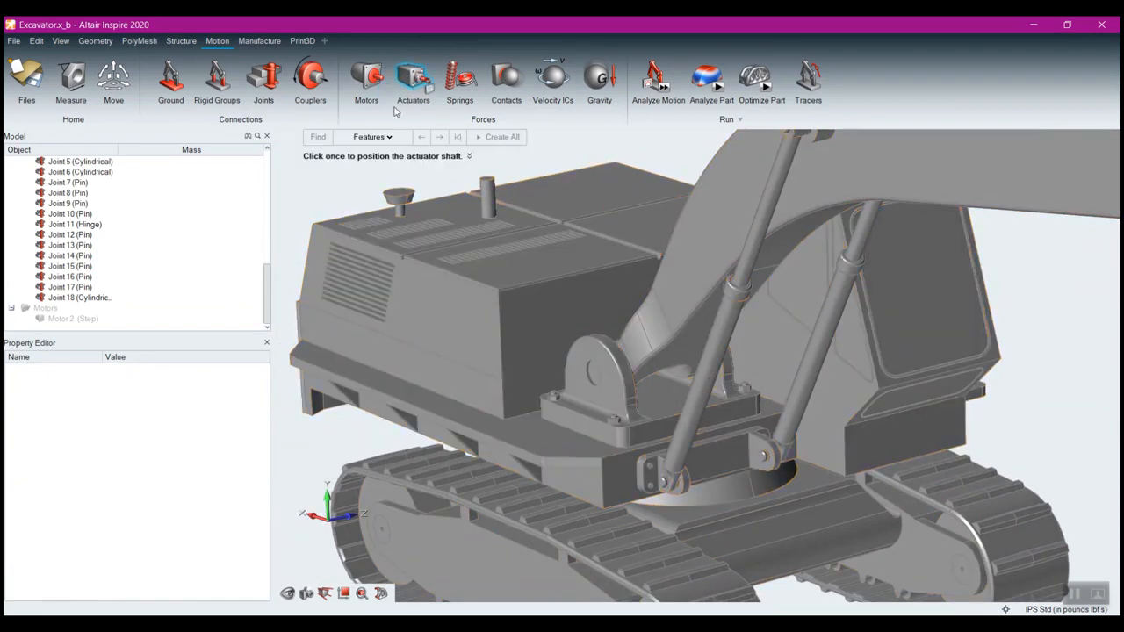
click(388, 138)
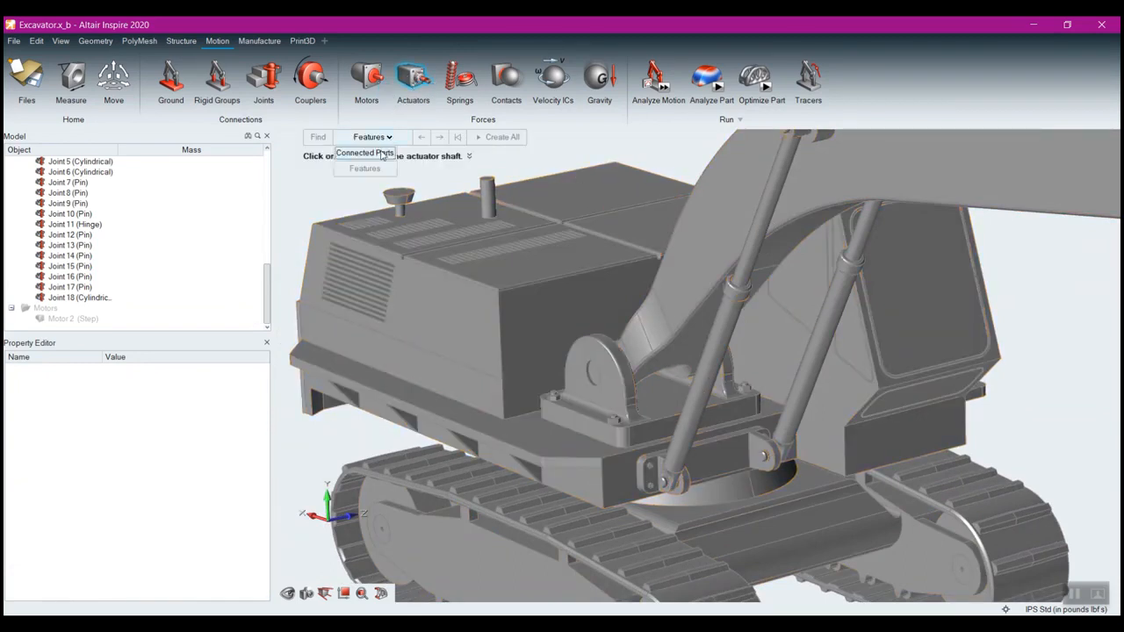
click(382, 153)
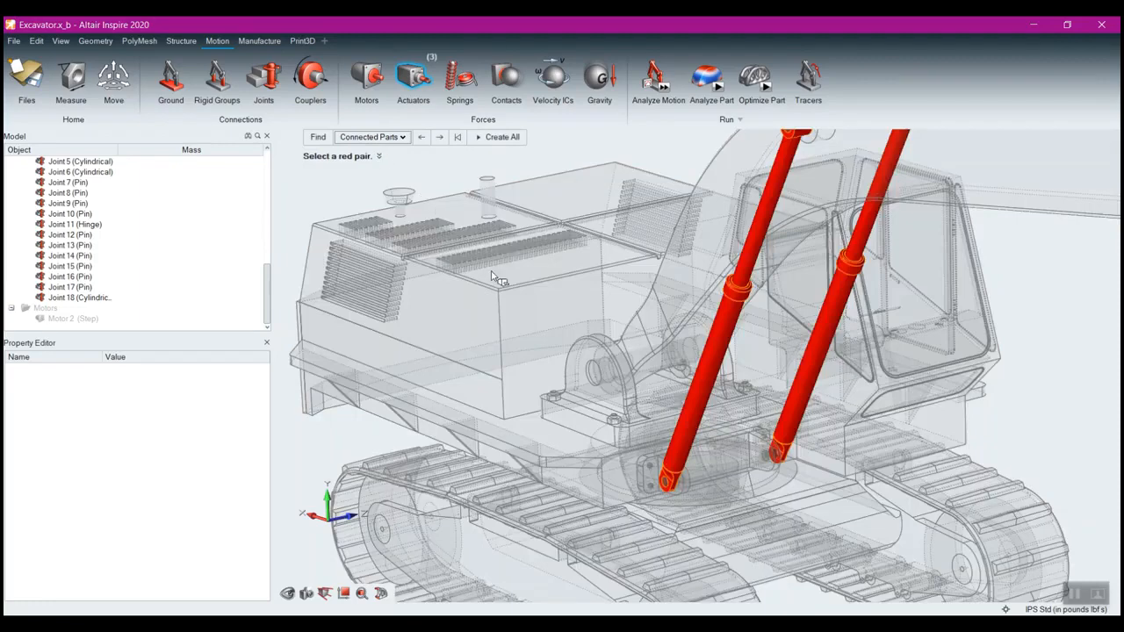
scroll(757, 373, down, 5)
right_drag(753, 397, 575, 364)
scroll(575, 363, down, 1)
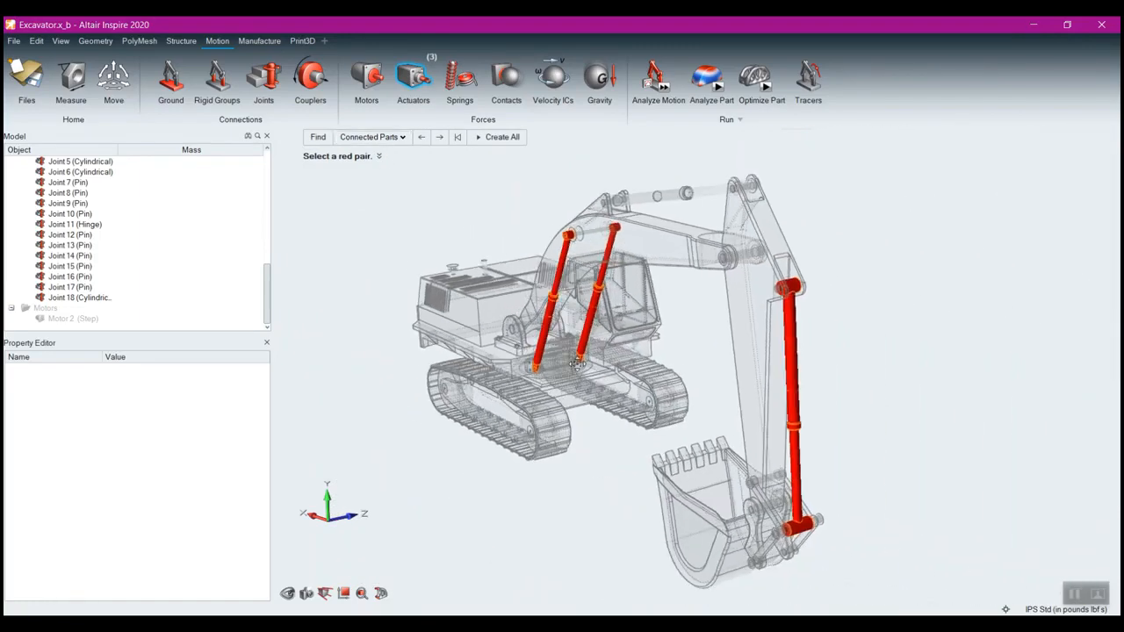
middle_drag(612, 365, 633, 325)
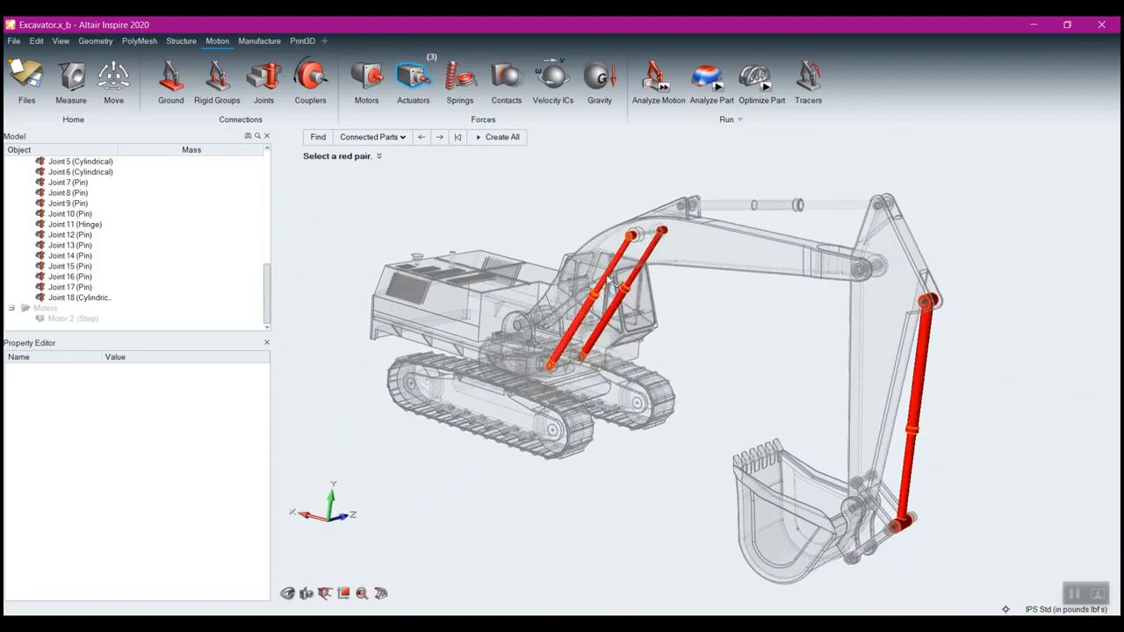
scroll(611, 280, up, 5)
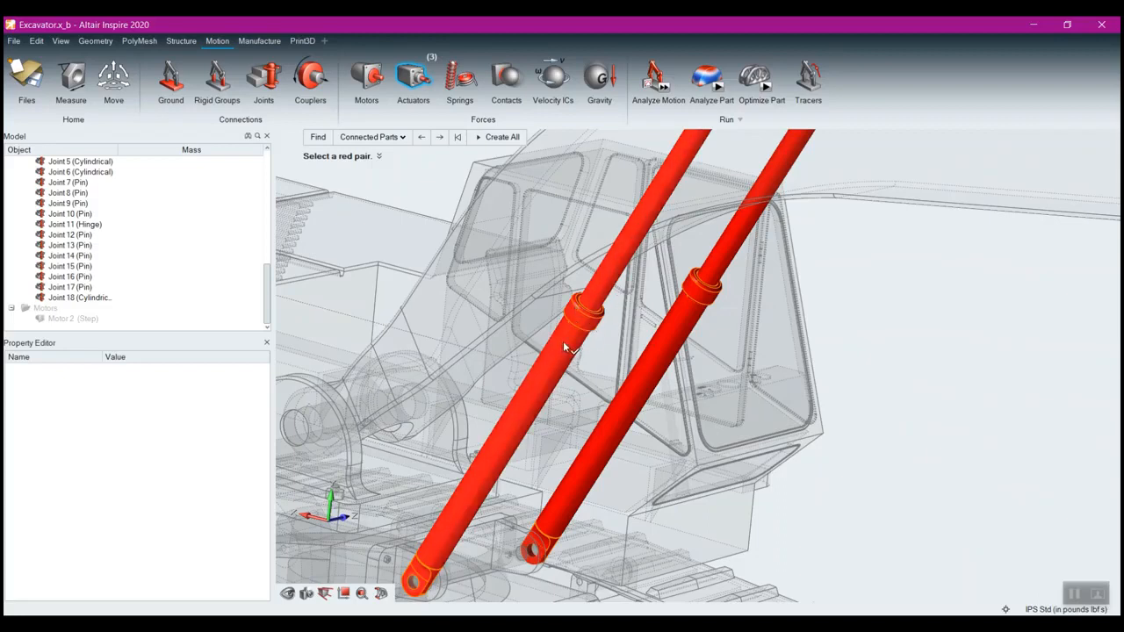
click(499, 137)
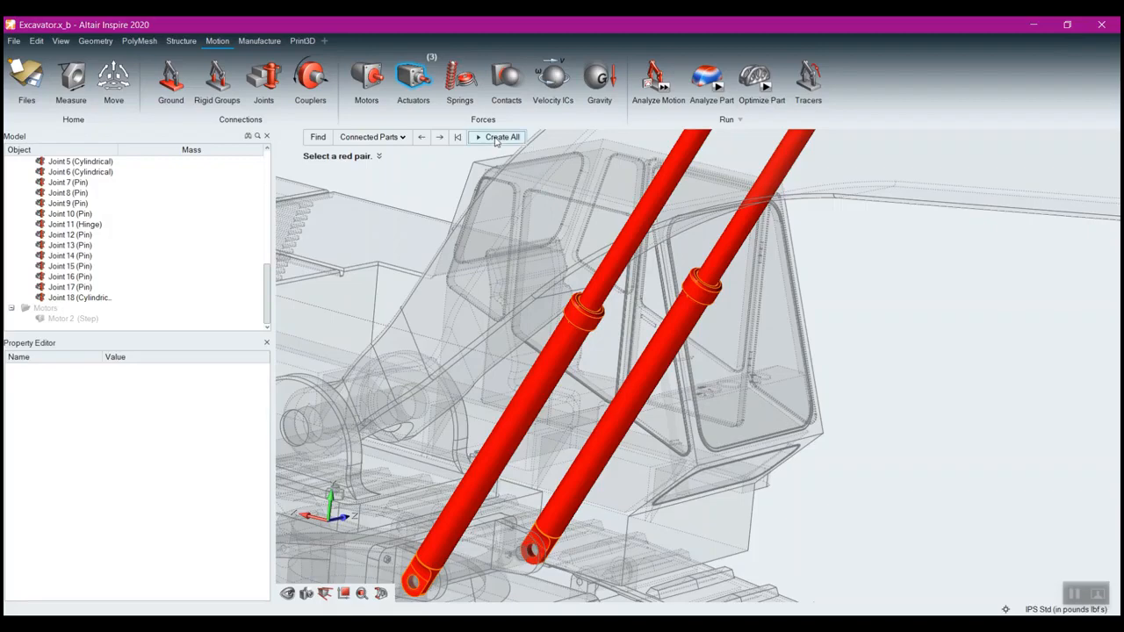
- Examine the placement and direction of the new actuators on the bucket and boom cylinders, and exit the Actuators tool
scroll(806, 550, down, 5)
scroll(806, 546, down, 2)
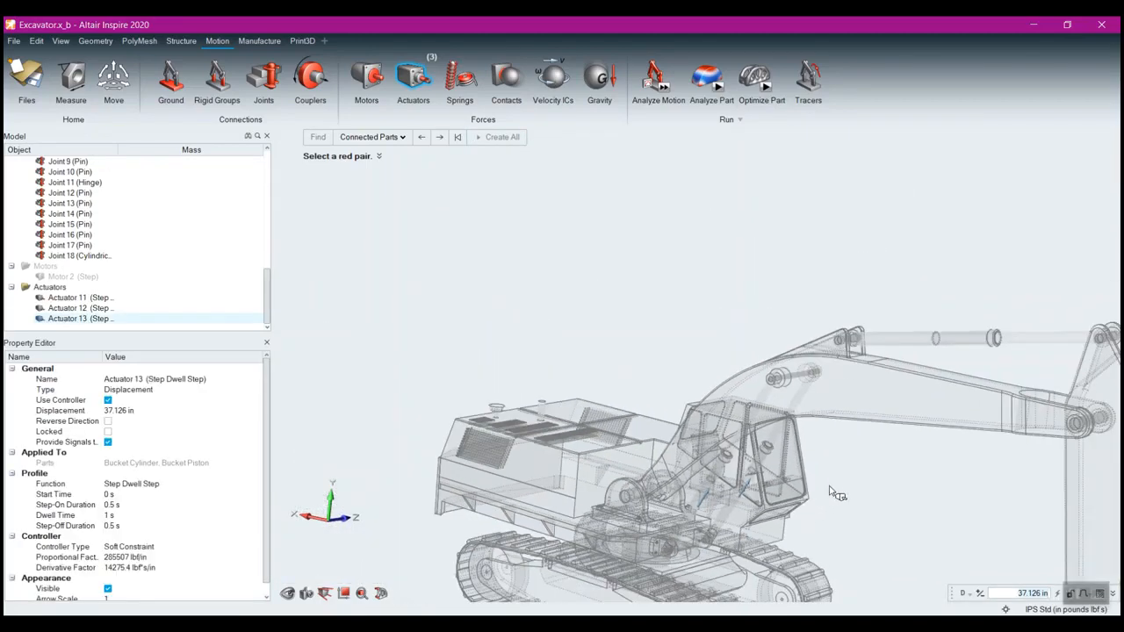
right_drag(831, 489, 589, 287)
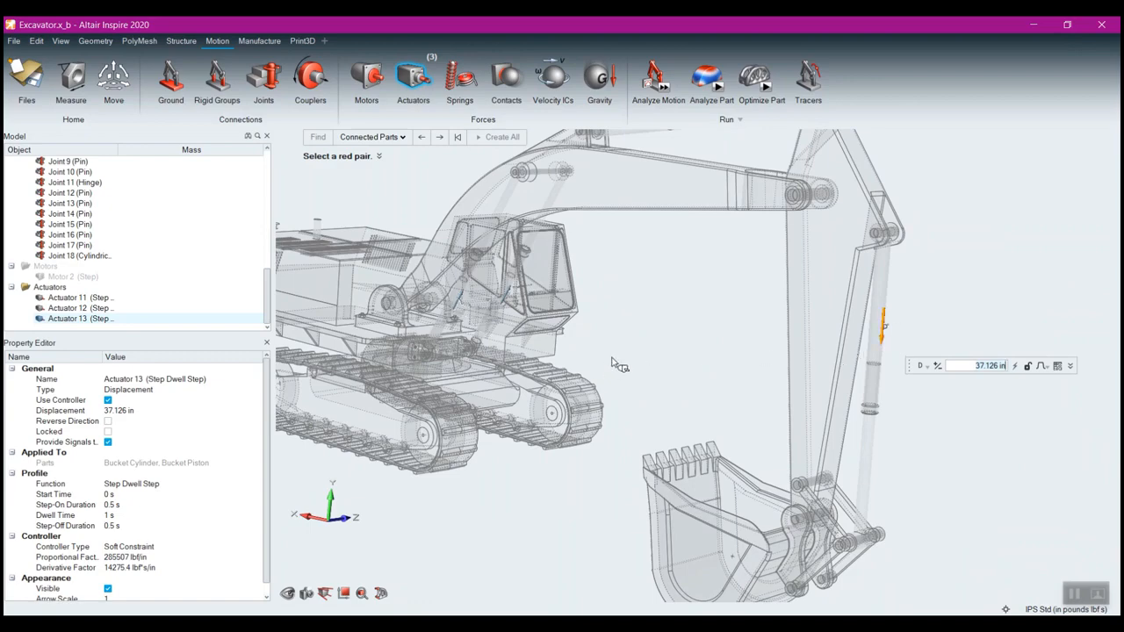
scroll(610, 361, up, 2)
right_drag(508, 343, 753, 433)
scroll(754, 439, up, 3)
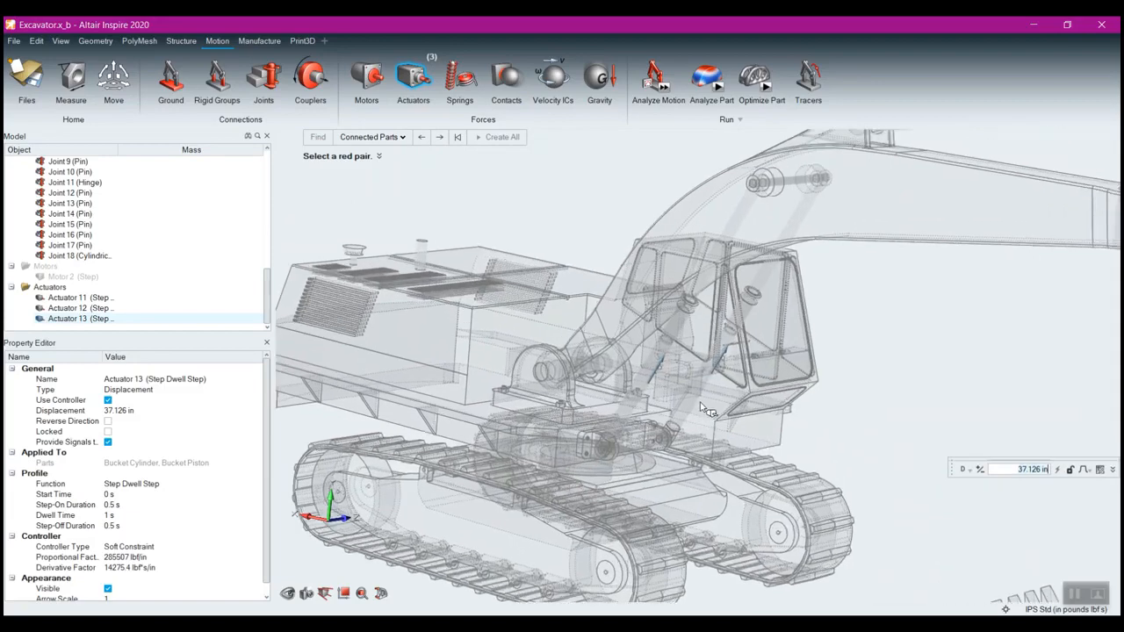
scroll(627, 375, up, 3)
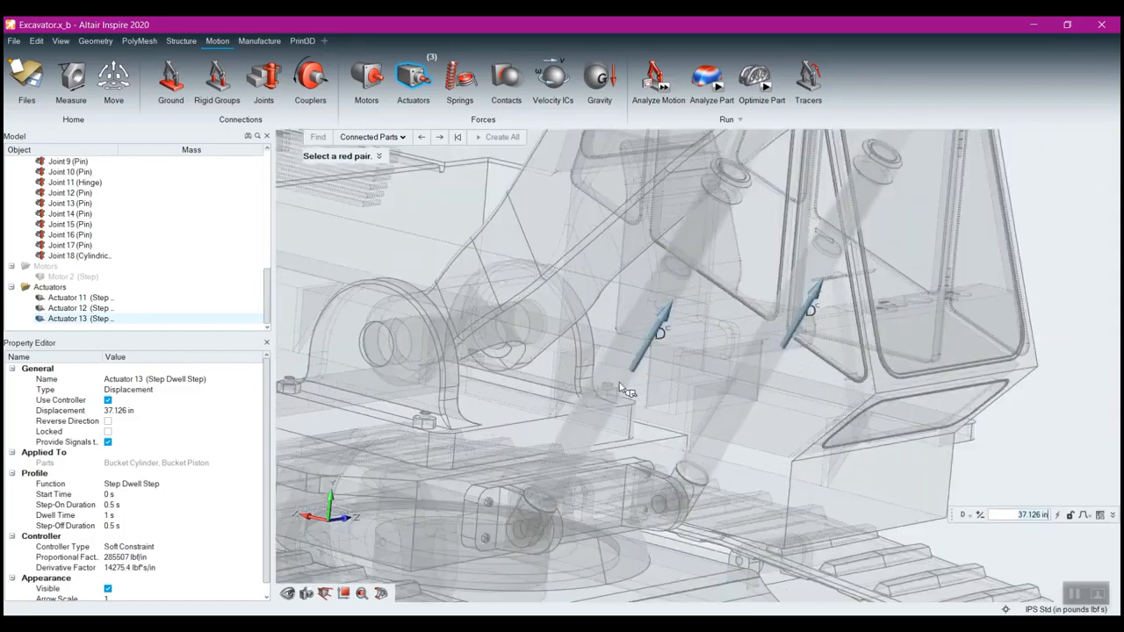
click(655, 339)
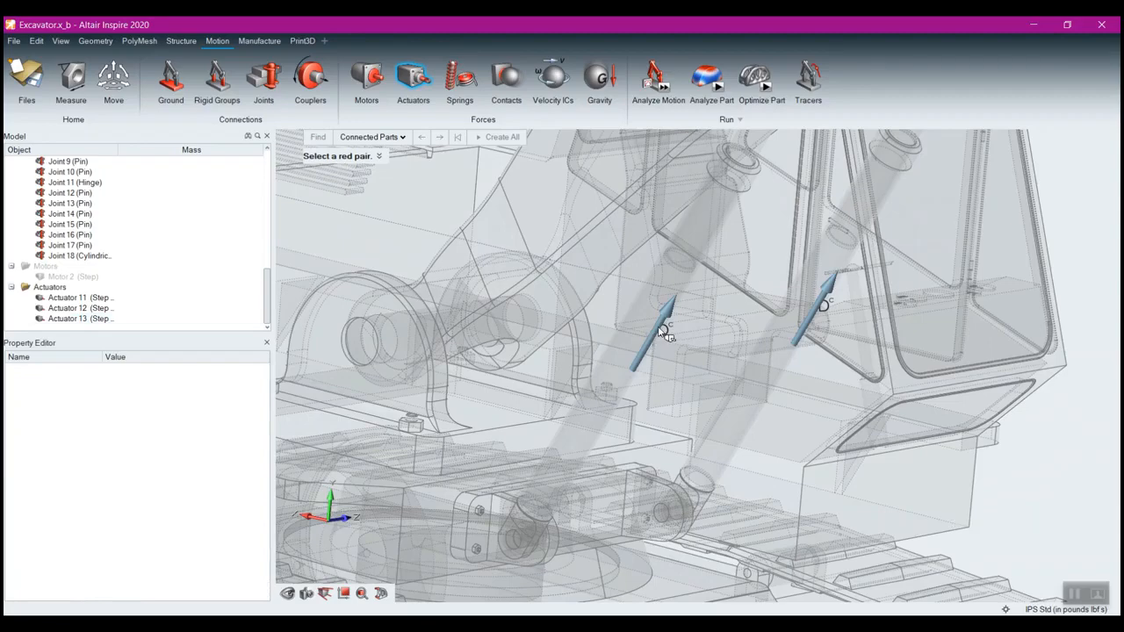
right_click(1025, 507)
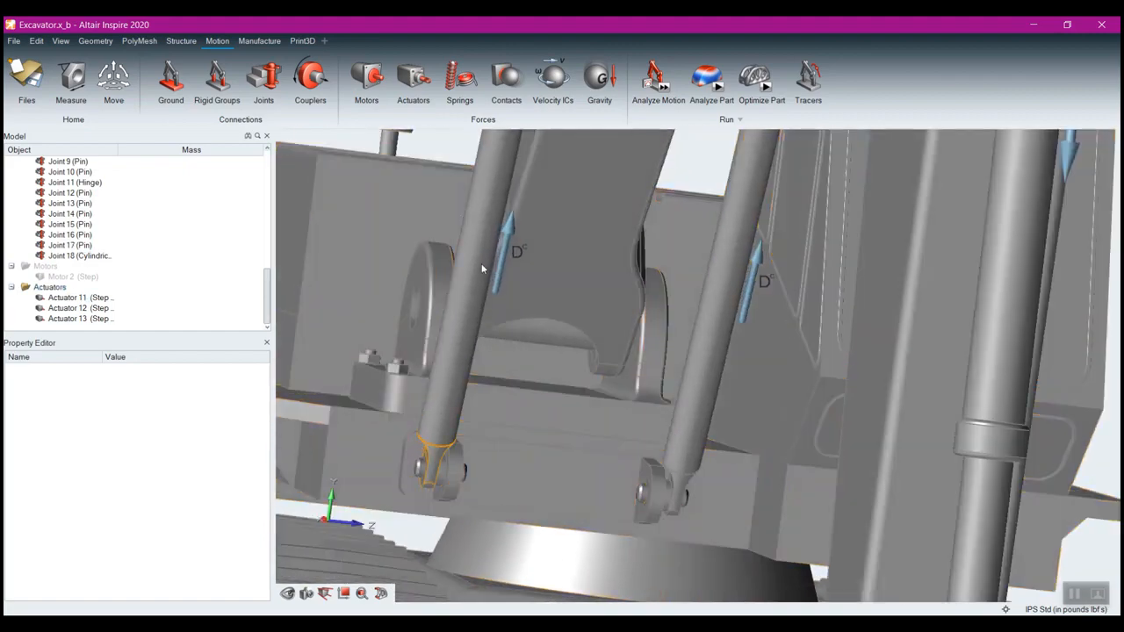
- Set the displacement of both boom cylinder actuators to 12 in
double_click(503, 273)
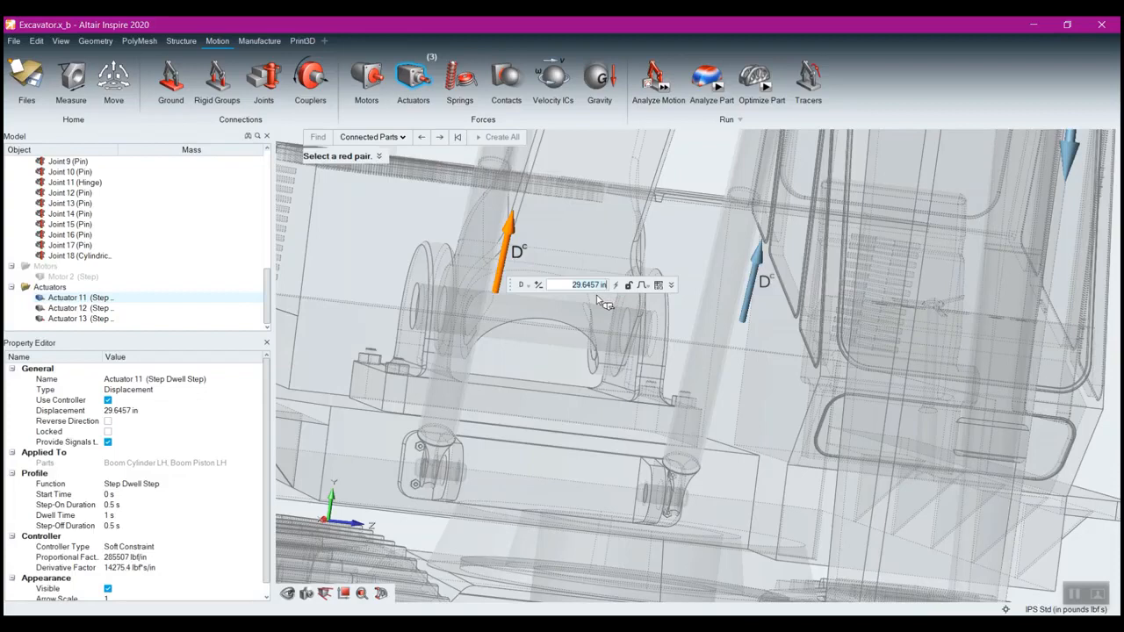
text(12)
click(756, 279)
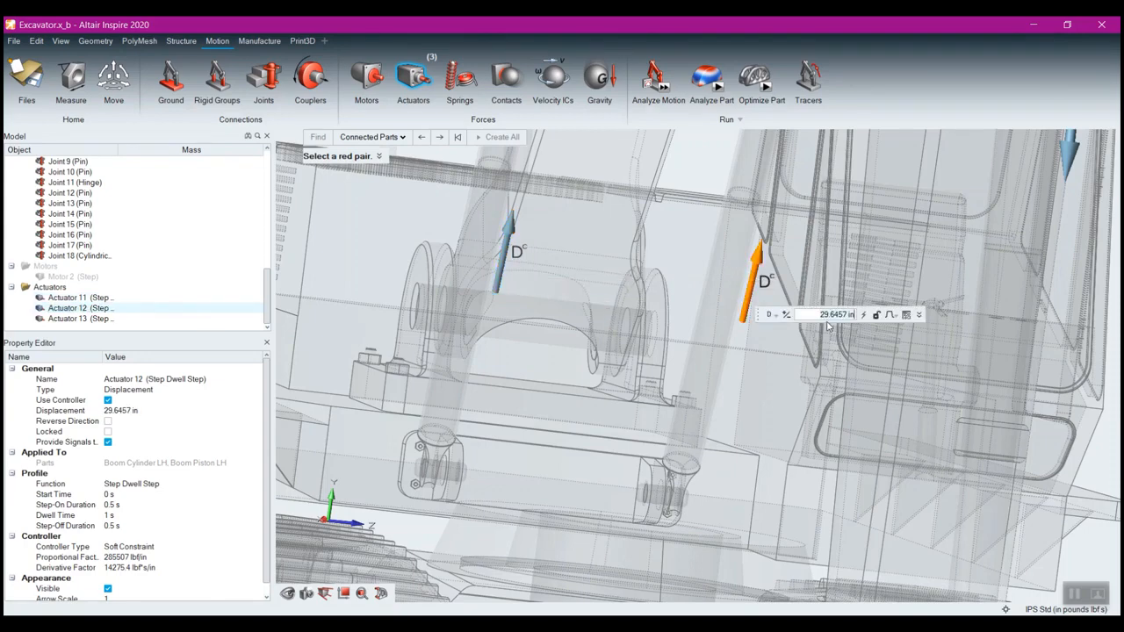
text(12)
key(Return)
- Change the profile function of the boom actuator nearer the cab to Step with a duration of 1 s
click(118, 485)
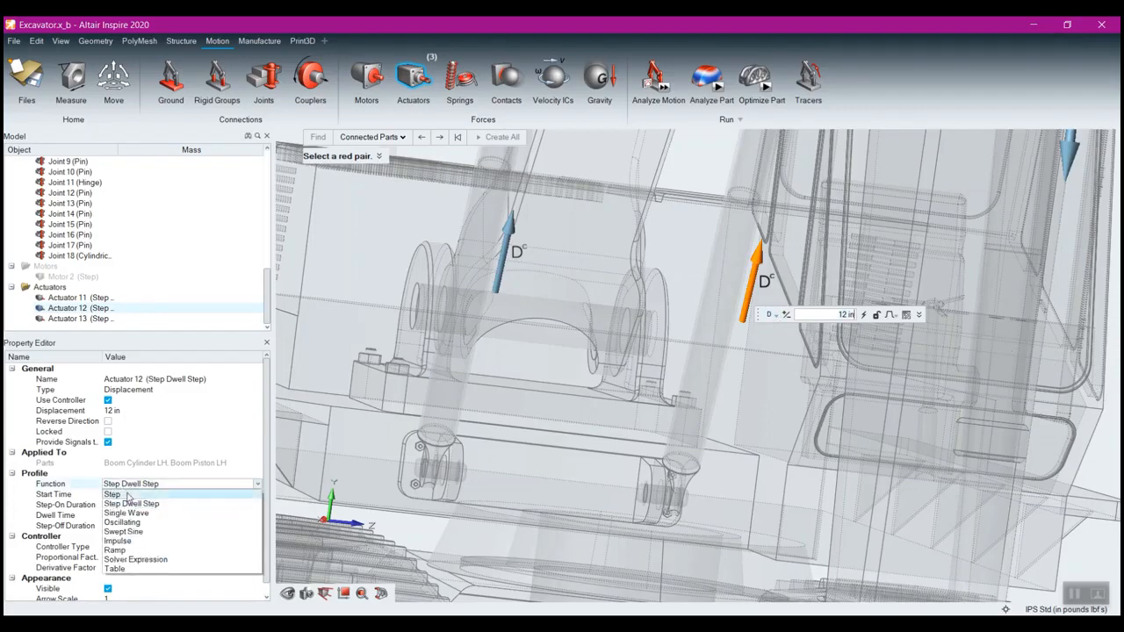
click(127, 496)
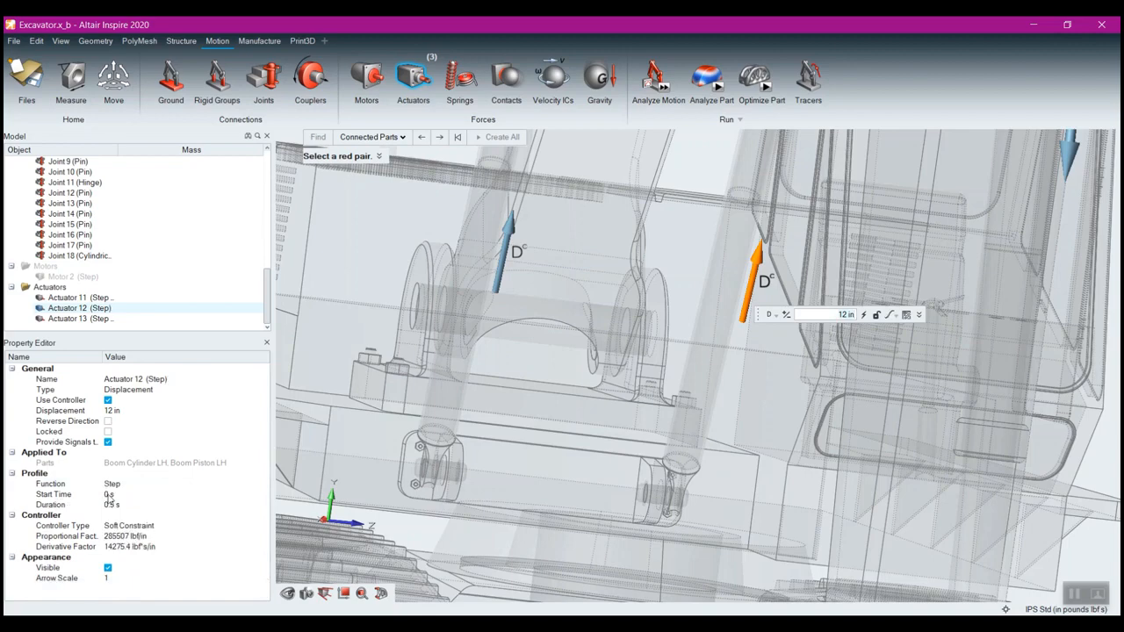
click(112, 506)
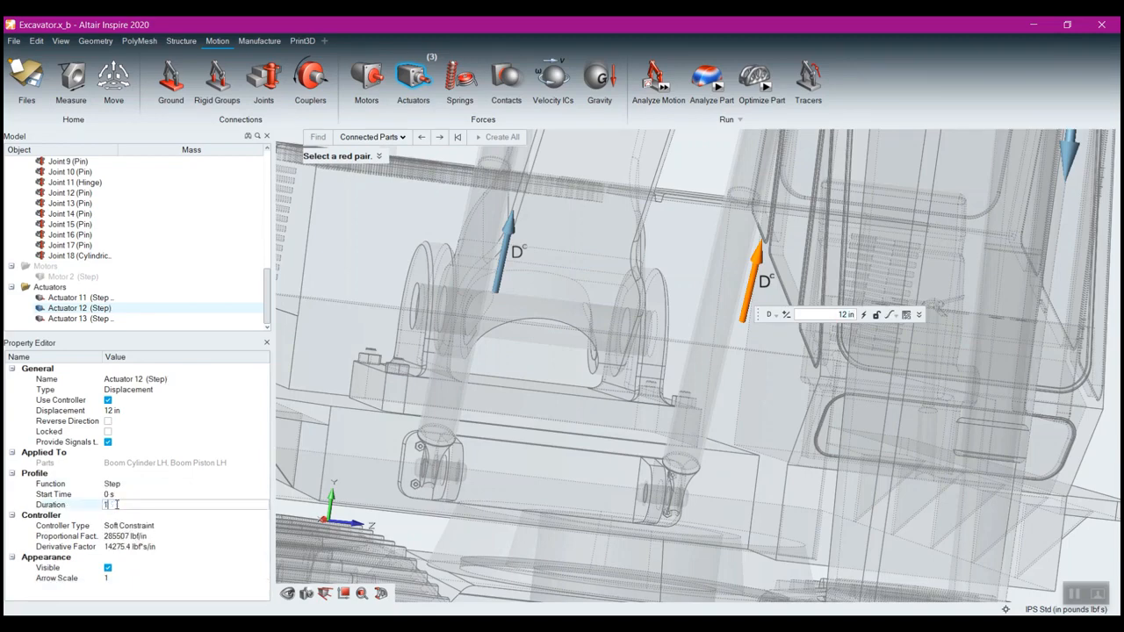
key(Return)
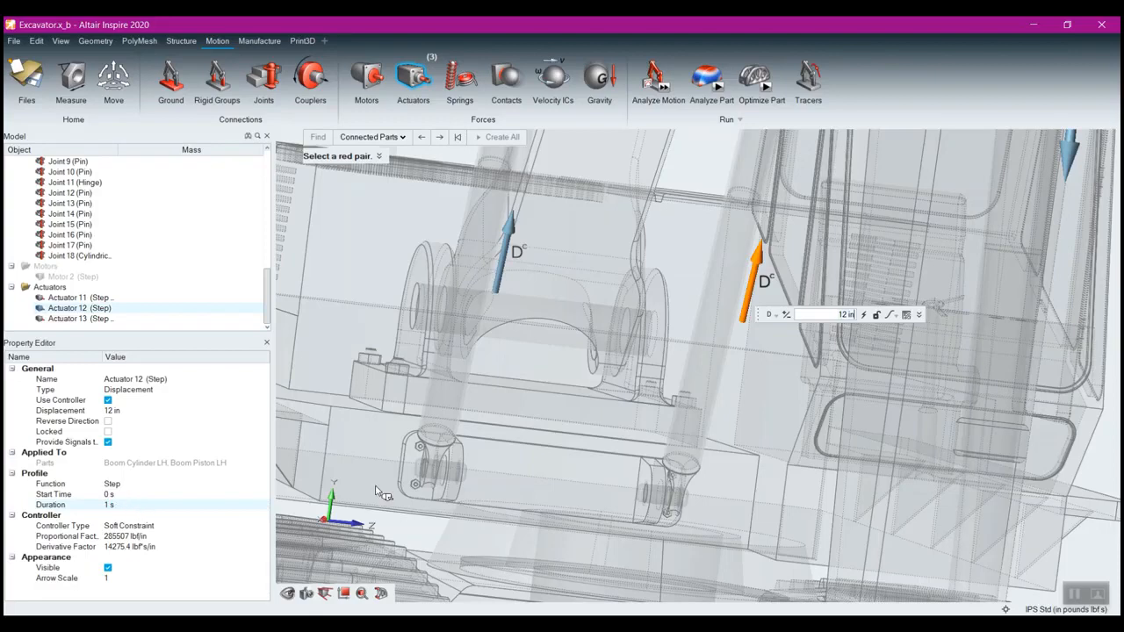
- Give the other boom actuator, farther from the cab, a Step profile with a 1 s duration and exit the Actuators tool
click(505, 270)
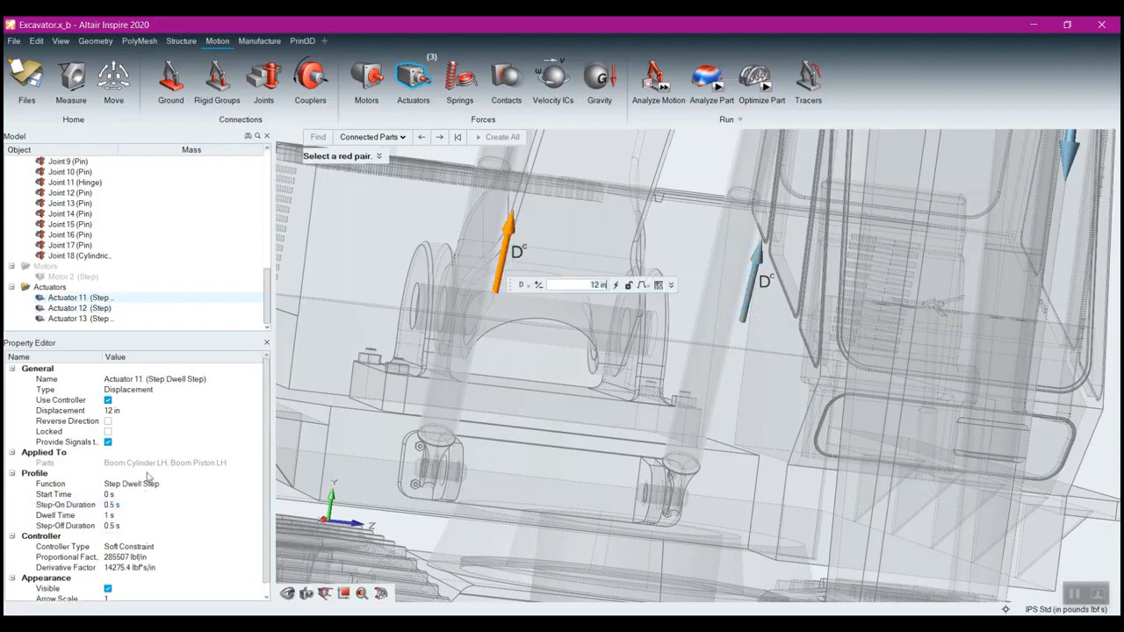
click(132, 484)
click(116, 504)
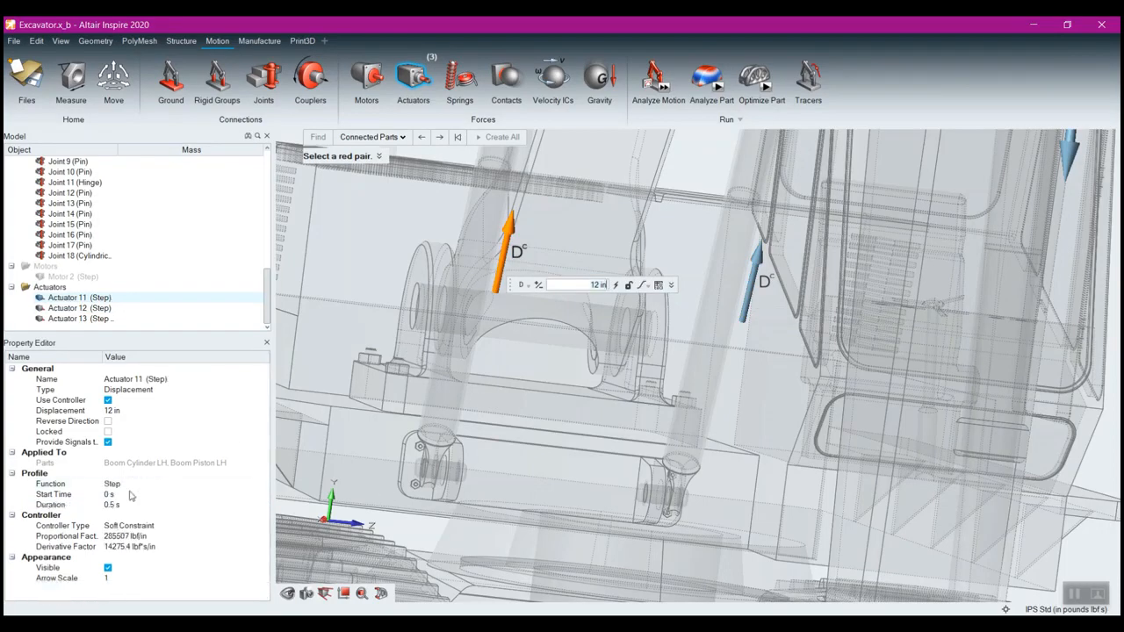
click(114, 505)
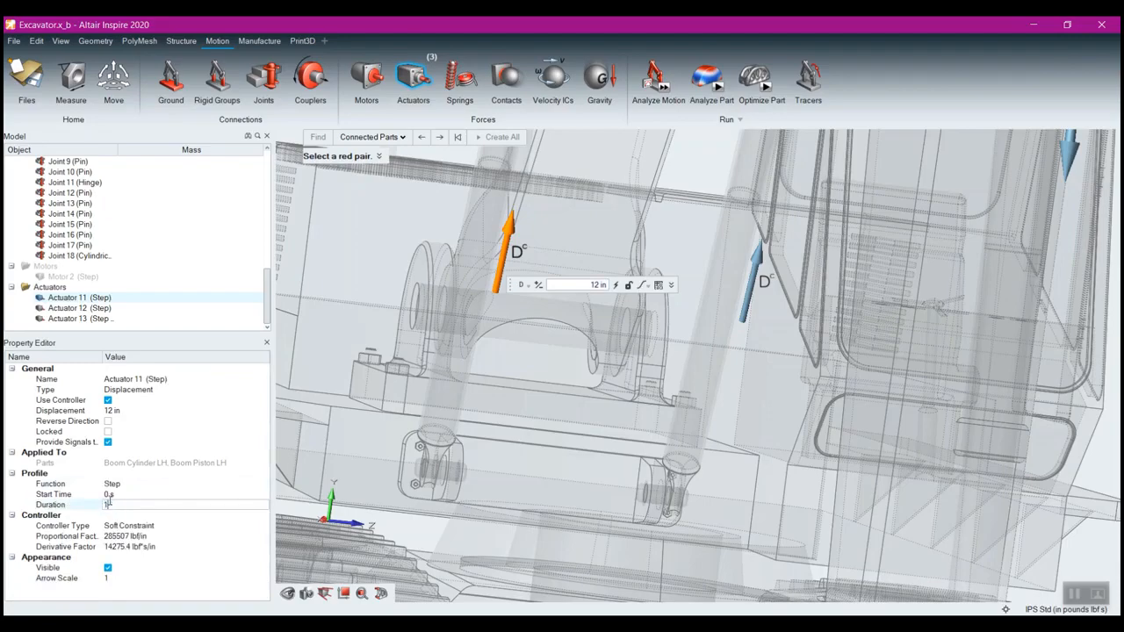
text(1)
key(Return)
scroll(443, 354, down, 10)
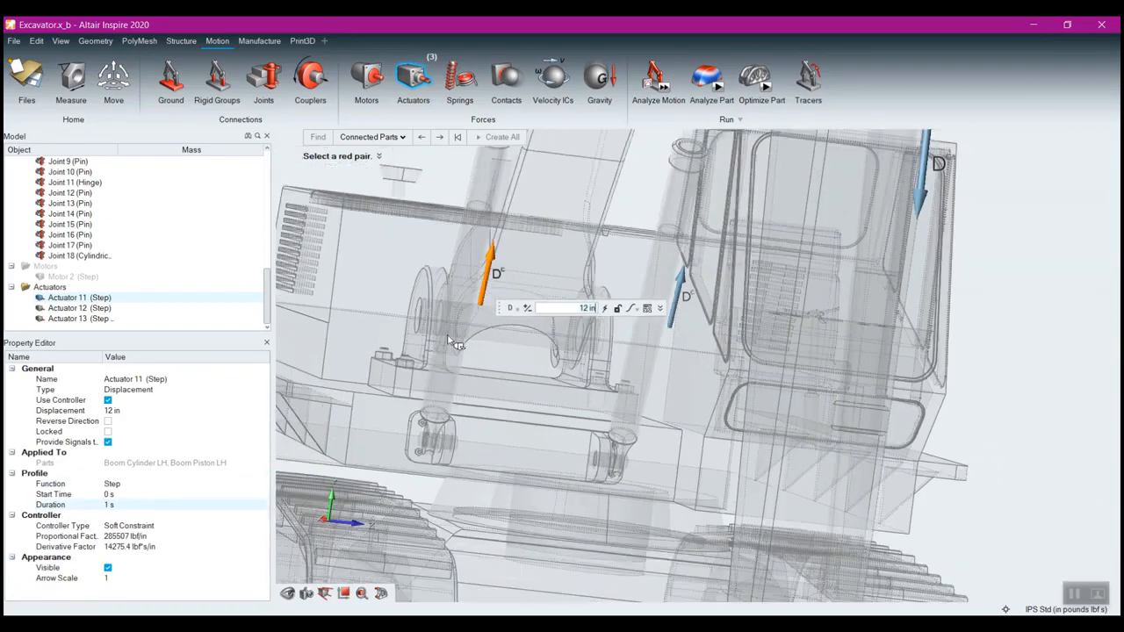
middle_drag(364, 230, 560, 295)
right_click(572, 332)
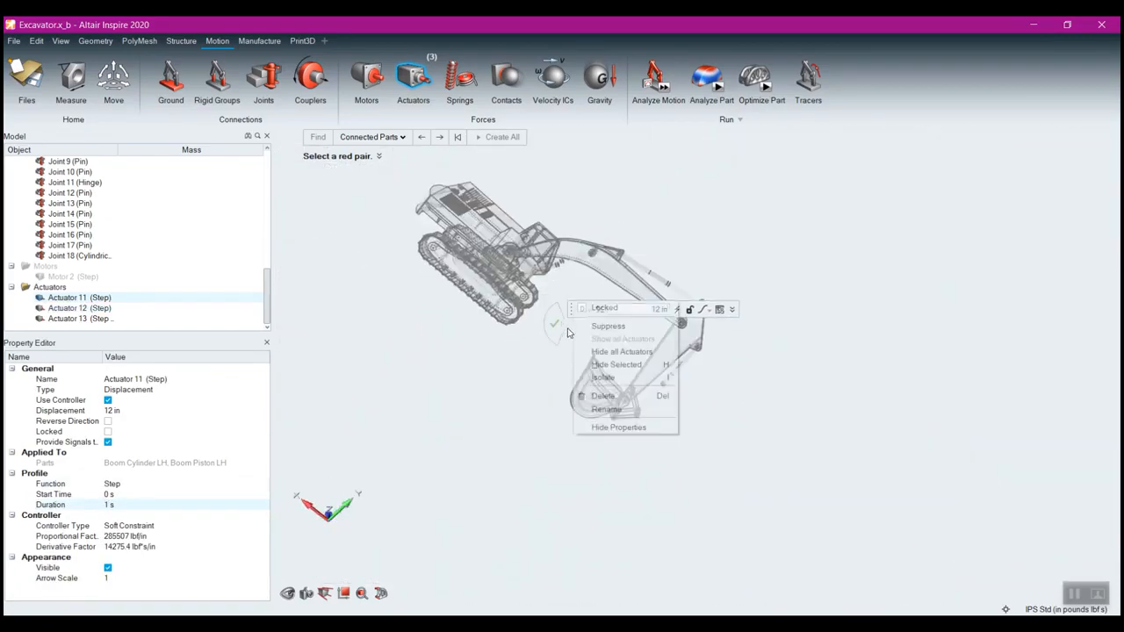
- Run the motion analysis and scrub through the excavator's animation to 0.97 s
middle_drag(637, 306, 473, 181)
click(664, 87)
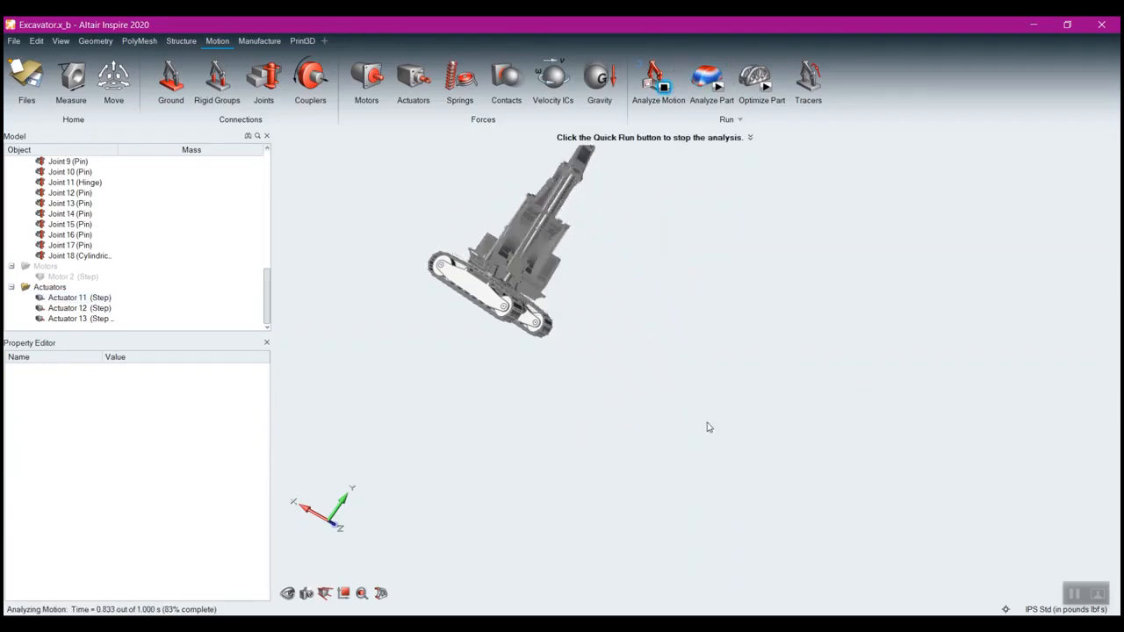
right_drag(817, 354, 559, 382)
scroll(560, 381, up, 6)
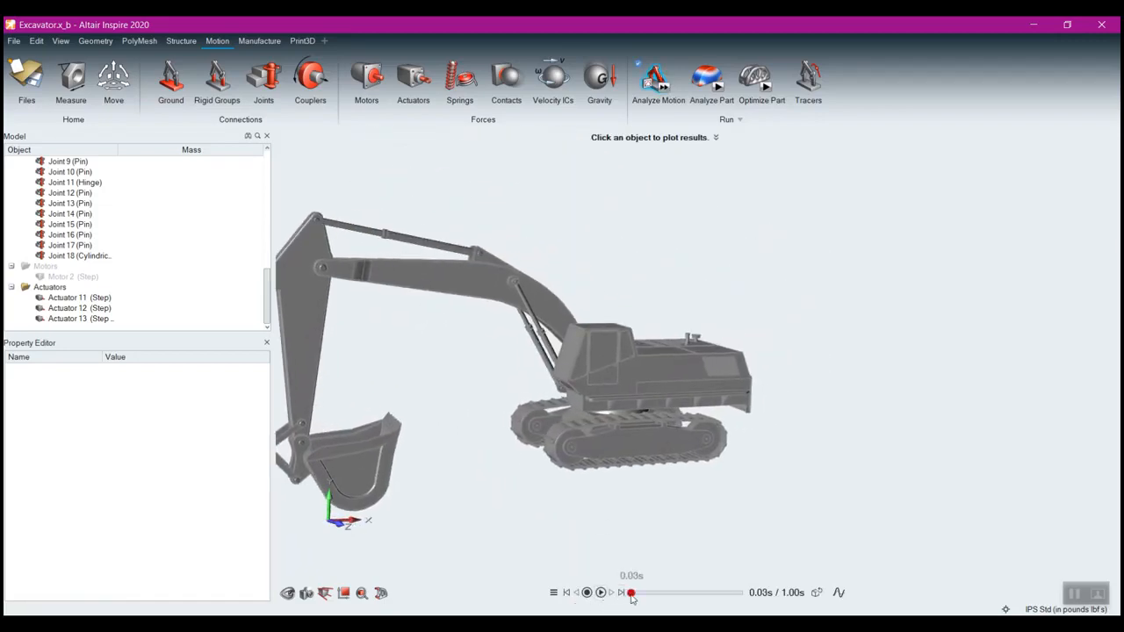
drag(632, 597, 739, 597)
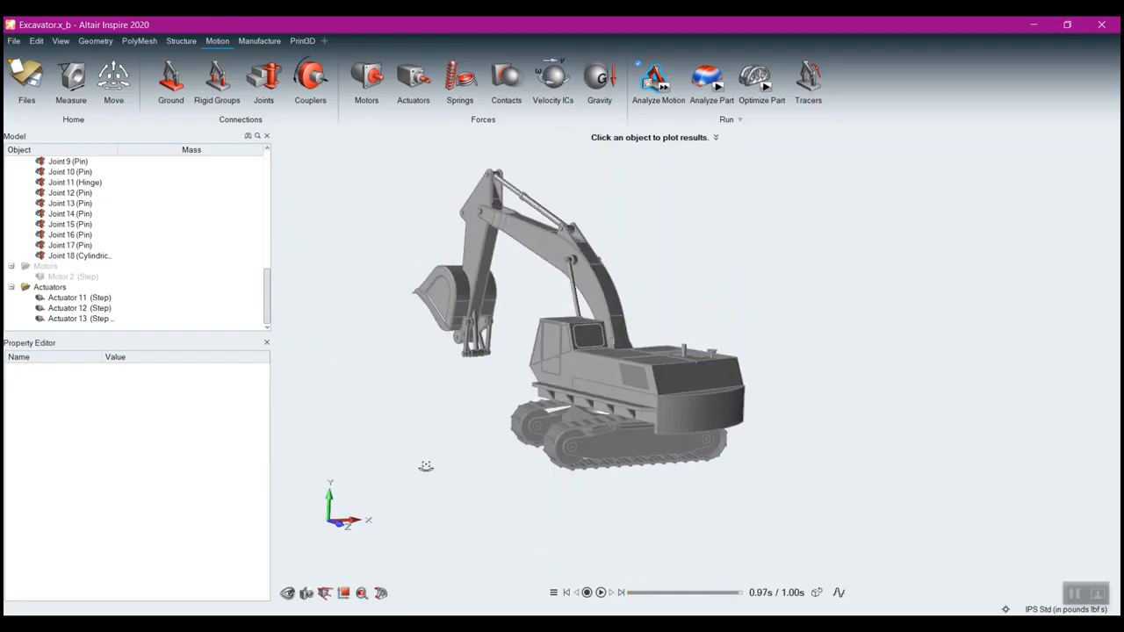
- Plot the required force of the bucket actuator and of the boom actuator farther from the cab
right_drag(425, 466, 684, 414)
right_drag(518, 329, 593, 458)
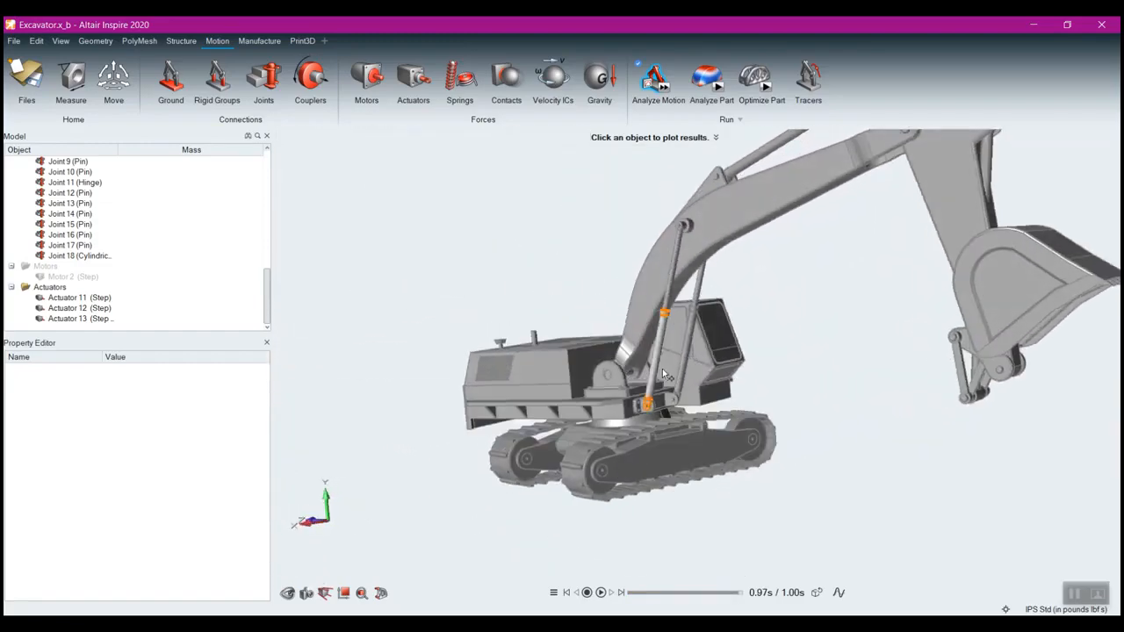
scroll(679, 337, up, 5)
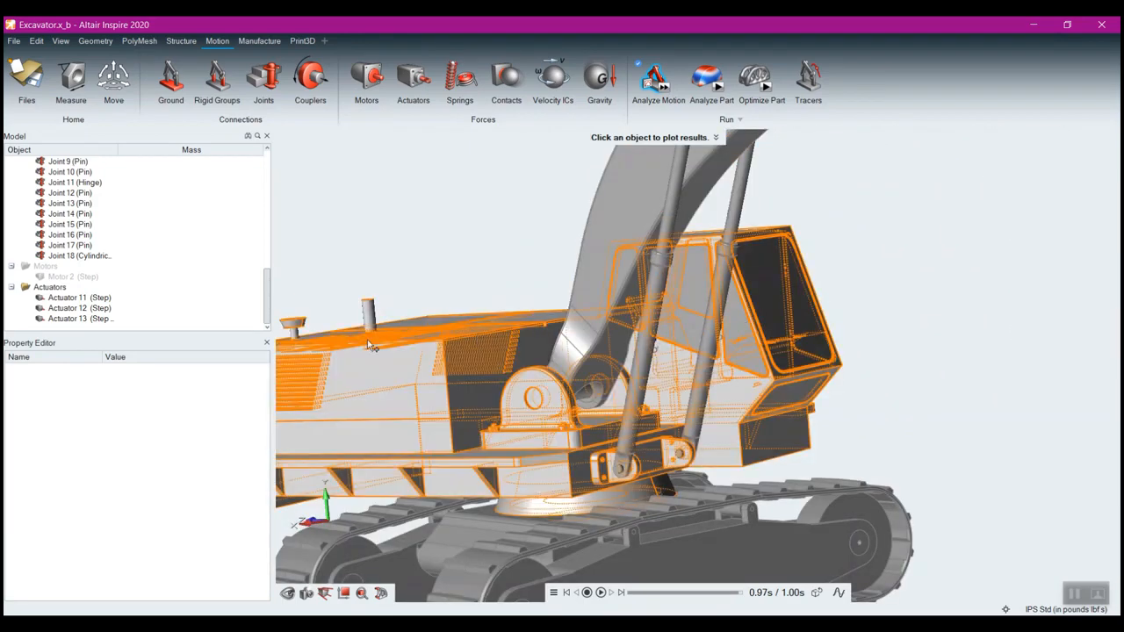
click(79, 319)
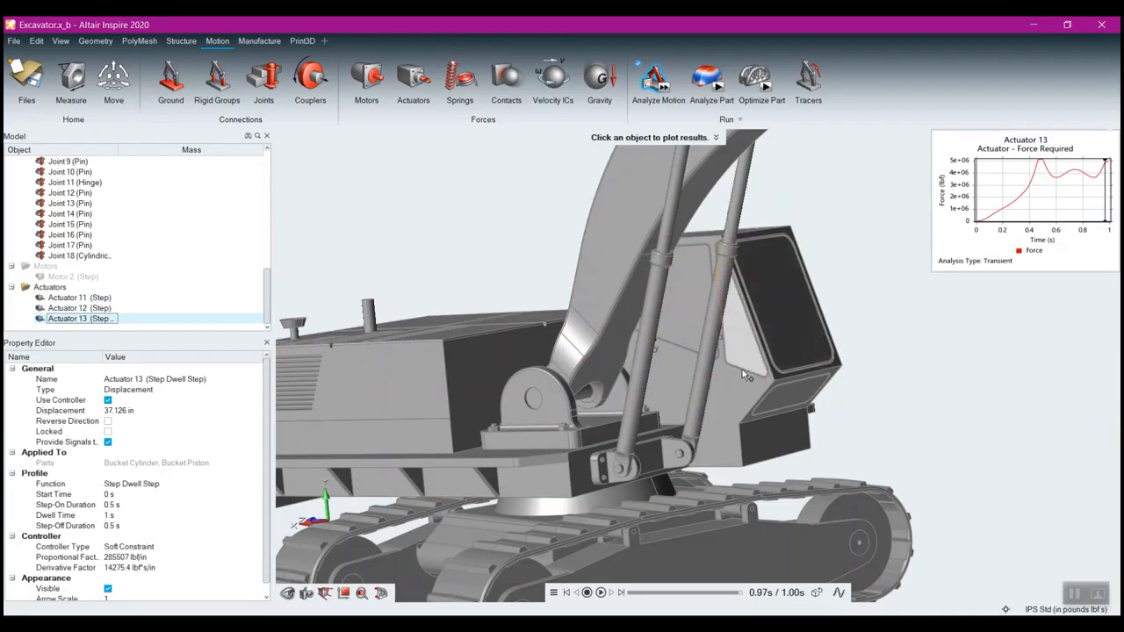
middle_drag(707, 386, 584, 426)
scroll(582, 362, up, 4)
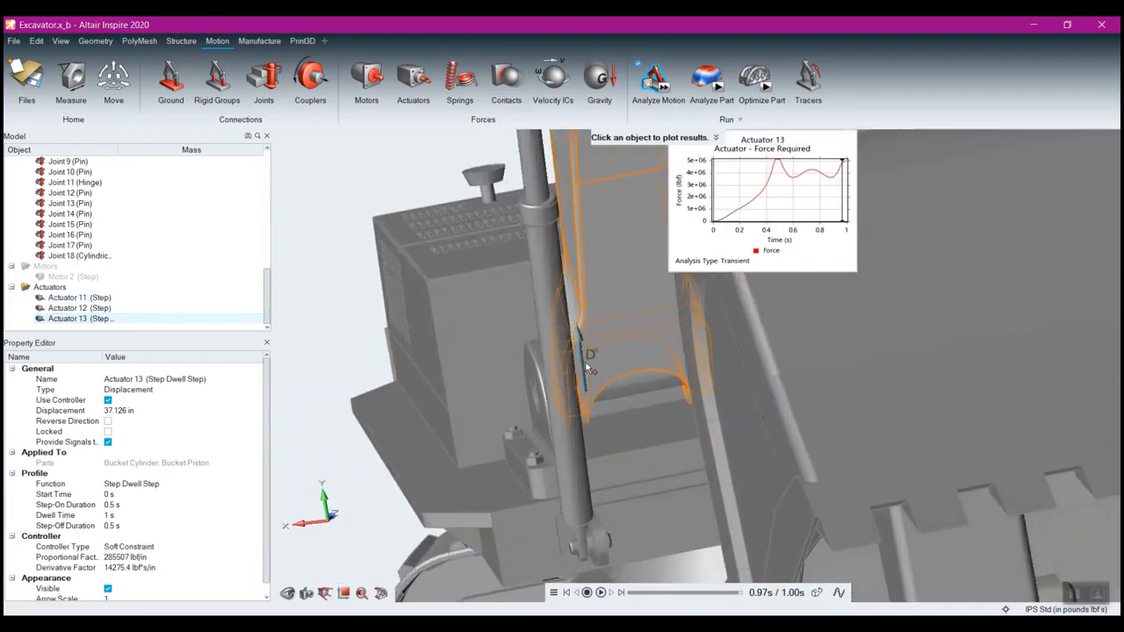
click(582, 360)
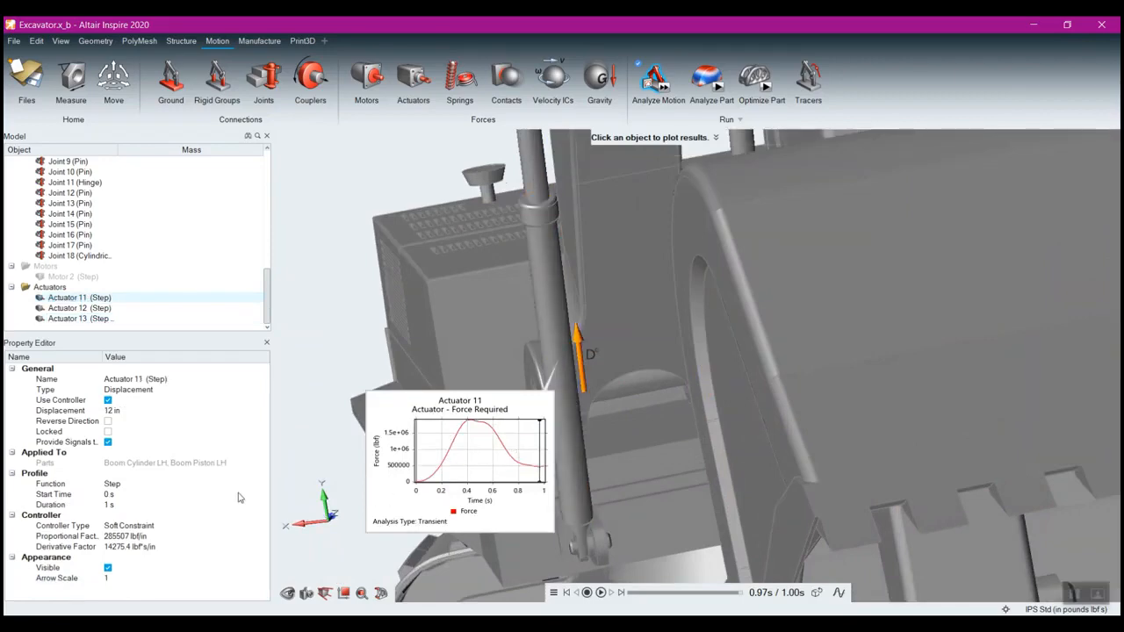
- Exit the motion results and examine the displacement profile curve of the boom actuator farther from the cab
right_click(376, 171)
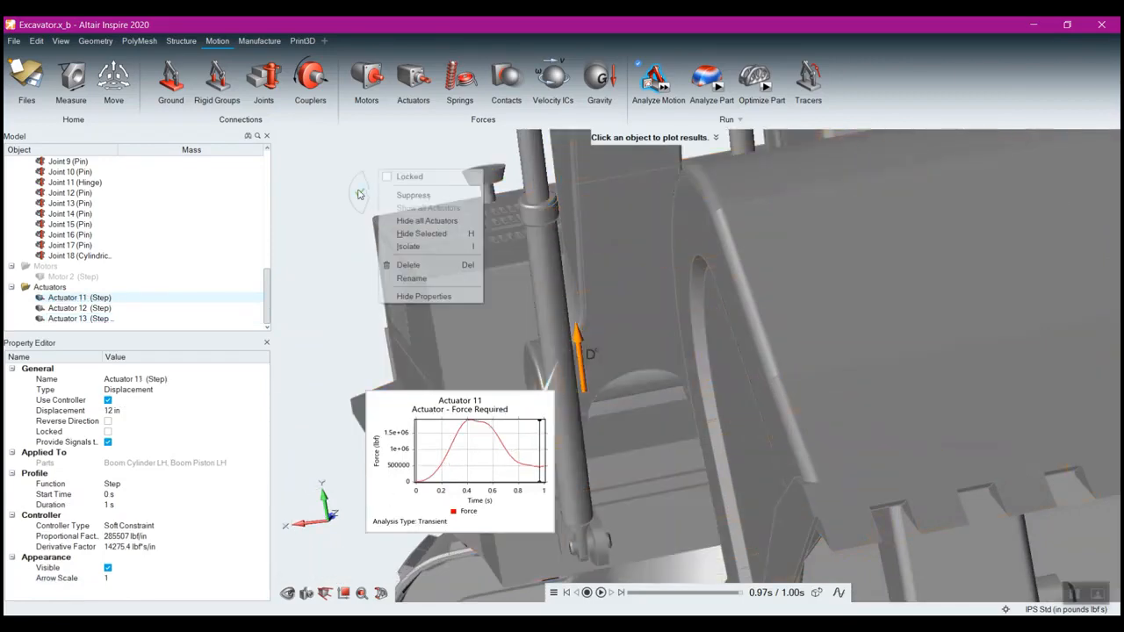
click(405, 250)
middle_drag(948, 395, 760, 387)
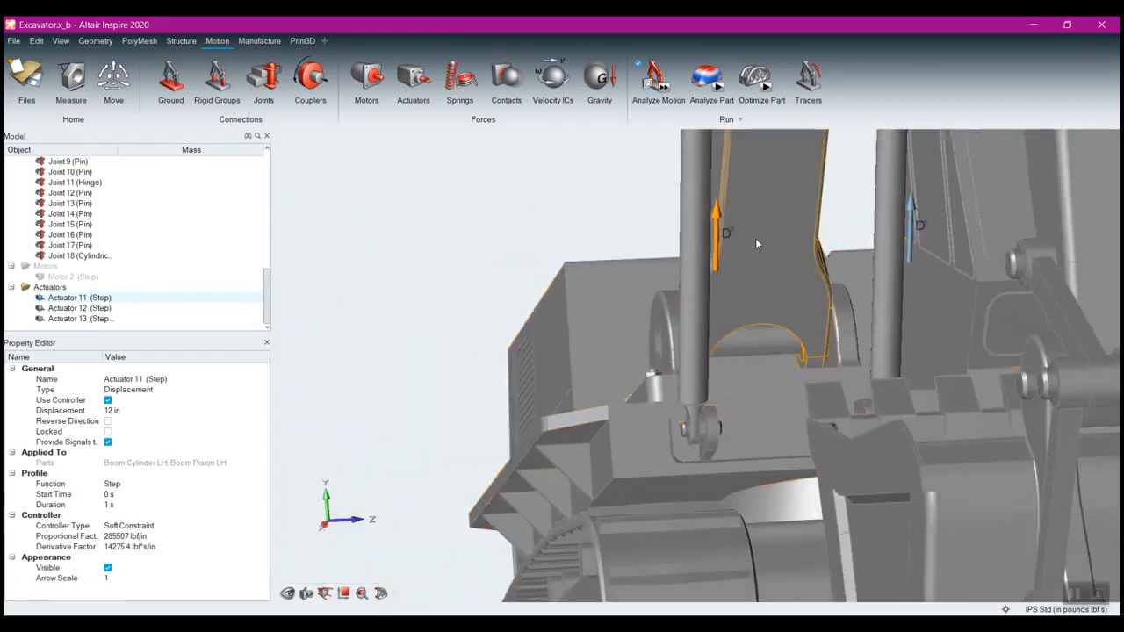
double_click(716, 244)
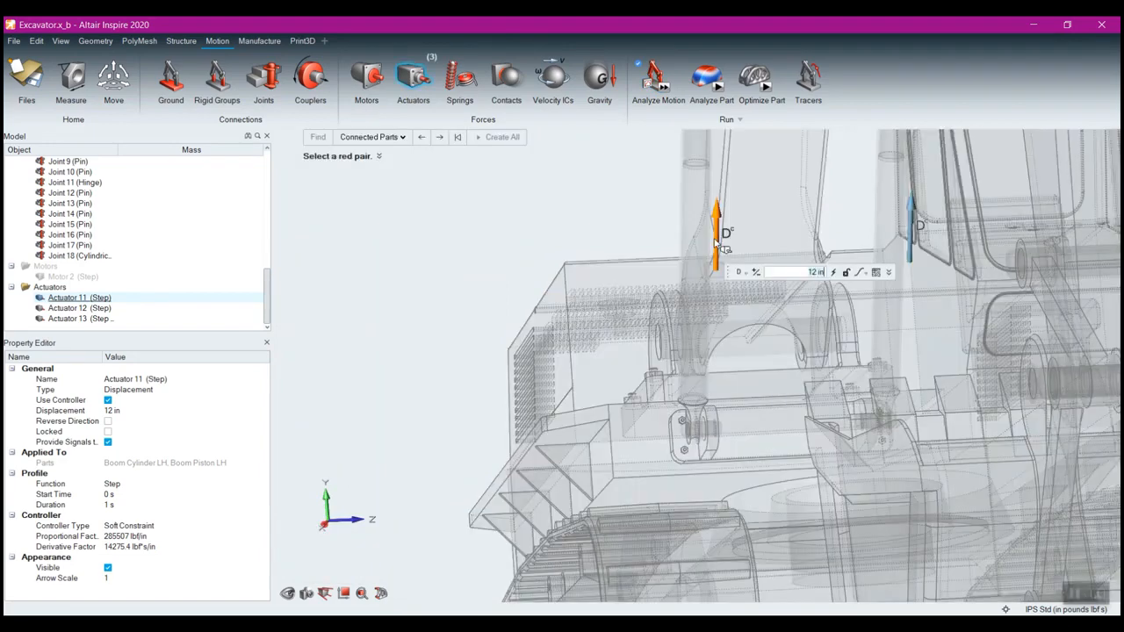
click(876, 273)
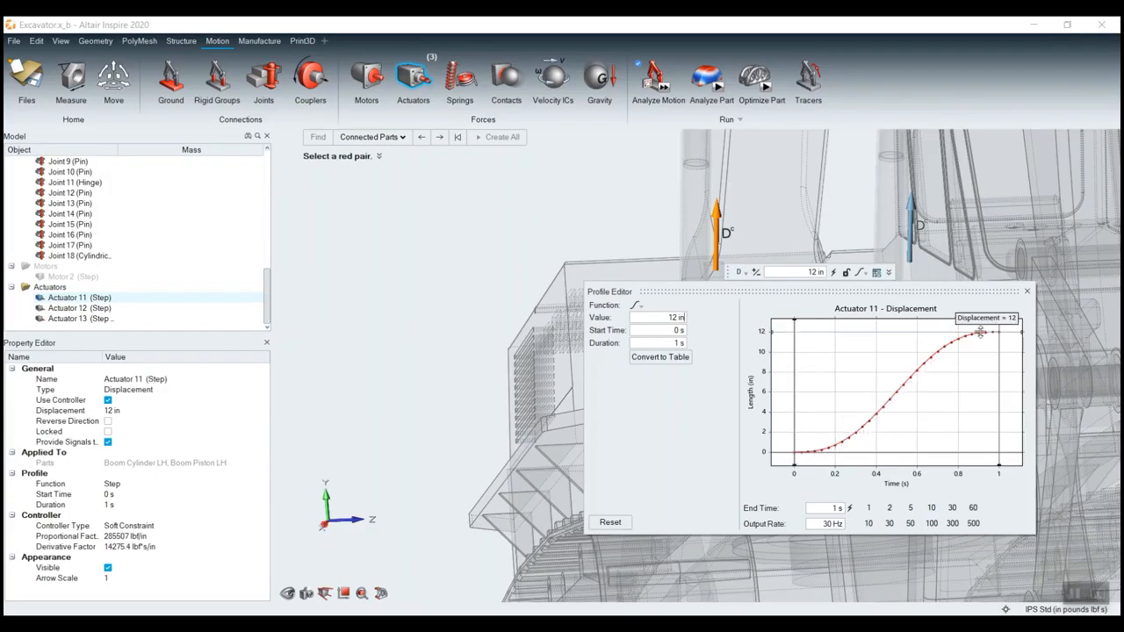
mouse_move(623, 216)
middle_down()
mouse_move(612, 218)
mouse_move(629, 232)
middle_up()
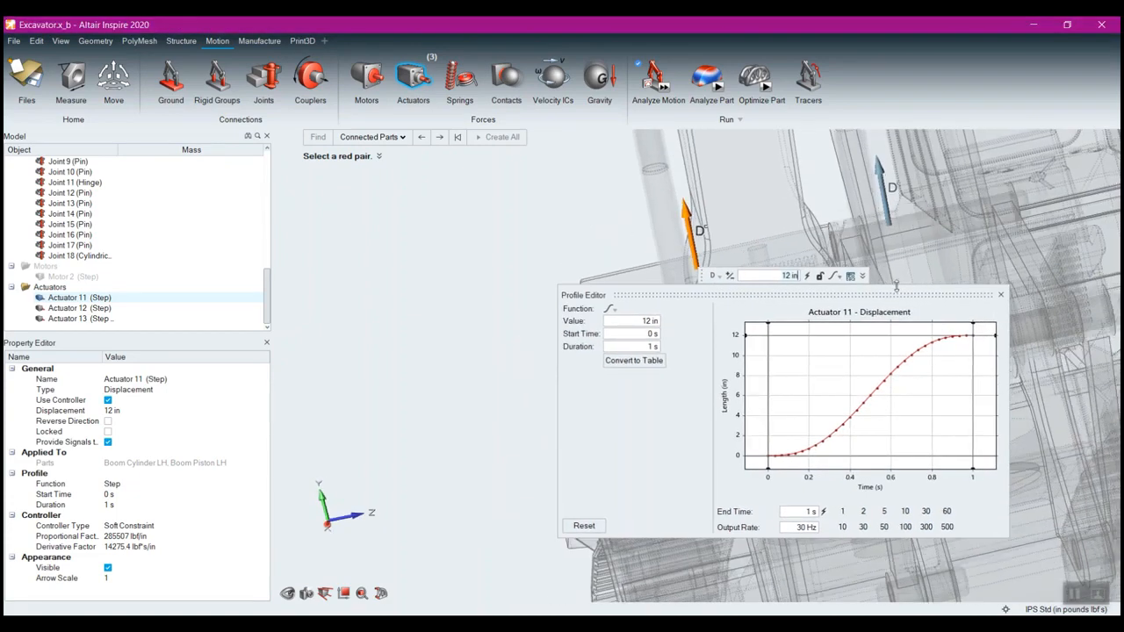
click(1001, 296)
- Reopen the motion results, inspect the boom actuator's required-force plot, and exit to a view of the whole excavator
click(665, 87)
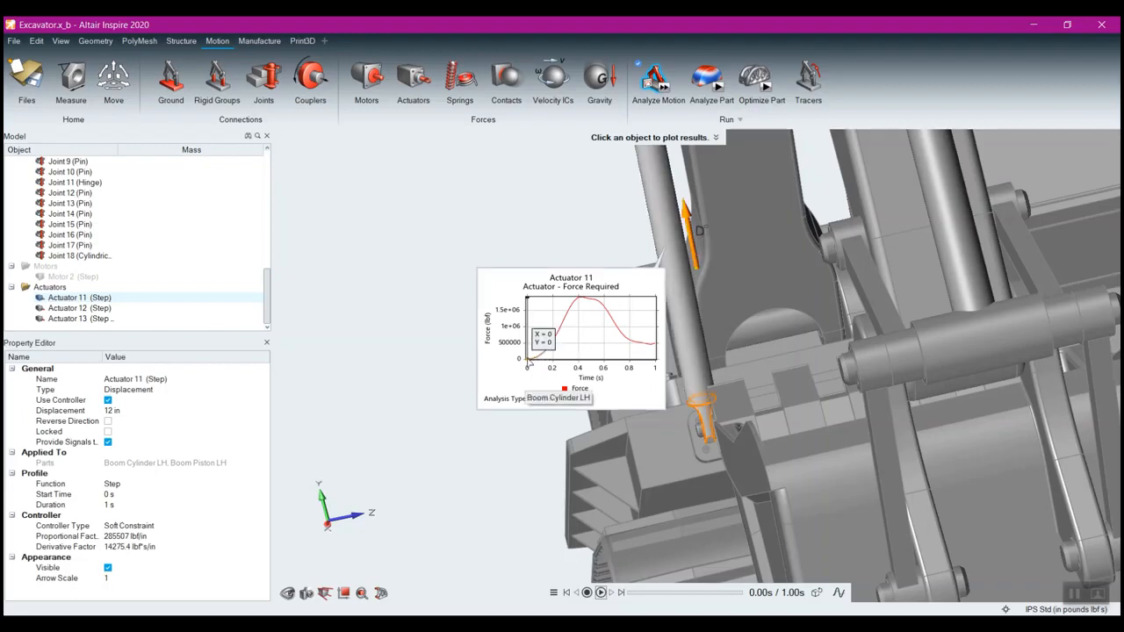
mouse_move(571, 312)
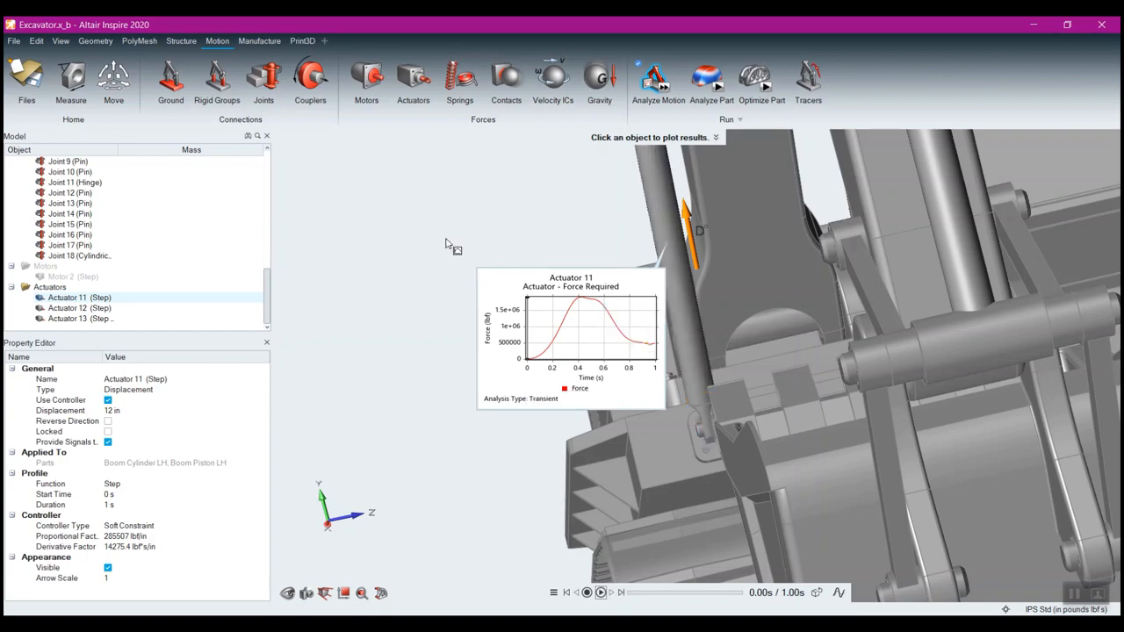
key(Escape)
key(f)
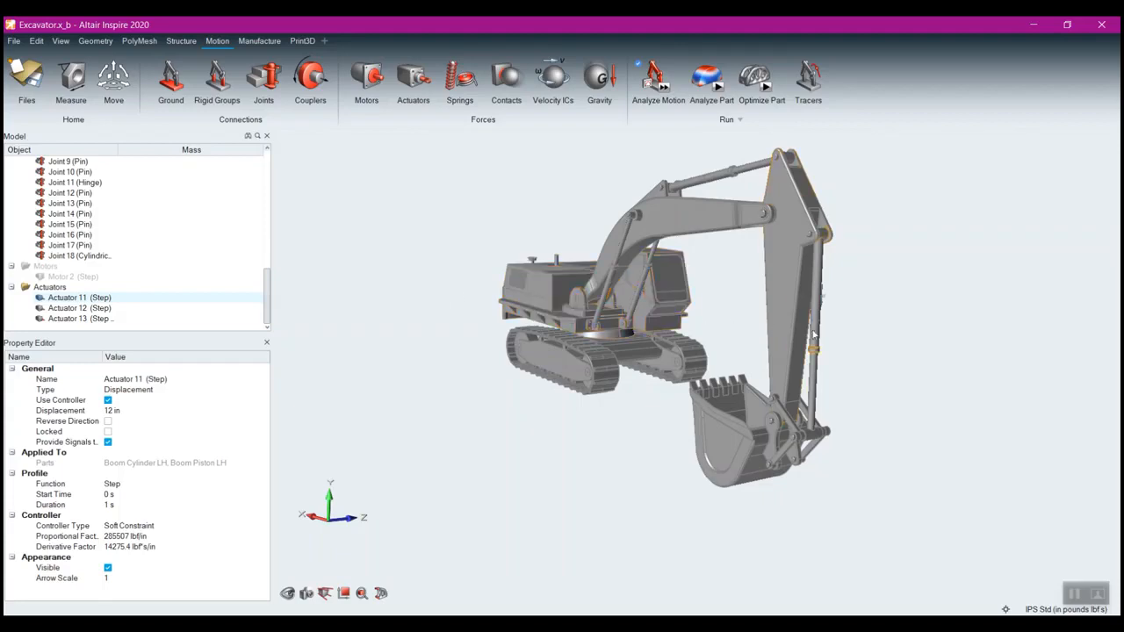
right_drag(893, 342, 673, 375)
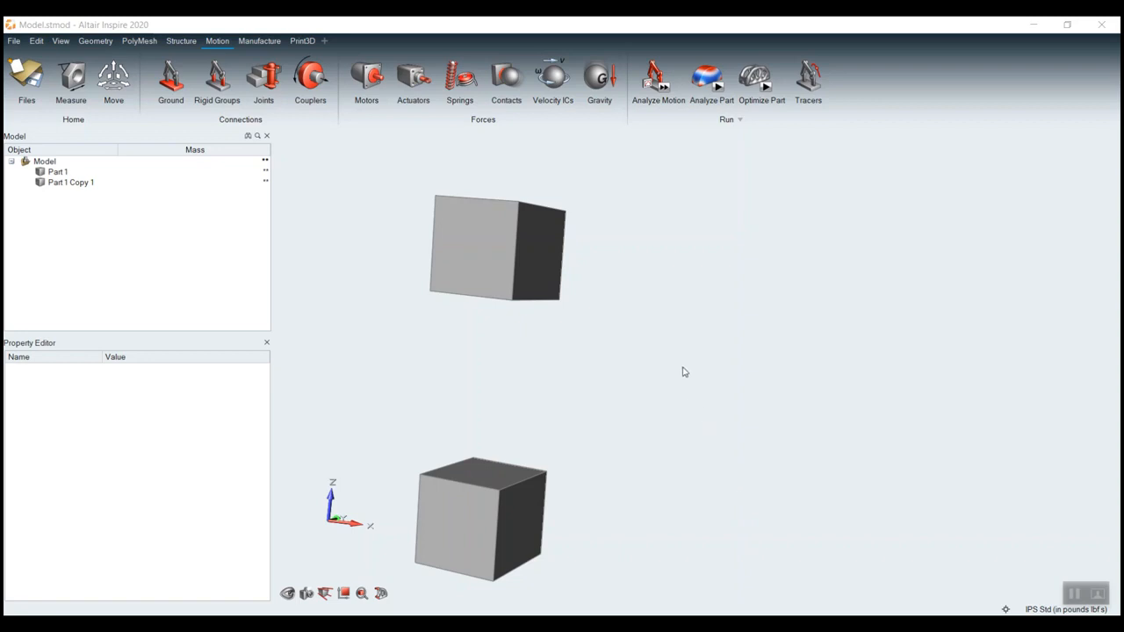
- Ground the upper cube in the two-cube model
click(450, 86)
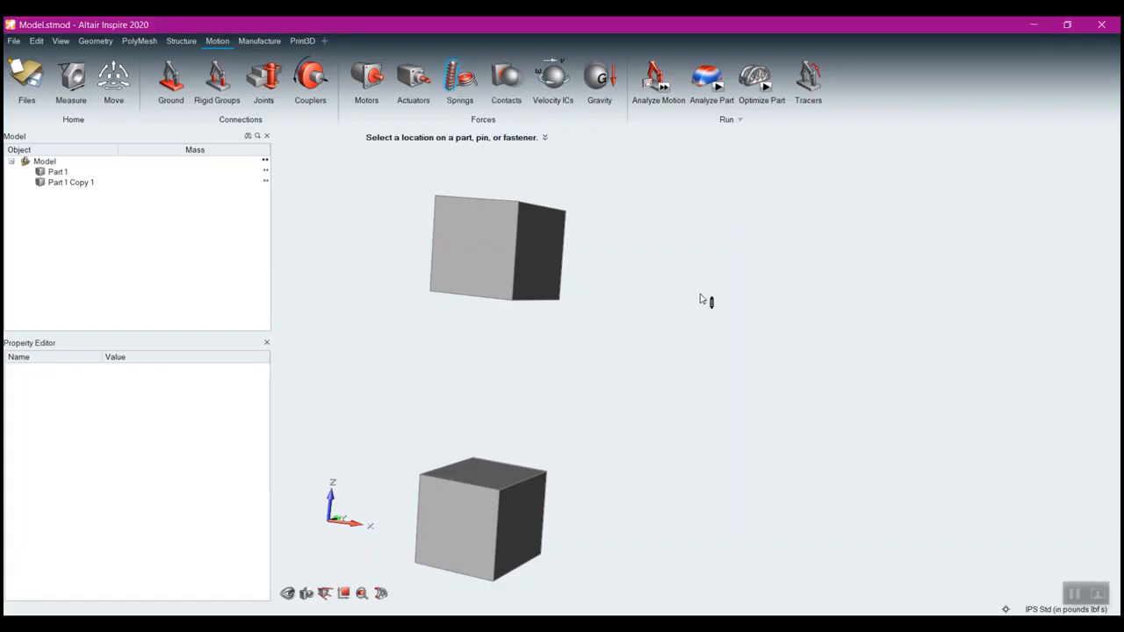
key(Escape)
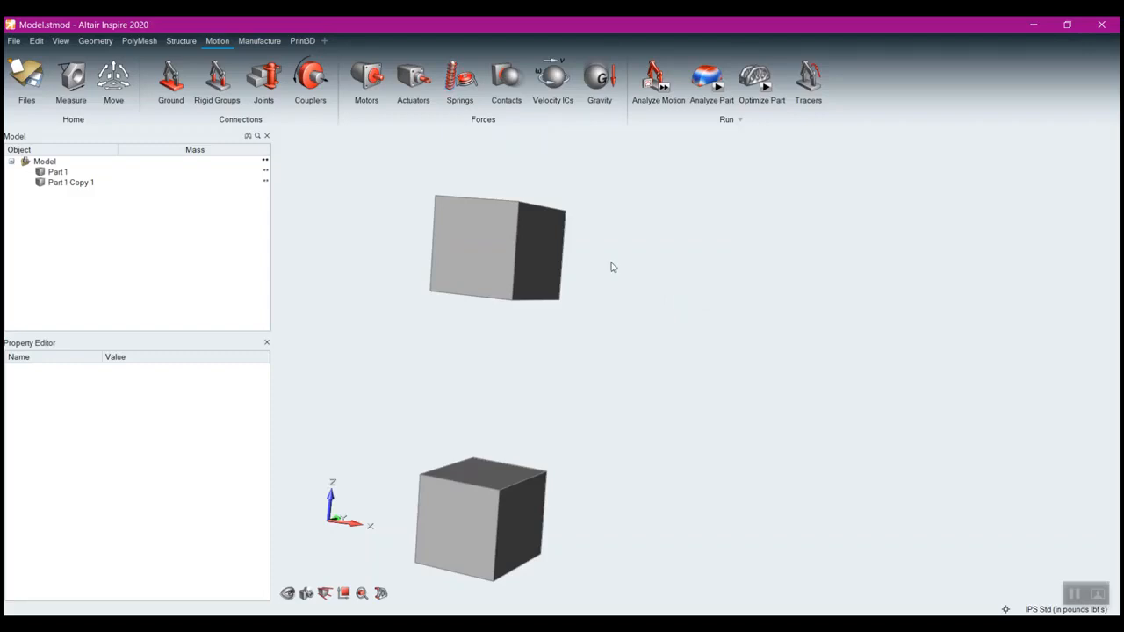
click(181, 84)
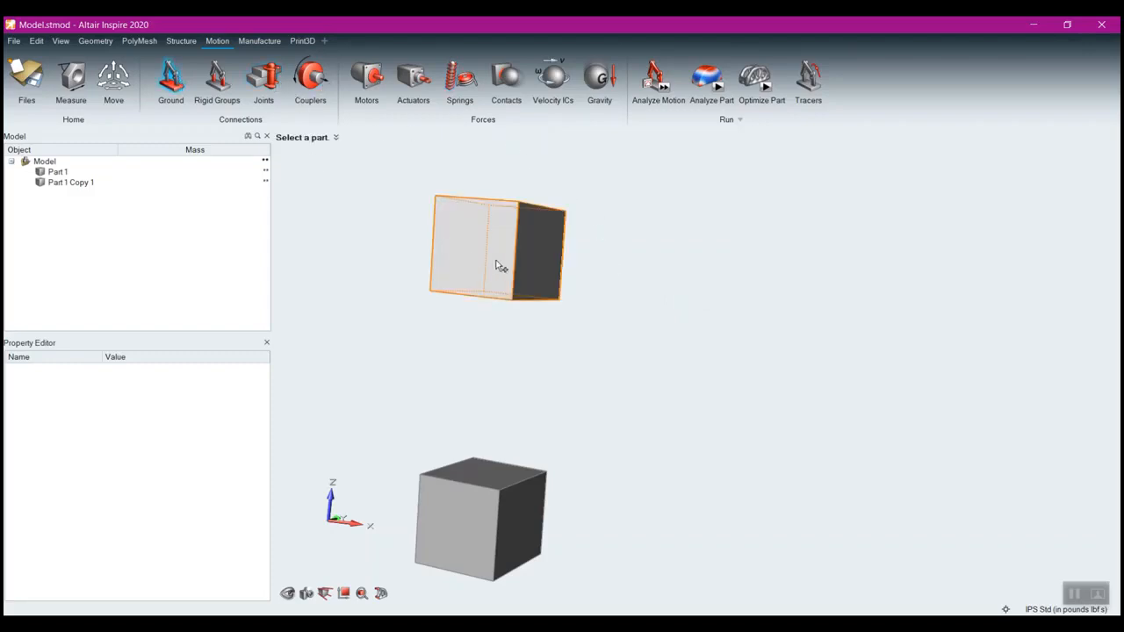
click(501, 263)
right_click(689, 296)
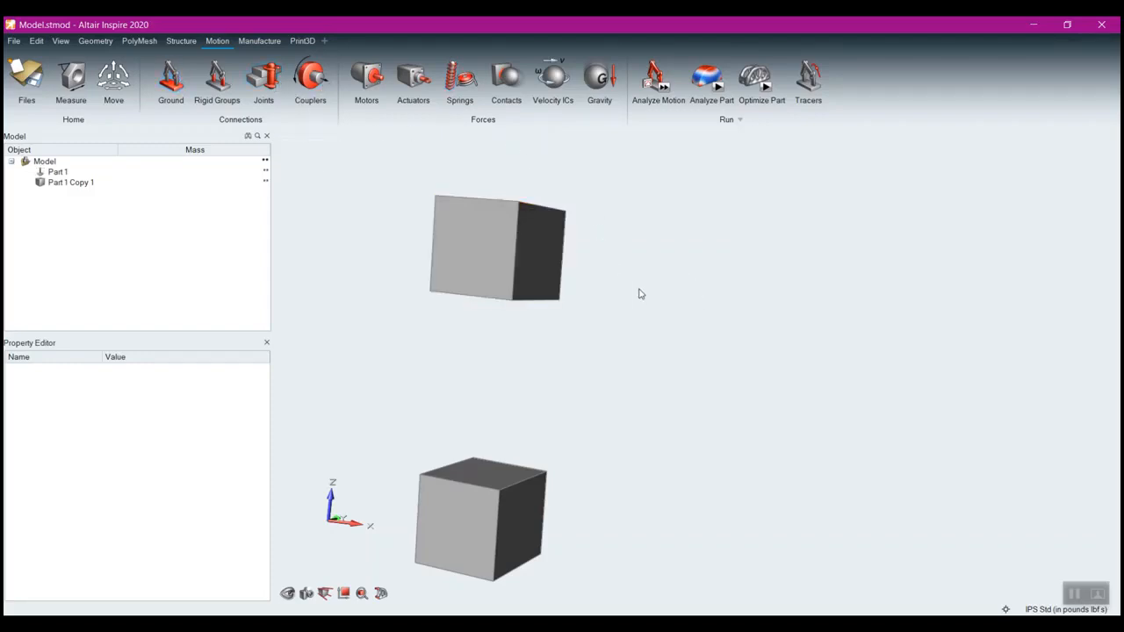
- Run a transient motion analysis of the two cubes with an end time of 1 s
click(675, 88)
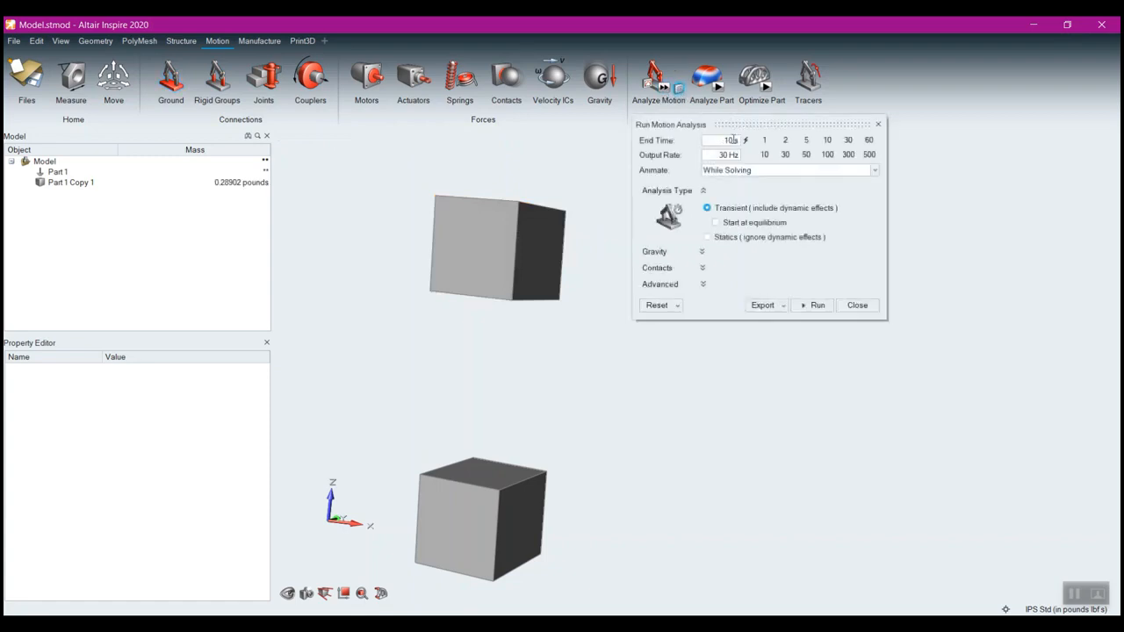
click(764, 141)
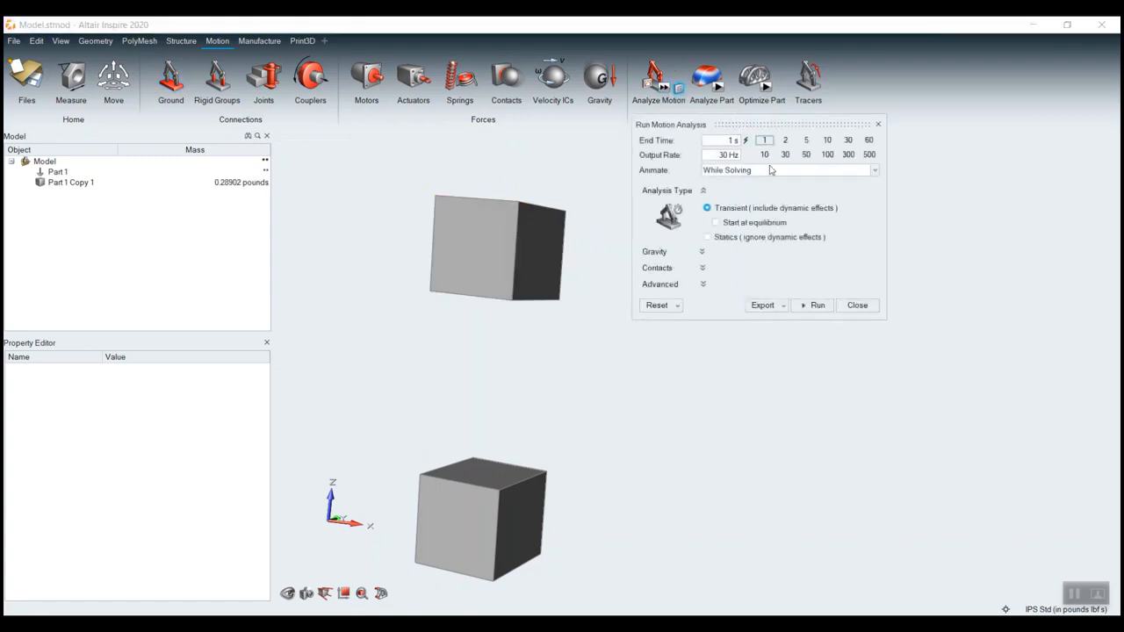
click(816, 306)
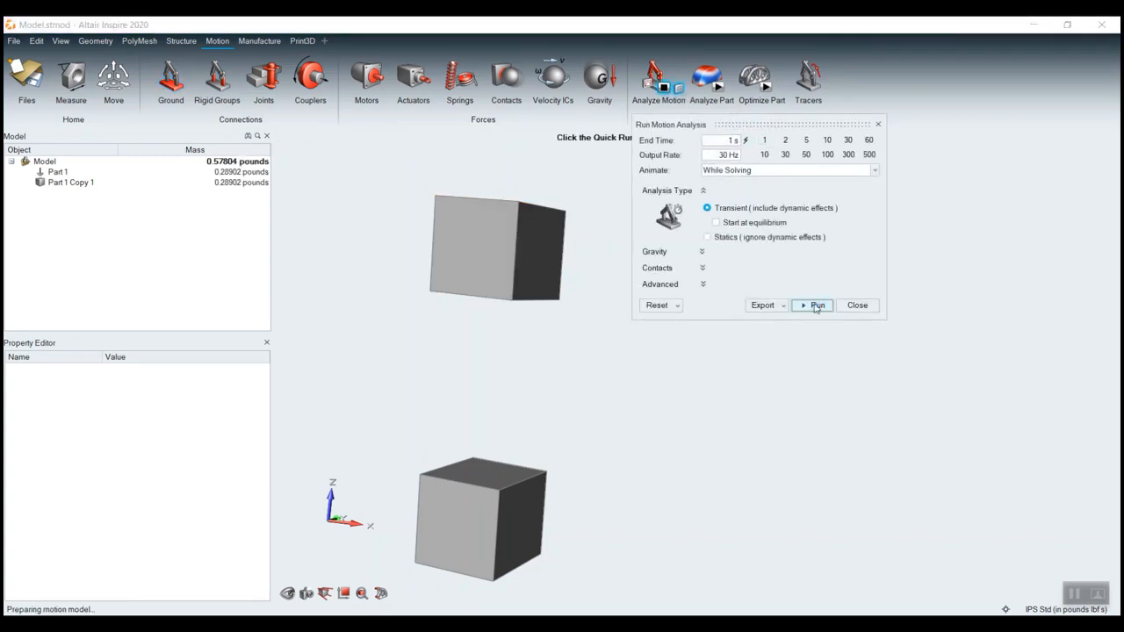
click(866, 307)
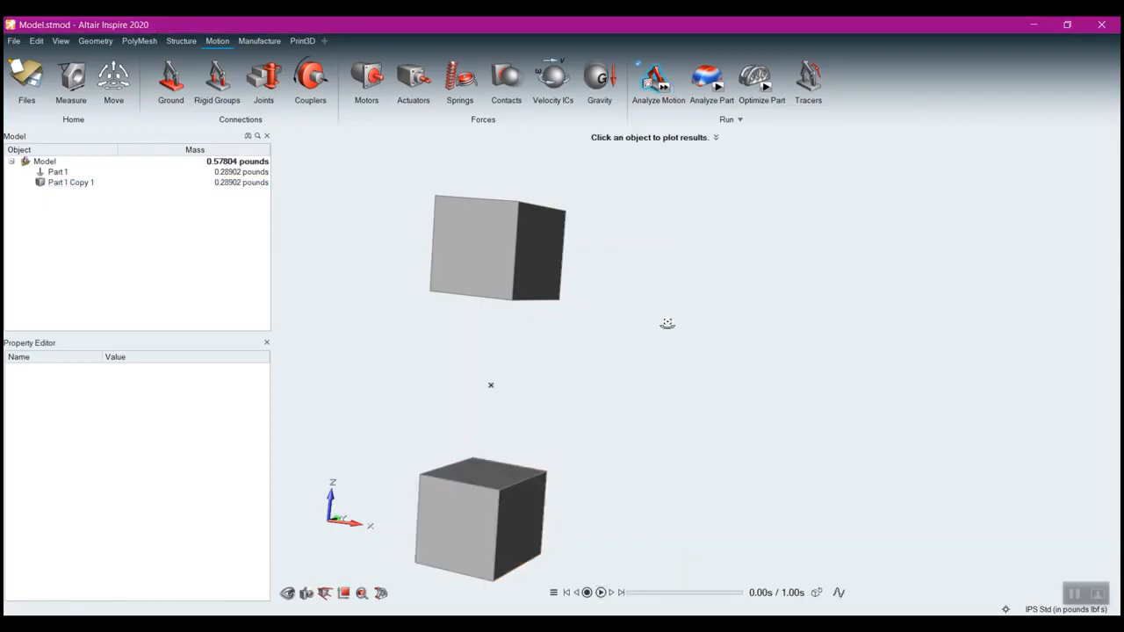
- Add a coil spring from the upper cube's underside to the lower cube's top face
mouse_move(668, 323)
middle_down()
mouse_move(655, 290)
mouse_move(665, 317)
middle_up()
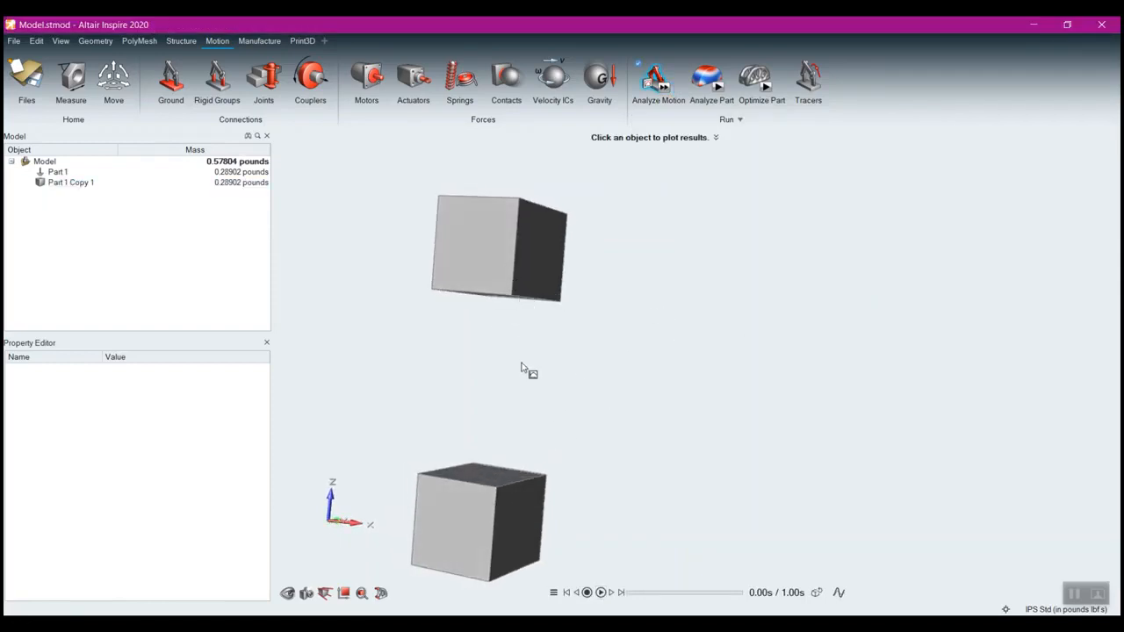
mouse_move(633, 356)
middle_down()
mouse_move(641, 301)
mouse_move(666, 328)
middle_up()
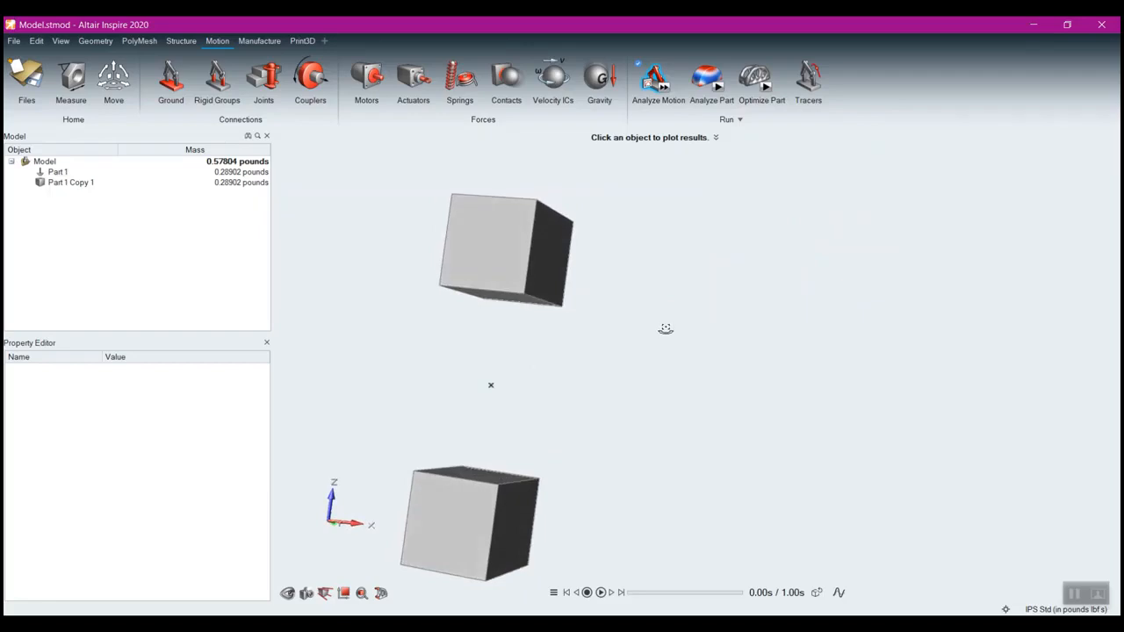
click(451, 77)
middle_drag(655, 422, 665, 355)
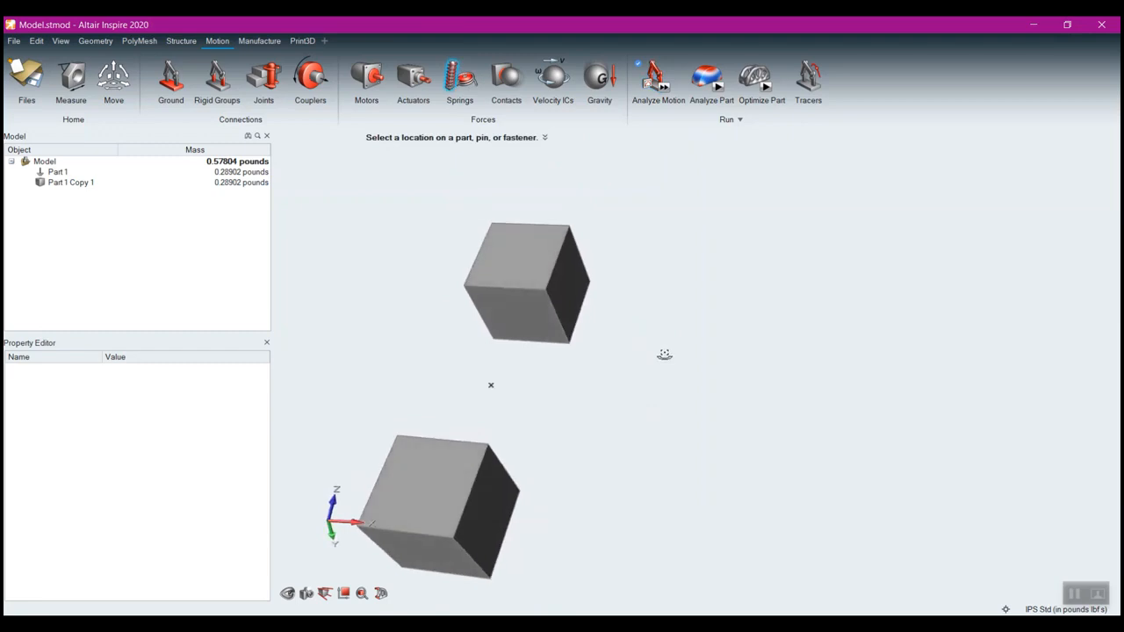
click(517, 312)
right_drag(559, 381, 527, 473)
click(524, 474)
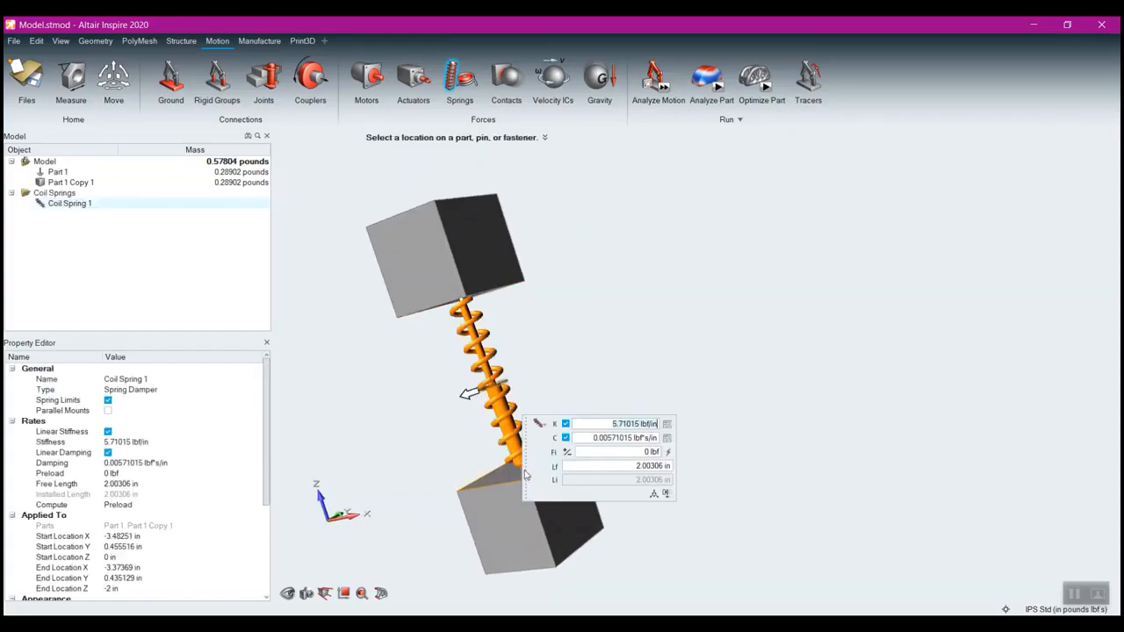
right_drag(615, 328, 673, 341)
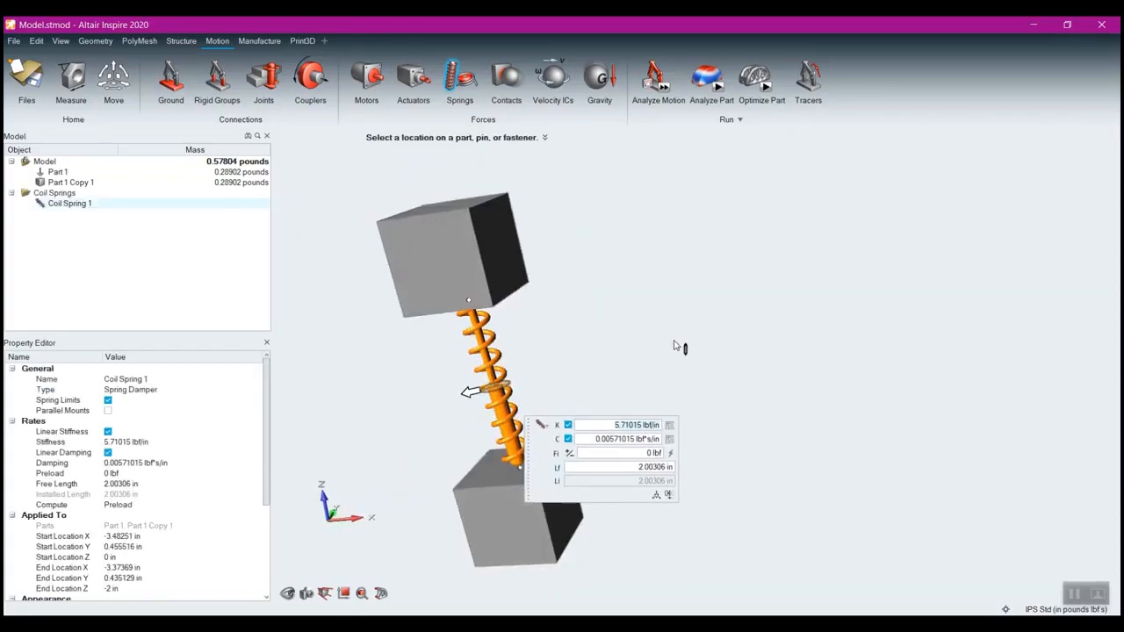
- Run the motion analysis with the coil spring, play its animation, and exit the results
click(663, 89)
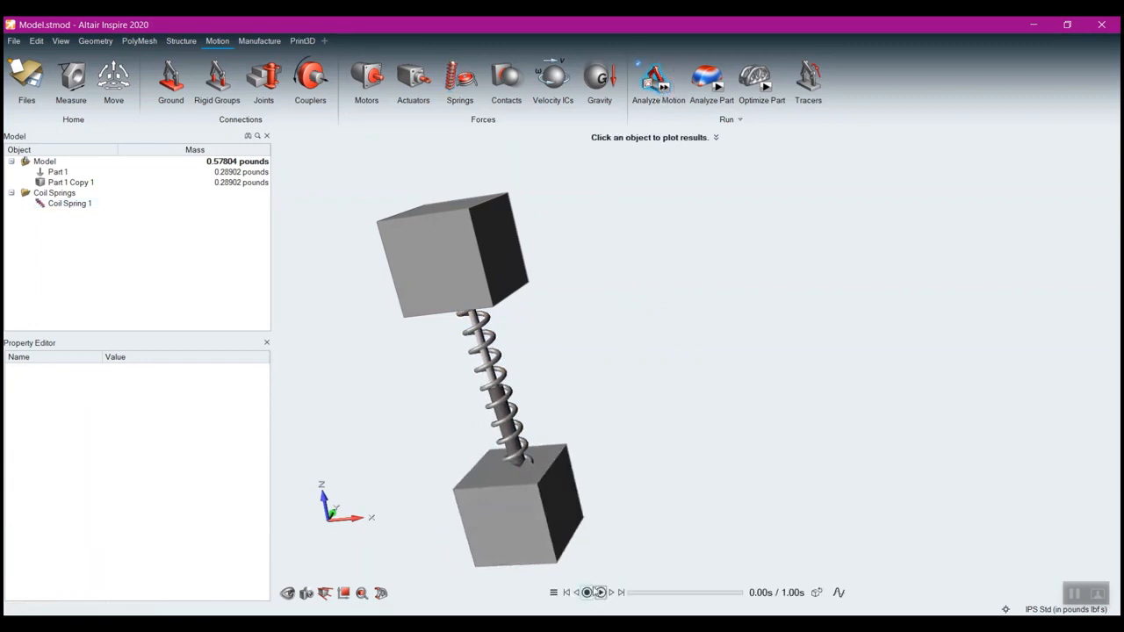
click(601, 593)
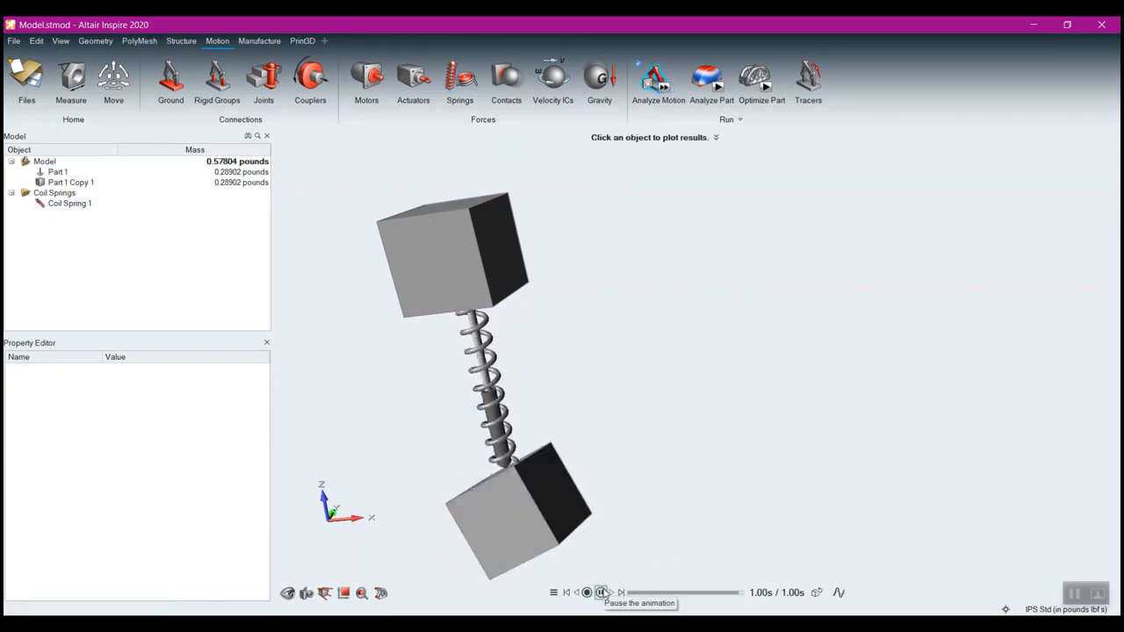
right_click(679, 368)
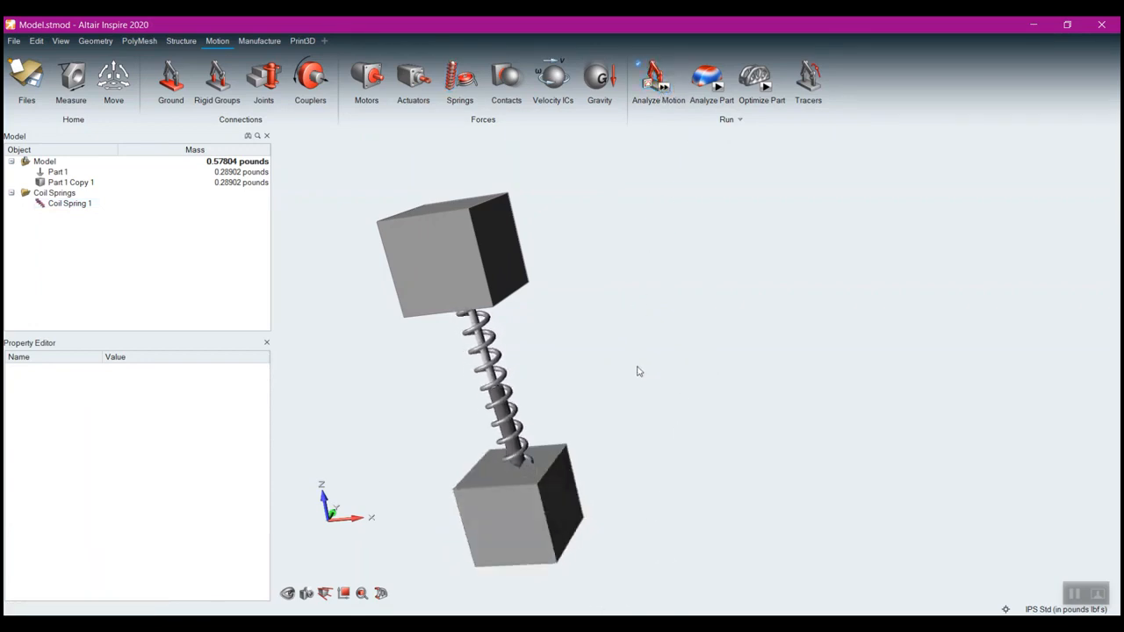
- Delete the coil spring between the two cubes
right_drag(585, 410, 551, 384)
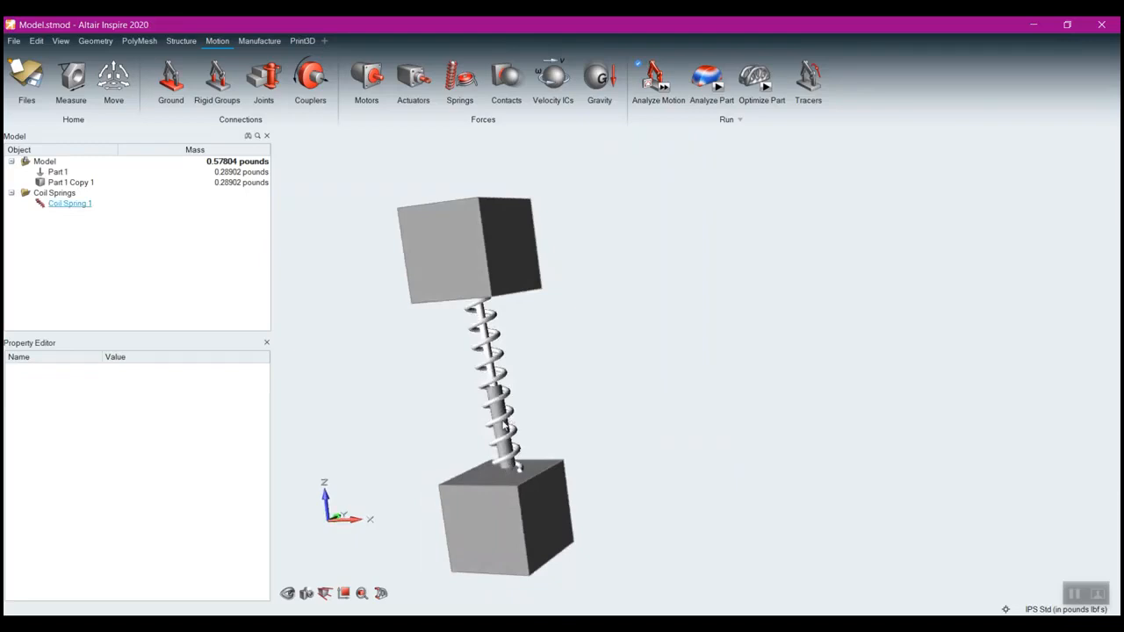
click(502, 413)
key(Delete)
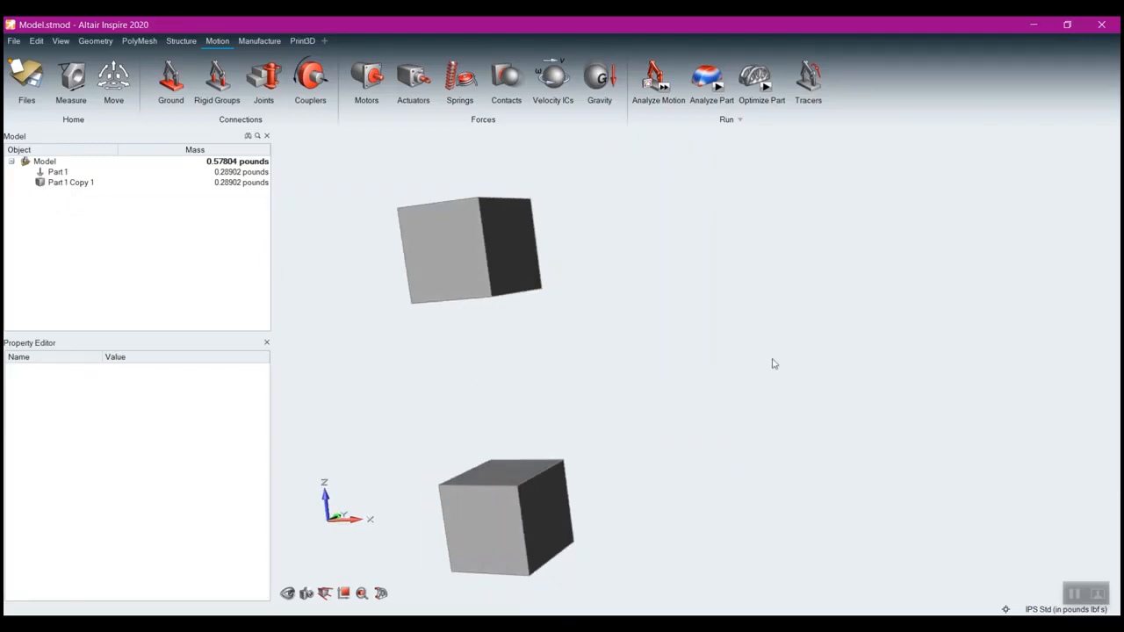
- Create a replacement coil spring between the cubes' facing surfaces and select it to show its properties
right_drag(517, 383, 630, 371)
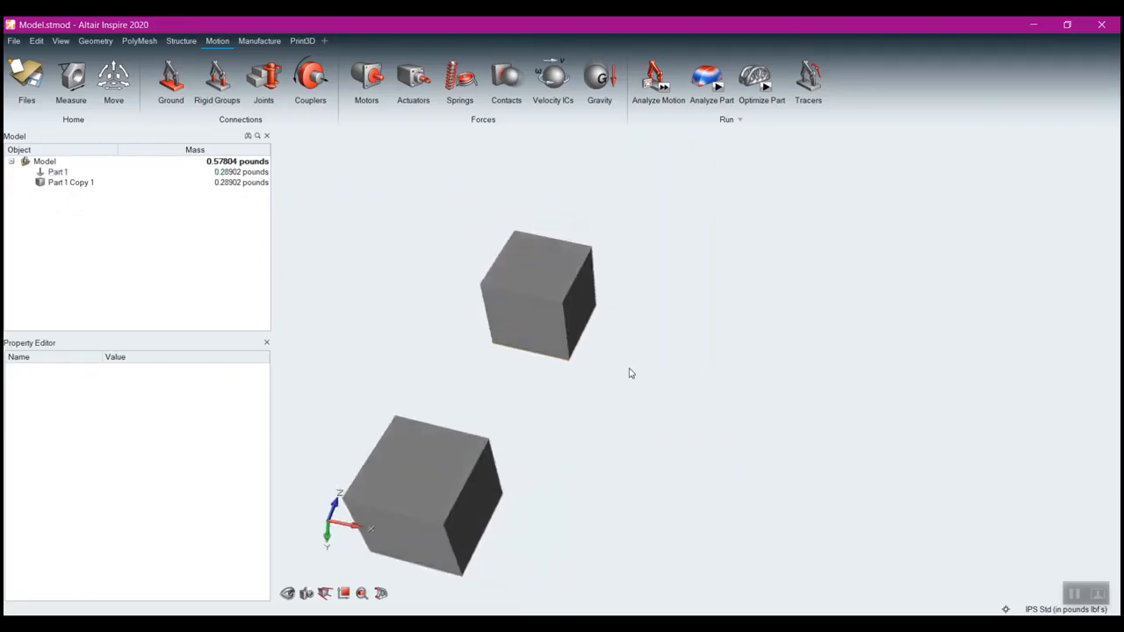
scroll(525, 323, up, 4)
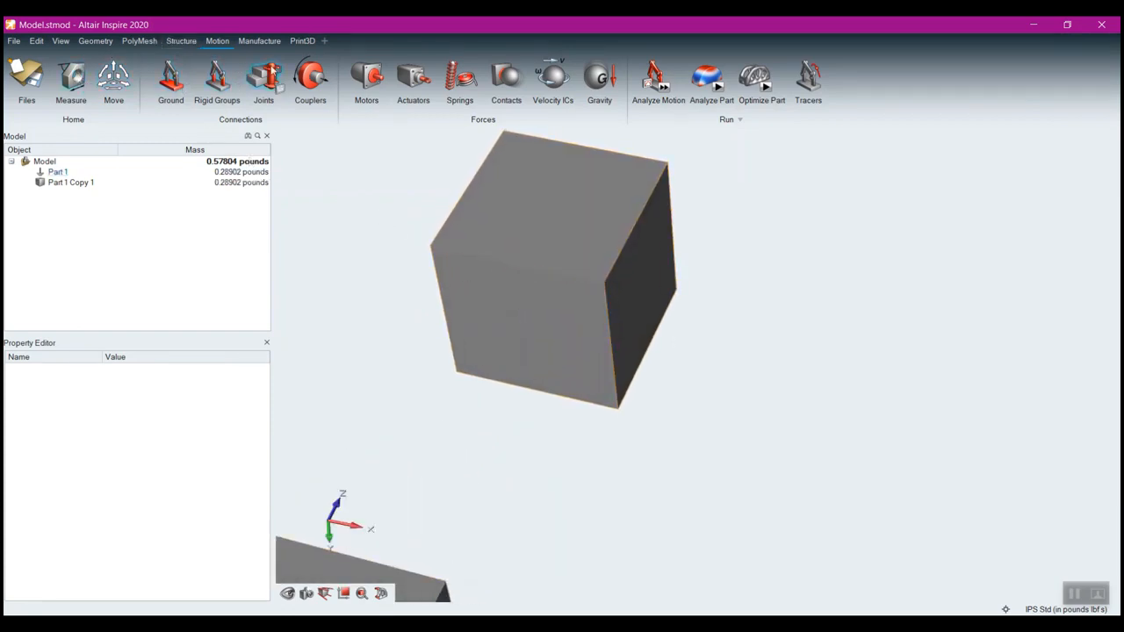
click(451, 77)
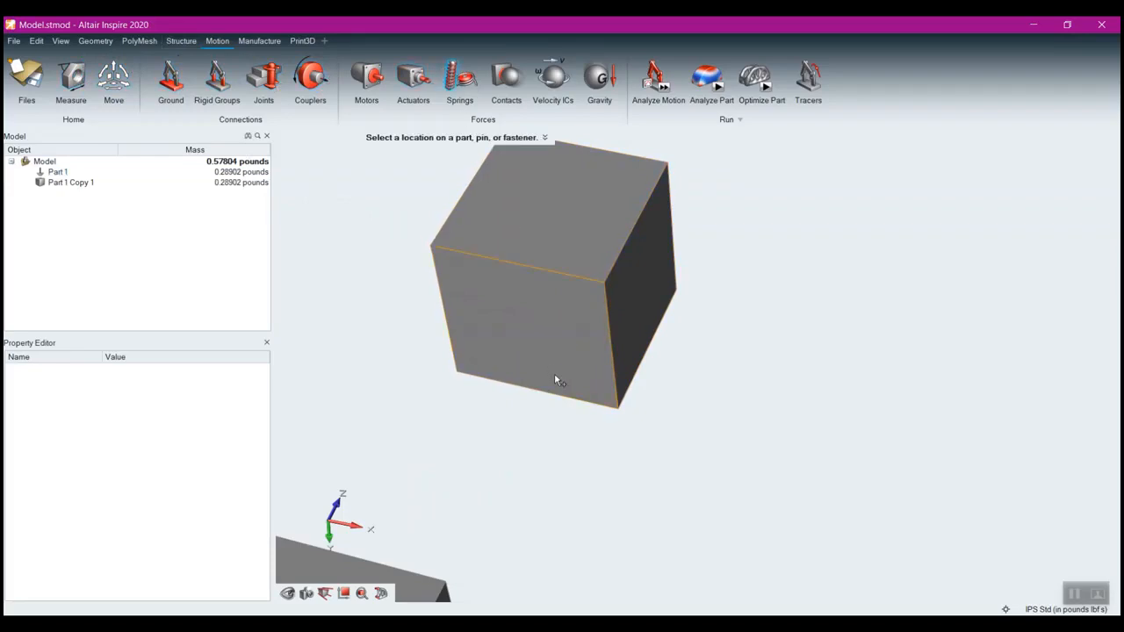
click(527, 331)
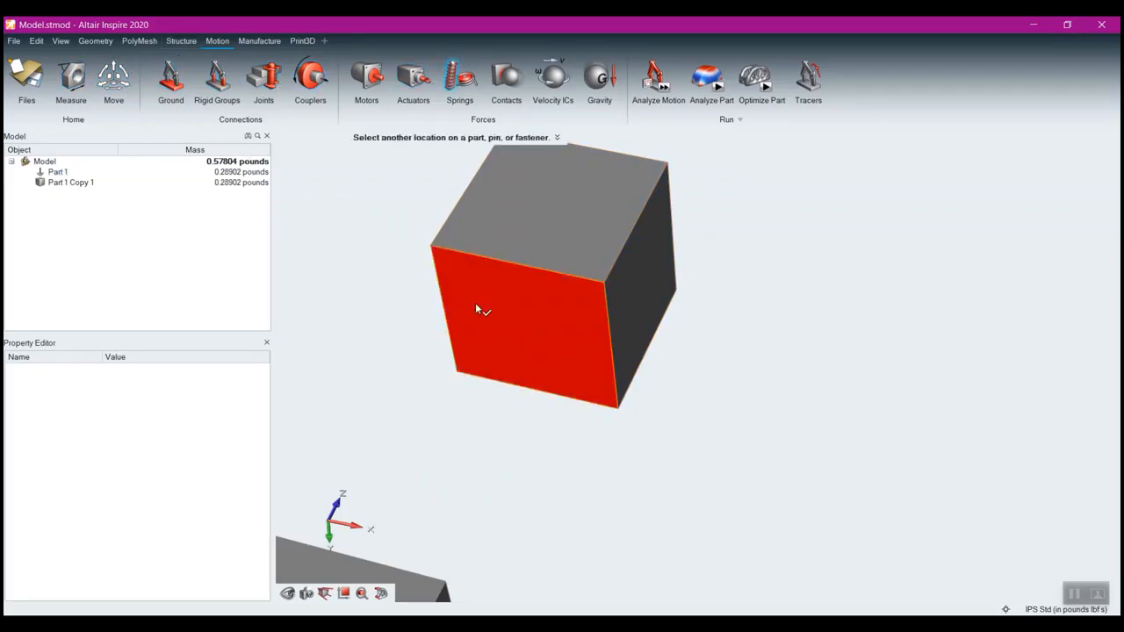
middle_drag(476, 308, 439, 419)
middle_drag(698, 367, 714, 546)
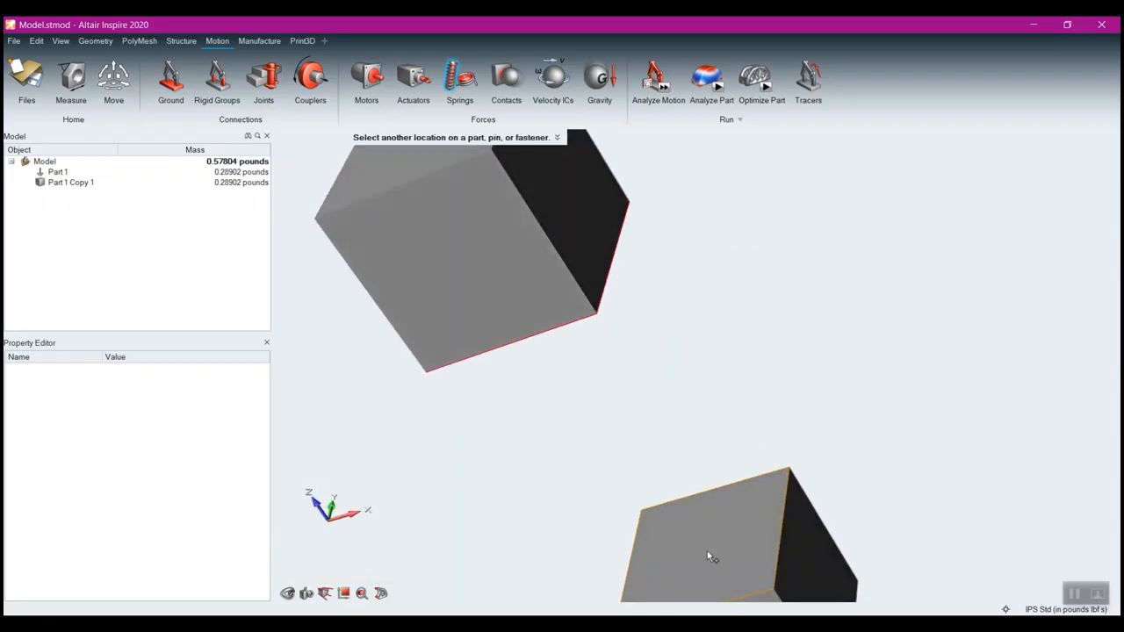
click(708, 553)
middle_drag(729, 363, 808, 307)
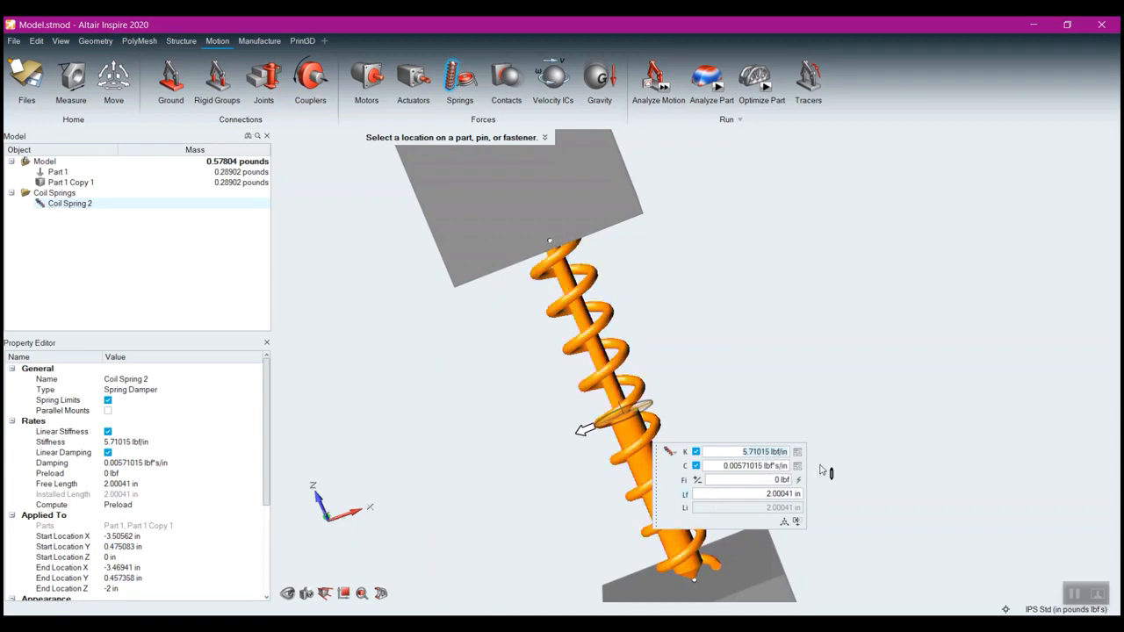
click(861, 419)
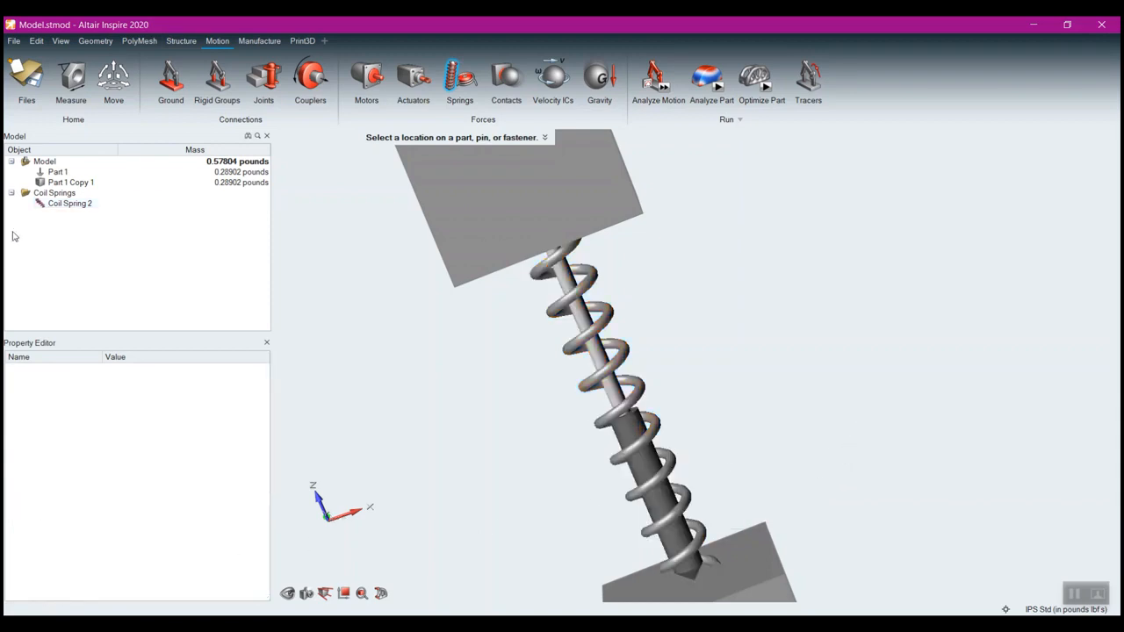
click(69, 203)
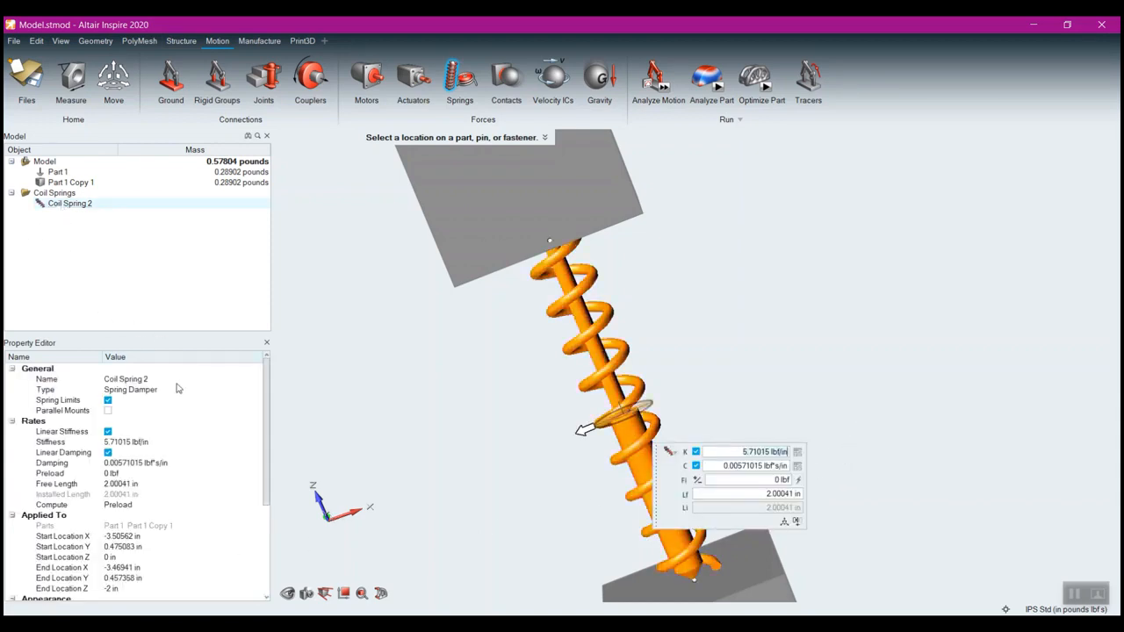
- Exit the coil spring tool and set the spring's free length to 1 in
right_click(439, 367)
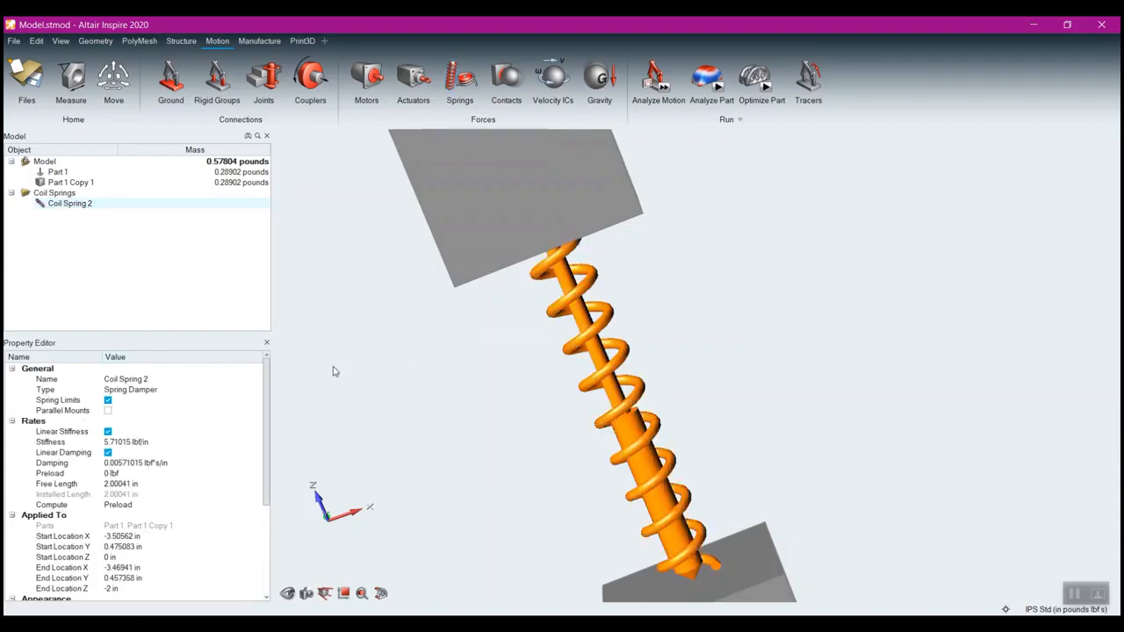
click(116, 484)
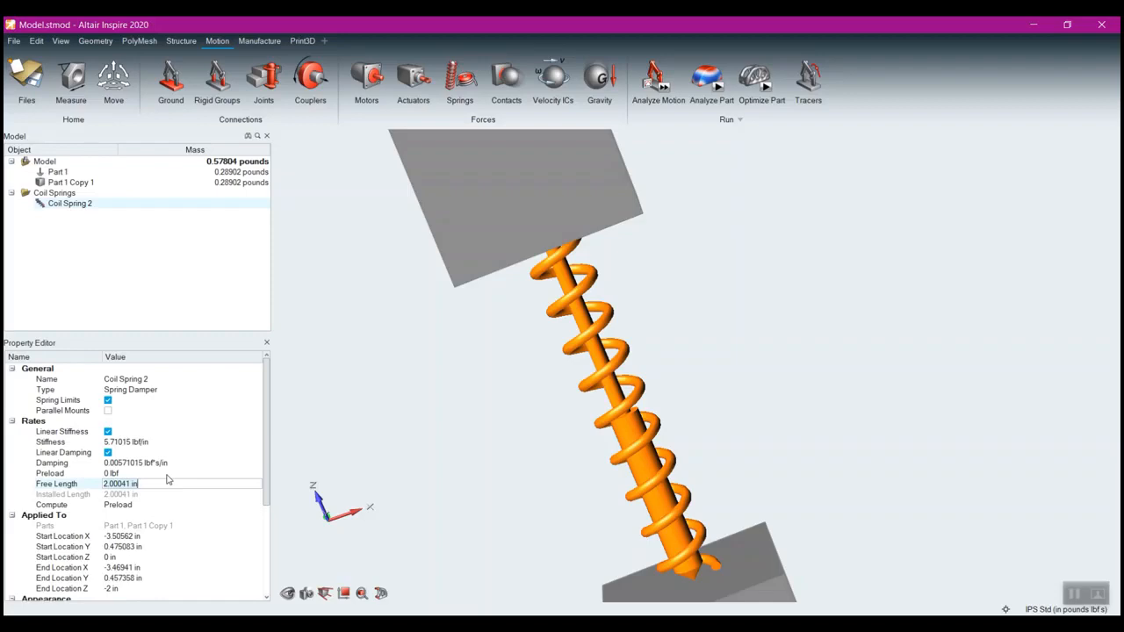
text(1)
key(Return)
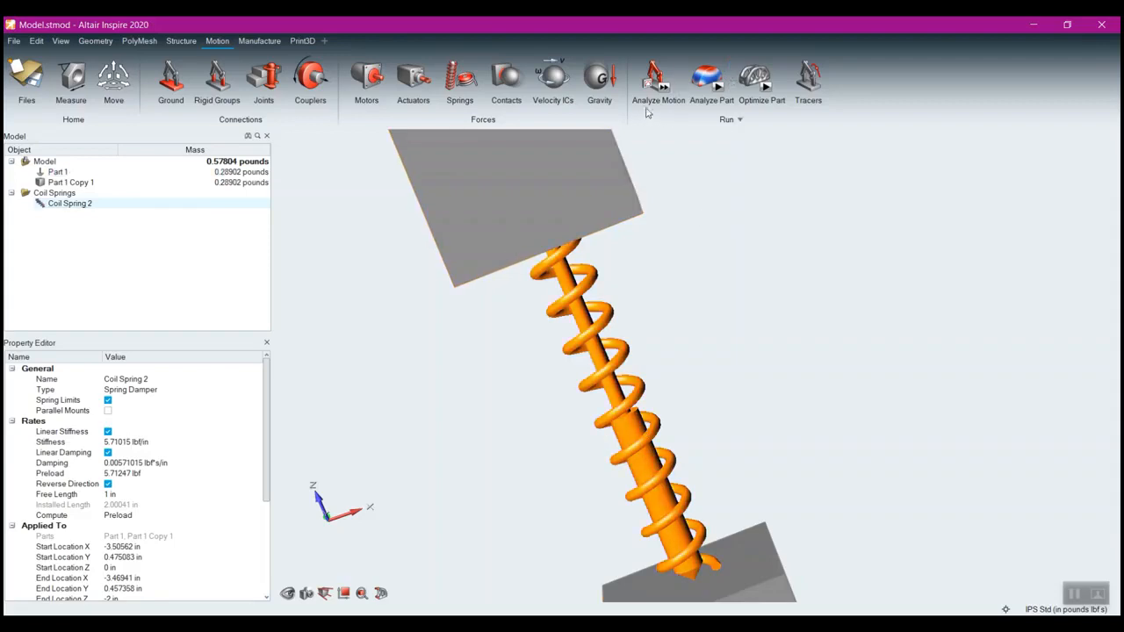
- Run the motion analysis, scrub through the animation, plot the coil spring's force, and exit the results
click(663, 88)
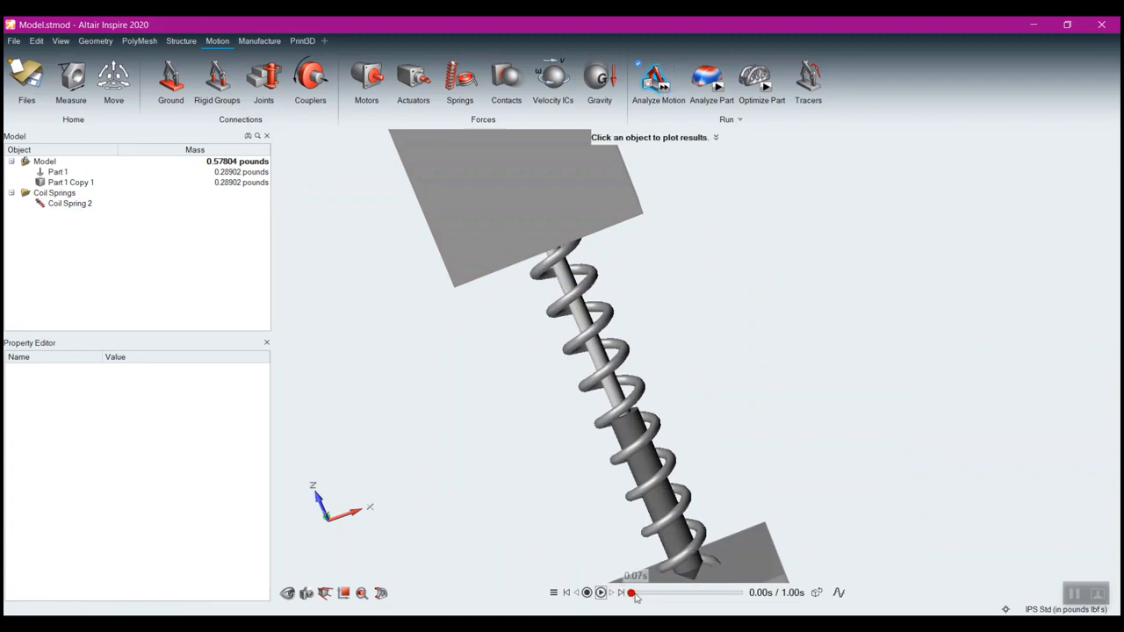
drag(628, 593, 666, 596)
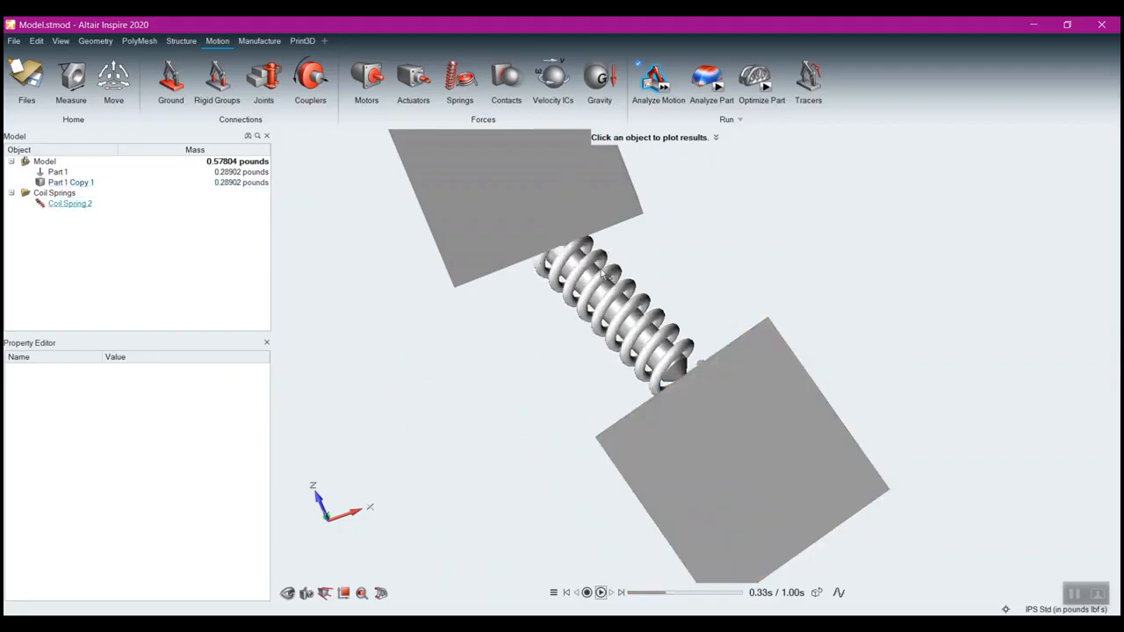
drag(665, 595, 631, 605)
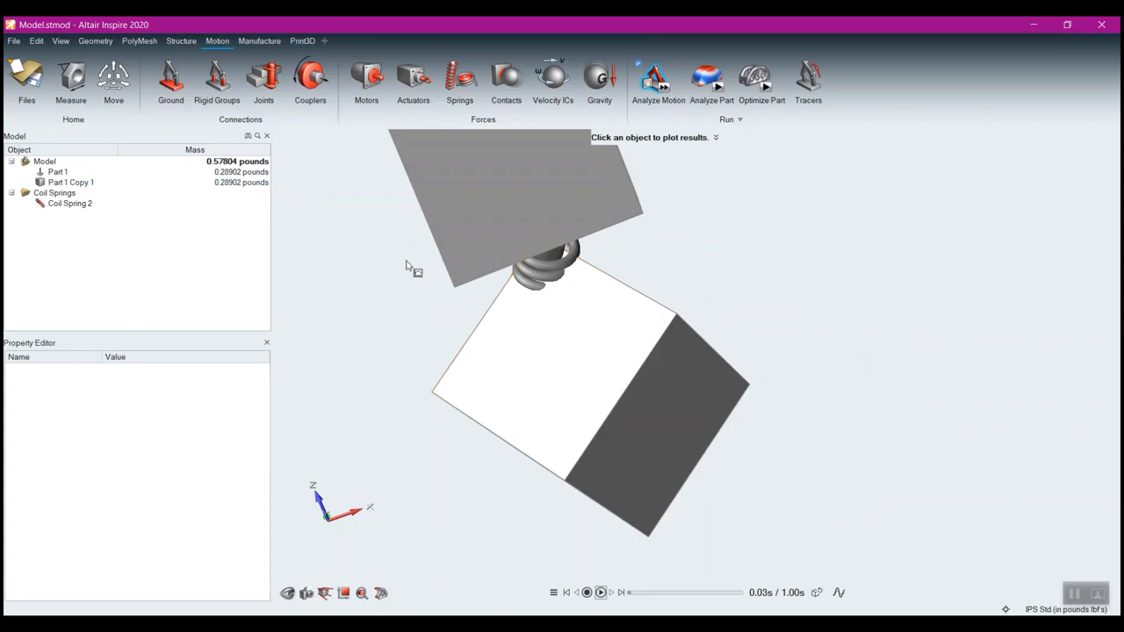
click(70, 203)
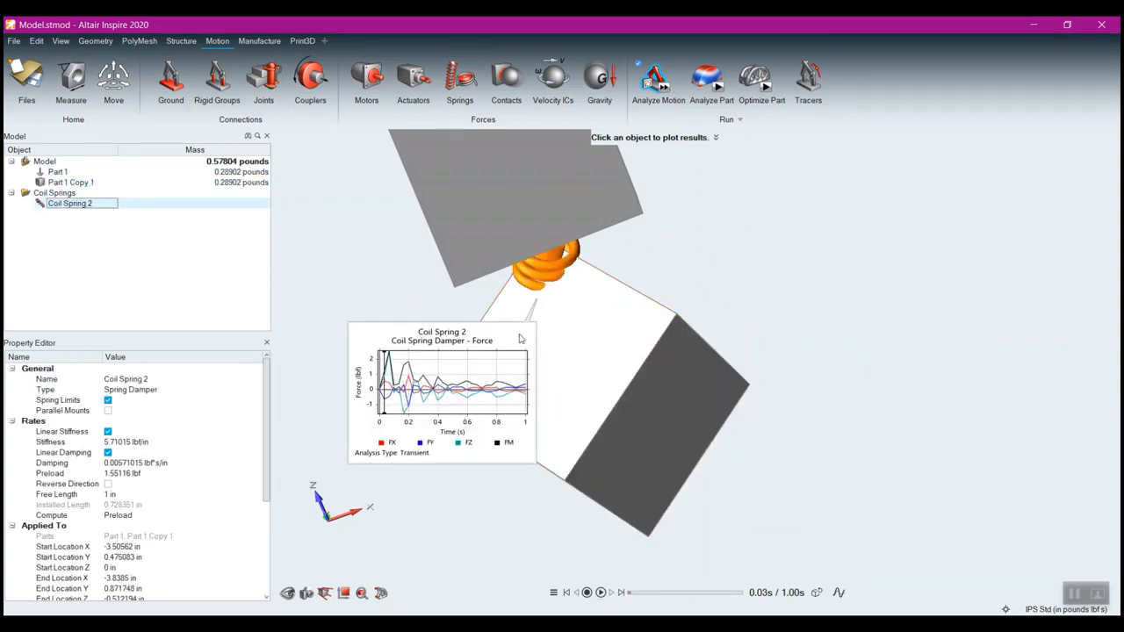
key(Escape)
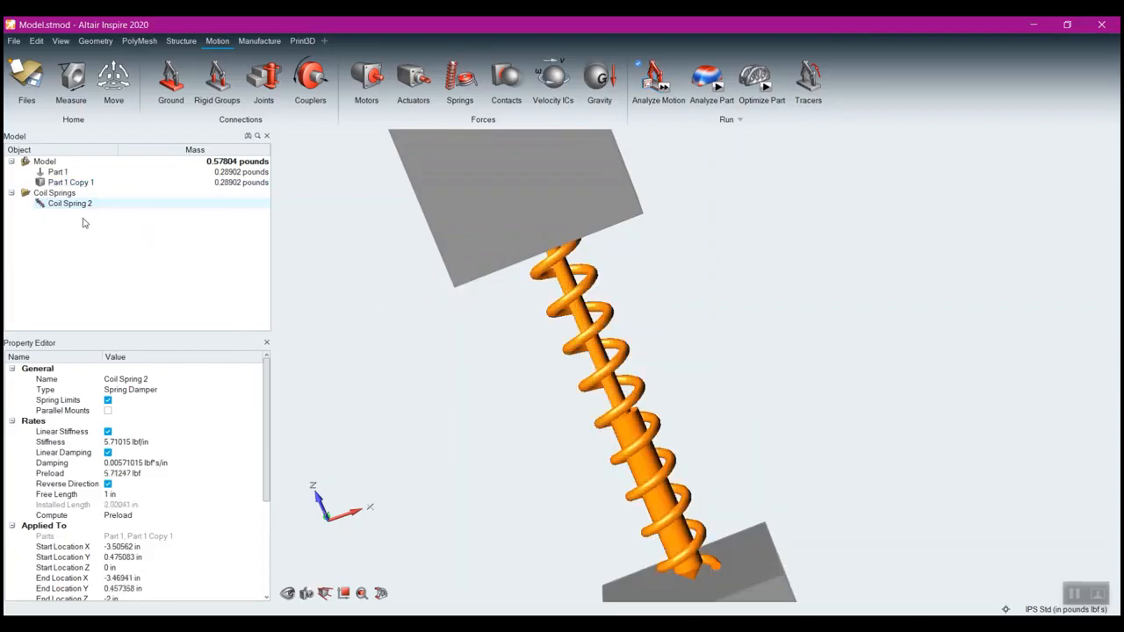
- Reset the coil spring's preload to 0 lbf
click(133, 474)
text(0)
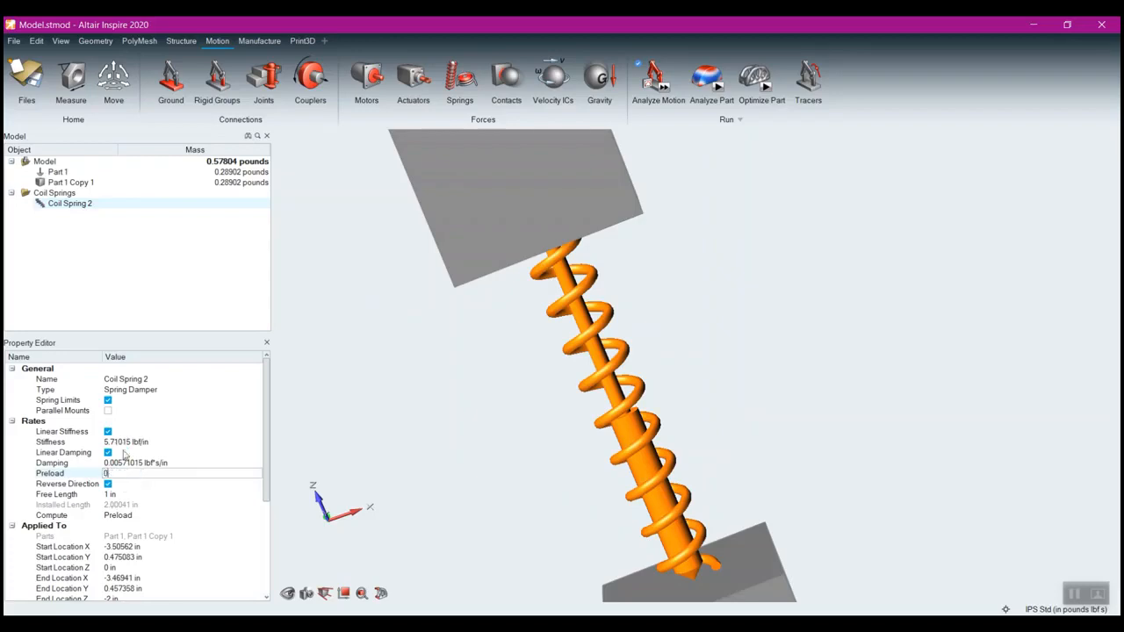
key(Return)
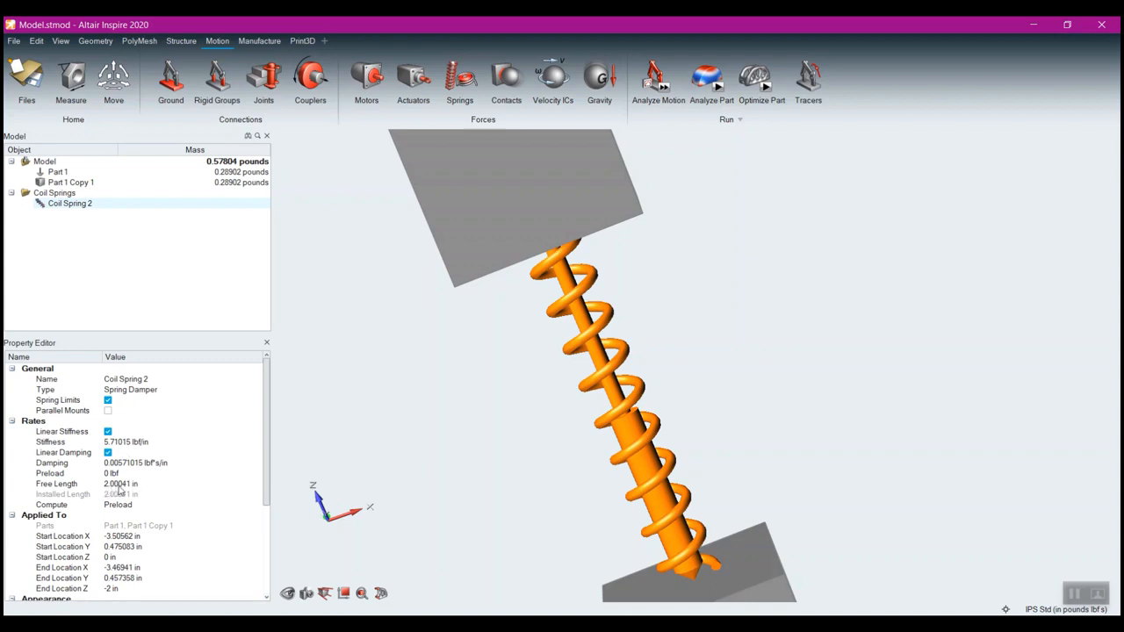
- Set the coil spring's preload to 100 lbf
click(110, 473)
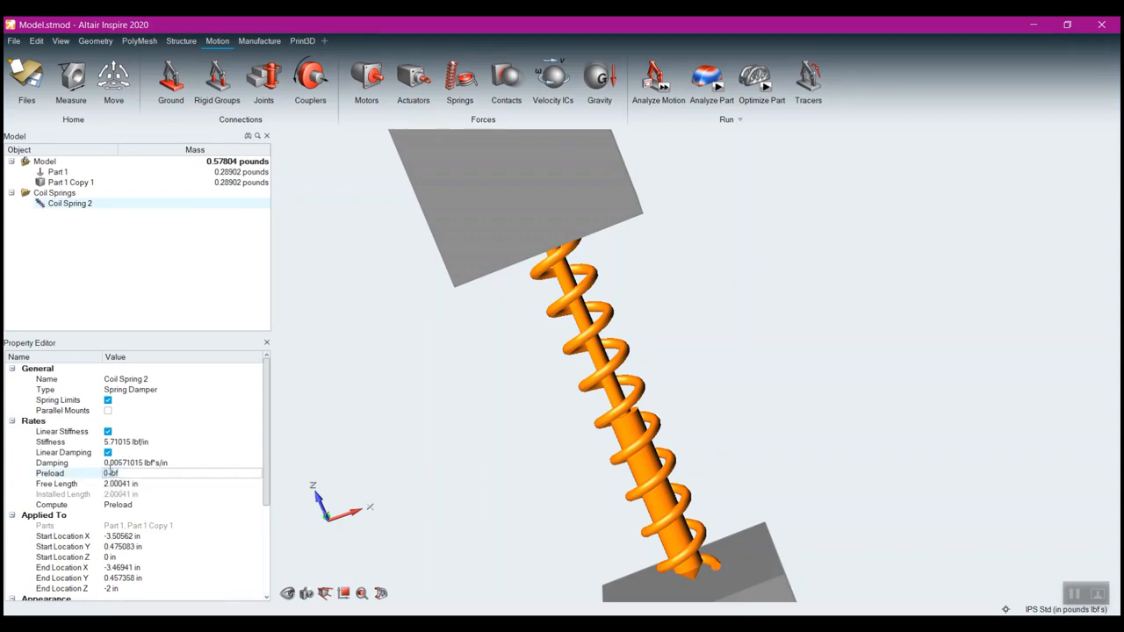
text(100)
key(Return)
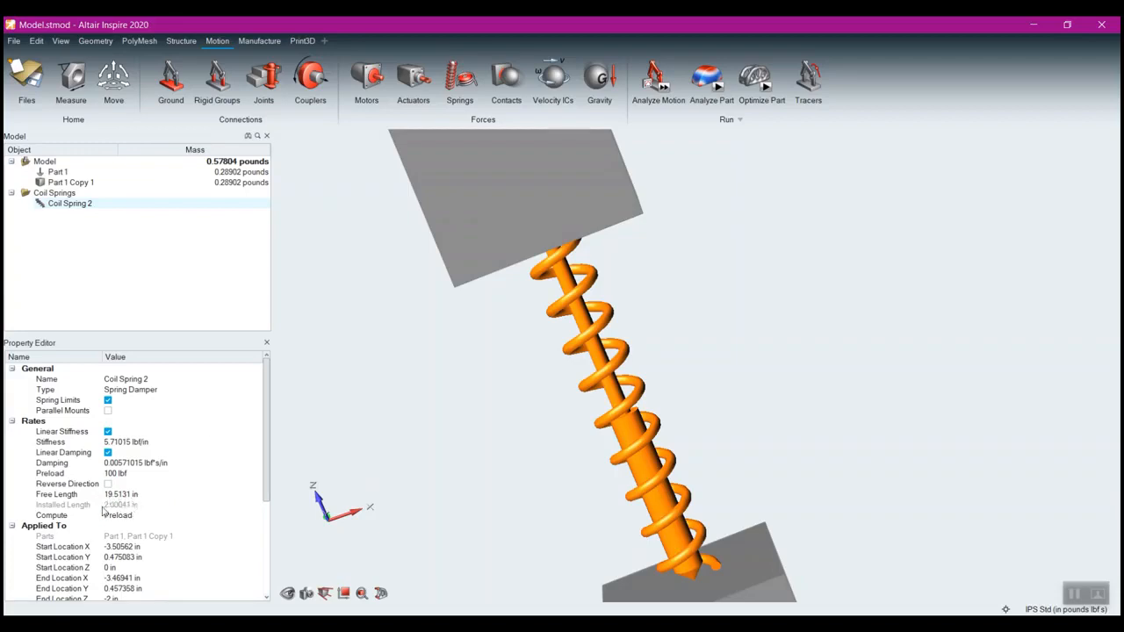
- Run the motion analysis with the preloaded spring, play its animation, and exit the results
scroll(726, 240, down, 3)
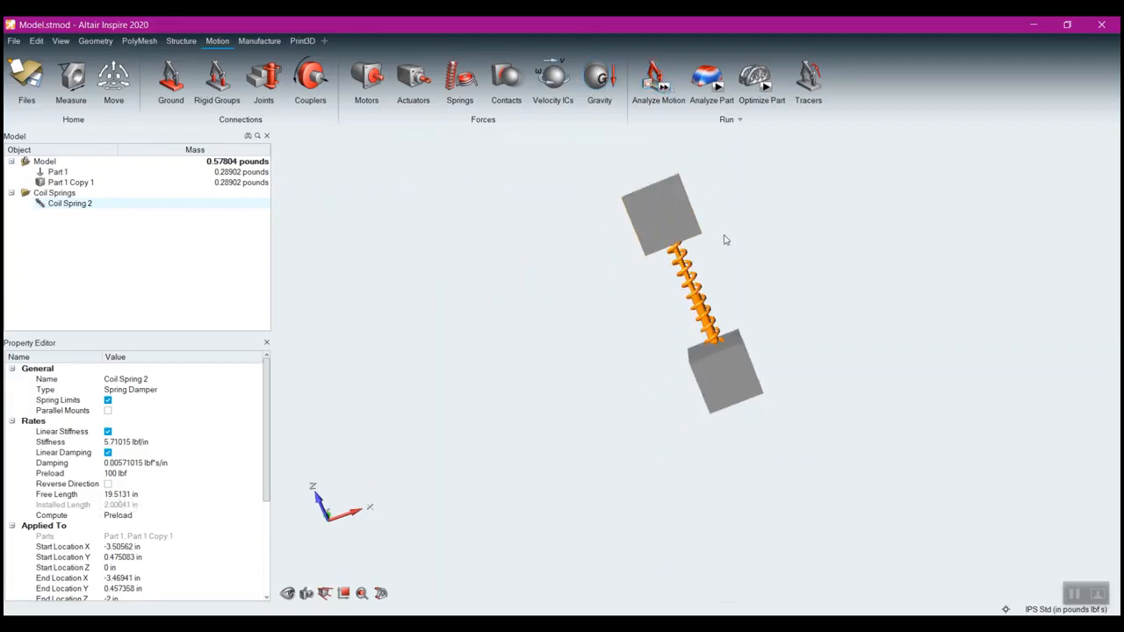
click(665, 89)
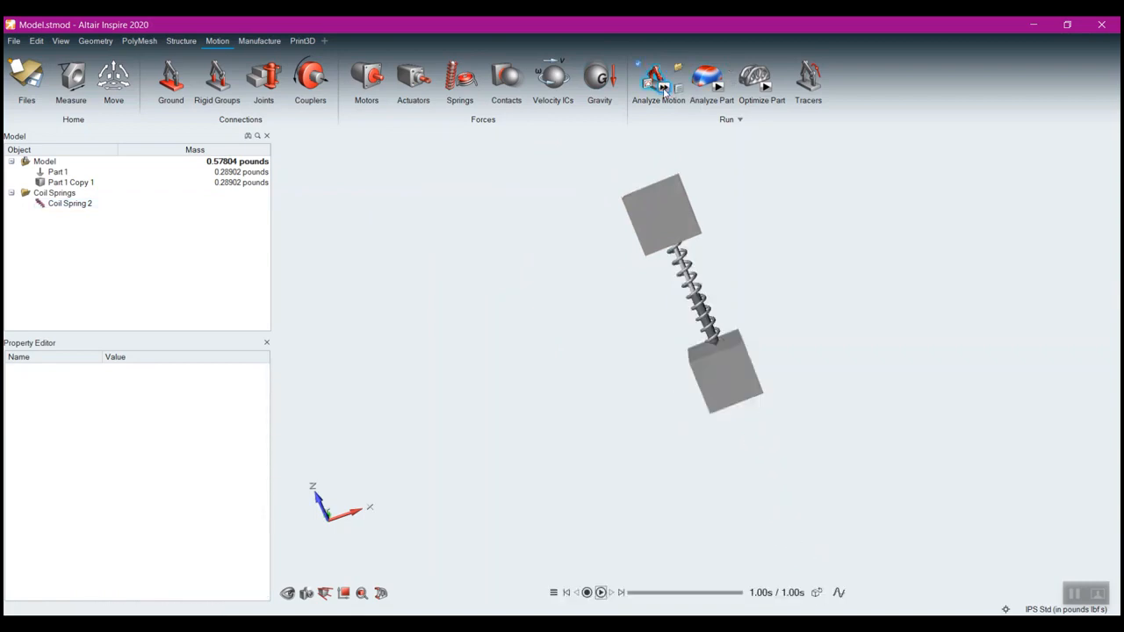
click(602, 593)
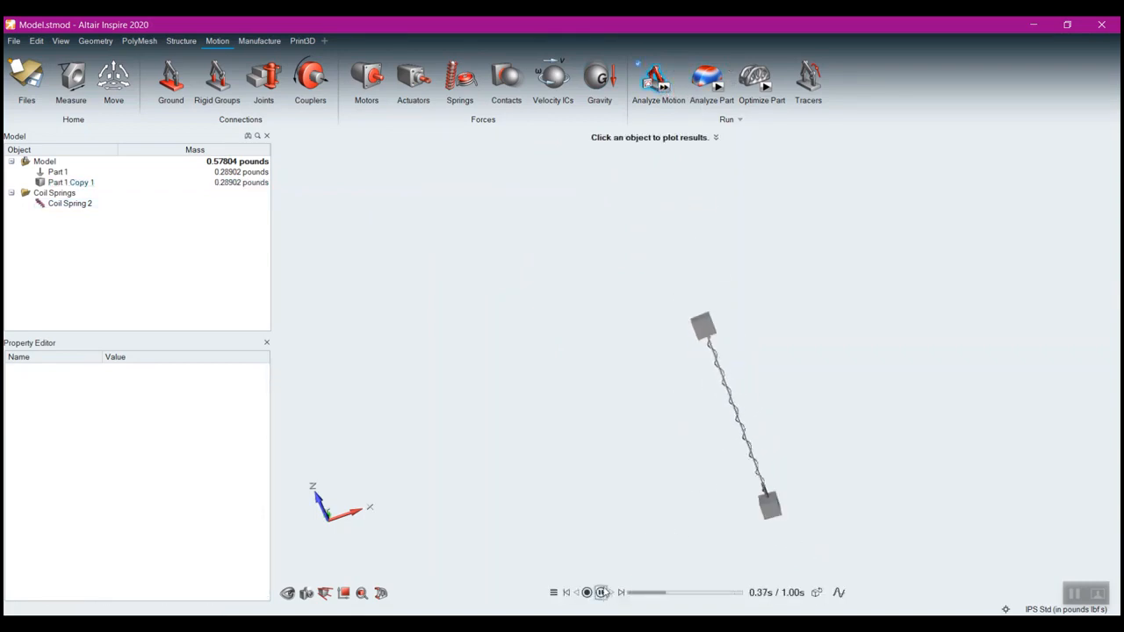
key(Escape)
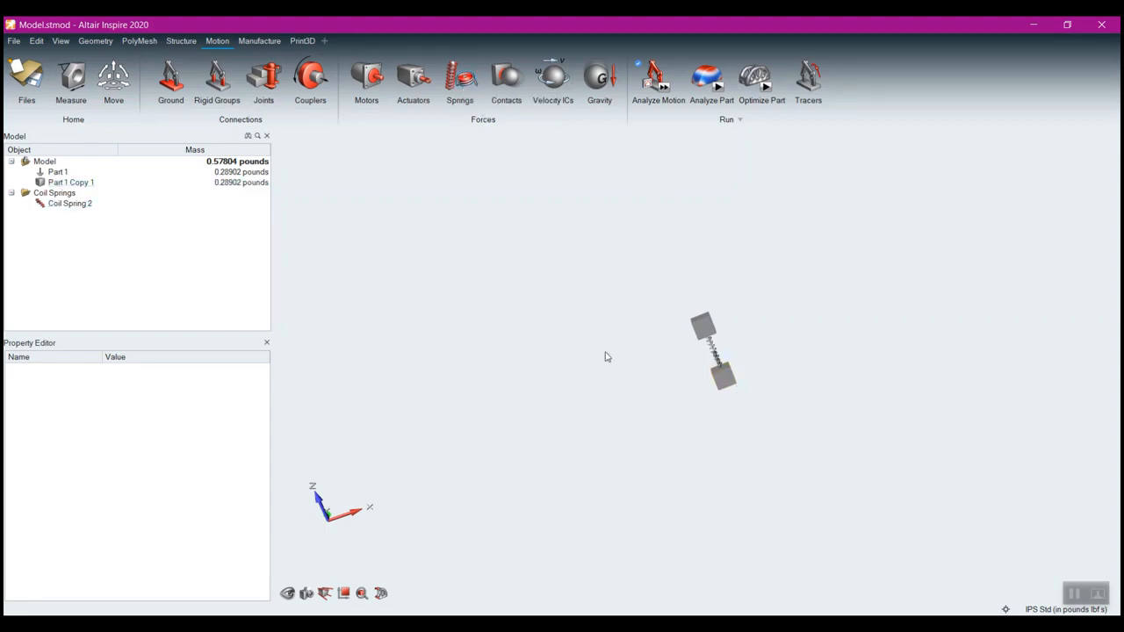
- Edit the coil spring and switch its type to Spring, to Damper, and back to Spring Damper
right_drag(848, 388, 789, 377)
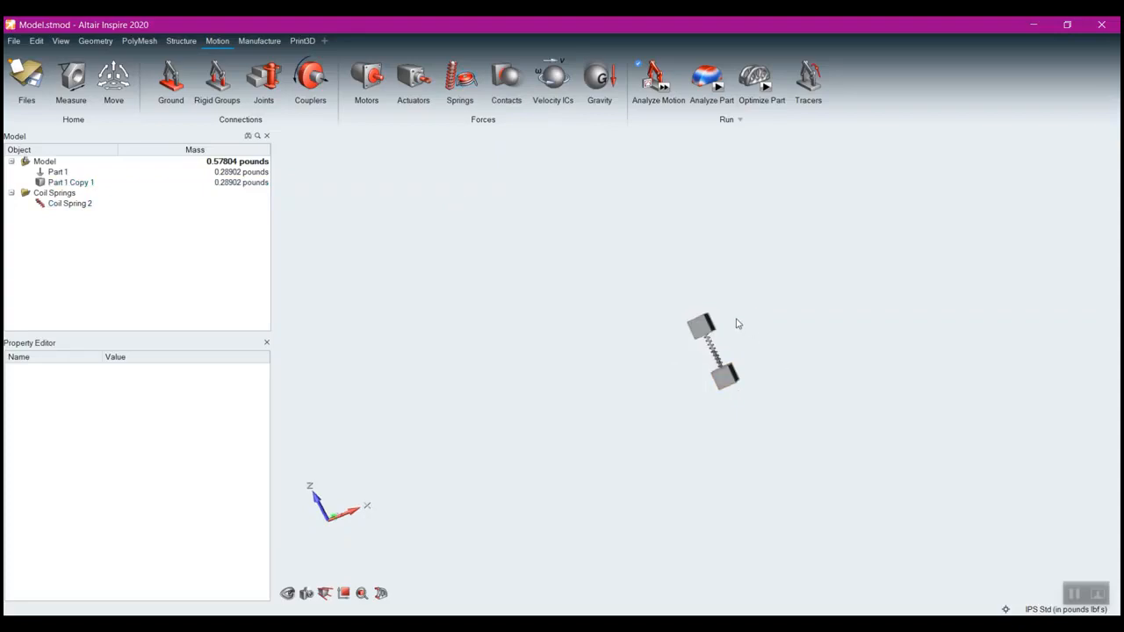
scroll(718, 370, up, 5)
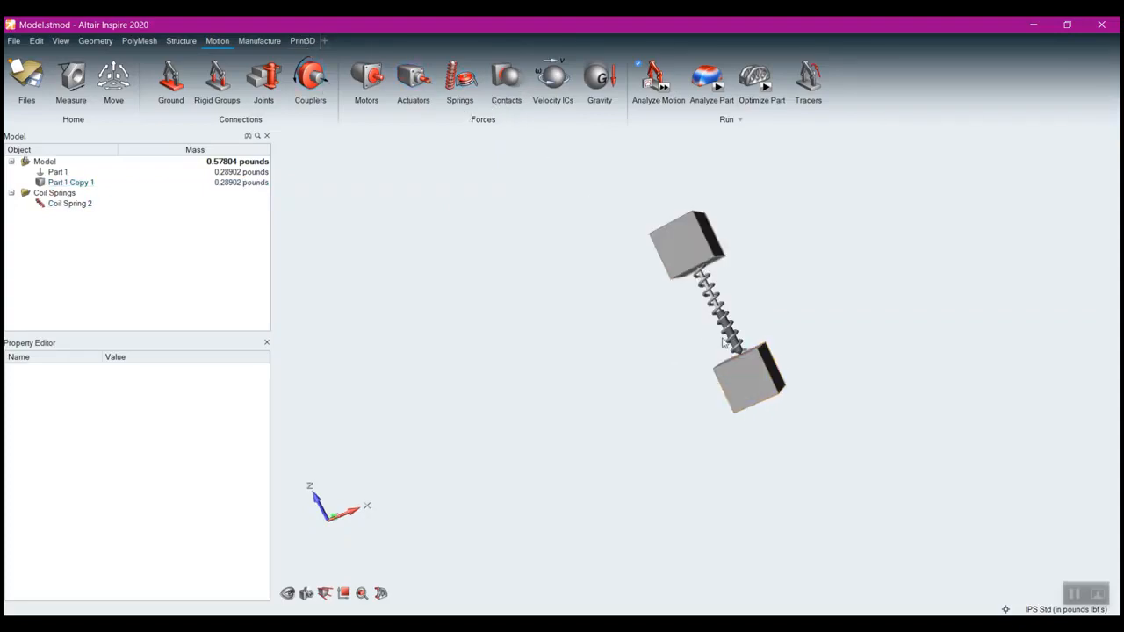
double_click(719, 303)
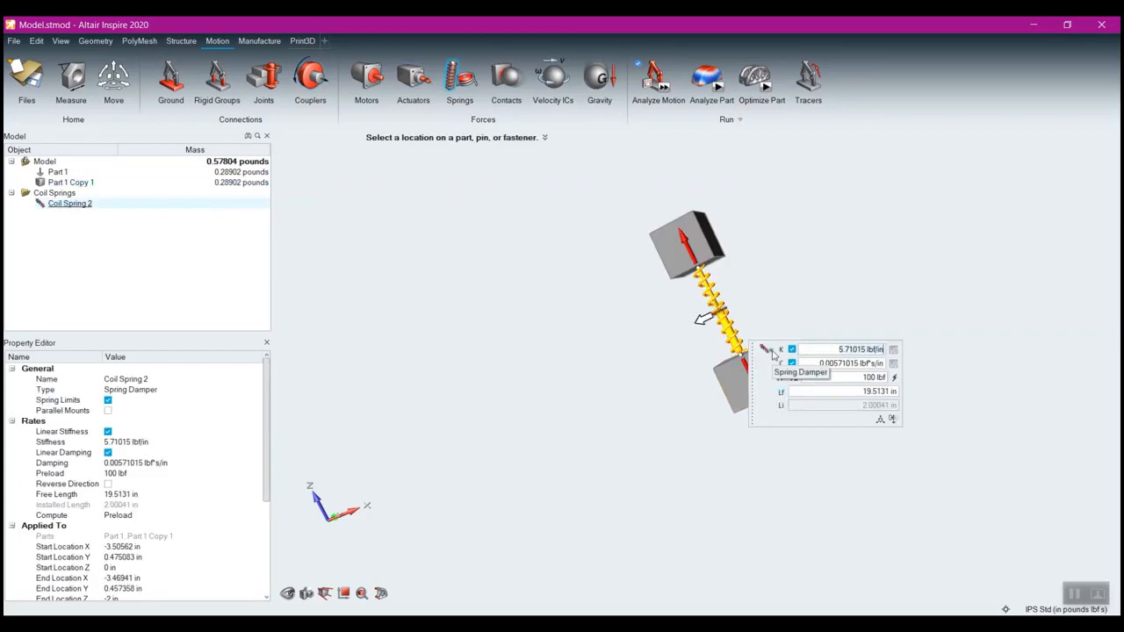
click(771, 351)
click(765, 377)
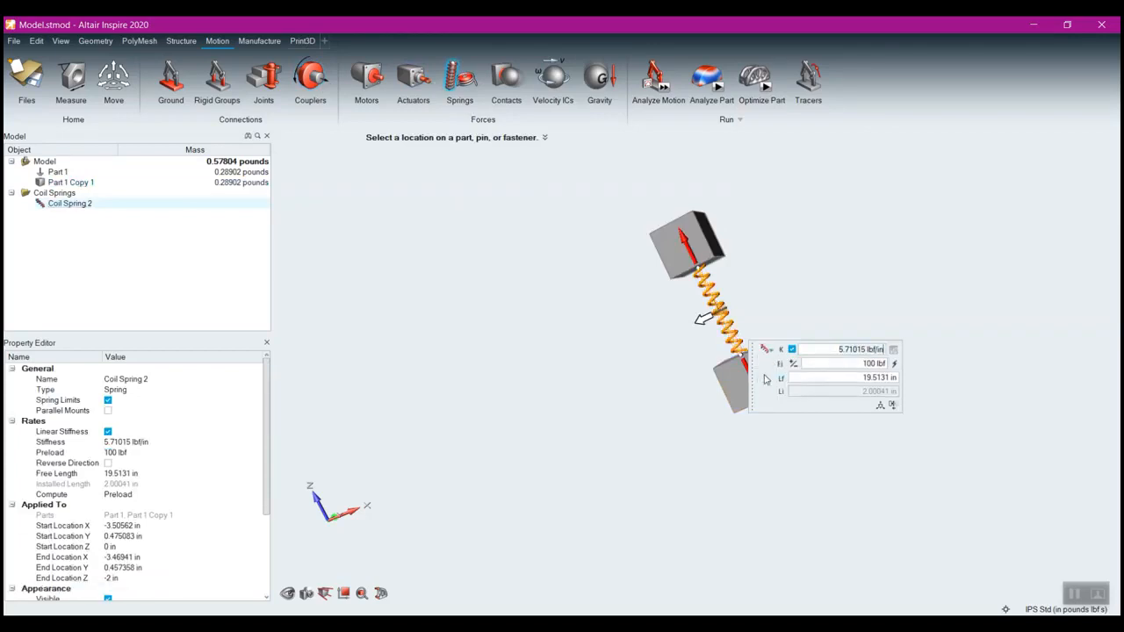
click(771, 351)
click(766, 391)
click(772, 352)
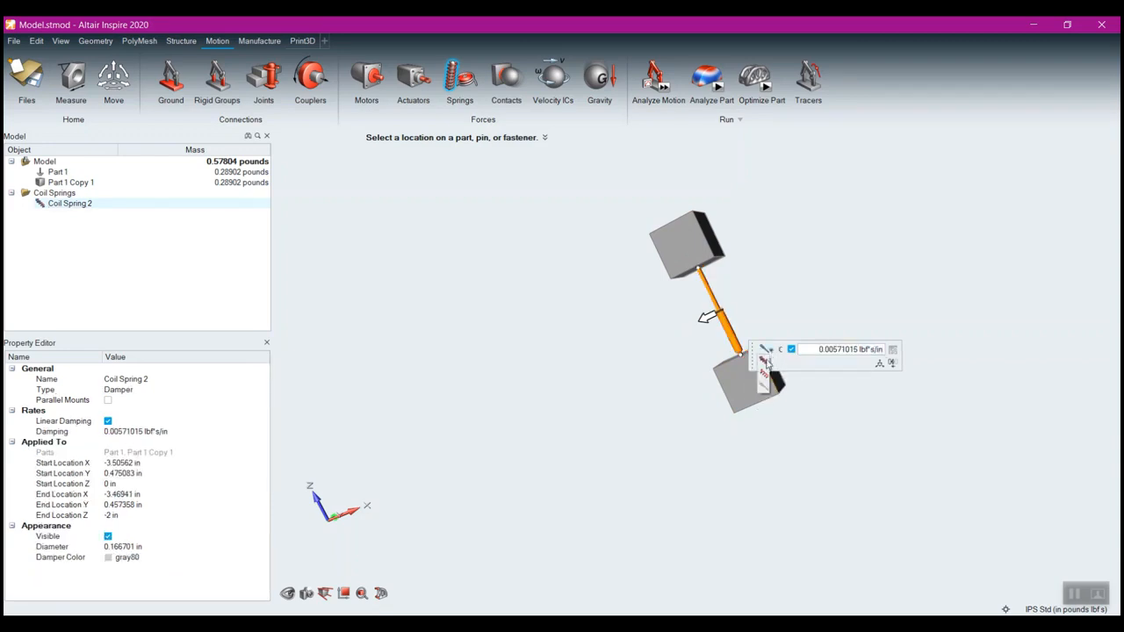
click(766, 364)
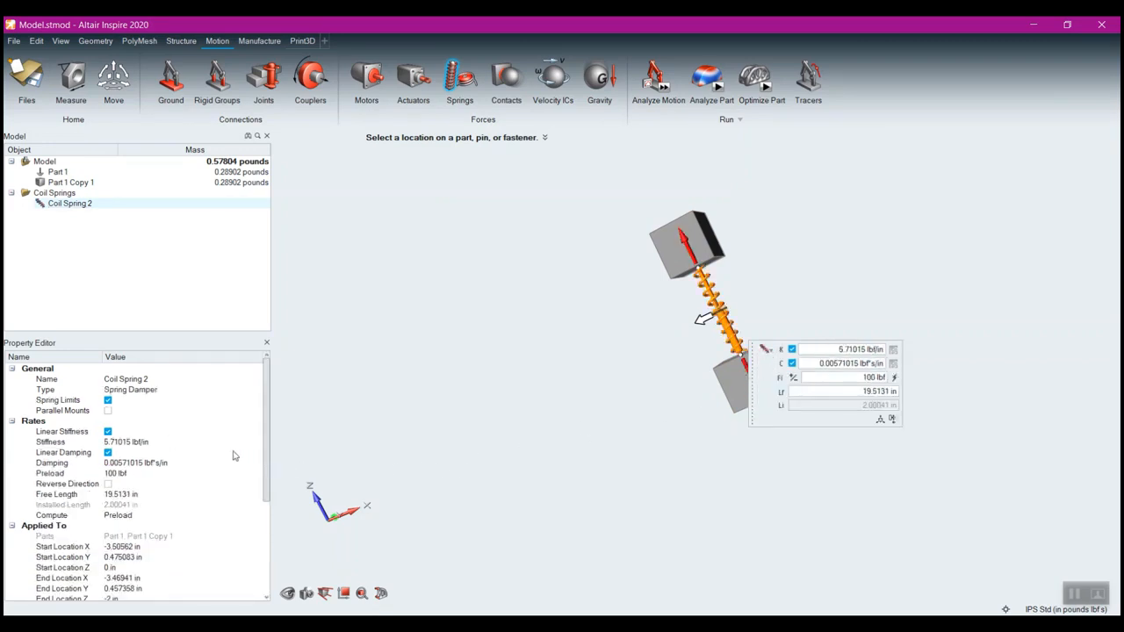
- Set the coil spring's diameter to 0.5 in, and enlarge it directly in the model to 1 in
drag(269, 457, 270, 512)
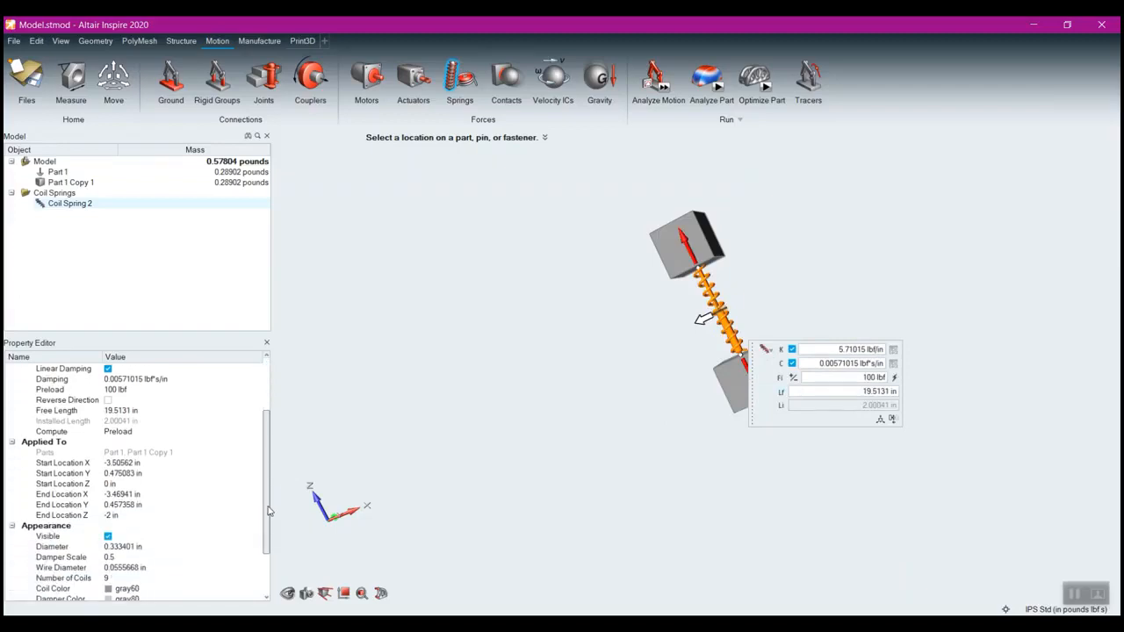
scroll(142, 519, down, 2)
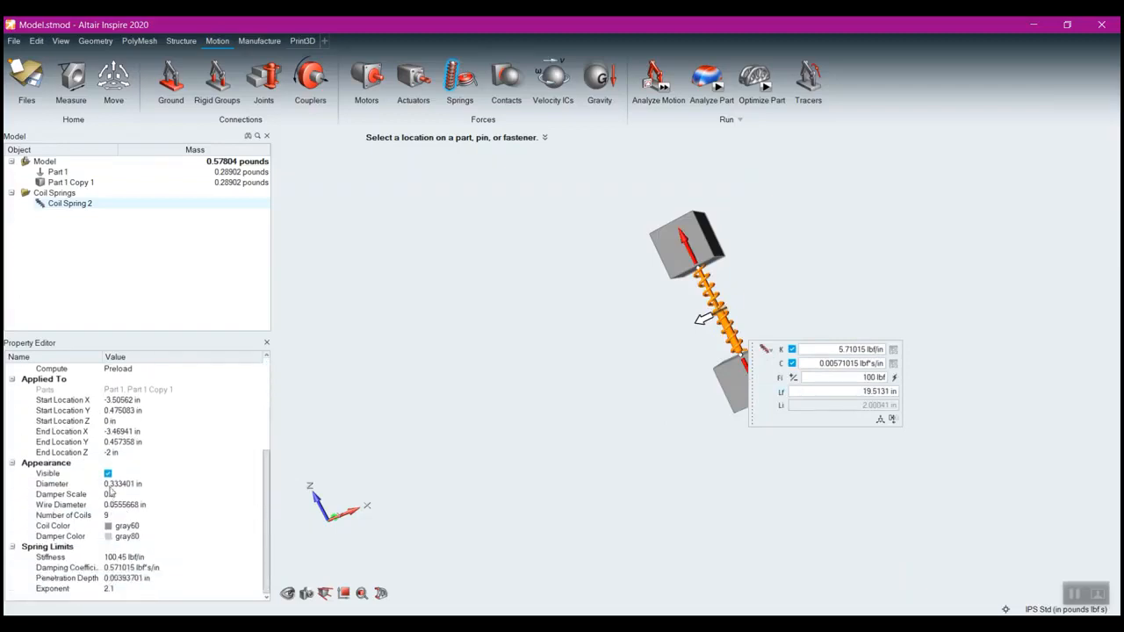
click(112, 484)
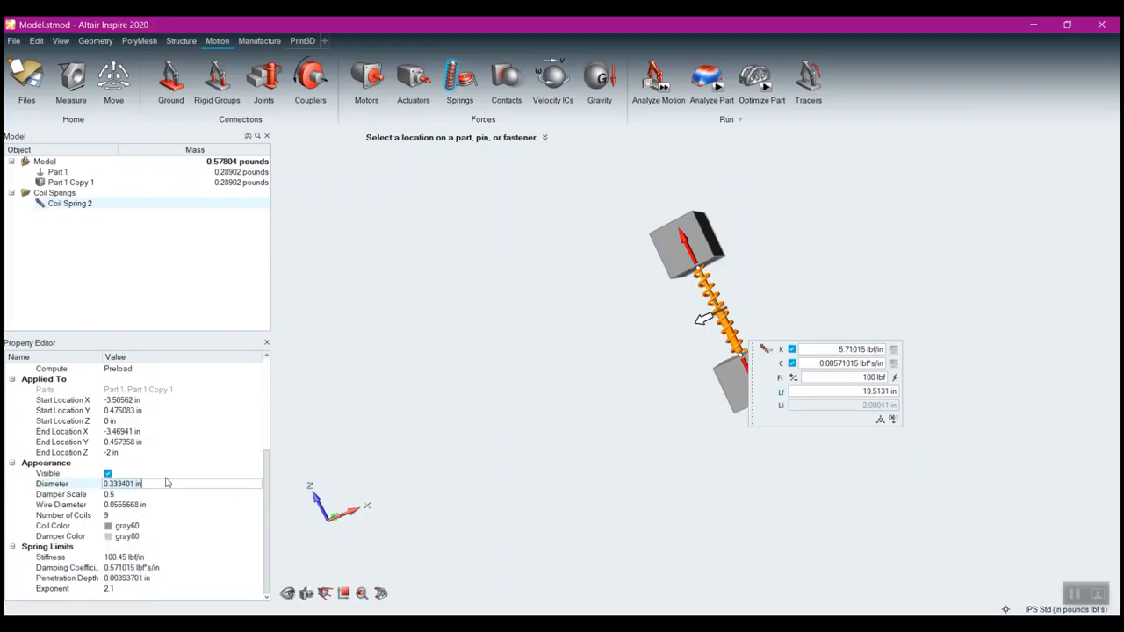
key(BackSpace)
text(.5)
key(Tab)
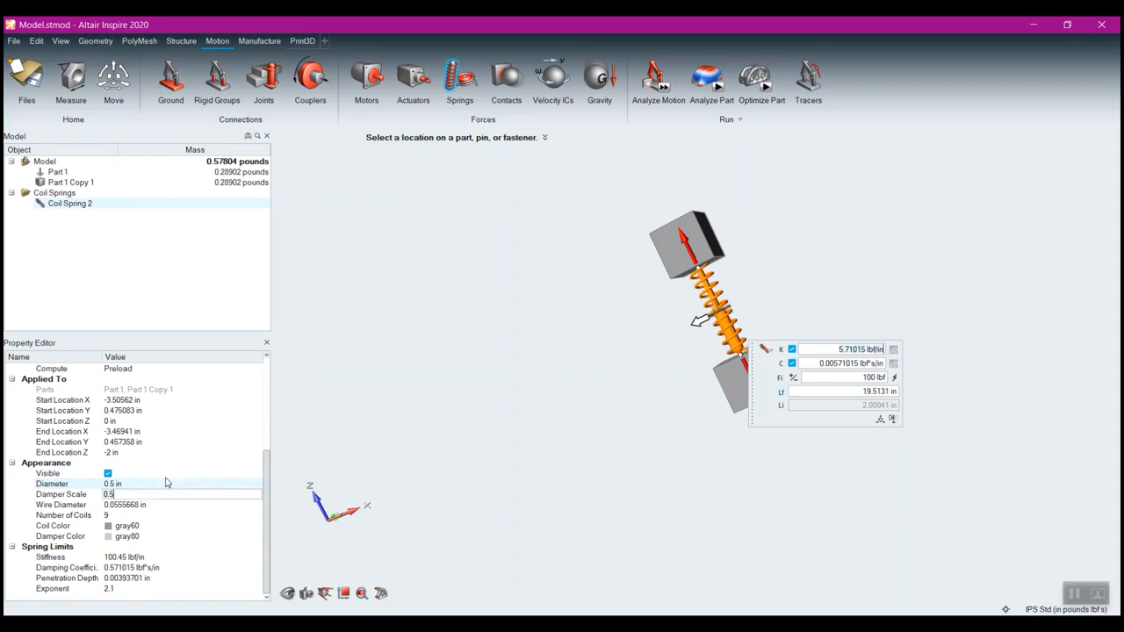
mouse_move(698, 319)
mouse_down()
mouse_move(673, 329)
mouse_move(687, 327)
mouse_up()
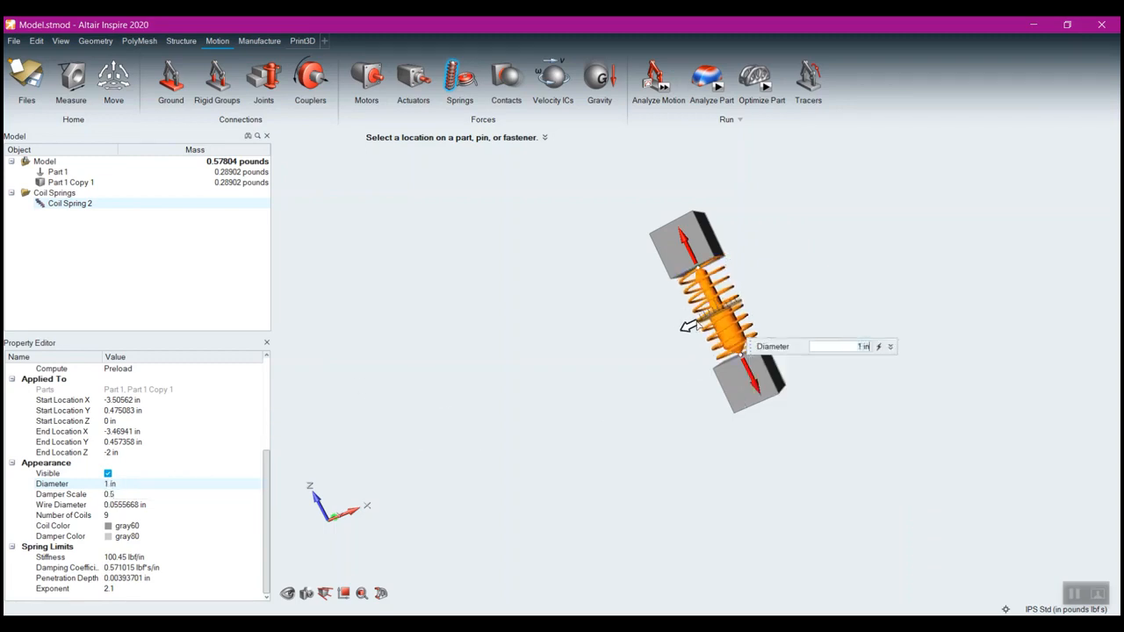
- Give the coil spring 20 coils and a wire diameter of 0.1 in
click(113, 516)
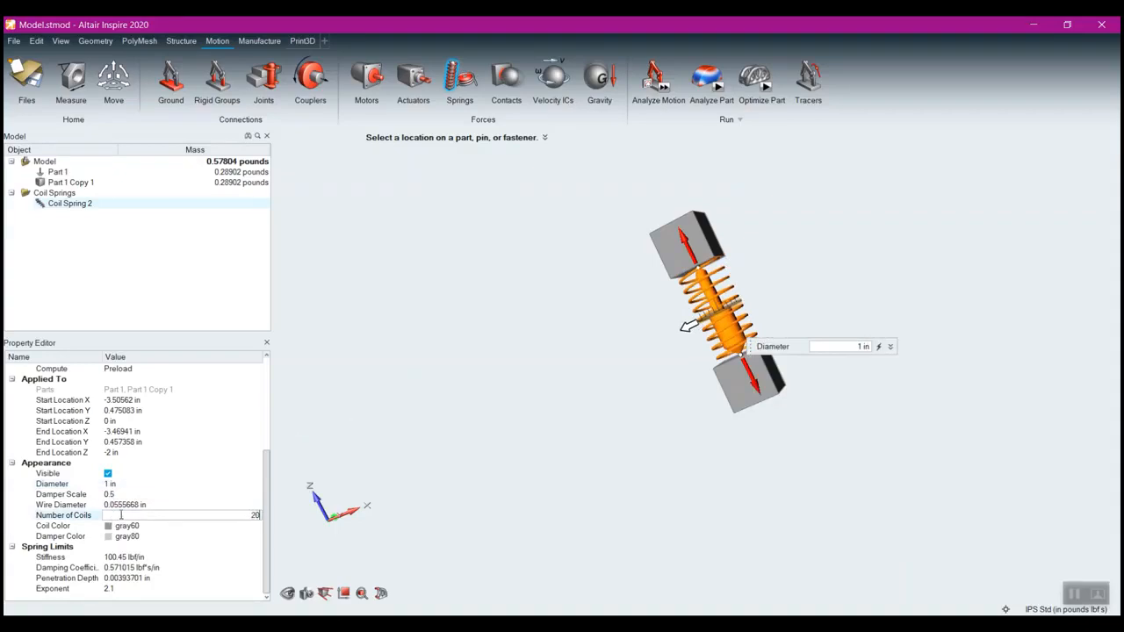
key(Return)
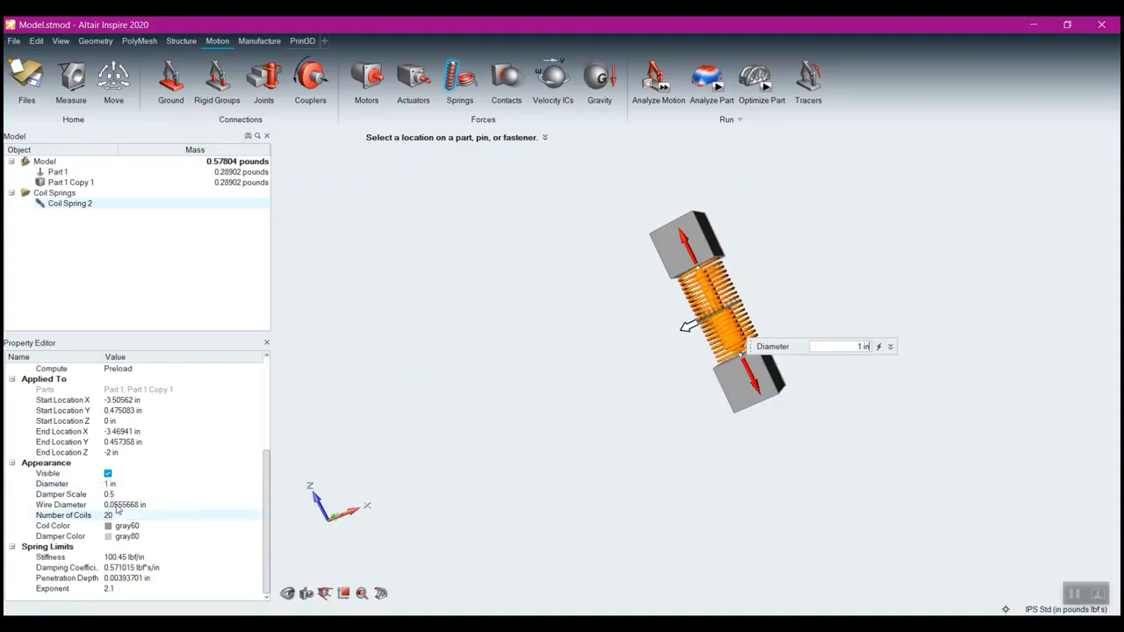
click(118, 507)
text(0.1)
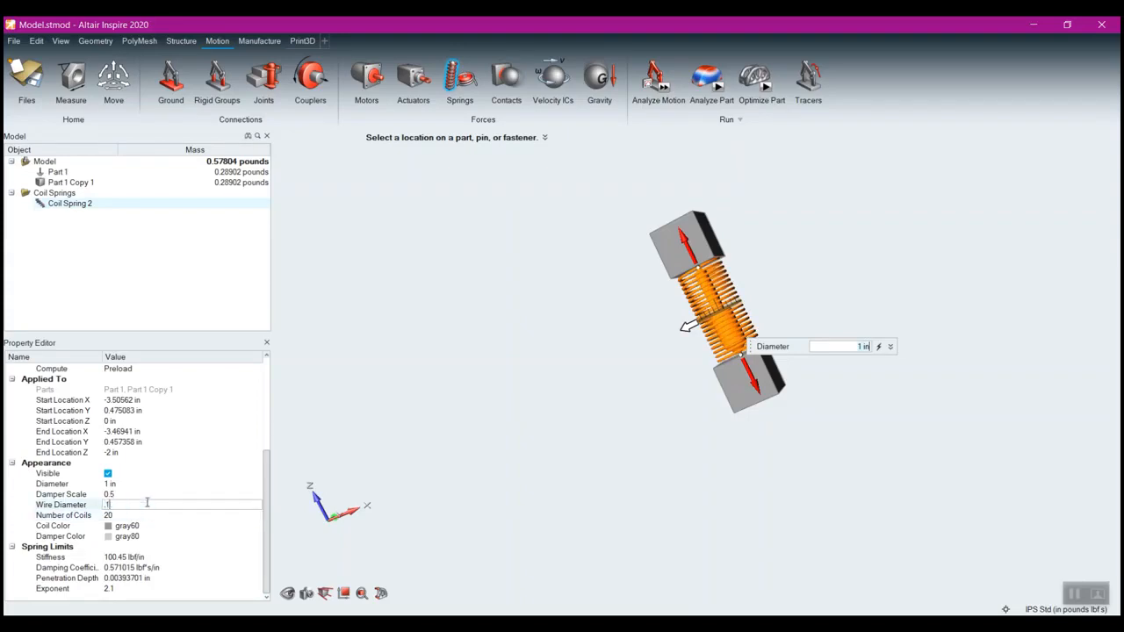
key(Tab)
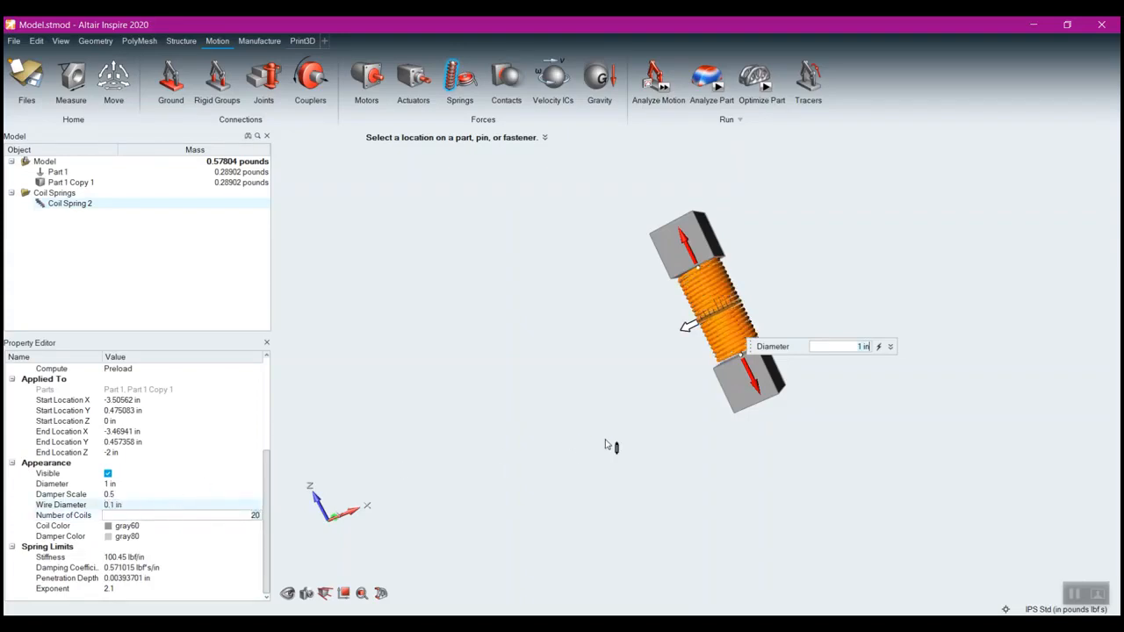
middle_drag(587, 284, 695, 283)
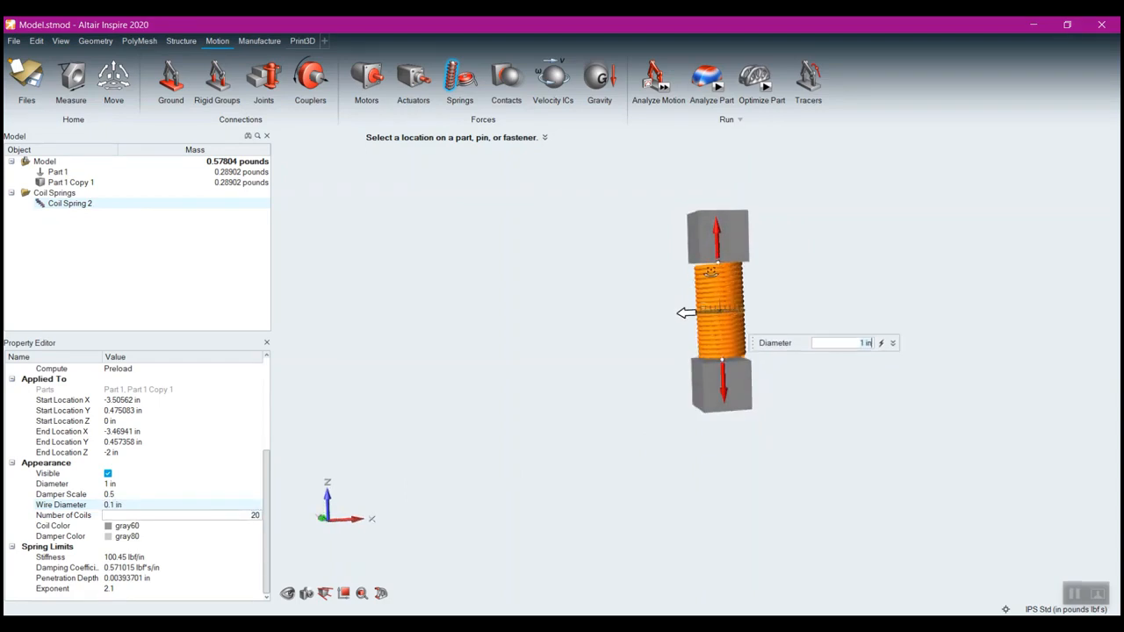
click(717, 330)
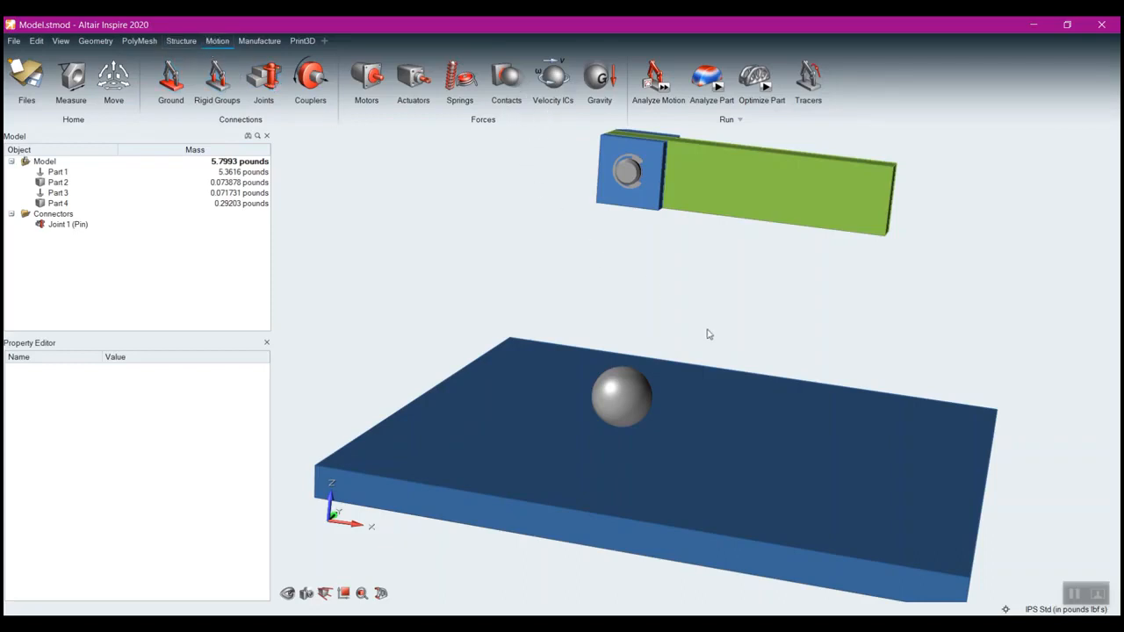
- Examine the properties of the grounded base plate and the grounded bracket holding the arm's pin
mouse_move(709, 334)
right_down()
mouse_move(673, 291)
mouse_move(666, 319)
right_up()
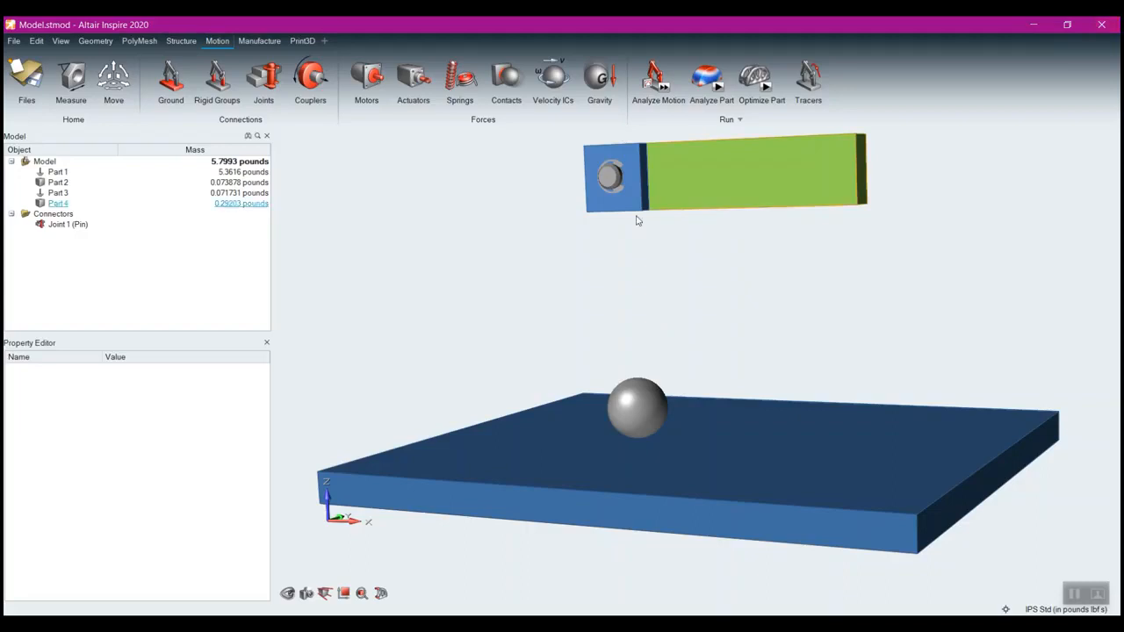
click(56, 172)
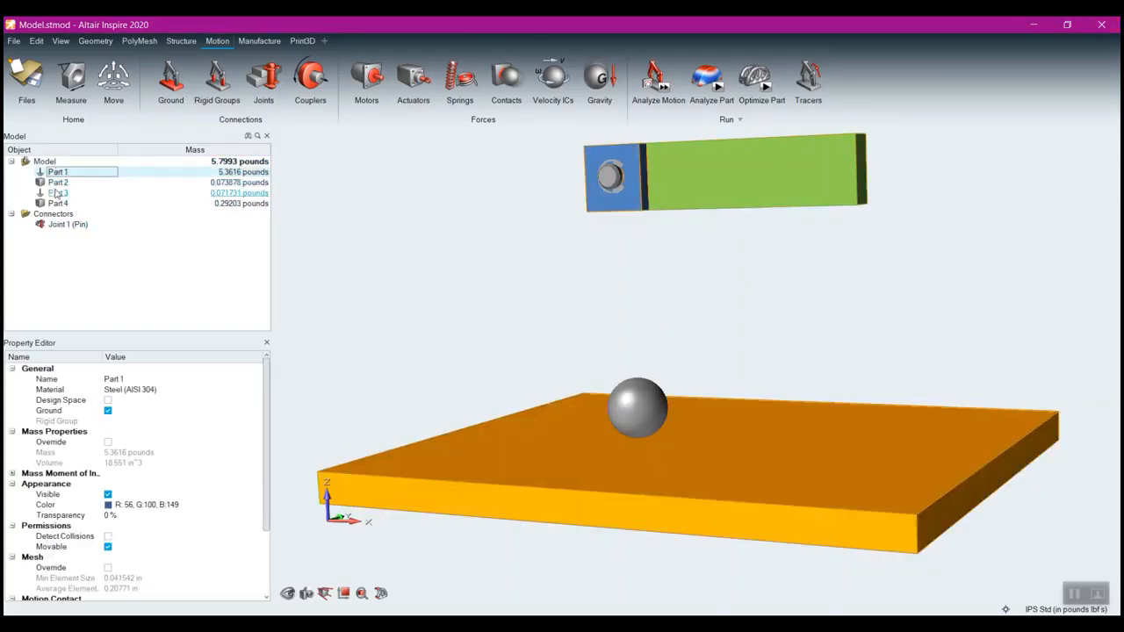
click(56, 194)
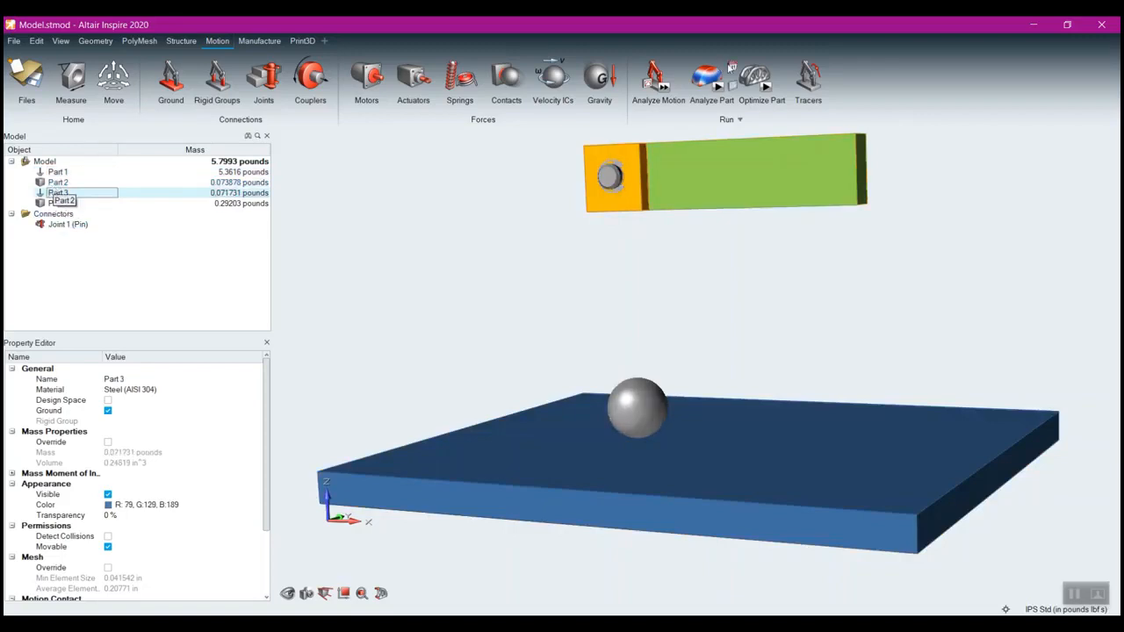
- Run a transient motion analysis of the model without contacts for 1 s at 300 Hz, play the animation, and exit the results
click(679, 90)
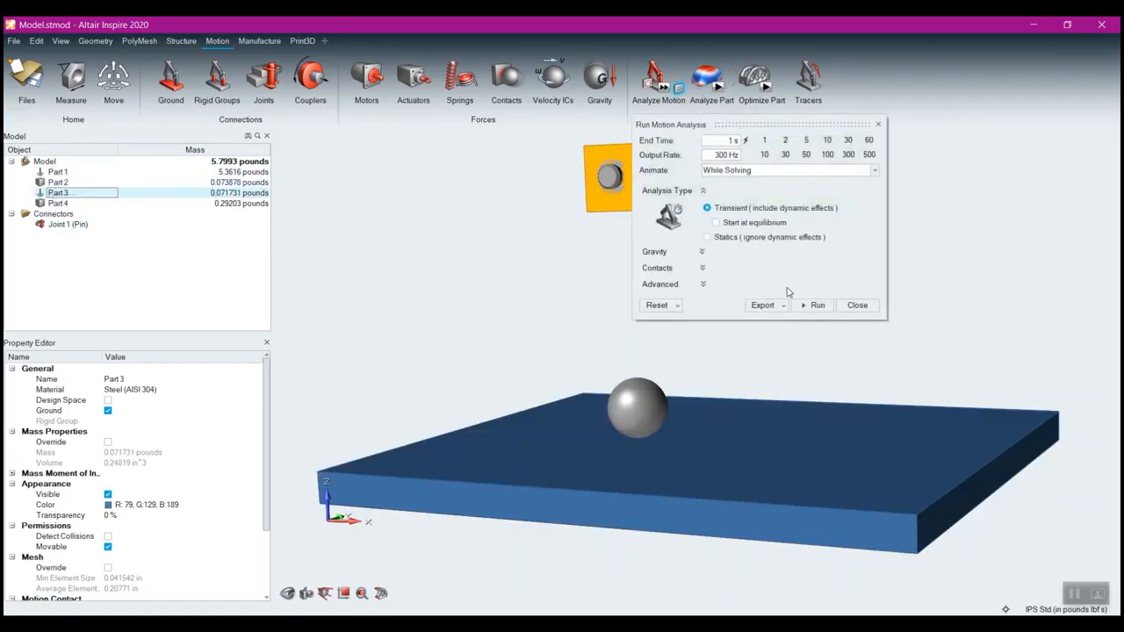
click(815, 308)
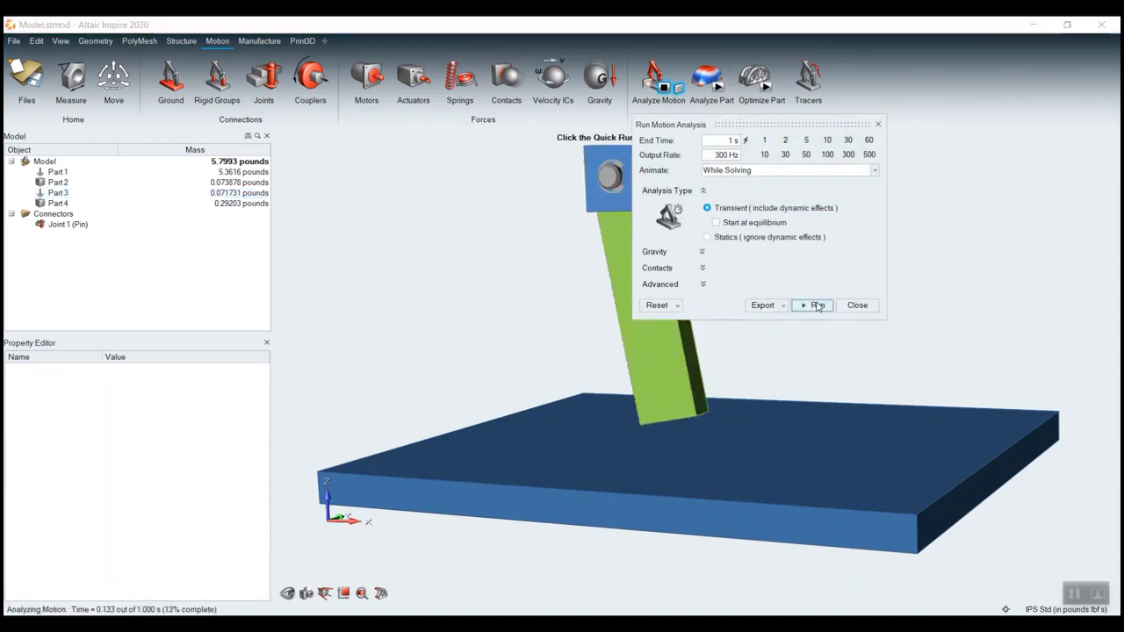
click(856, 305)
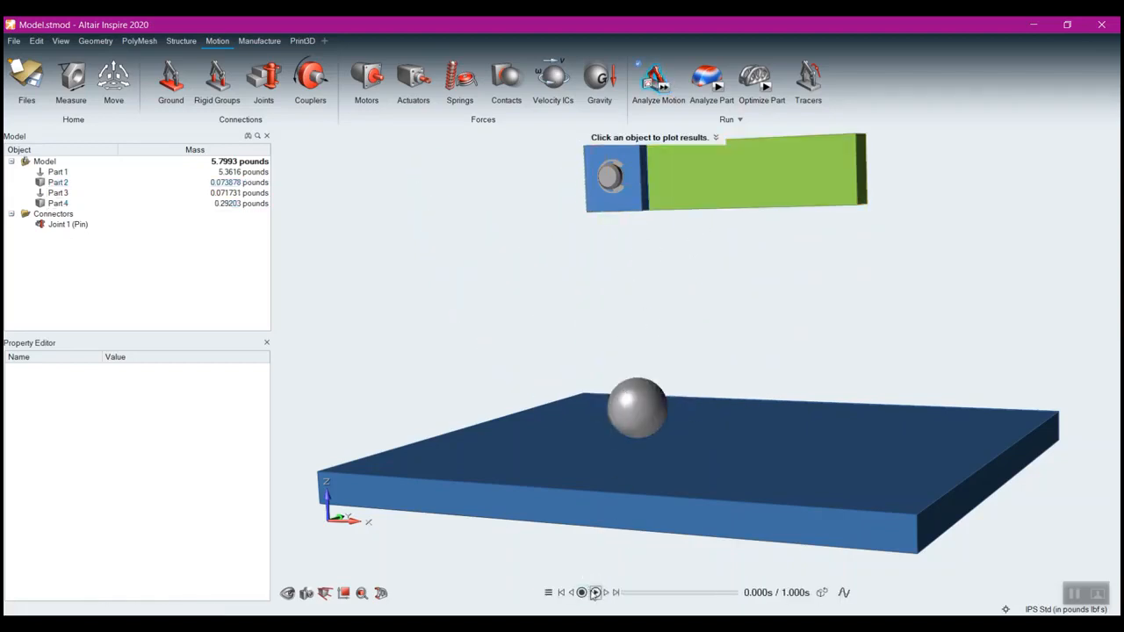
click(596, 593)
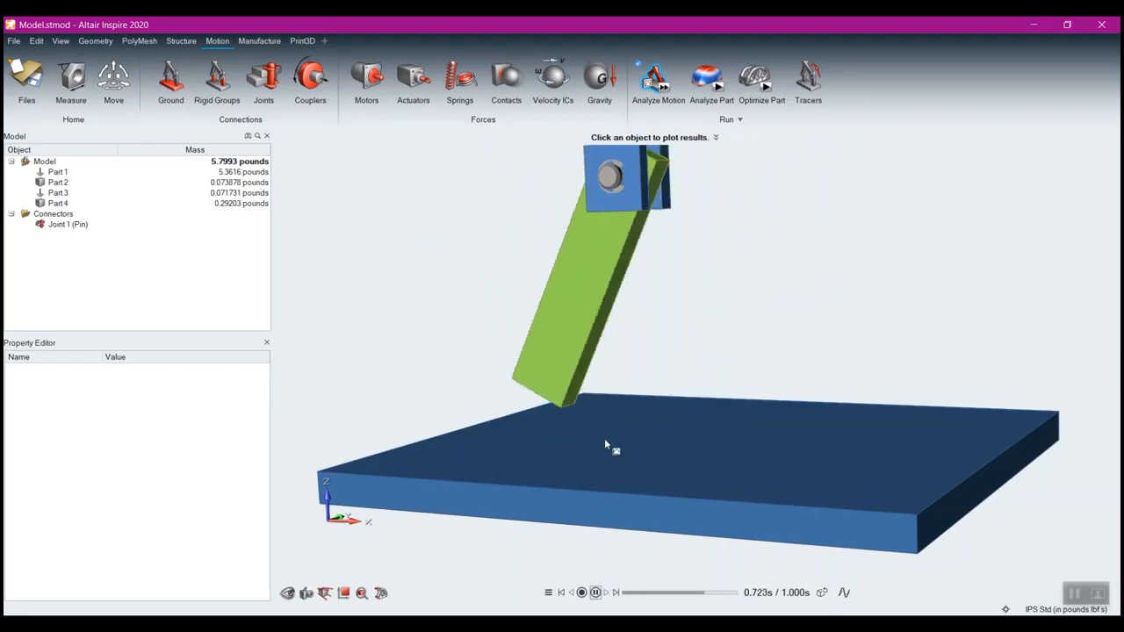
click(595, 593)
right_click(997, 308)
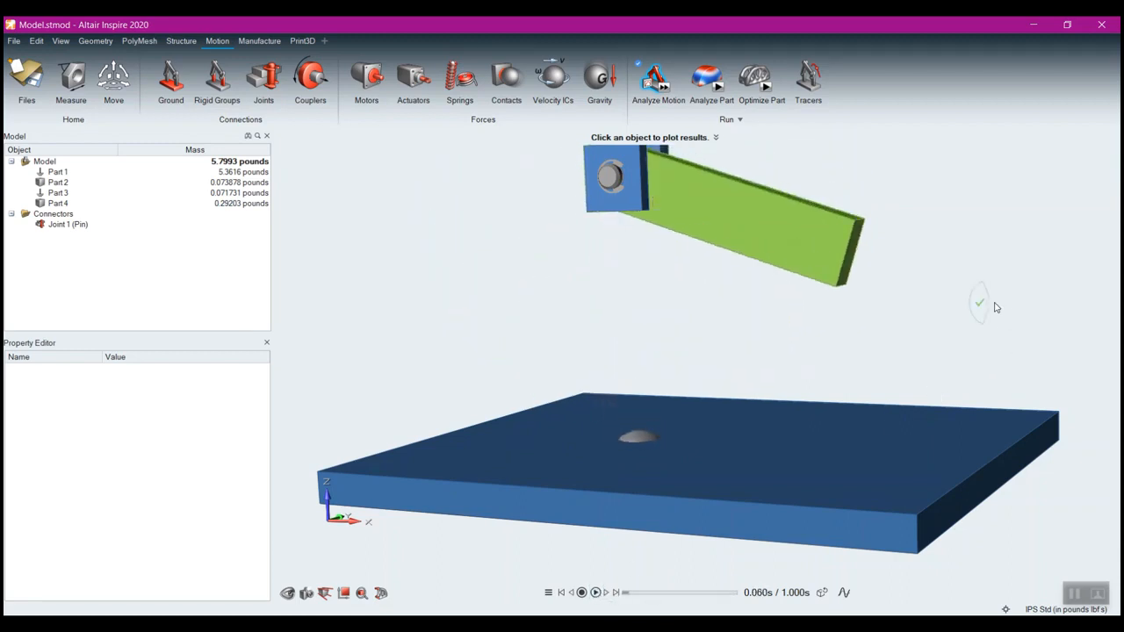
click(679, 88)
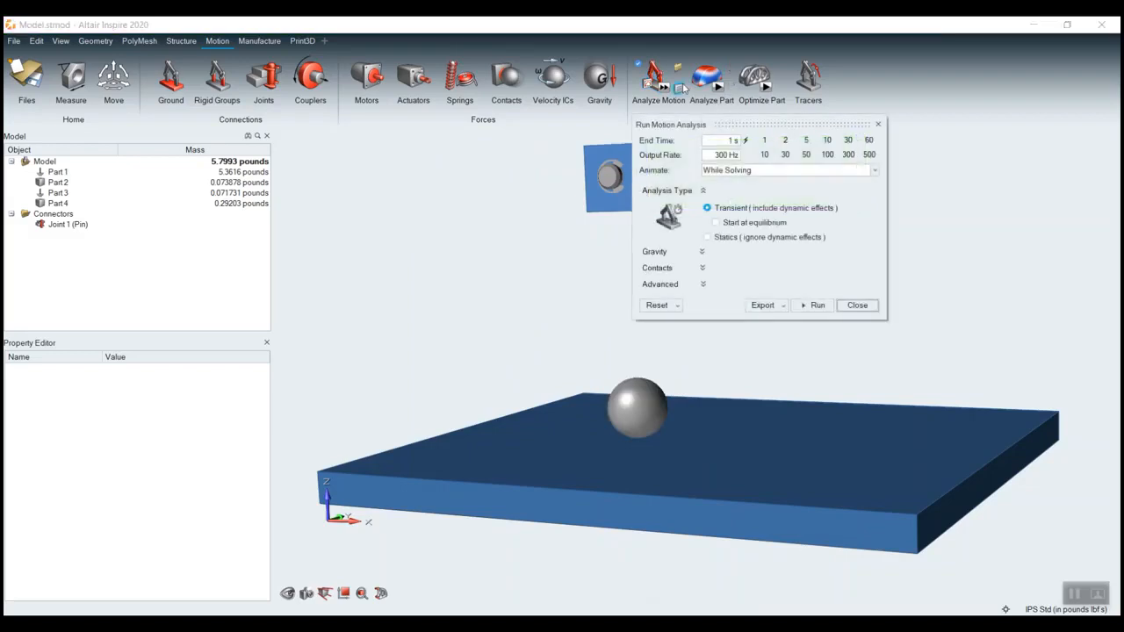
click(877, 124)
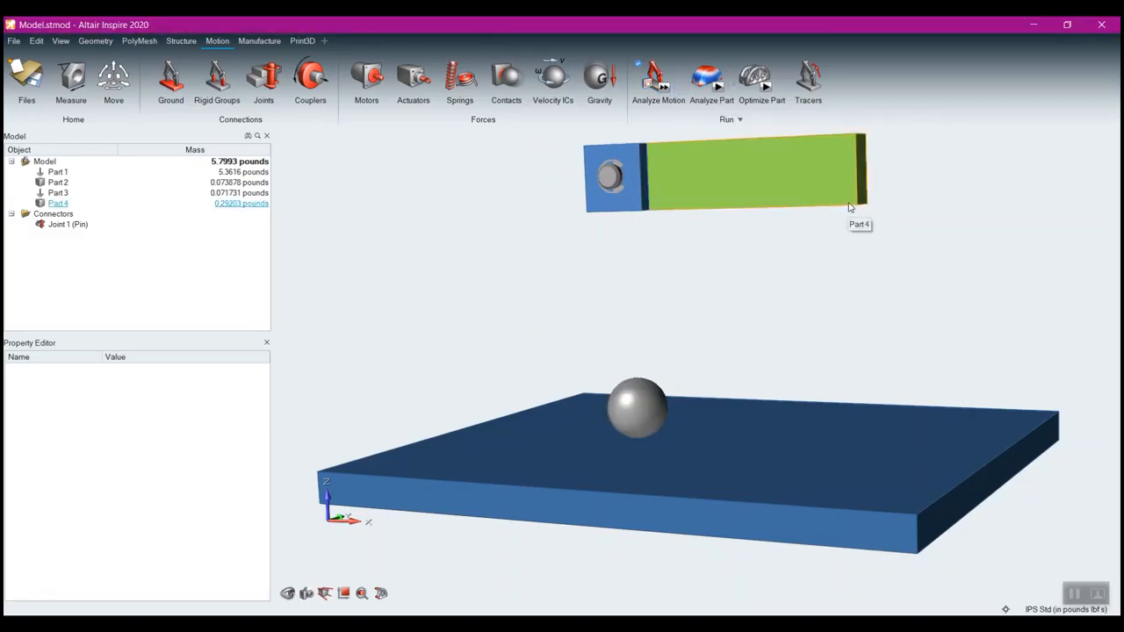
- Create a motion contact by parts with the ball in the first set and the base plate in the second
click(507, 77)
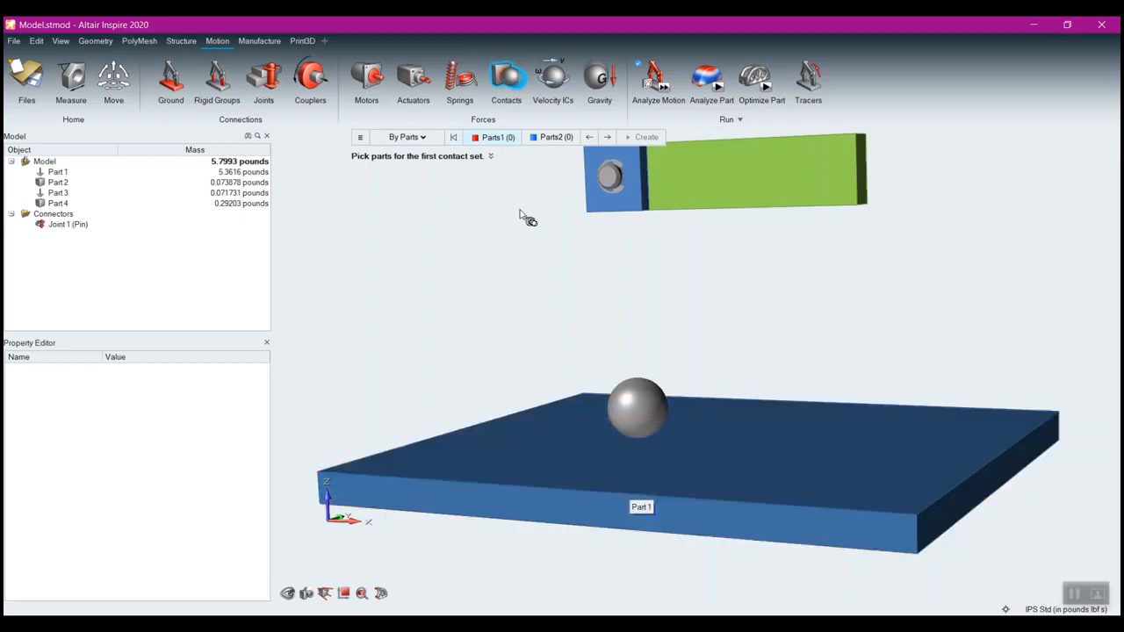
click(634, 404)
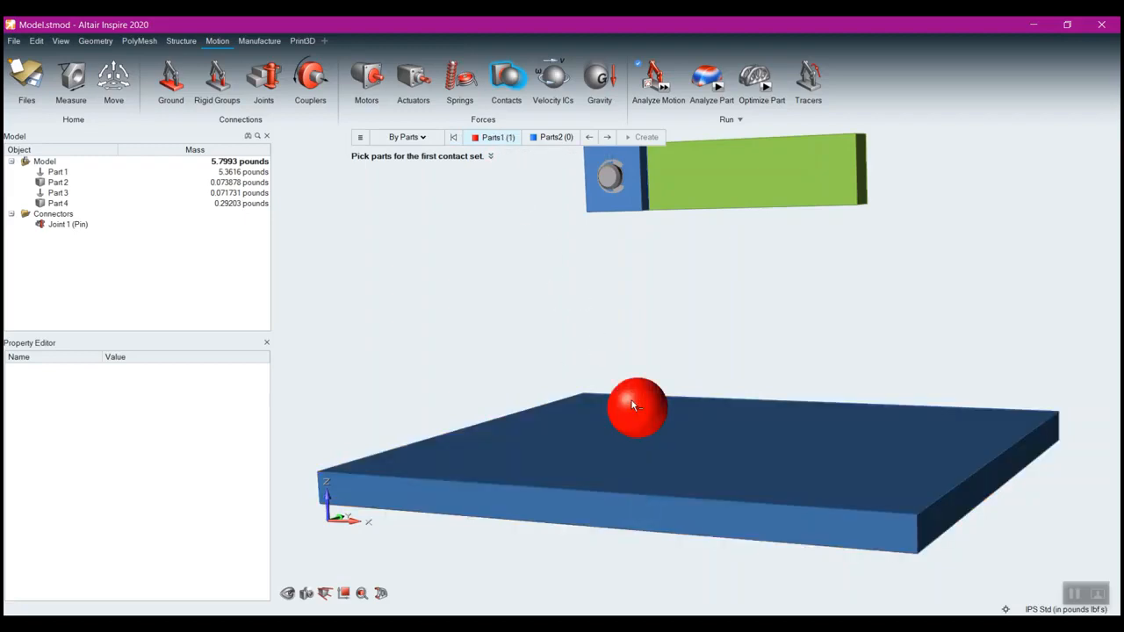
click(545, 139)
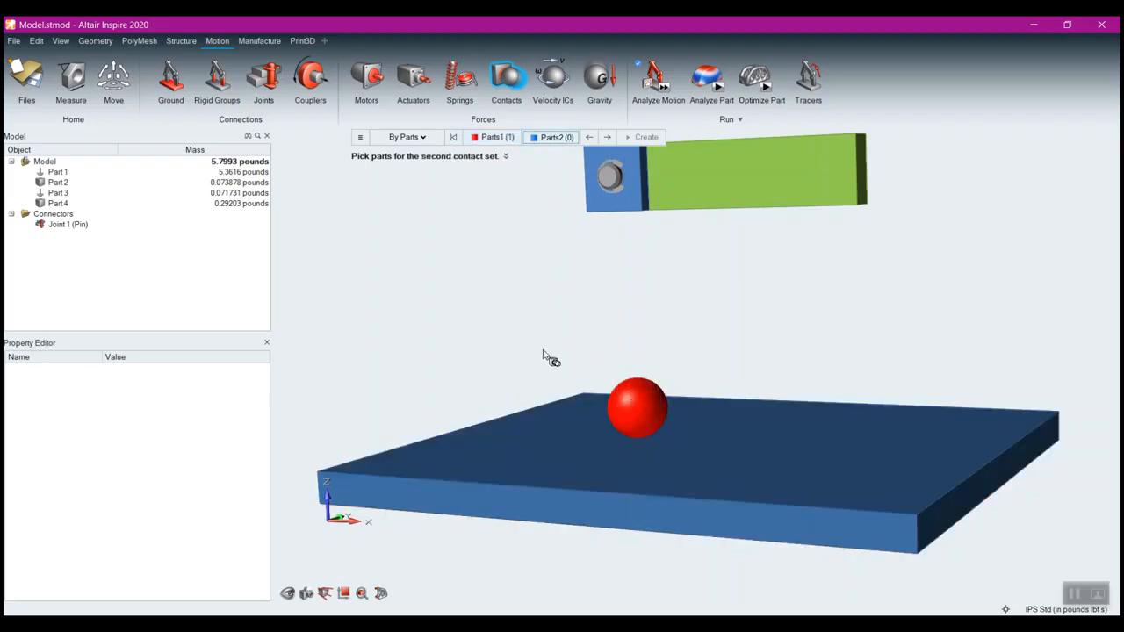
click(539, 426)
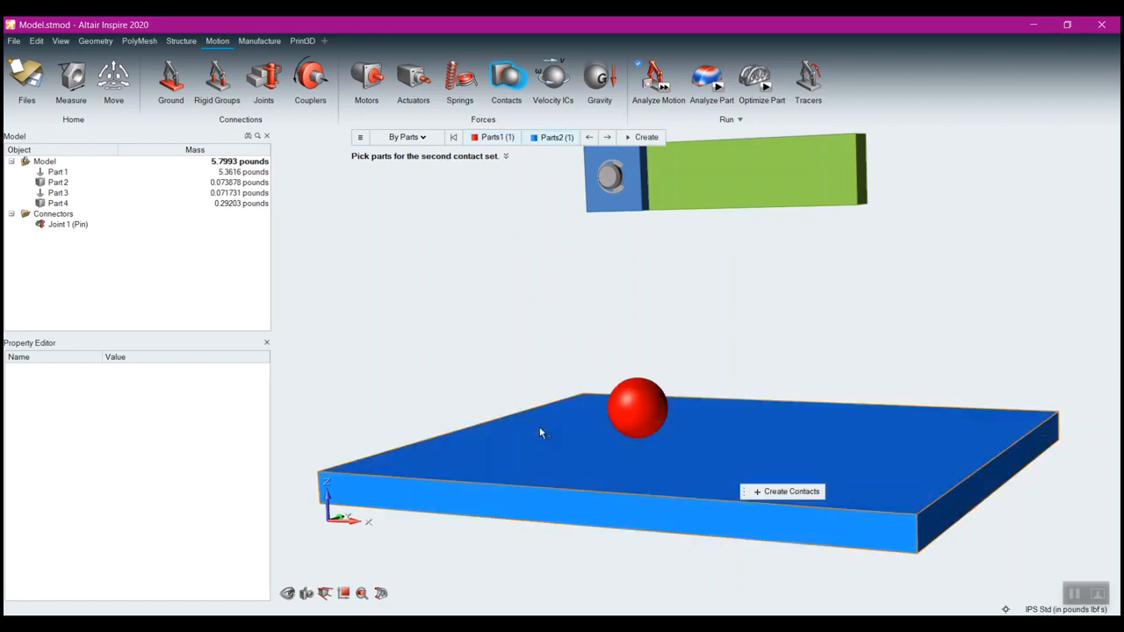
click(785, 492)
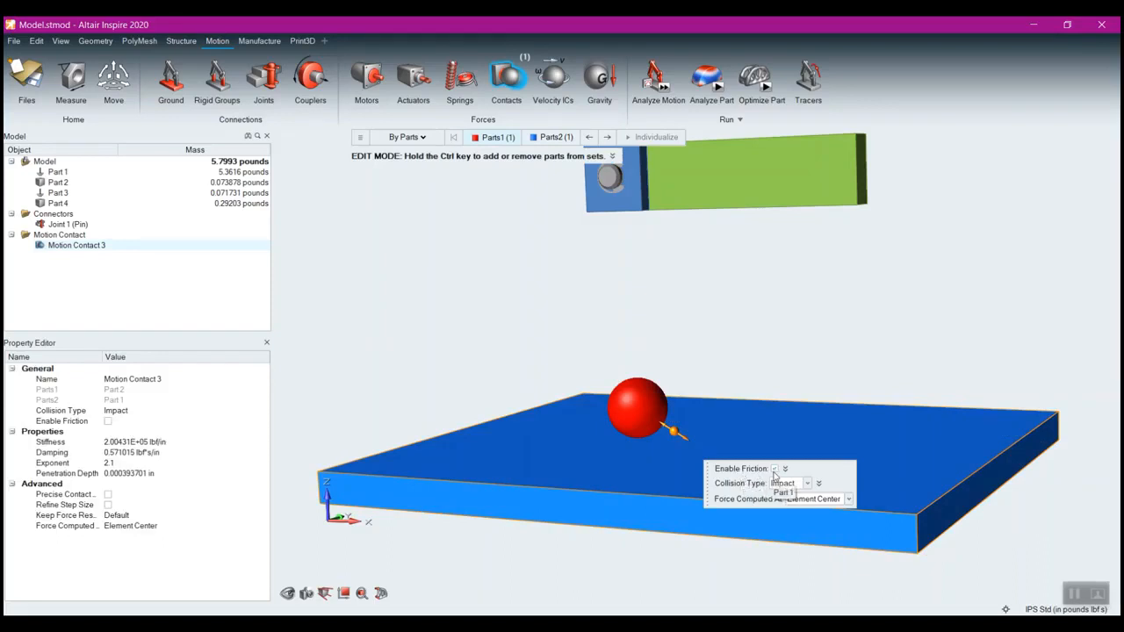
- Enable friction on the ball-to-plate contact, examine its friction coefficients, disable friction again, and leave the contact tool
click(775, 469)
click(785, 470)
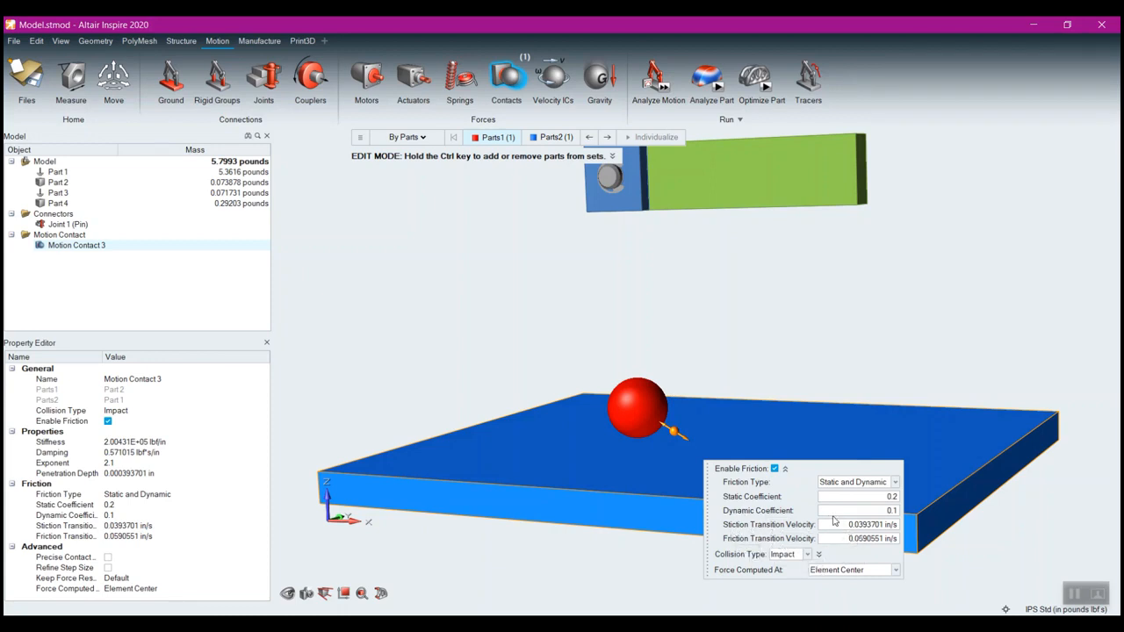
click(775, 469)
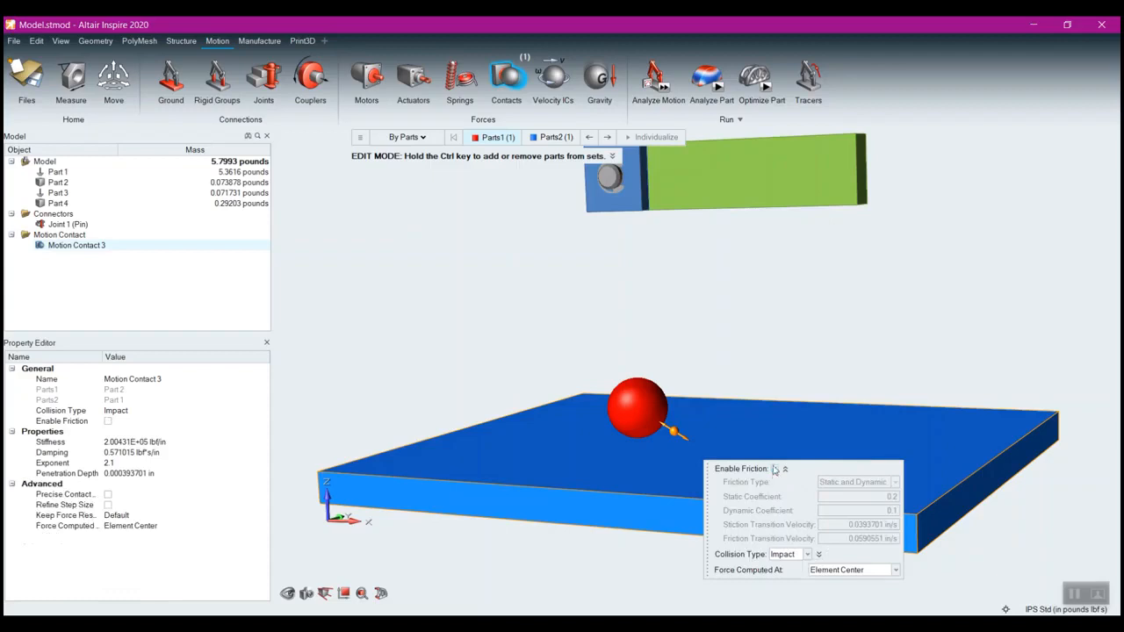
click(786, 470)
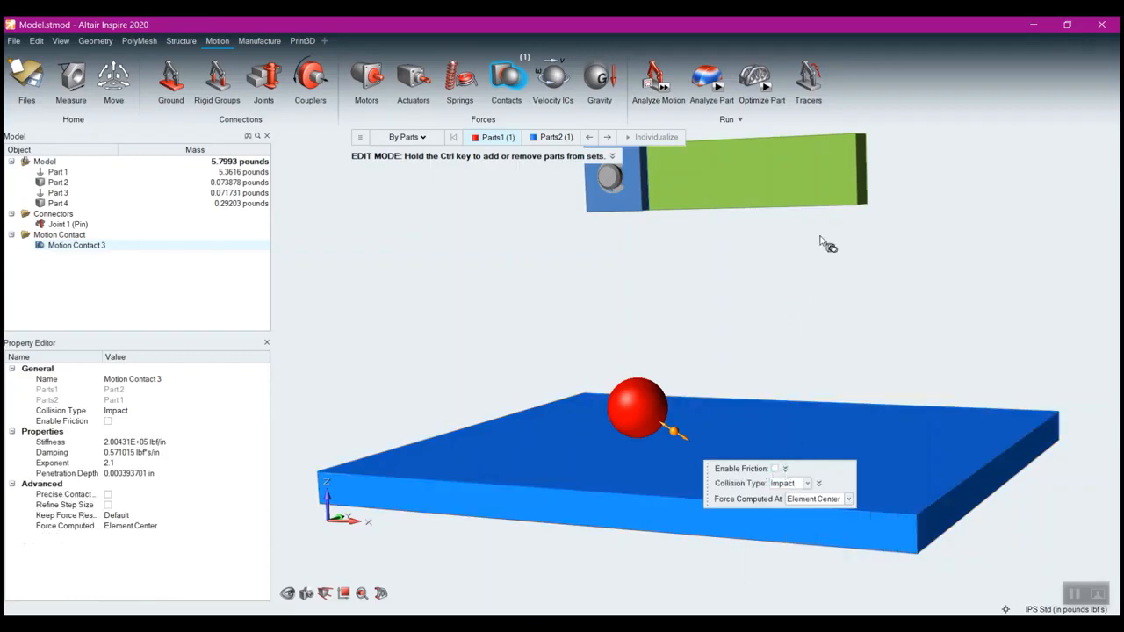
right_click(569, 260)
mouse_move(555, 260)
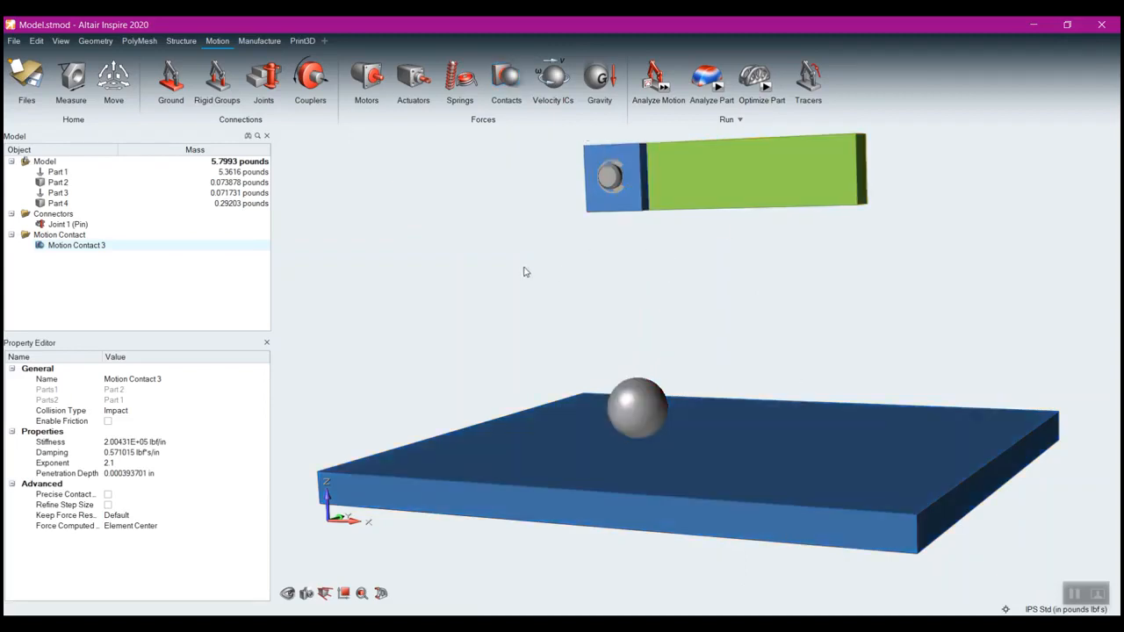
- Create a second motion contact by parts, with the green arm in the first set and the ball in the second
click(513, 81)
click(582, 249)
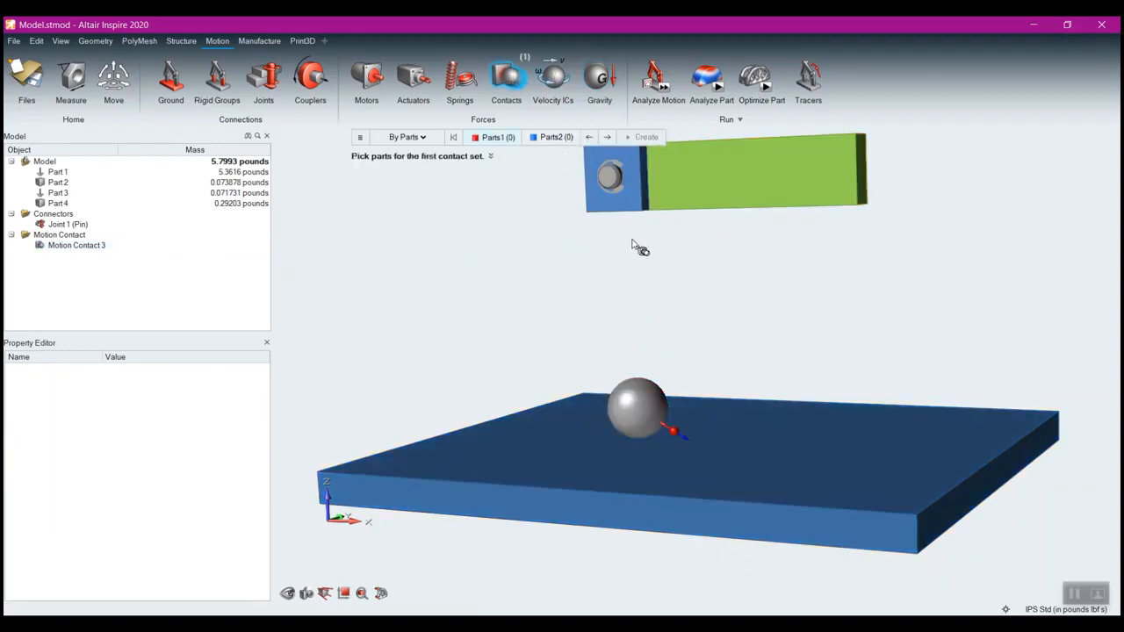
click(749, 190)
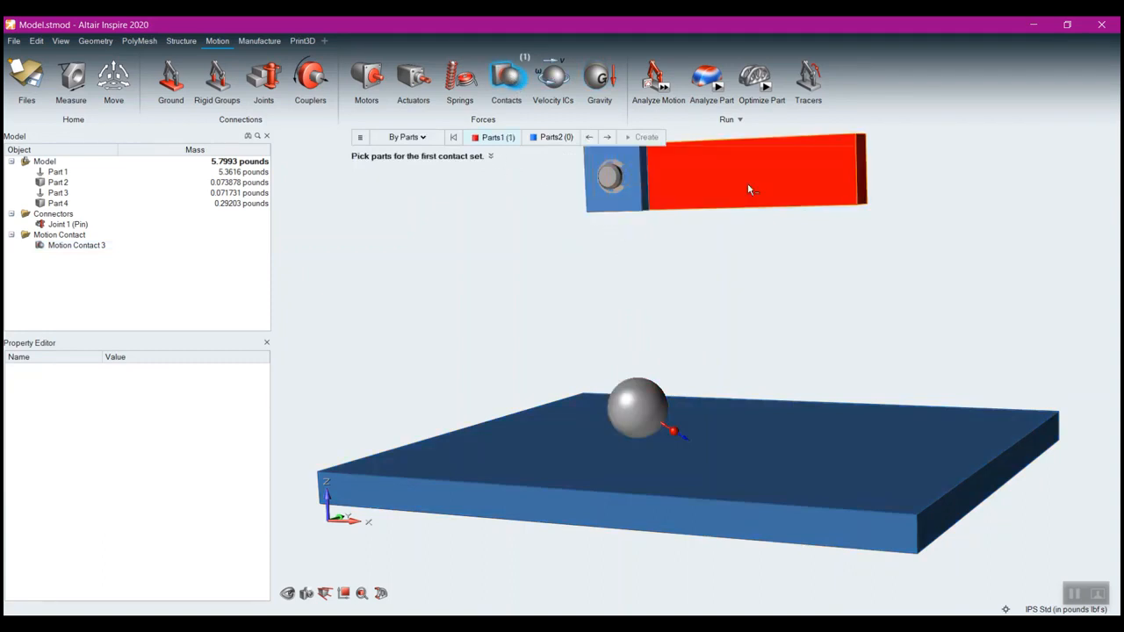
click(555, 138)
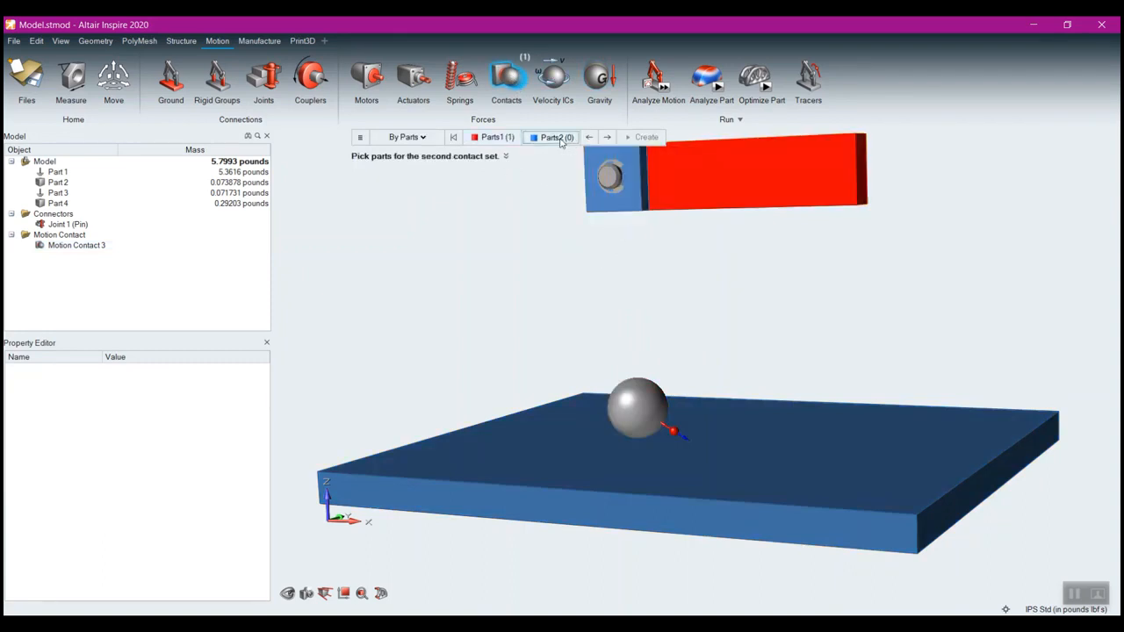
click(634, 406)
click(716, 448)
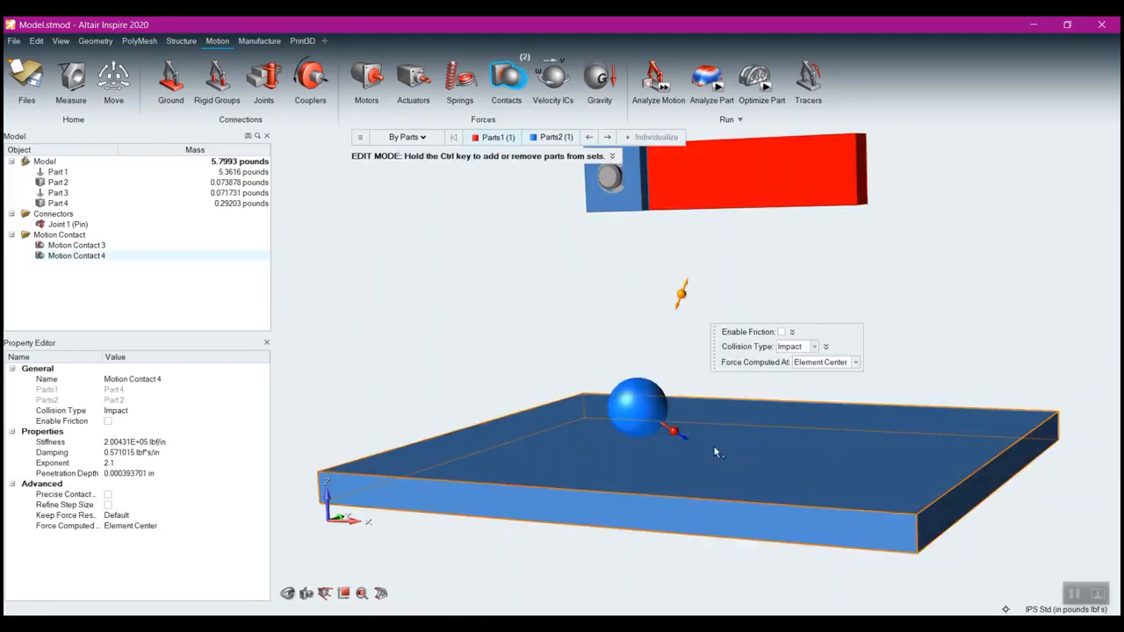
right_click(498, 287)
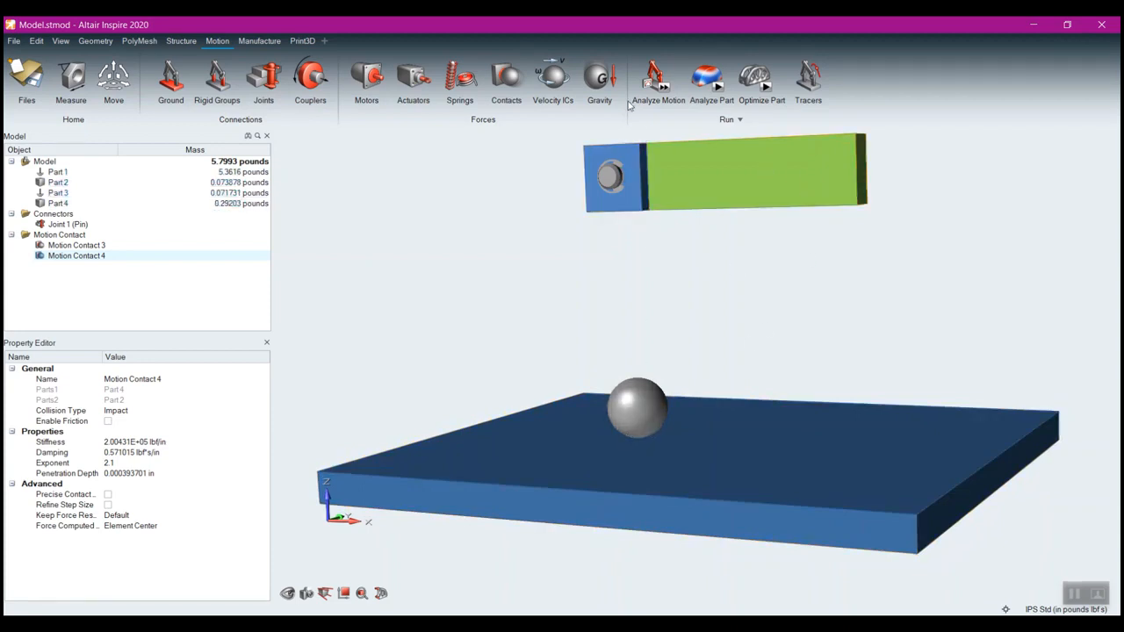
- Run the motion analysis with both contacts, plot the normal force of the ball-to-plate contact, and exit the results
click(661, 81)
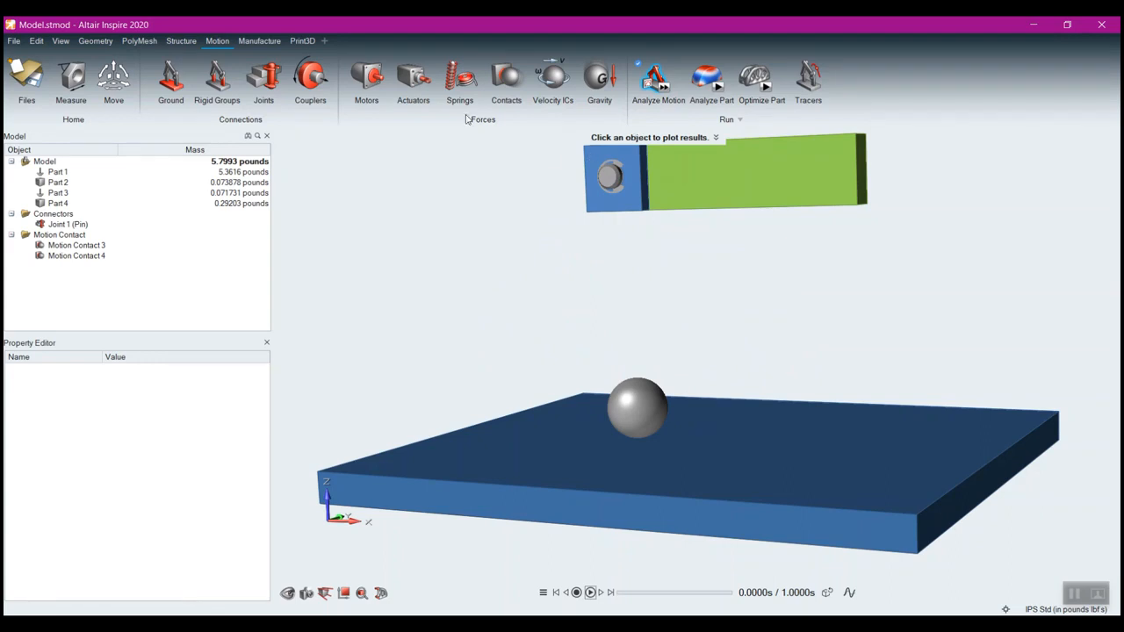
click(104, 249)
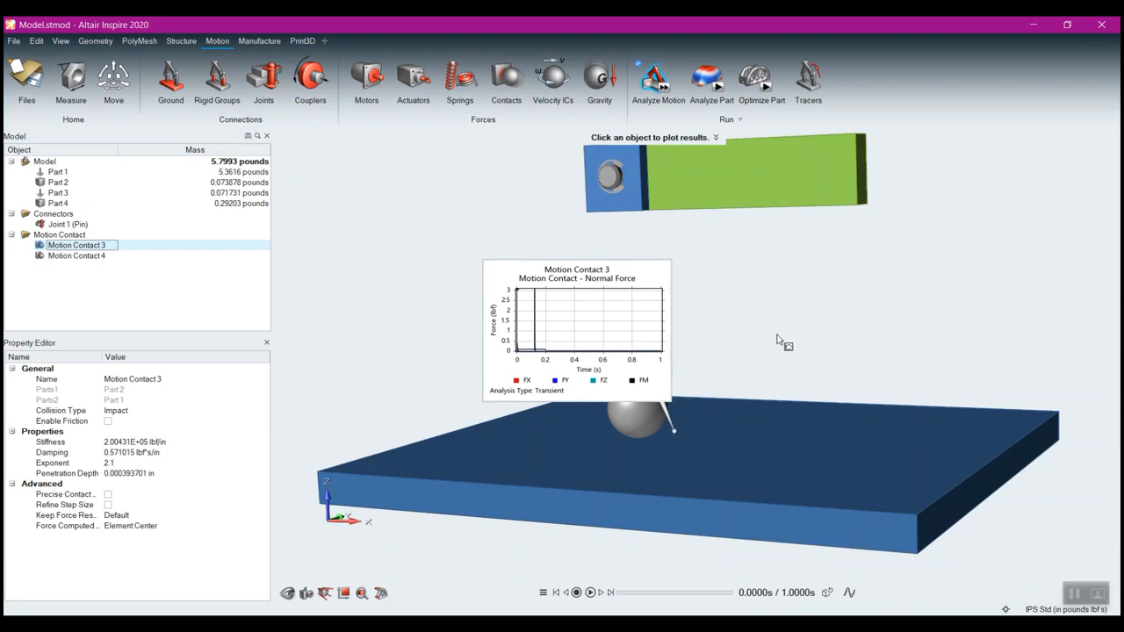
right_click(823, 313)
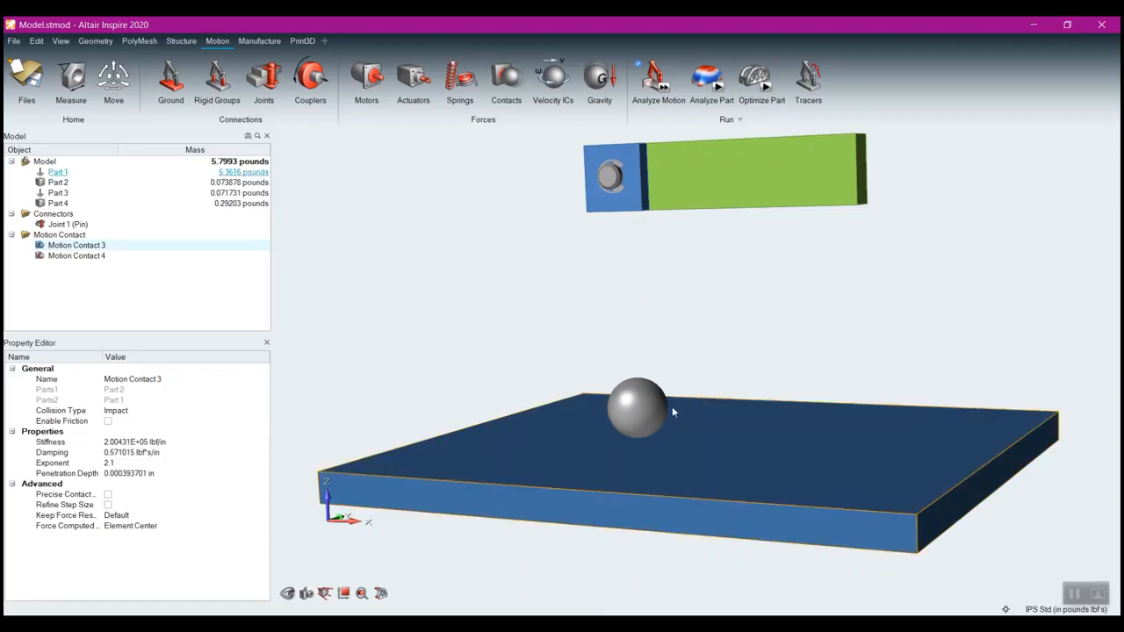
- Select the ball and open the Force Explorer
click(755, 202)
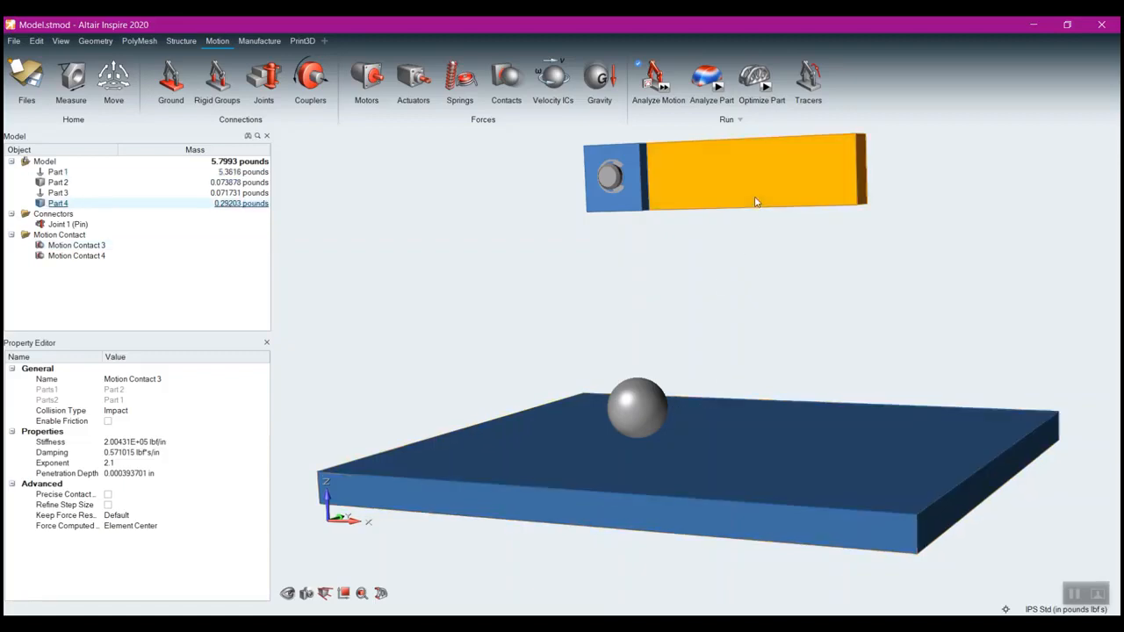
click(641, 405)
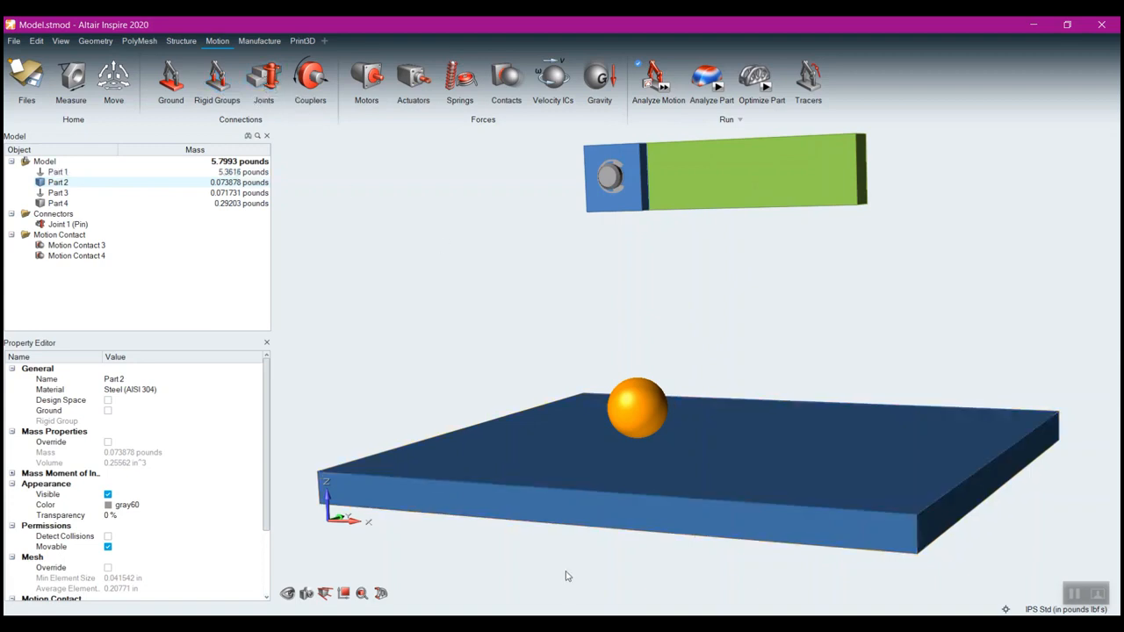
scroll(566, 576, down, 3)
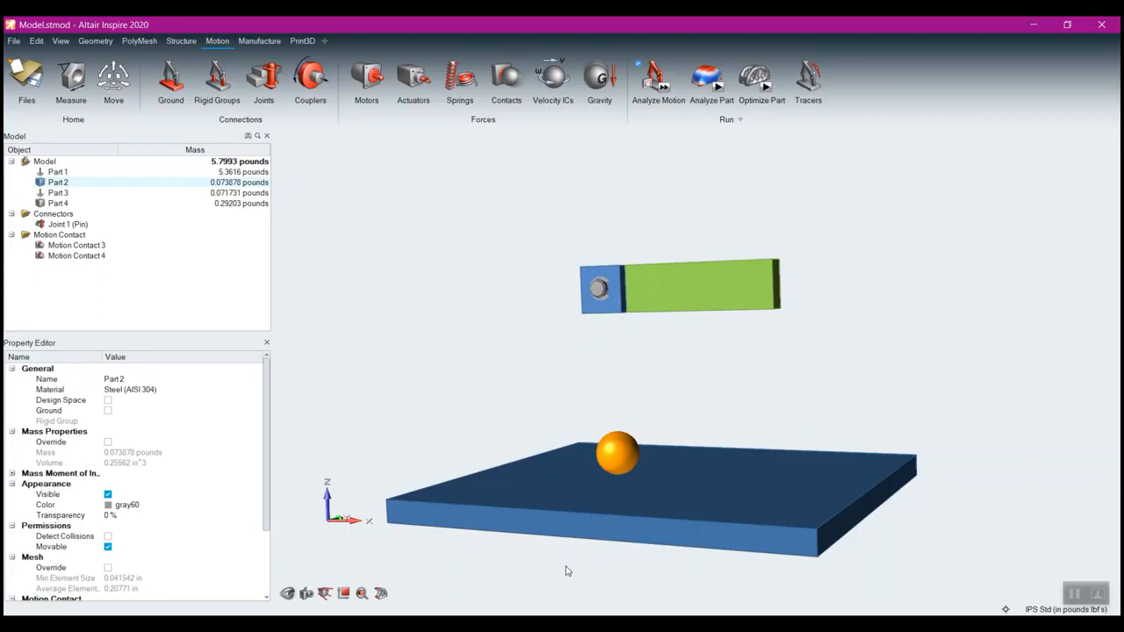
click(740, 122)
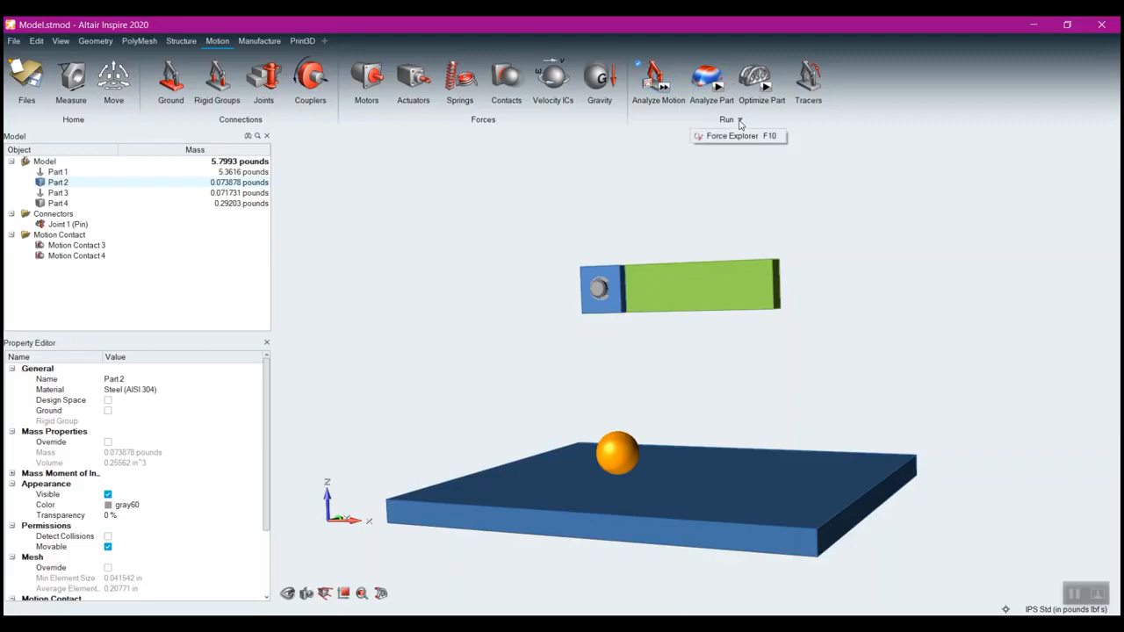
click(740, 137)
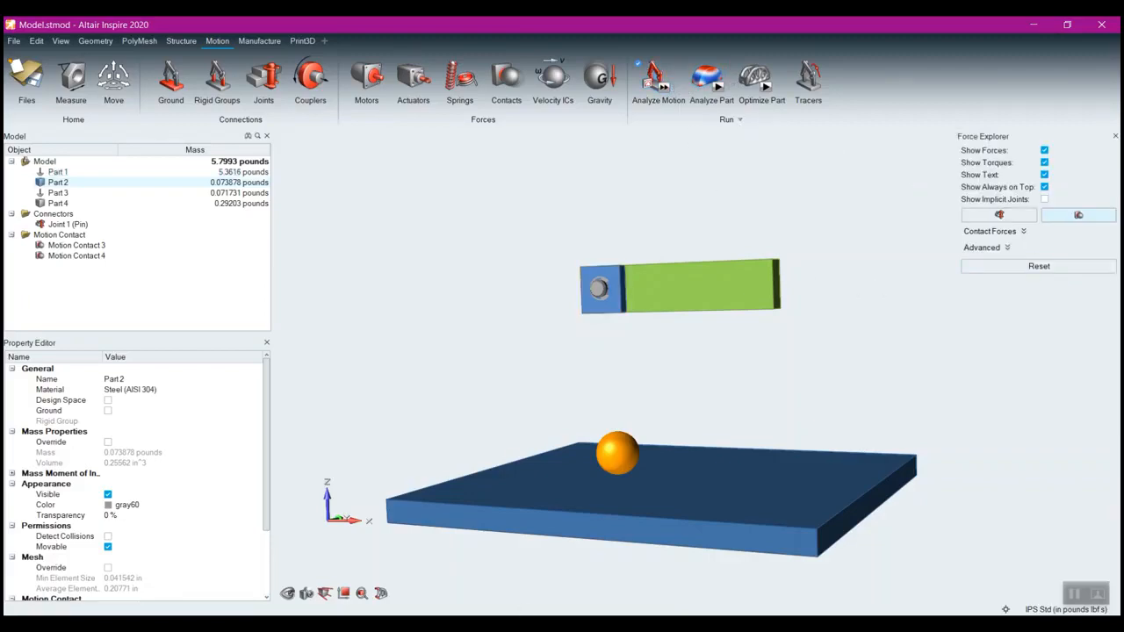
- Show the motion results with the Force Explorer active, pop out the ball's displacement plot and close it
click(661, 74)
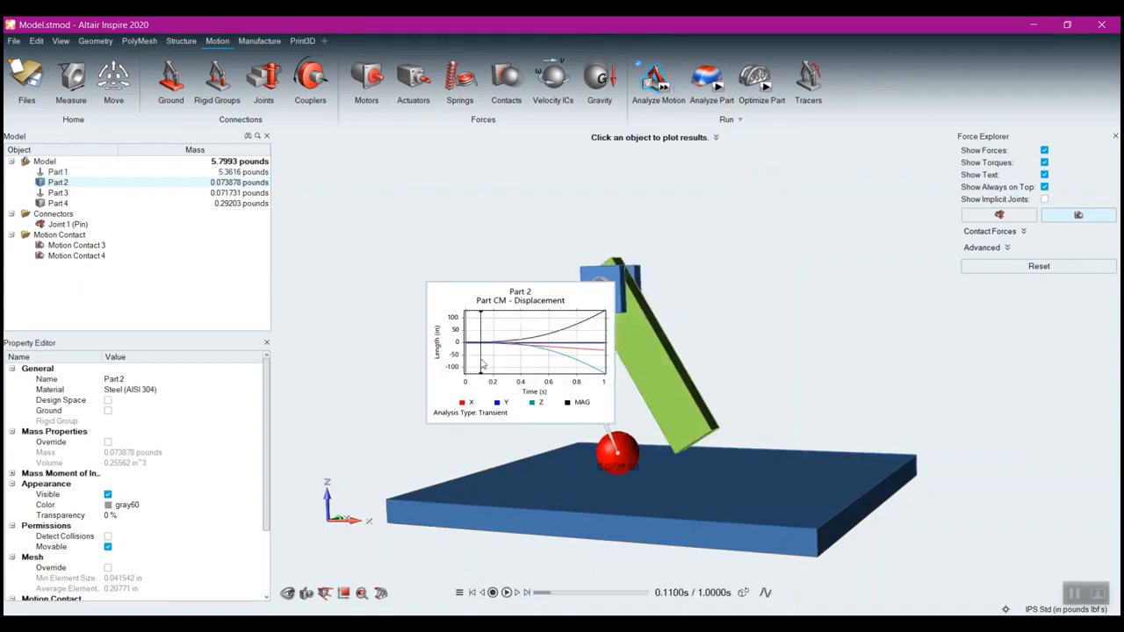
right_click(408, 363)
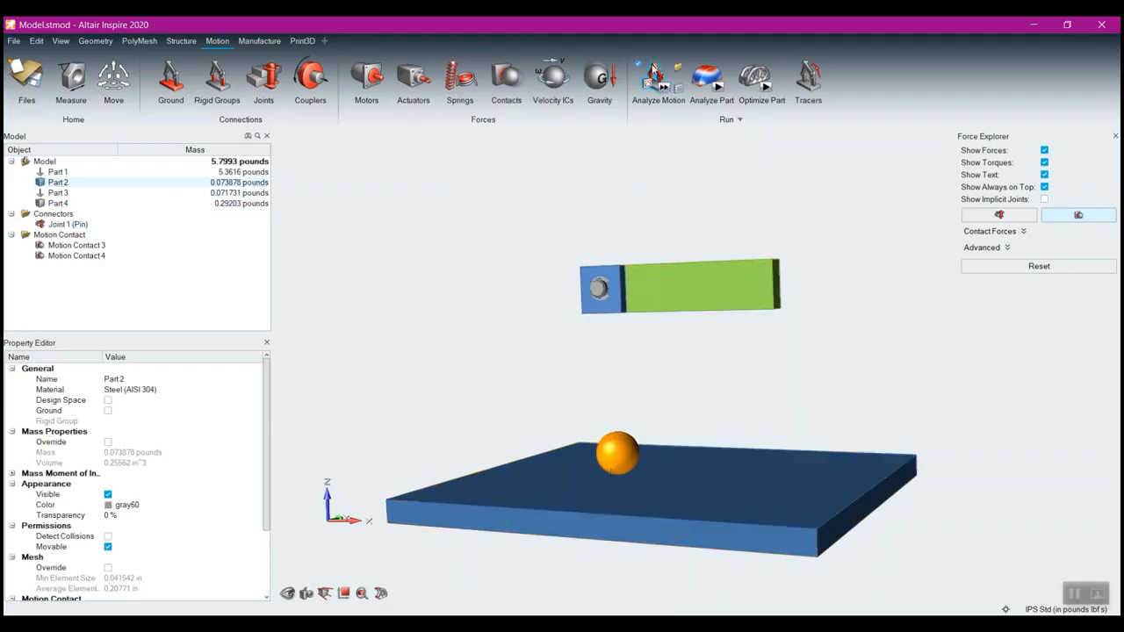
click(661, 73)
right_click(578, 388)
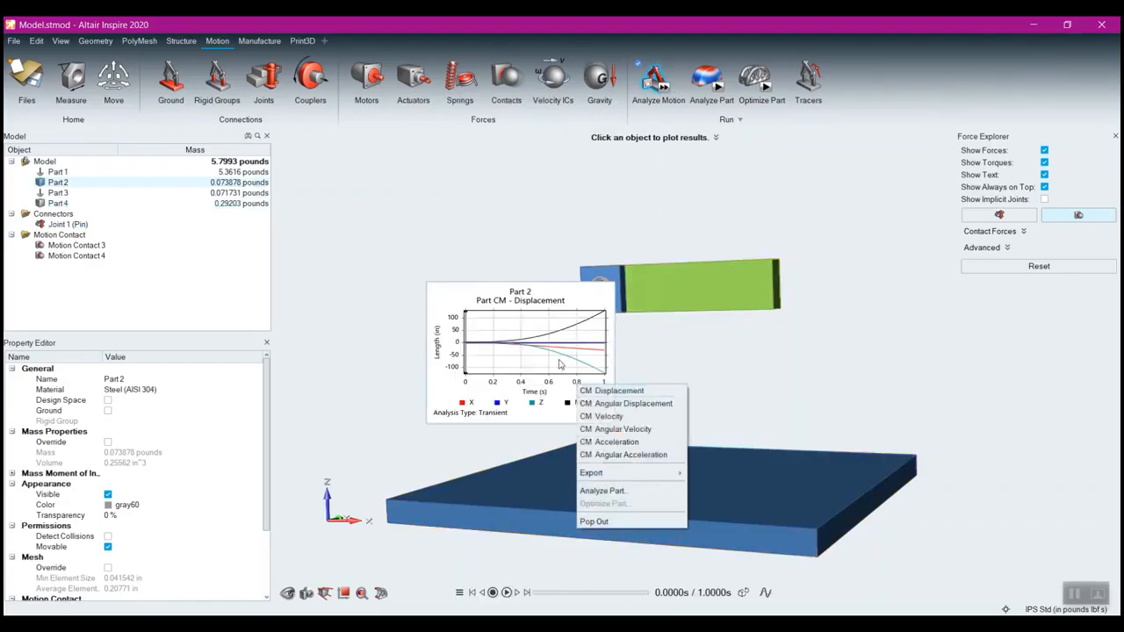
click(594, 522)
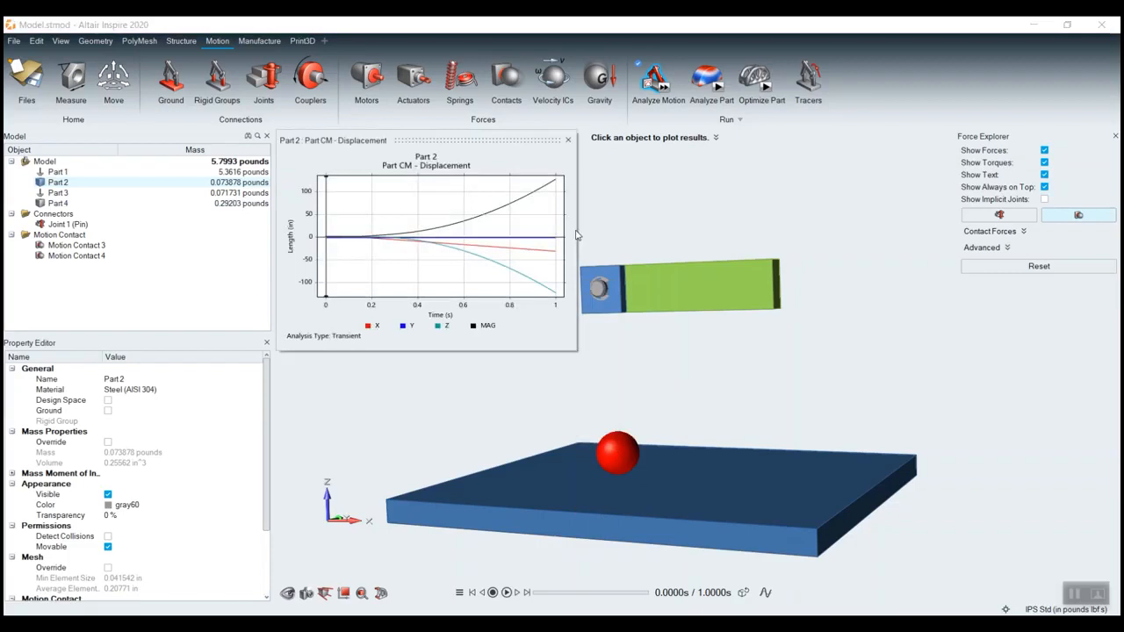
click(572, 141)
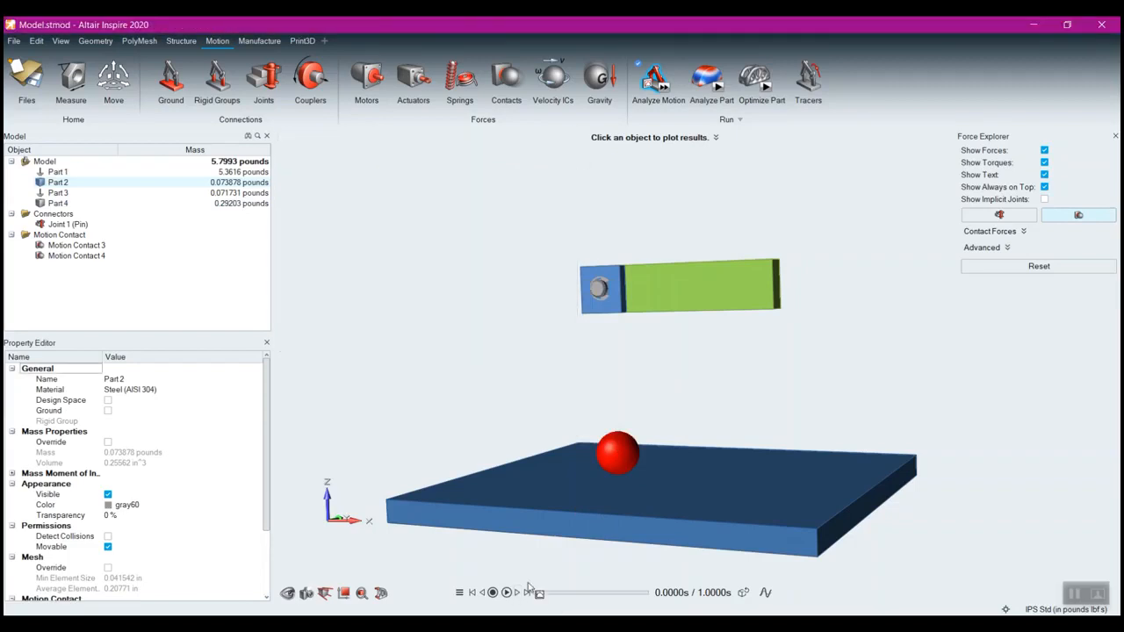
- Scrub the motion results around the arm's impact with the ball to examine the contact forces, and play the animation
drag(535, 594, 546, 596)
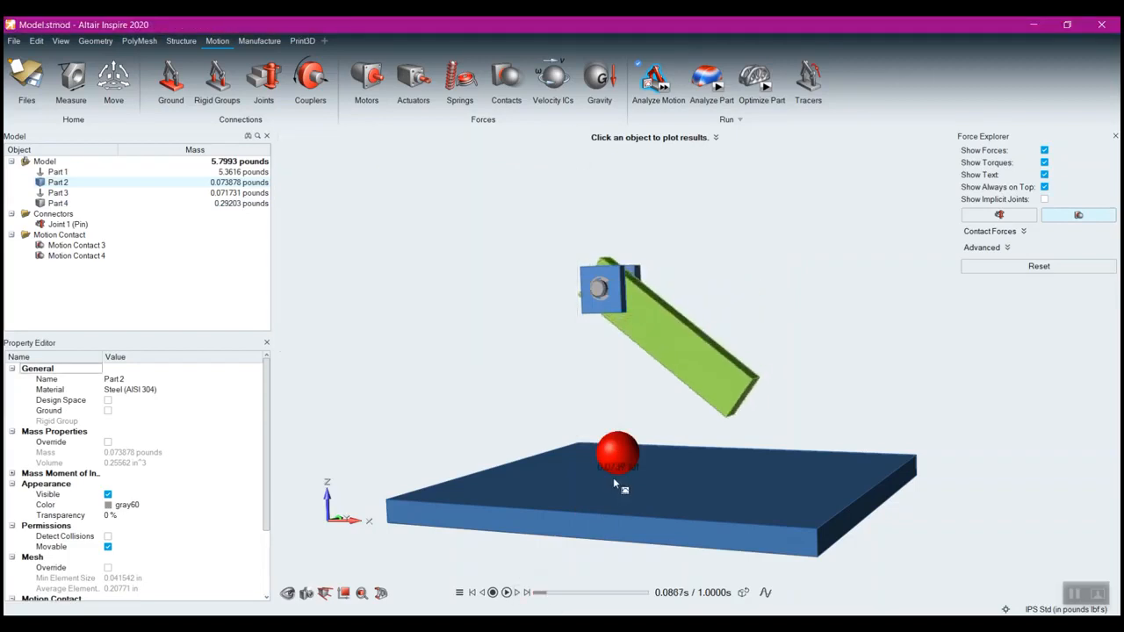
scroll(613, 477, up, 2)
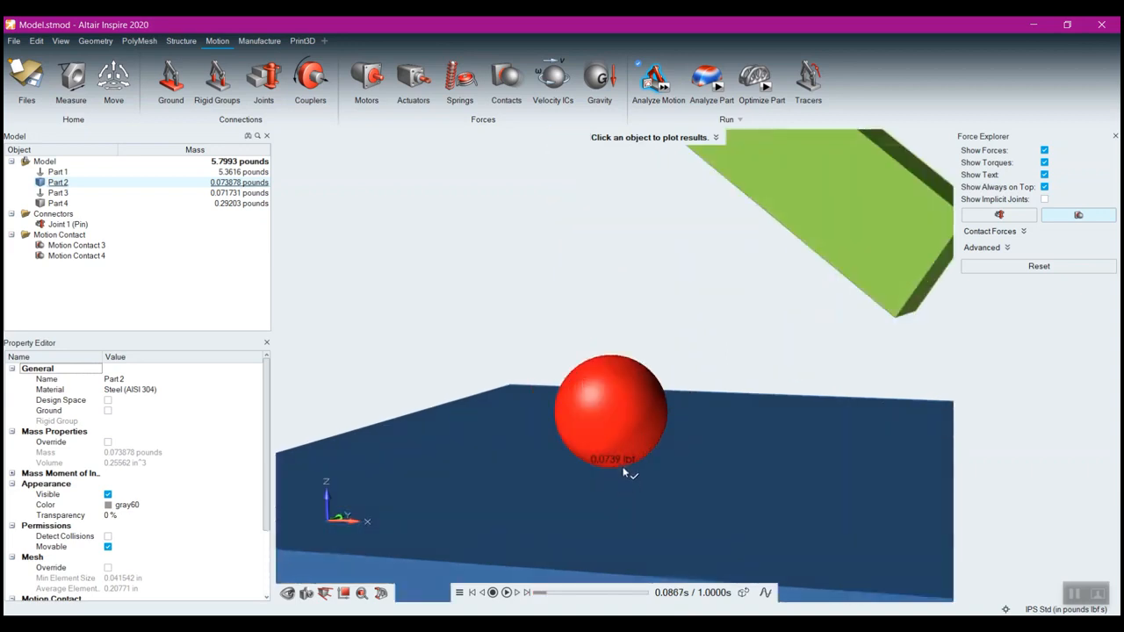
drag(550, 598, 556, 596)
right_drag(513, 508, 570, 492)
drag(555, 596, 554, 598)
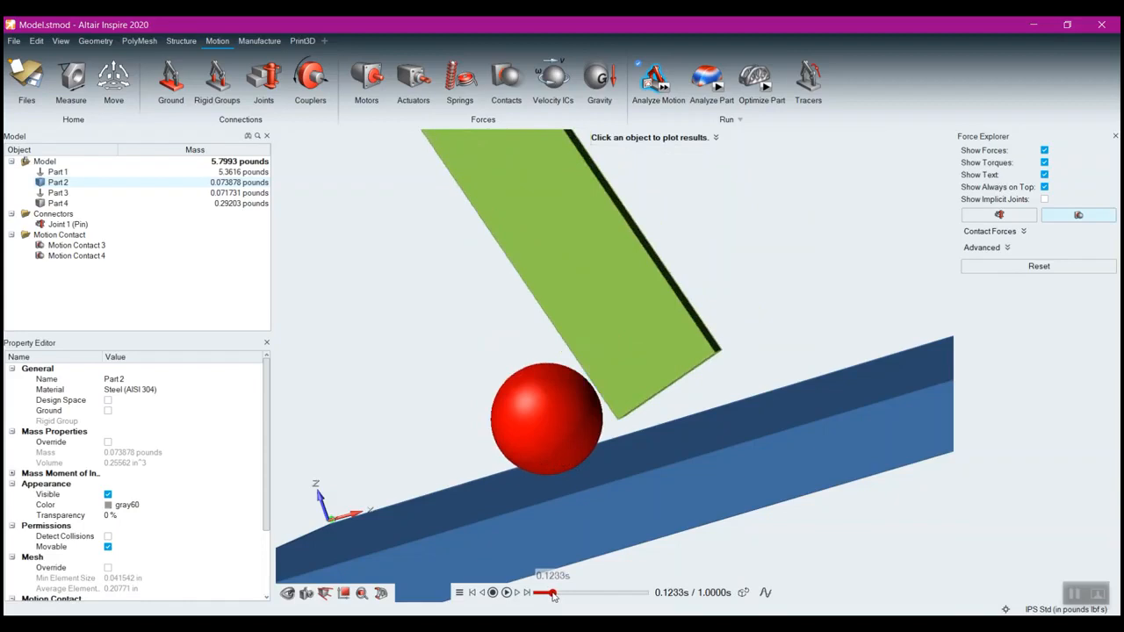
right_drag(736, 436, 680, 587)
click(506, 593)
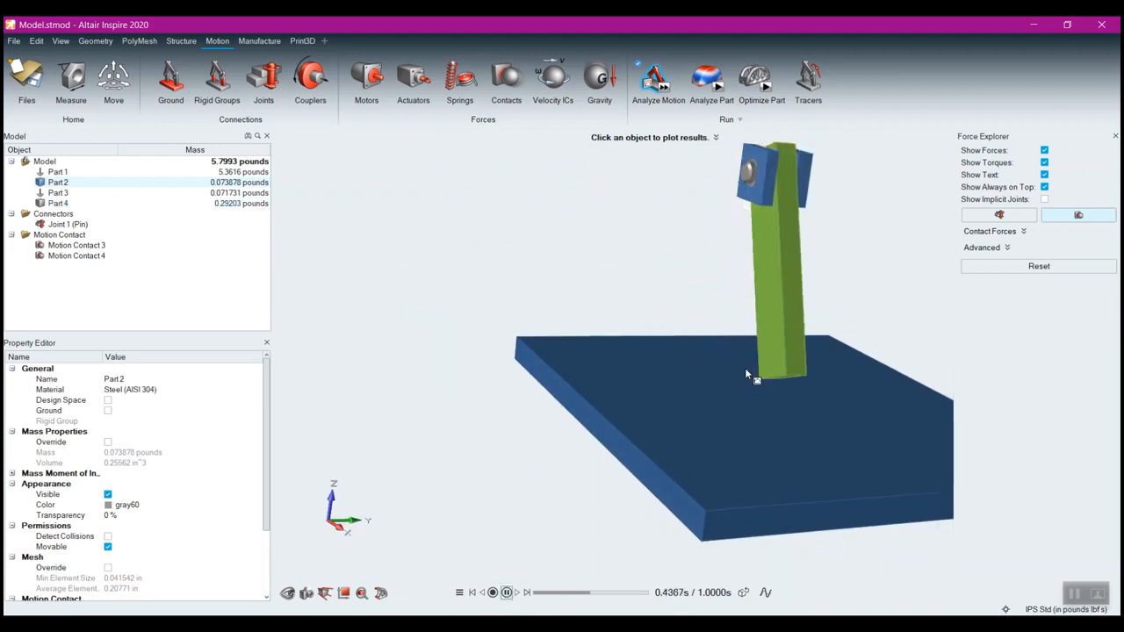
- Pause the animation, step frame by frame to the arm's impact with the ball, and inspect the contact force vectors
click(507, 594)
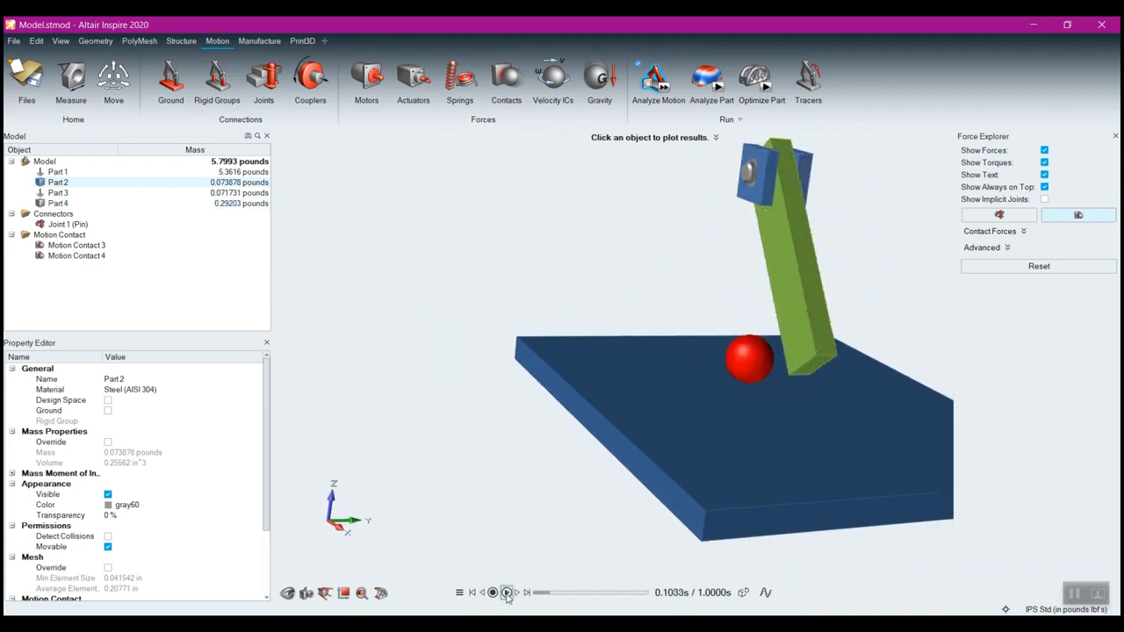
click(517, 594)
click(518, 594)
click(517, 594)
click(518, 594)
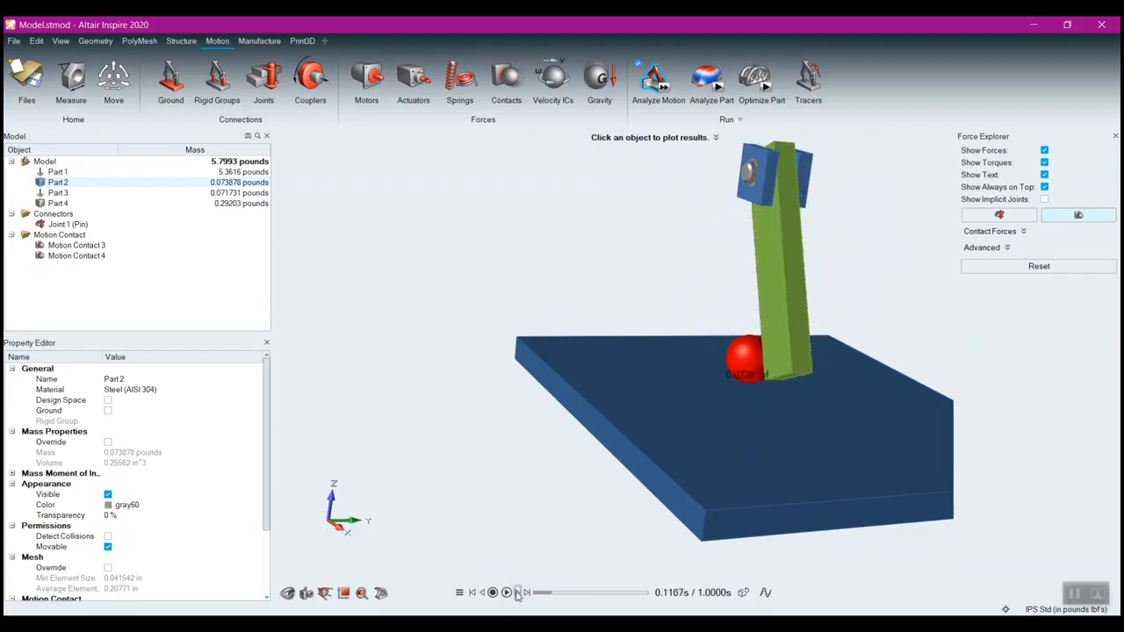
click(517, 594)
click(517, 594)
click(518, 594)
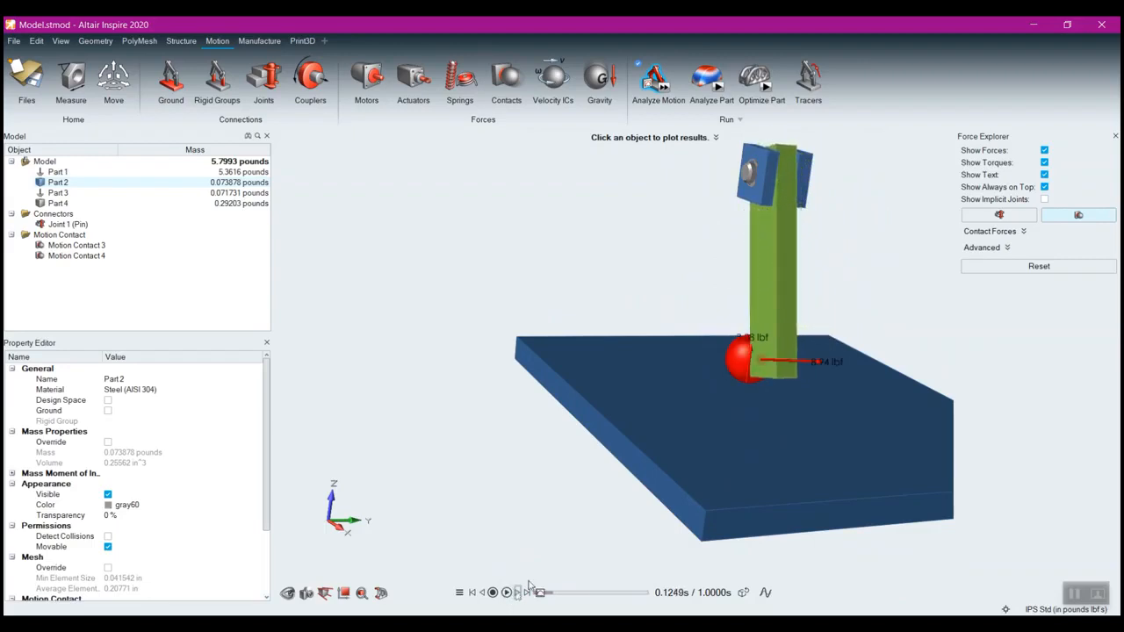
scroll(817, 378, up, 5)
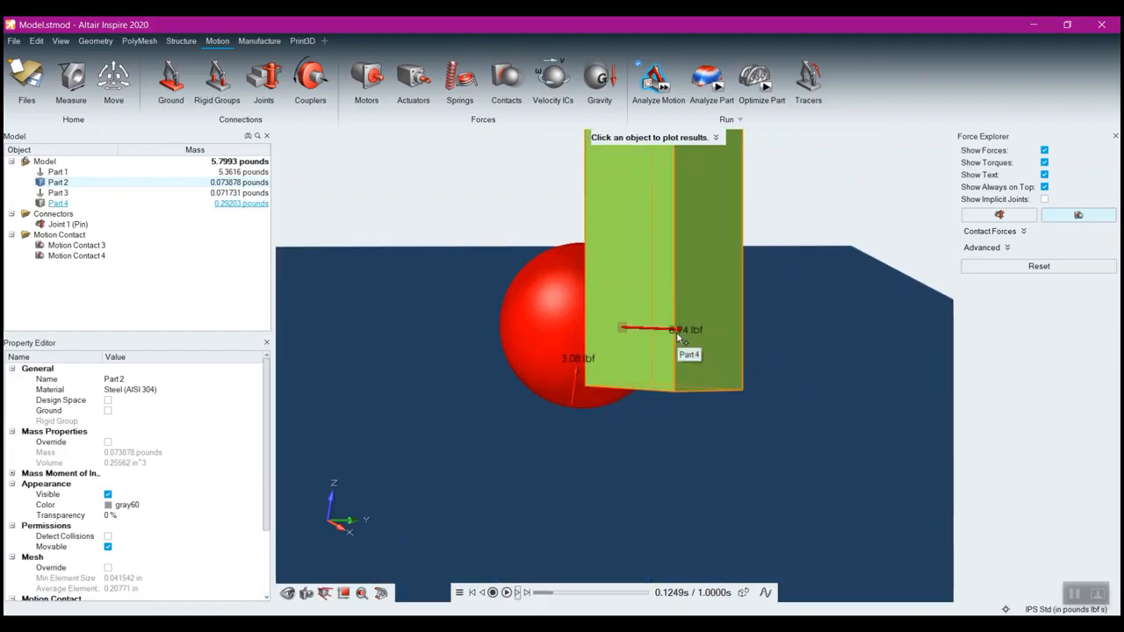
right_drag(610, 338, 648, 337)
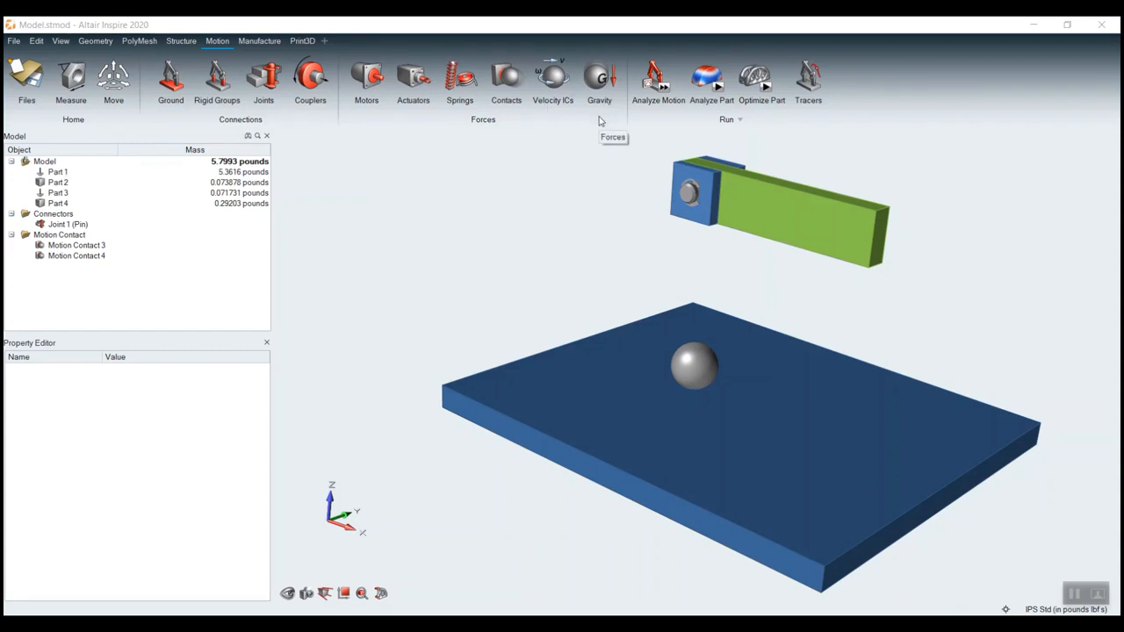
- Give the ball an initial velocity of 2 in/s in the negative X direction and run the motion analysis
scroll(612, 241, up, 3)
middle_drag(615, 234, 499, 299)
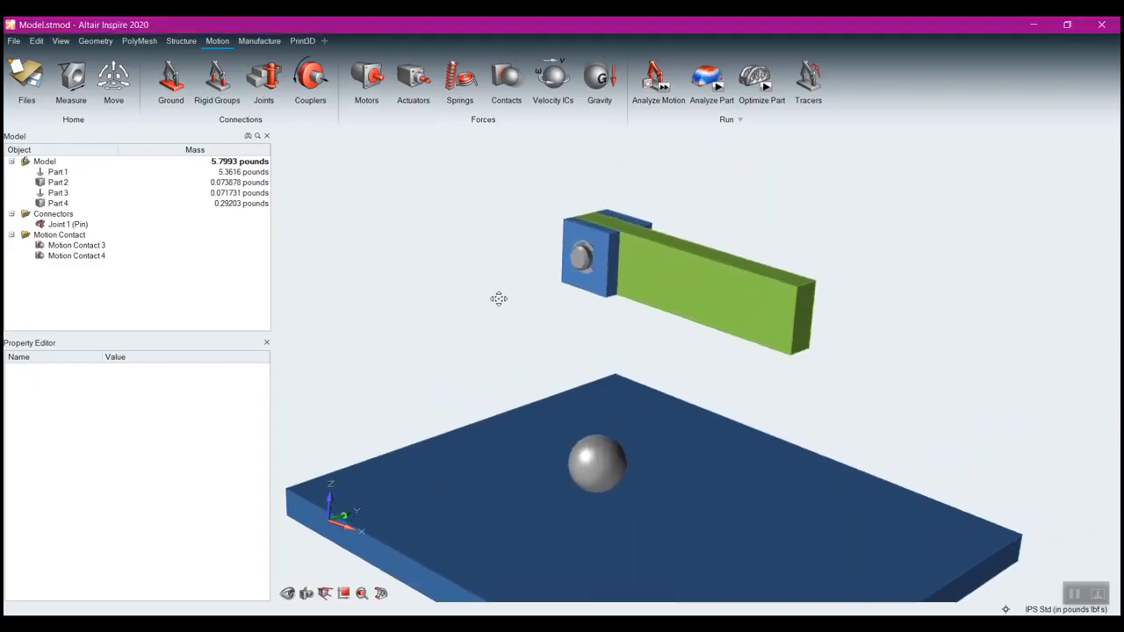
scroll(502, 301, up, 2)
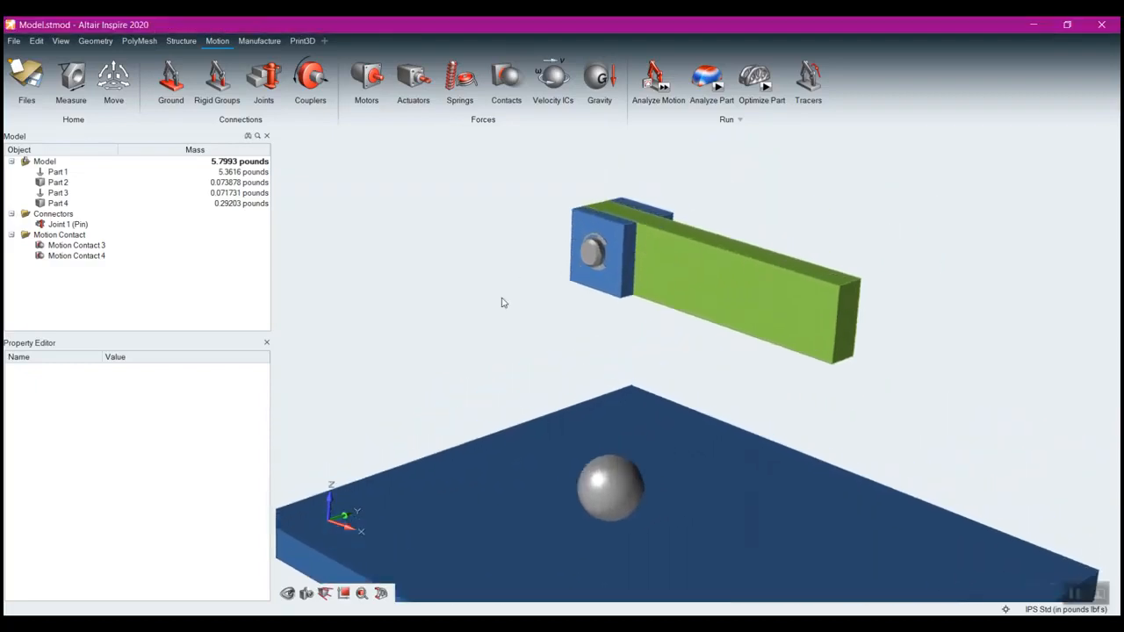
click(549, 68)
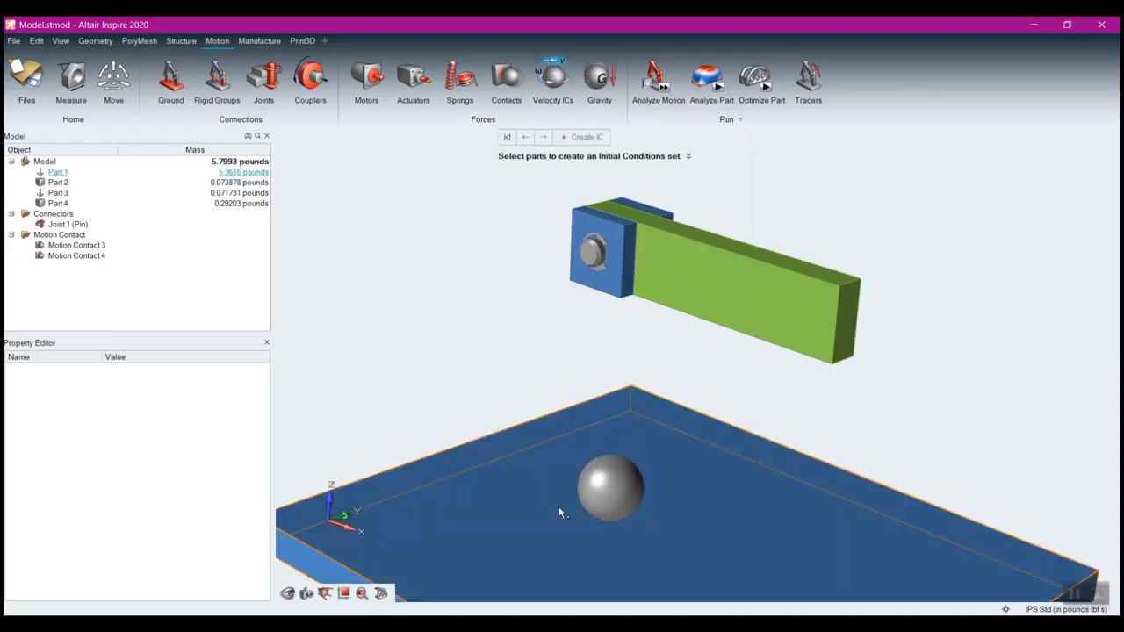
click(619, 494)
click(675, 527)
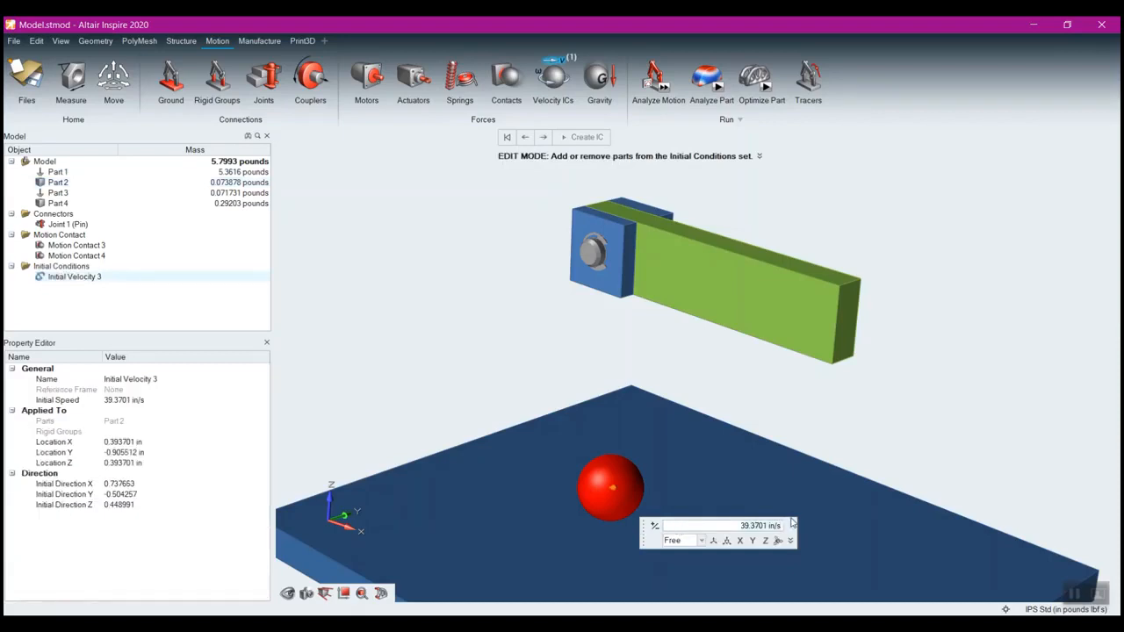
text(2)
click(741, 541)
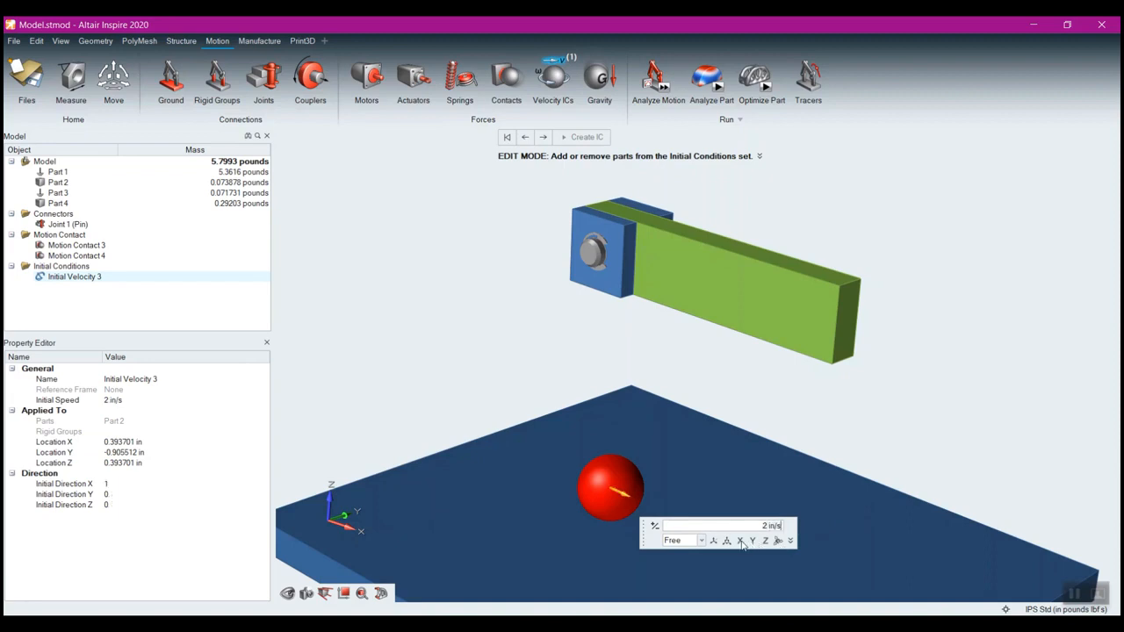
click(655, 528)
right_click(574, 343)
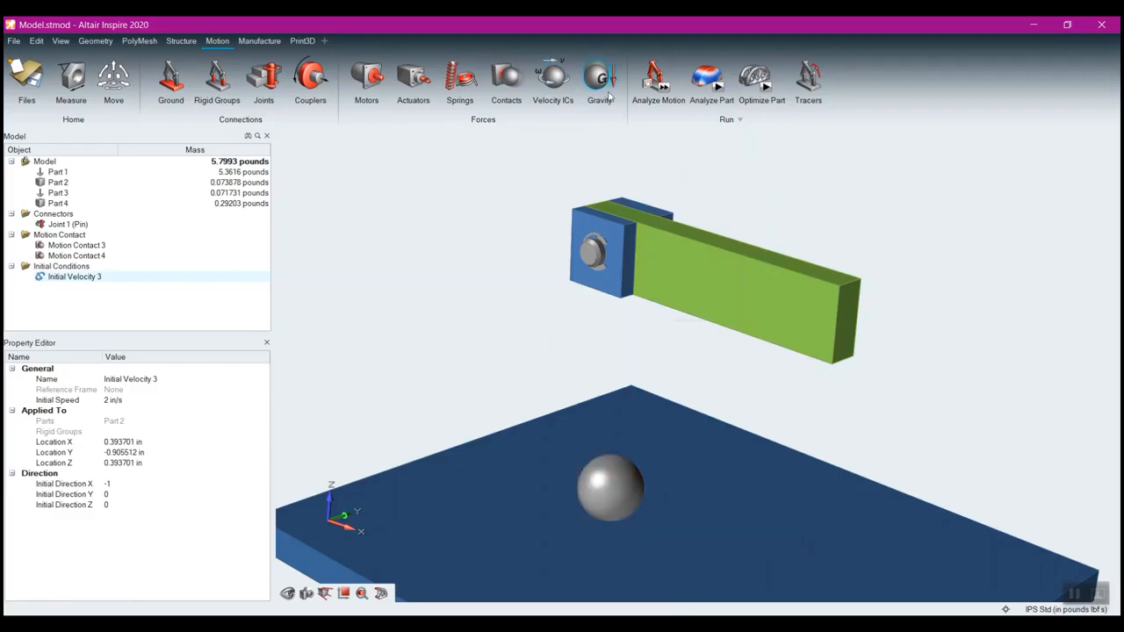
click(665, 87)
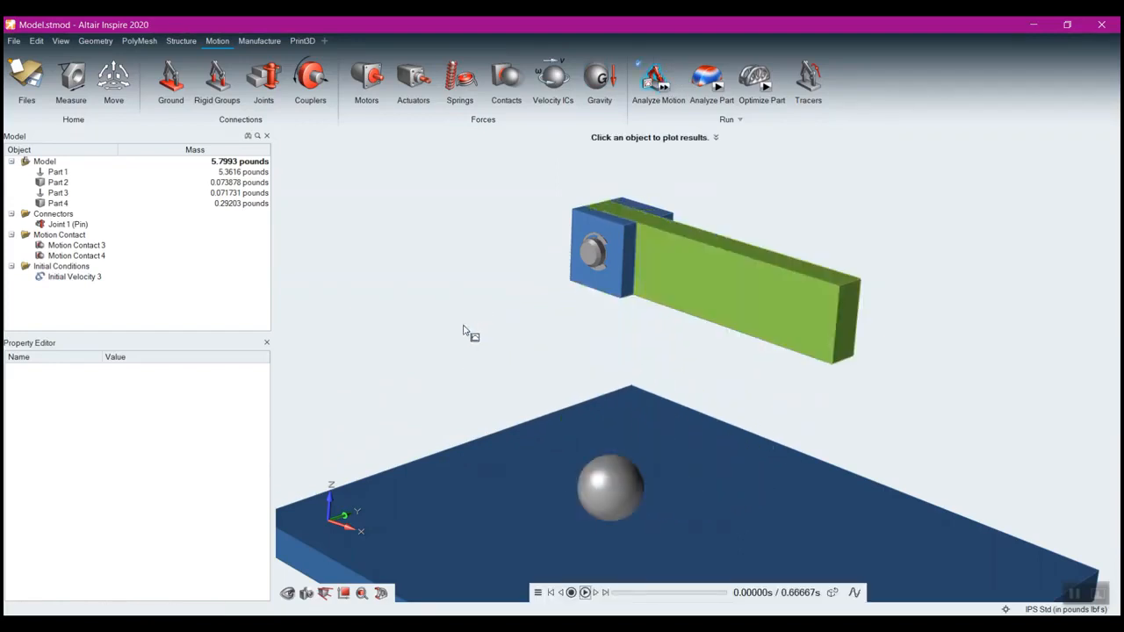
- Leave the results and give the green arm an initial angular velocity of 200 rpm
click(545, 82)
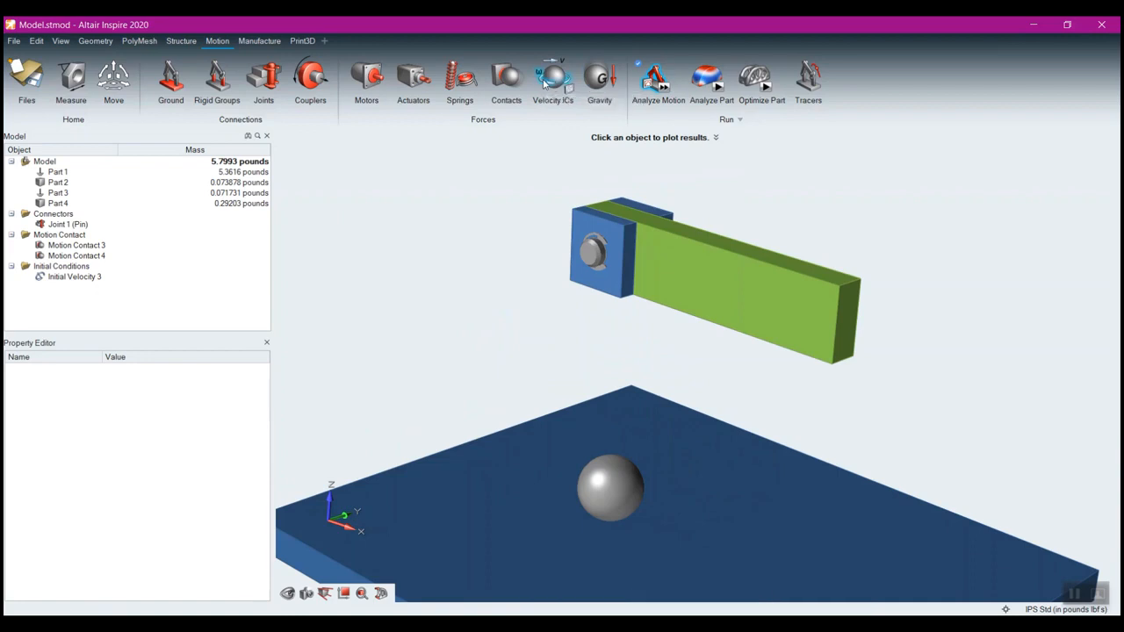
click(662, 264)
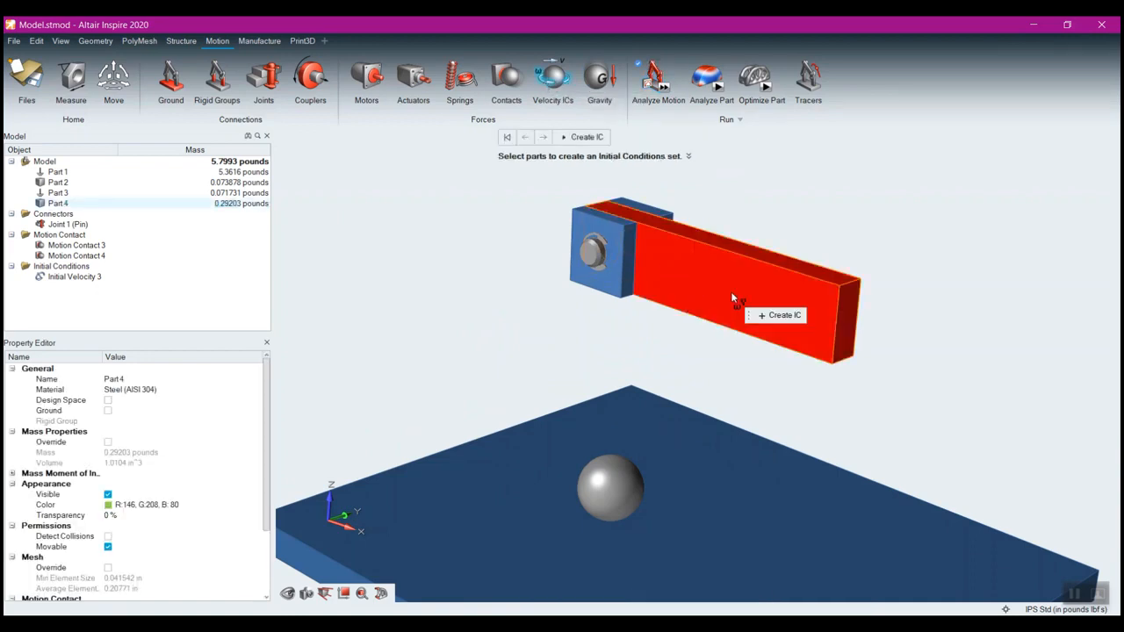
click(778, 313)
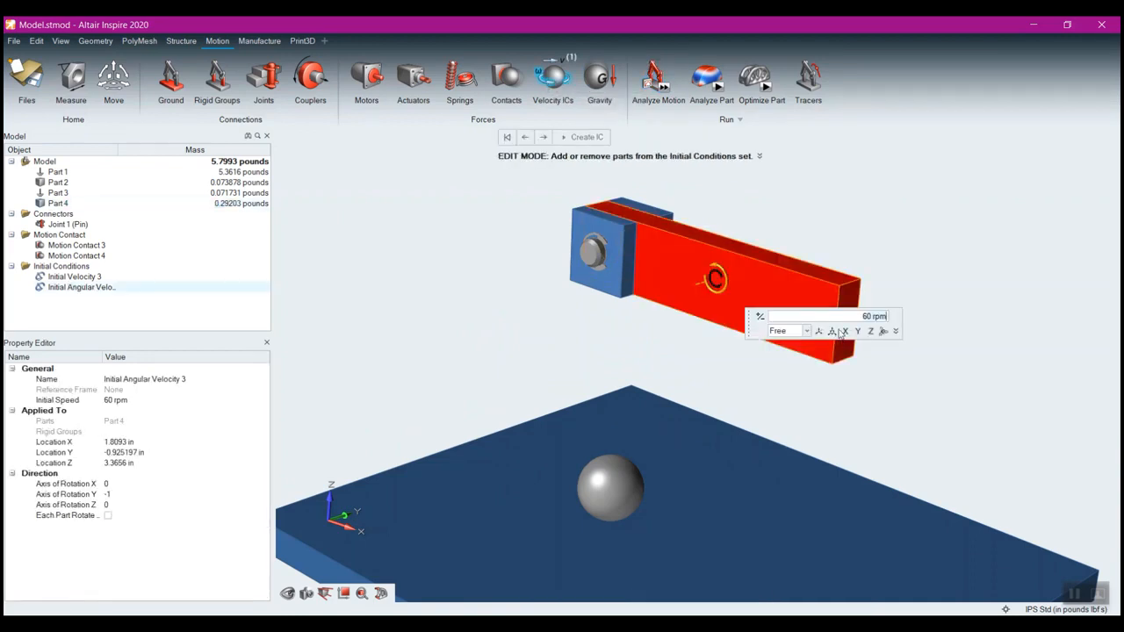
text(200)
key(Return)
mouse_move(668, 334)
right_down()
mouse_move(621, 312)
mouse_move(582, 314)
mouse_move(611, 321)
right_up()
middle_drag(612, 321, 620, 329)
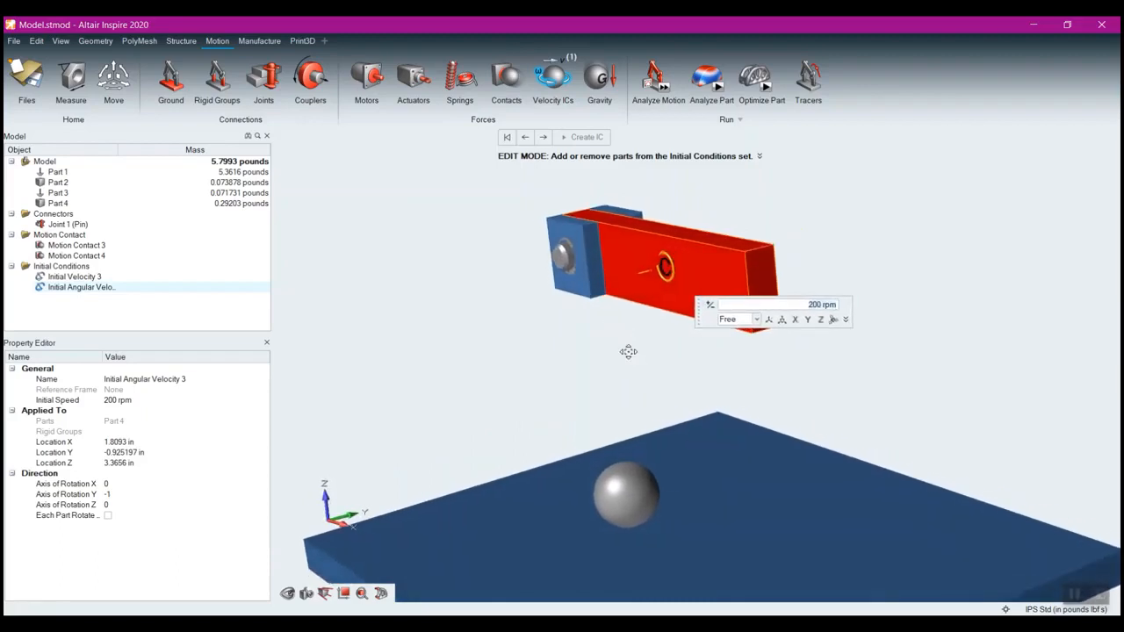
right_click(628, 352)
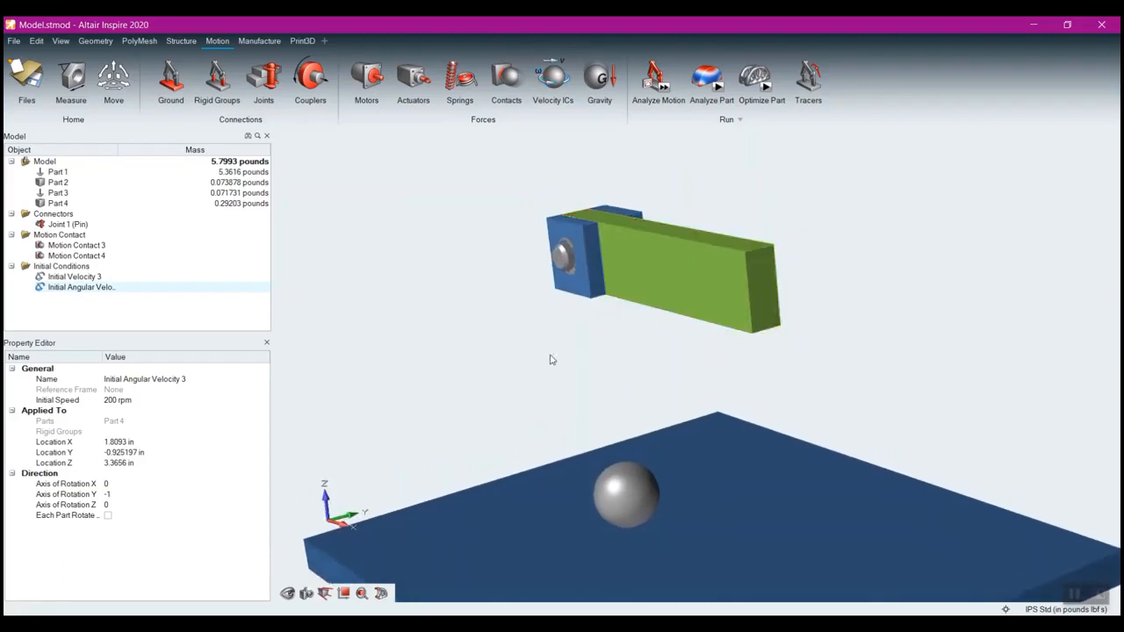
- Run the motion analysis with both initial velocities, watch the animation, and exit the results
click(665, 89)
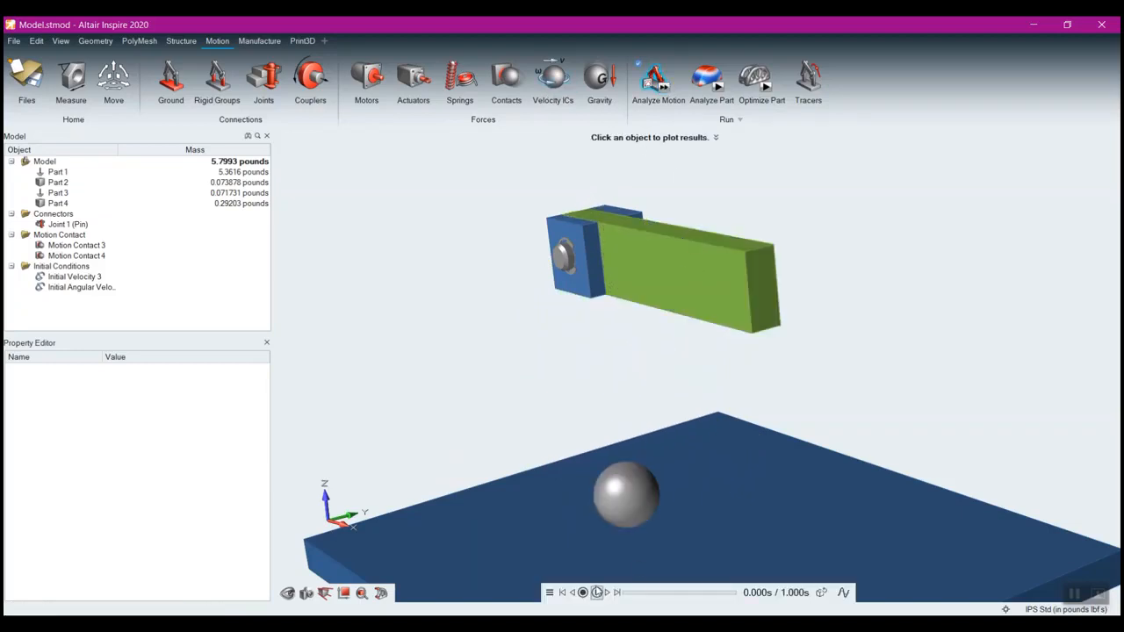
click(597, 592)
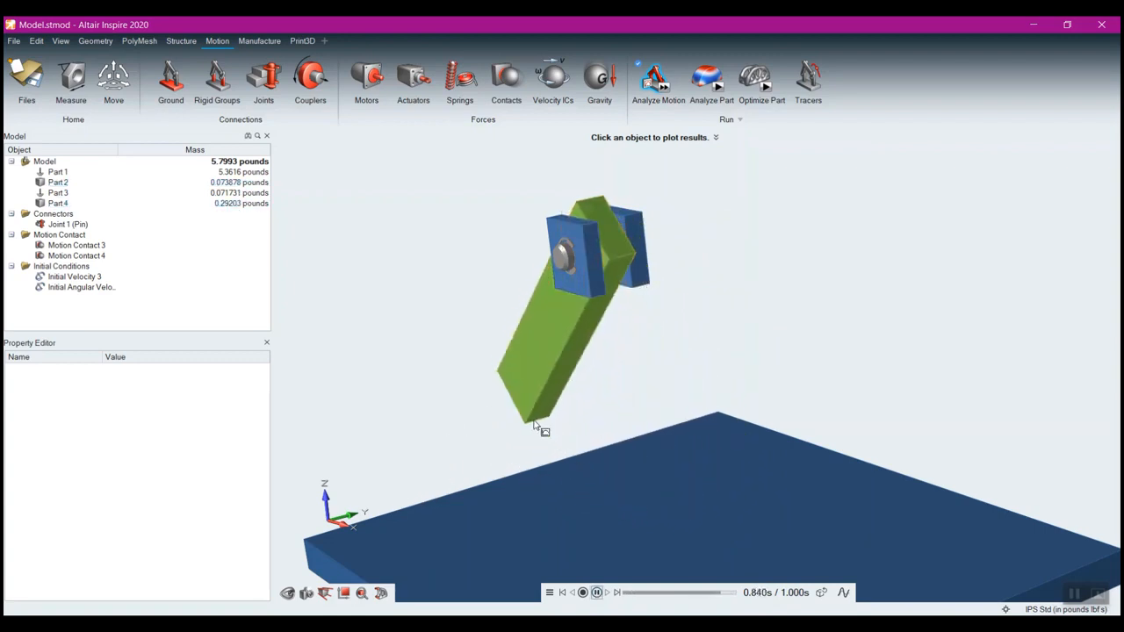
right_drag(510, 329, 460, 333)
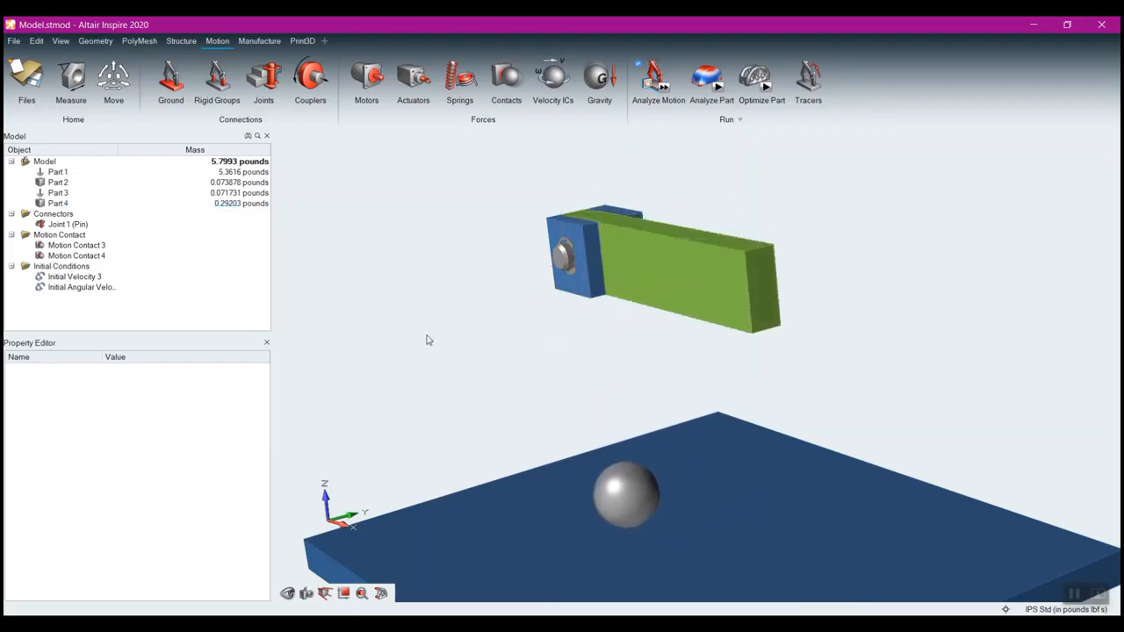
- Try gravity along the different axes, leave it pointing in the negative X direction, and start the motion analysis
click(601, 79)
scroll(773, 453, down, 3)
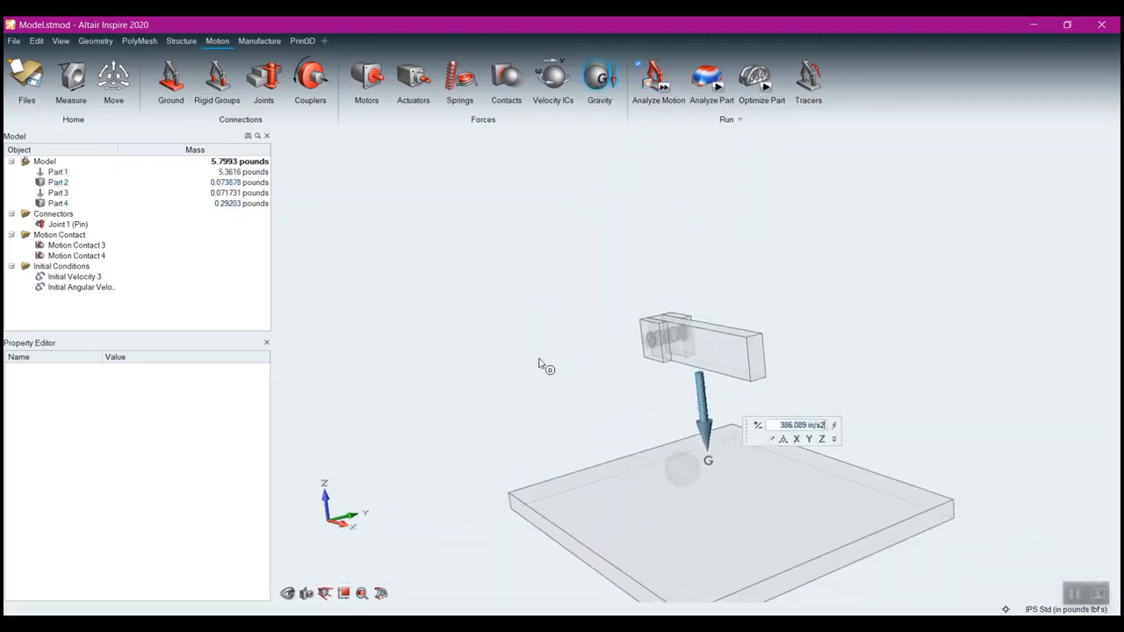
middle_drag(541, 364, 695, 335)
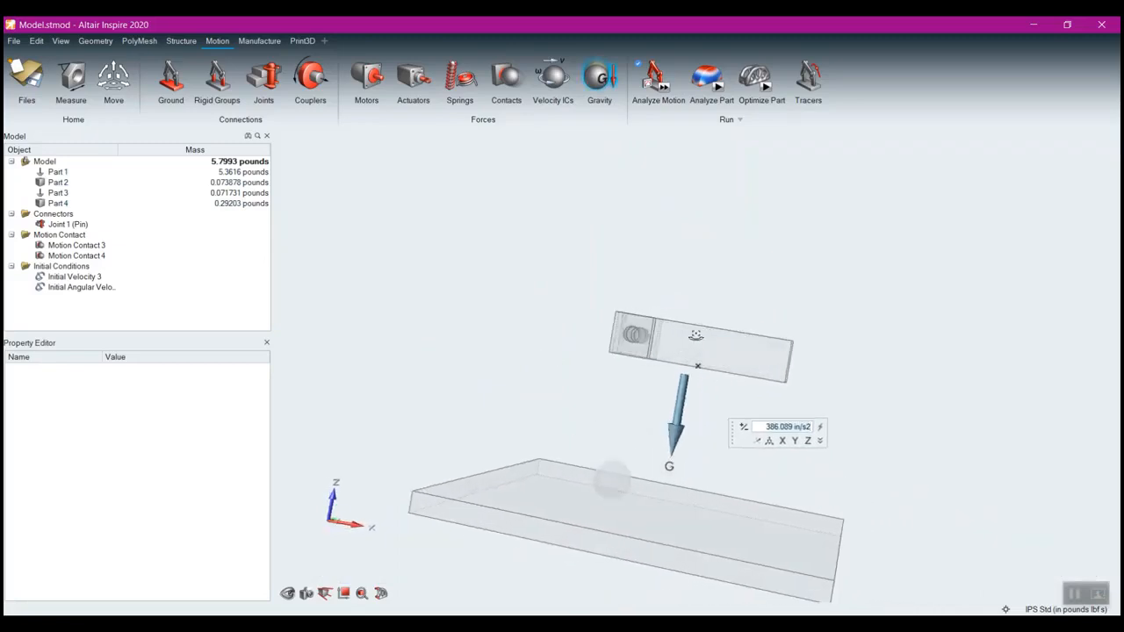
click(782, 441)
click(795, 442)
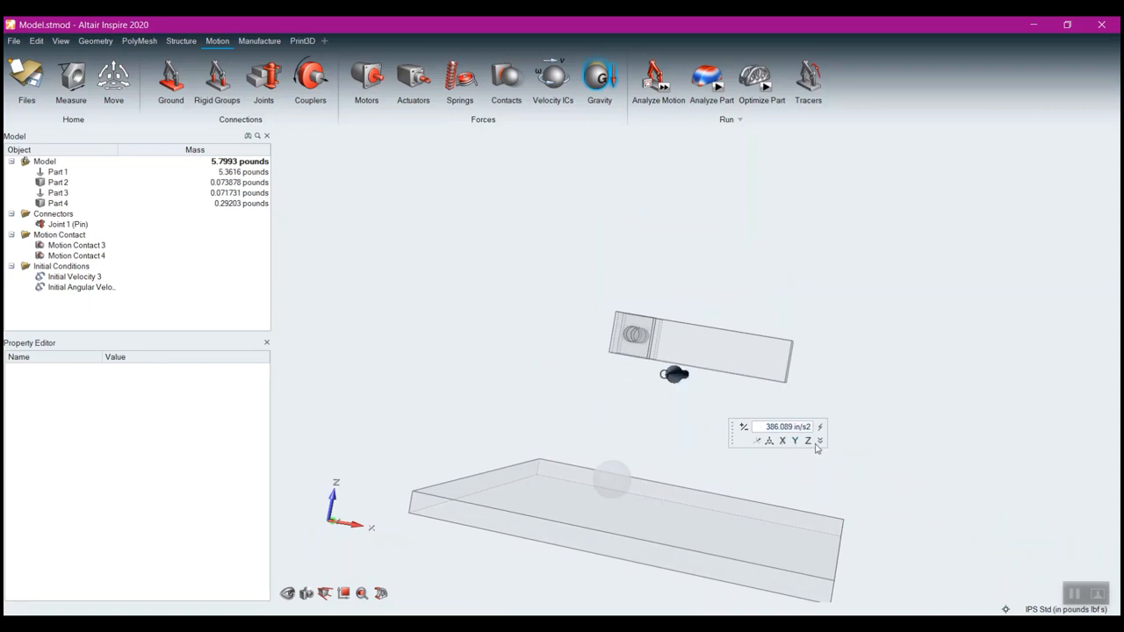
click(808, 441)
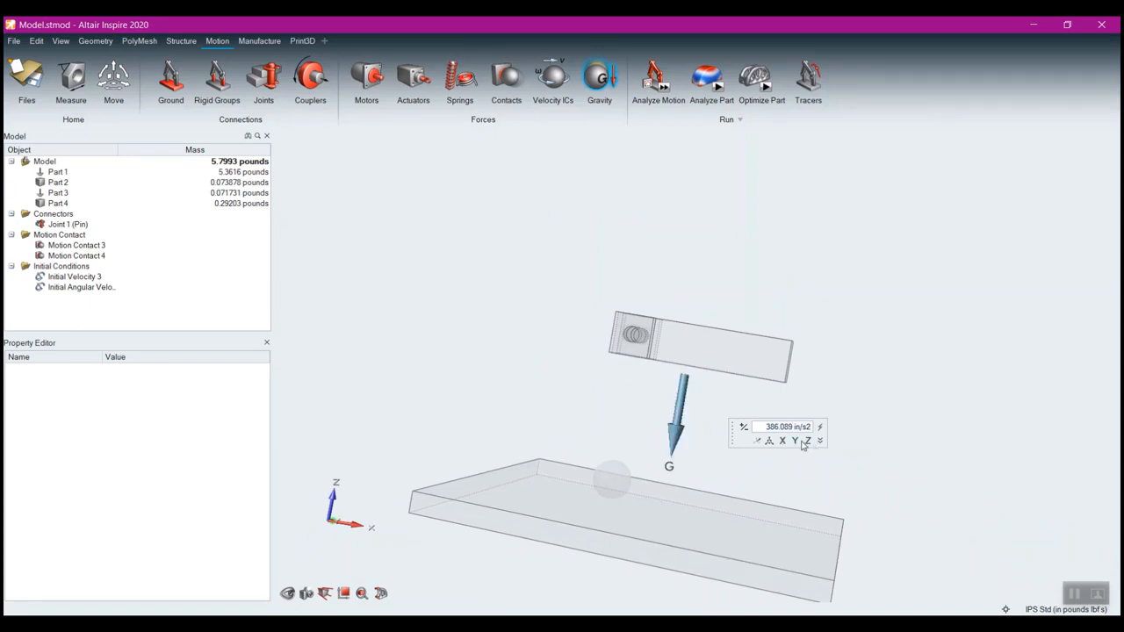
click(783, 441)
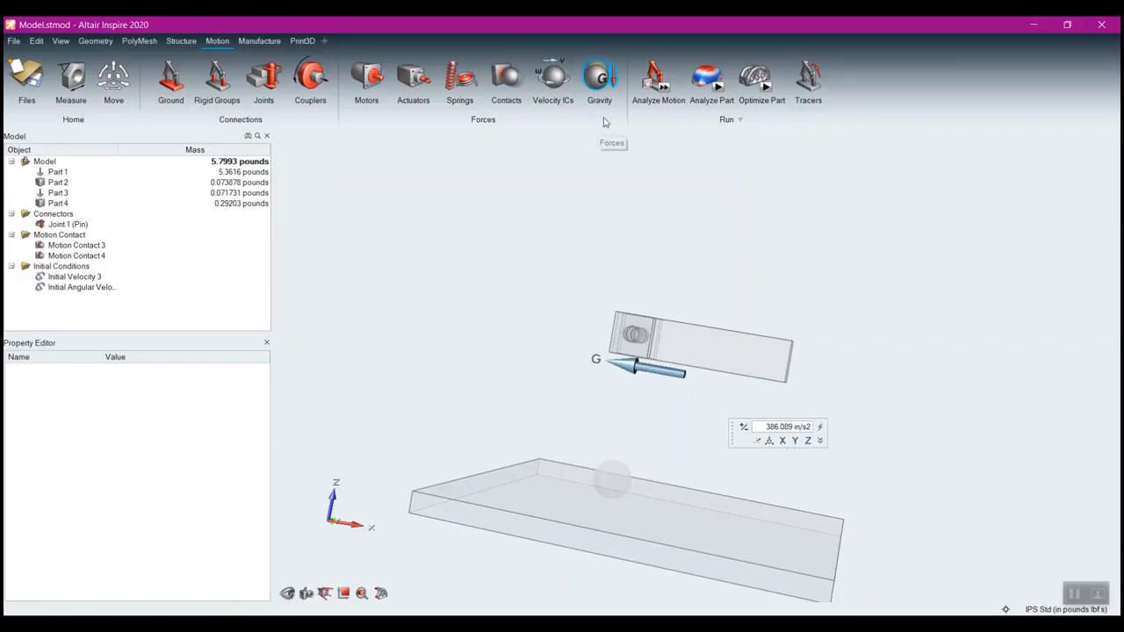
click(665, 89)
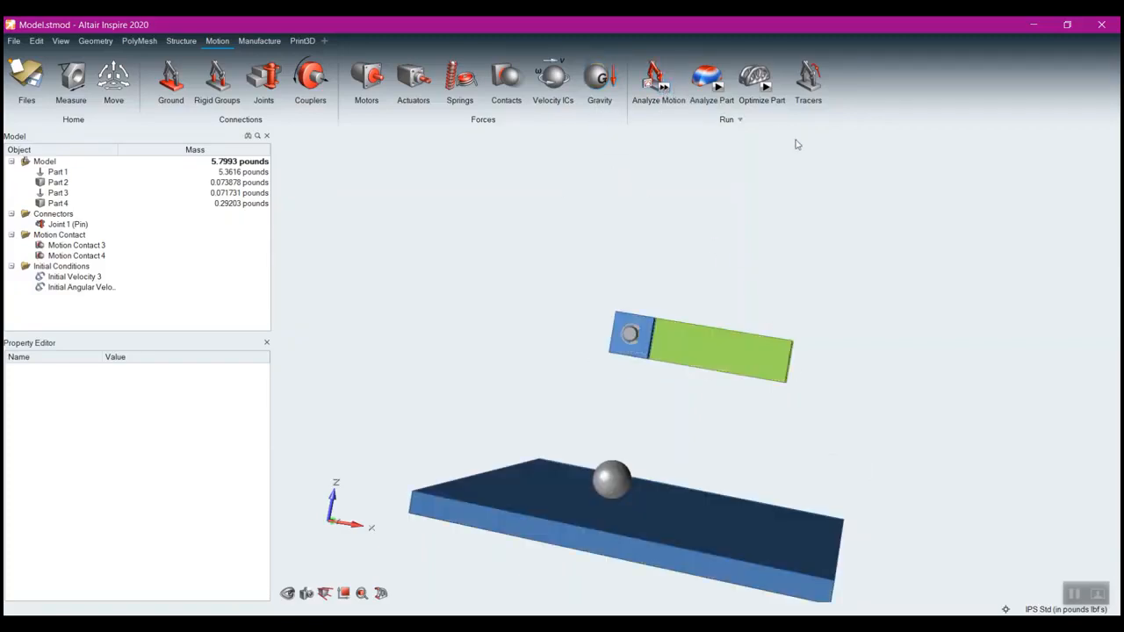
- Run the motion analysis, leave its results, and point gravity along the negative Z direction after trying the Y axis
click(666, 88)
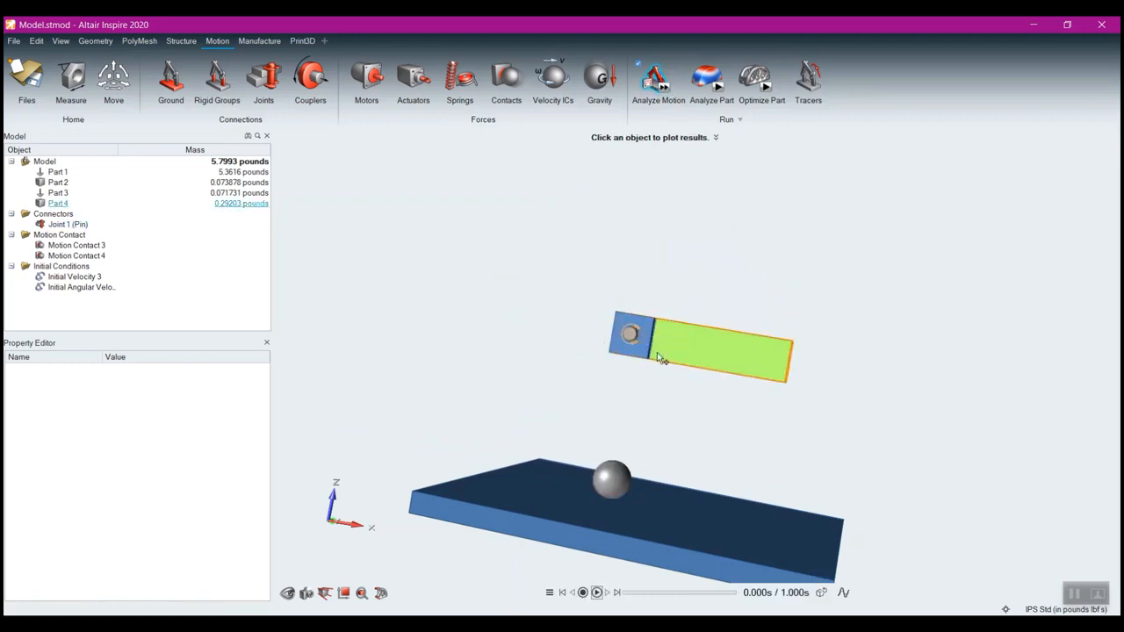
click(601, 79)
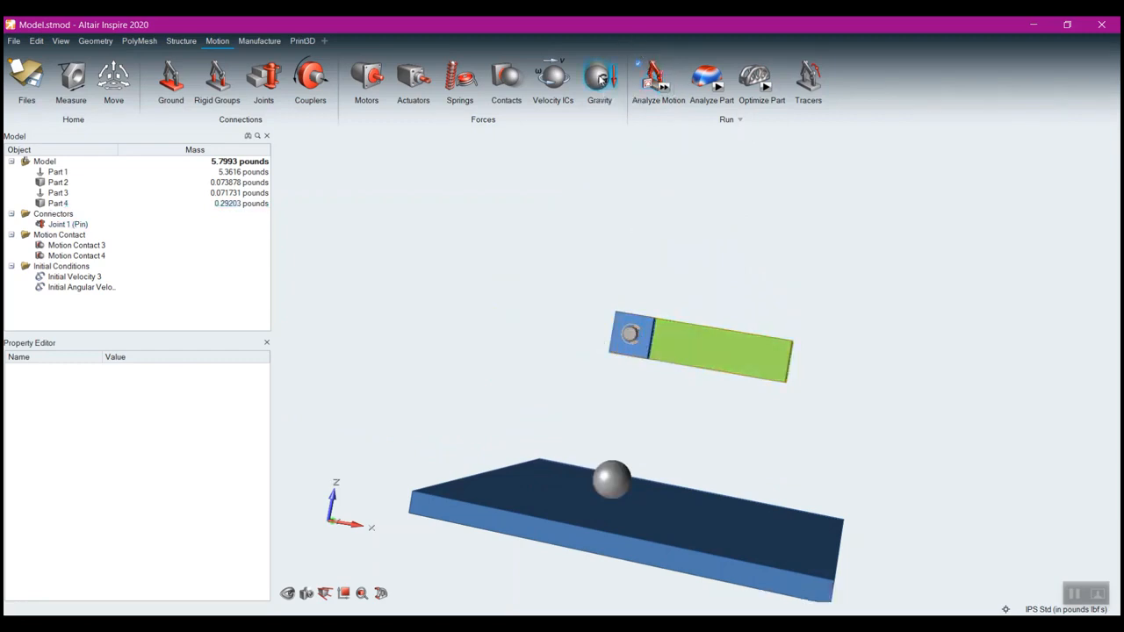
click(796, 441)
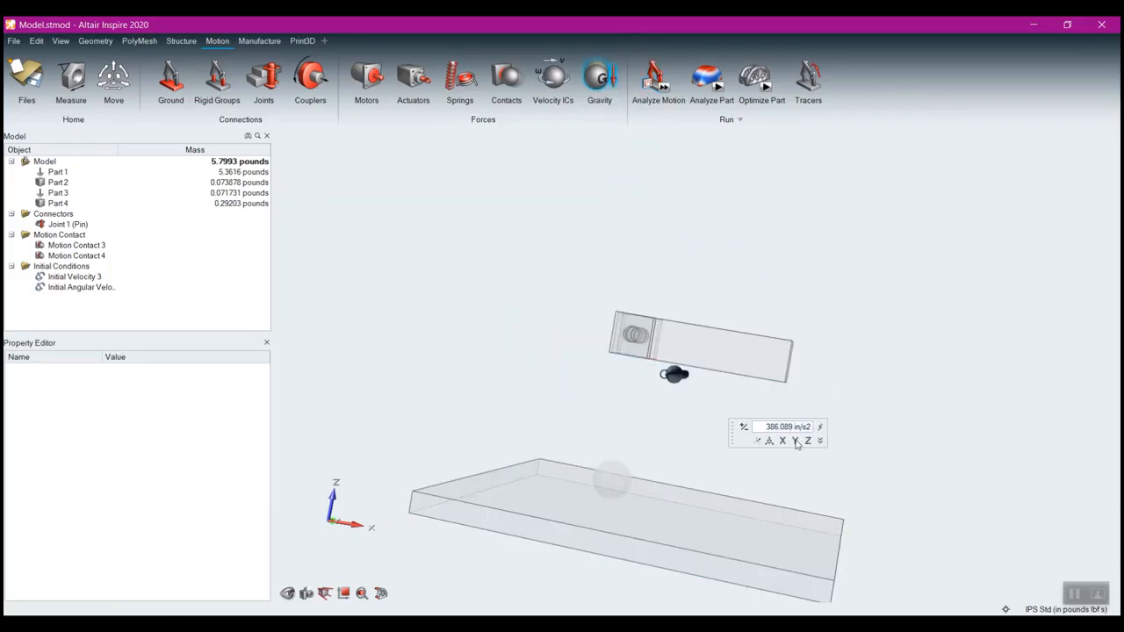
click(808, 441)
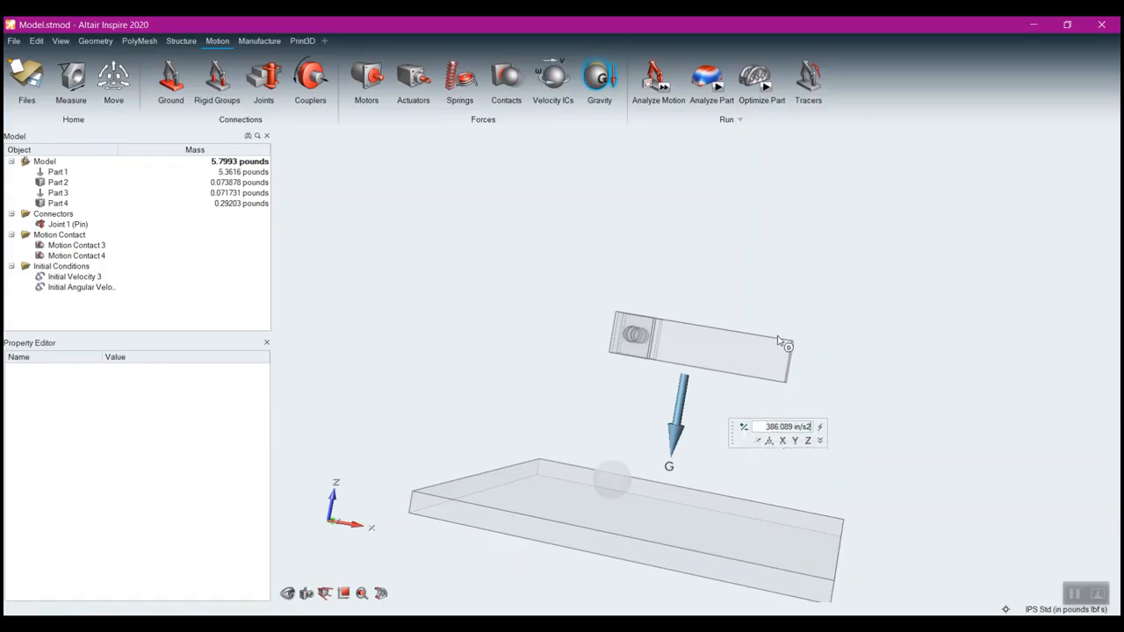
- Set the gravity magnitude to 0, run the motion analysis, and view the animation from different angles
text(0)
key(Return)
click(665, 87)
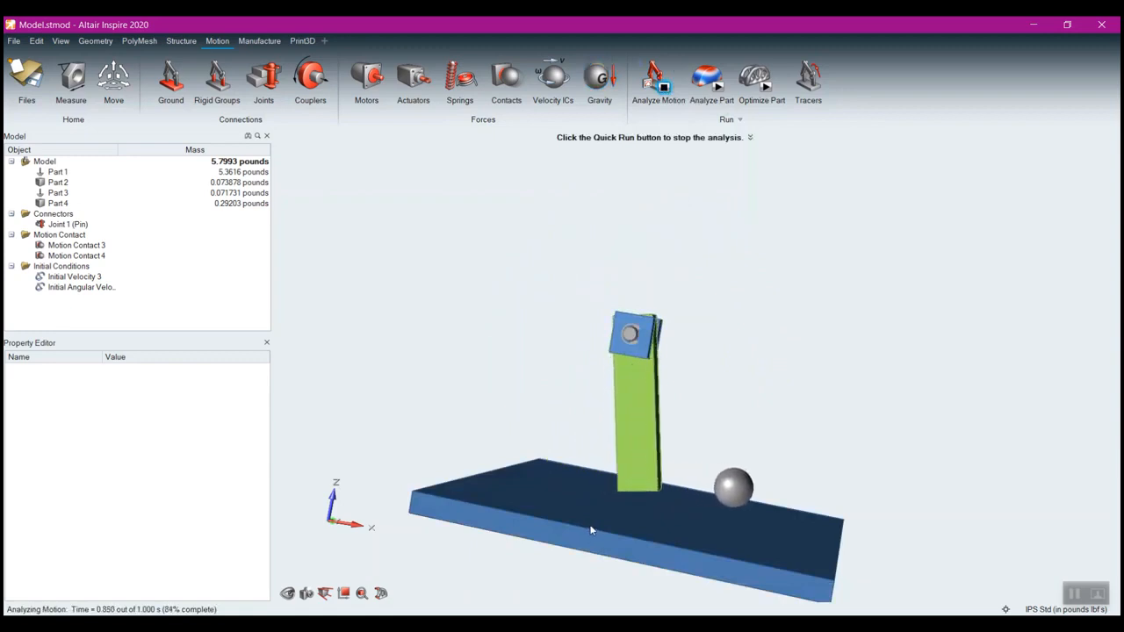
middle_drag(888, 412, 643, 435)
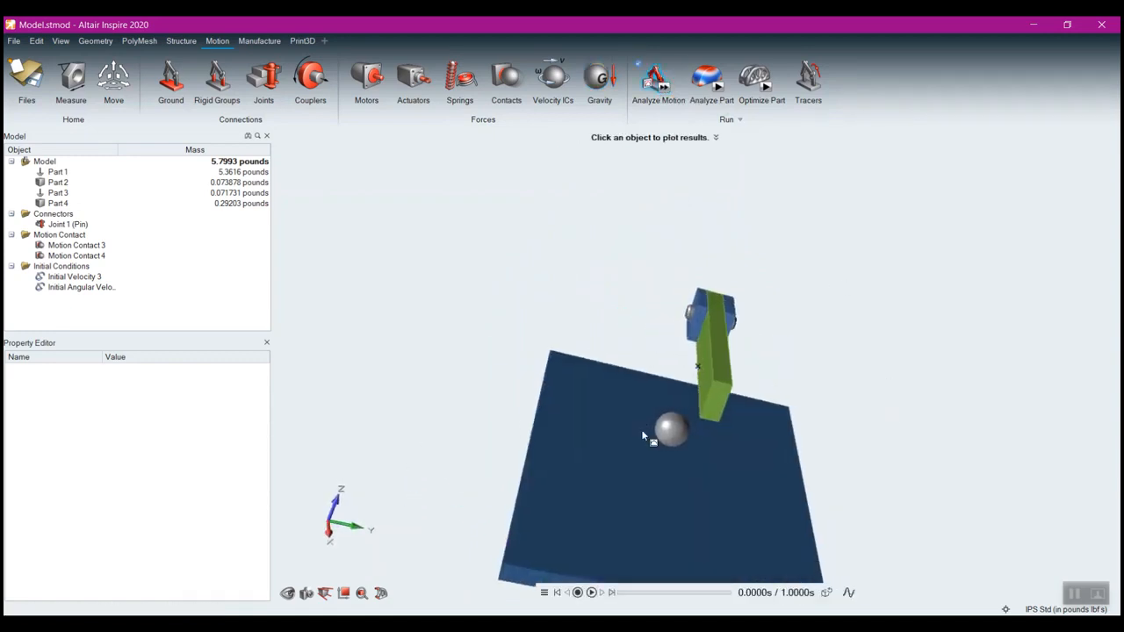
click(593, 594)
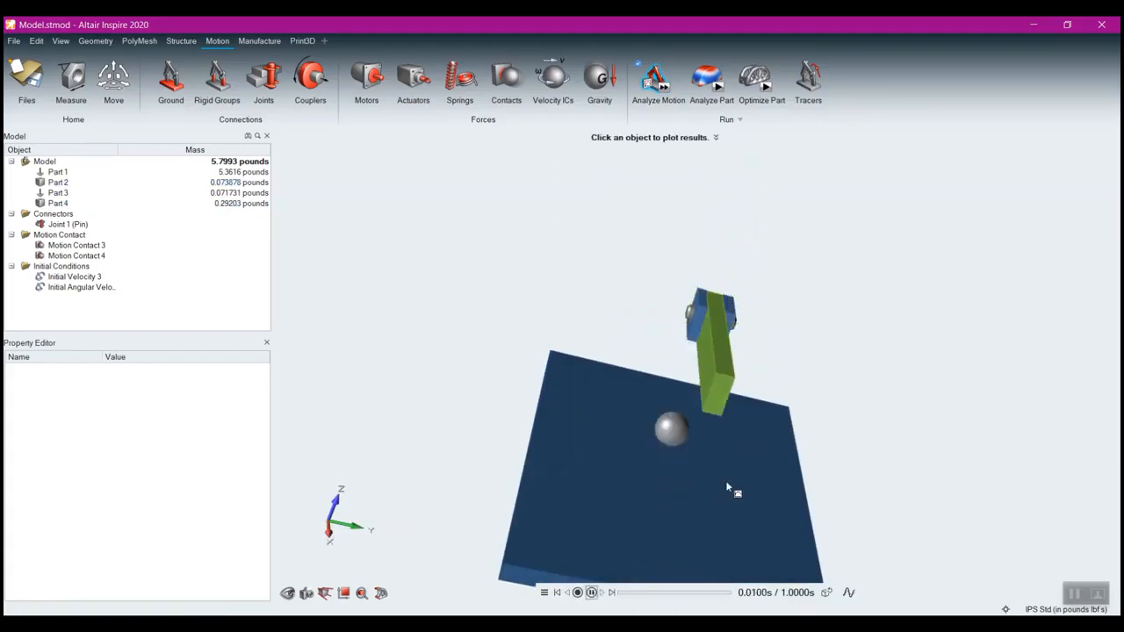
right_drag(646, 500, 844, 491)
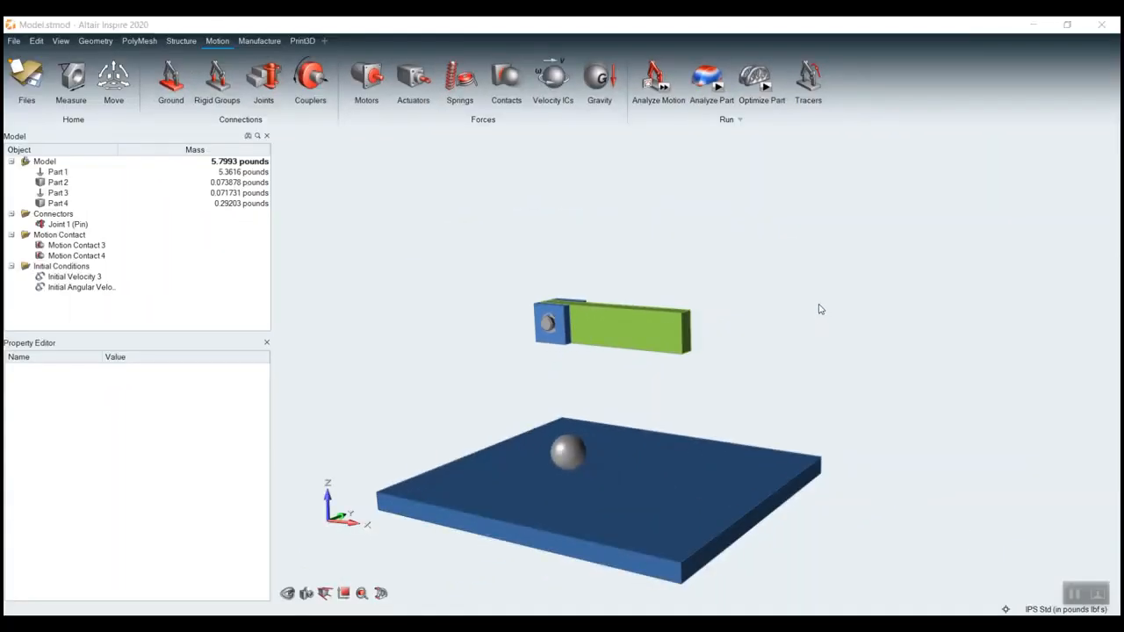
- Open the motion run settings, try the end time and output rate presets, and leave them at 1 s and 10 Hz
mouse_move(661, 94)
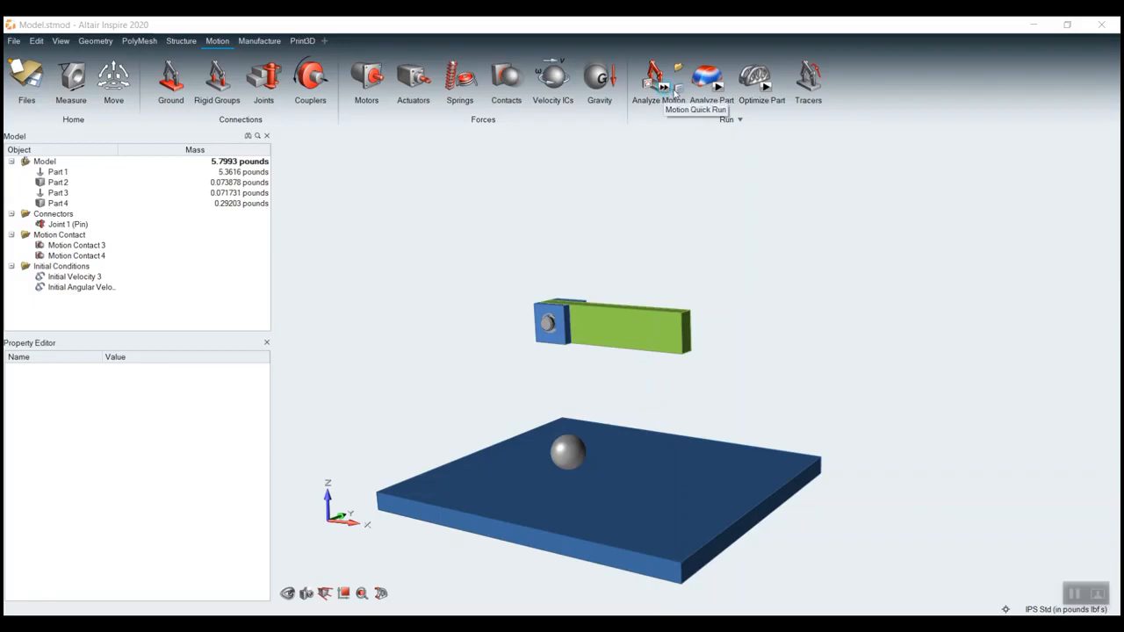
click(680, 91)
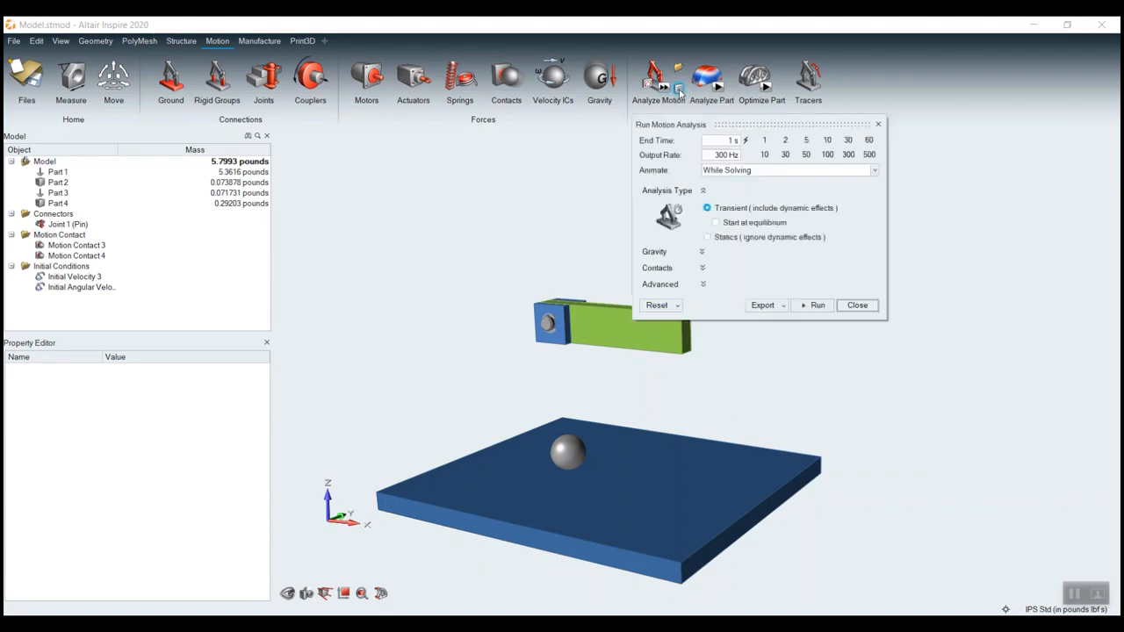
drag(731, 123, 660, 125)
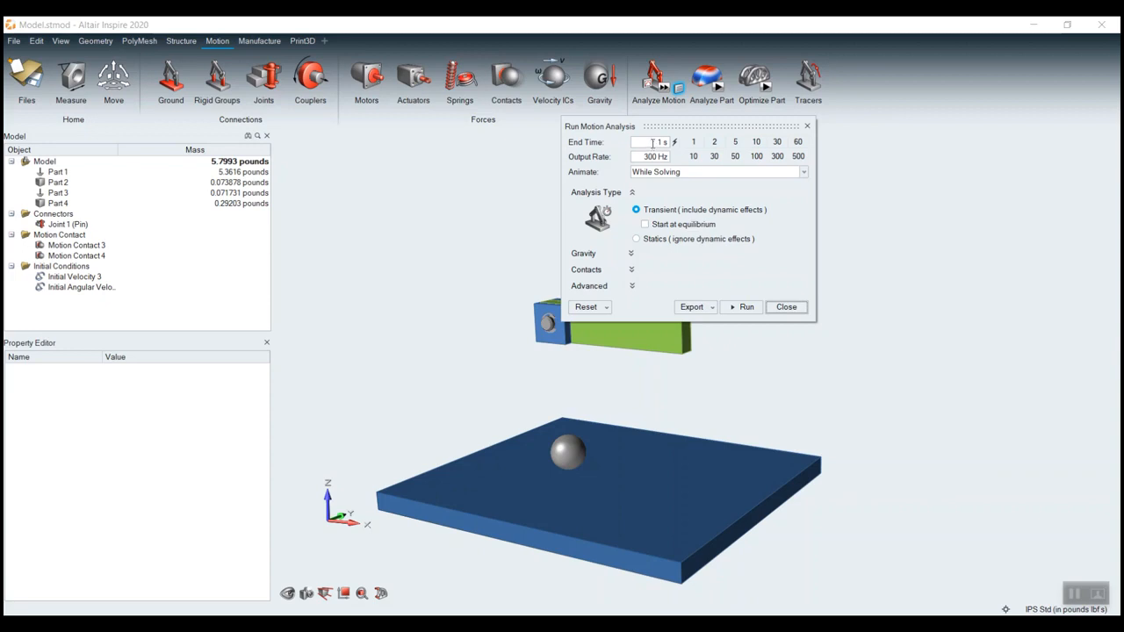
click(756, 142)
click(694, 142)
click(715, 157)
click(797, 156)
click(693, 156)
- Examine the animate choices and the gravity, contacts and advanced options of the motion run settings
click(743, 177)
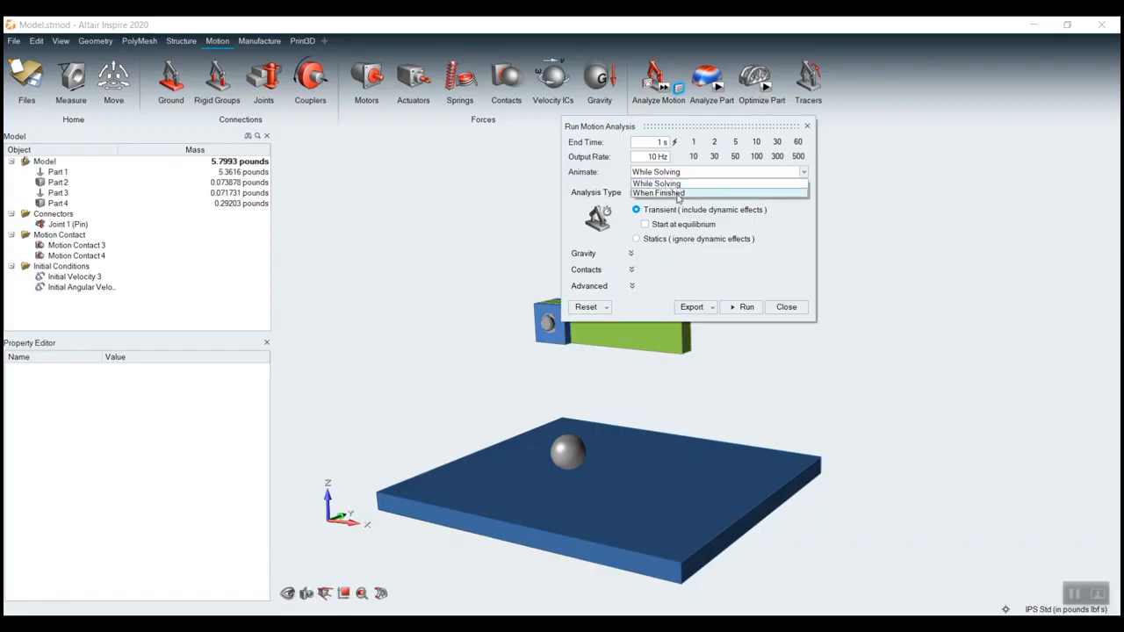
click(630, 253)
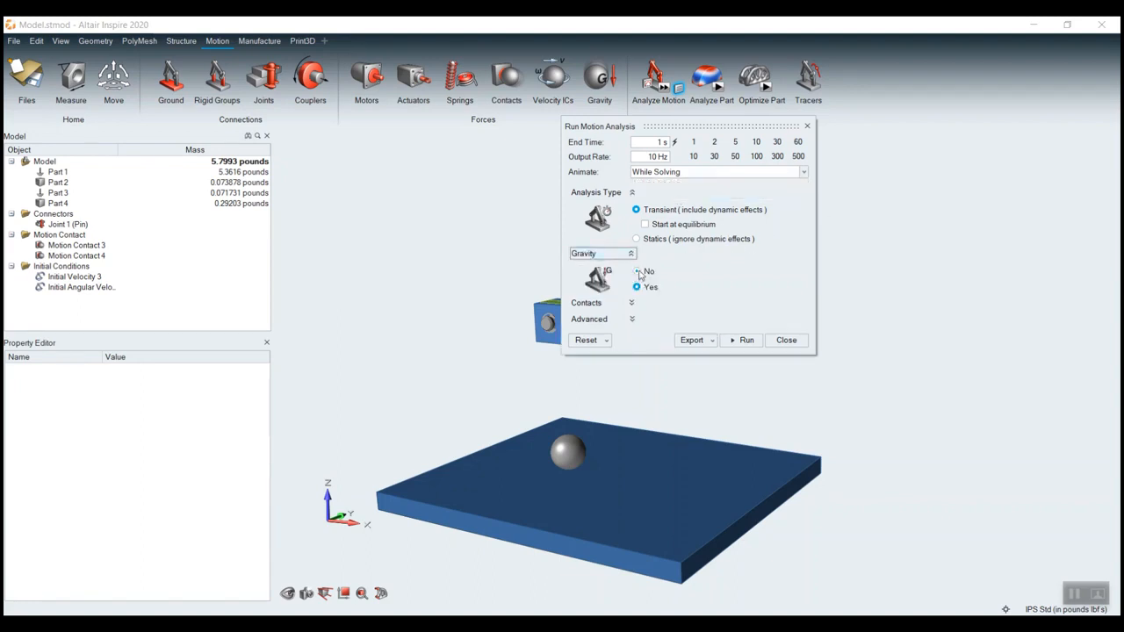
click(632, 304)
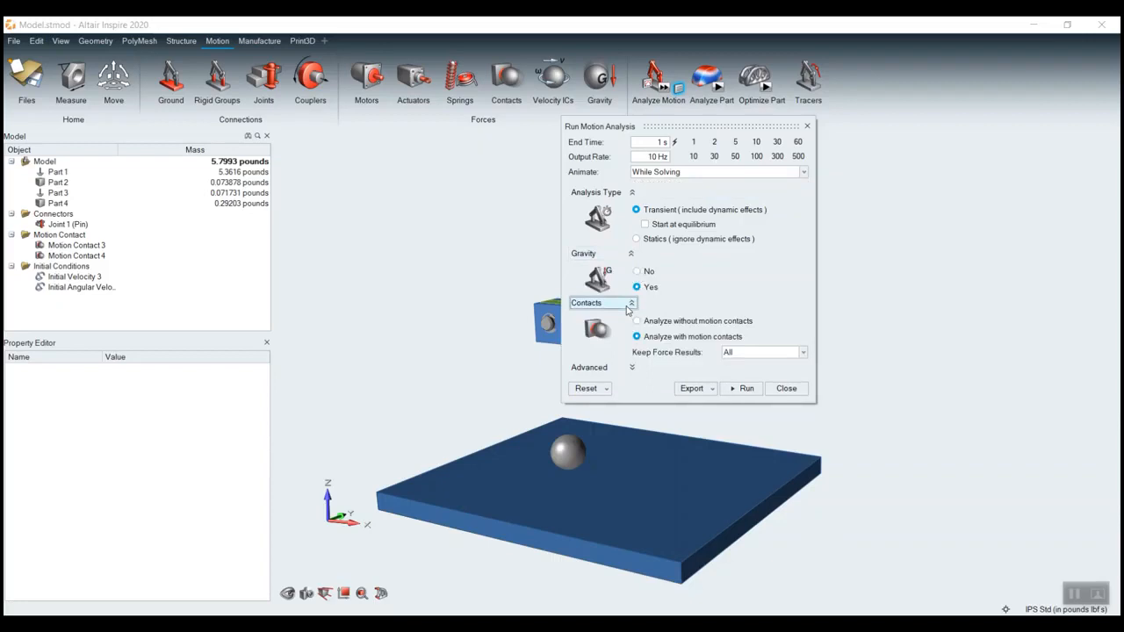
click(633, 368)
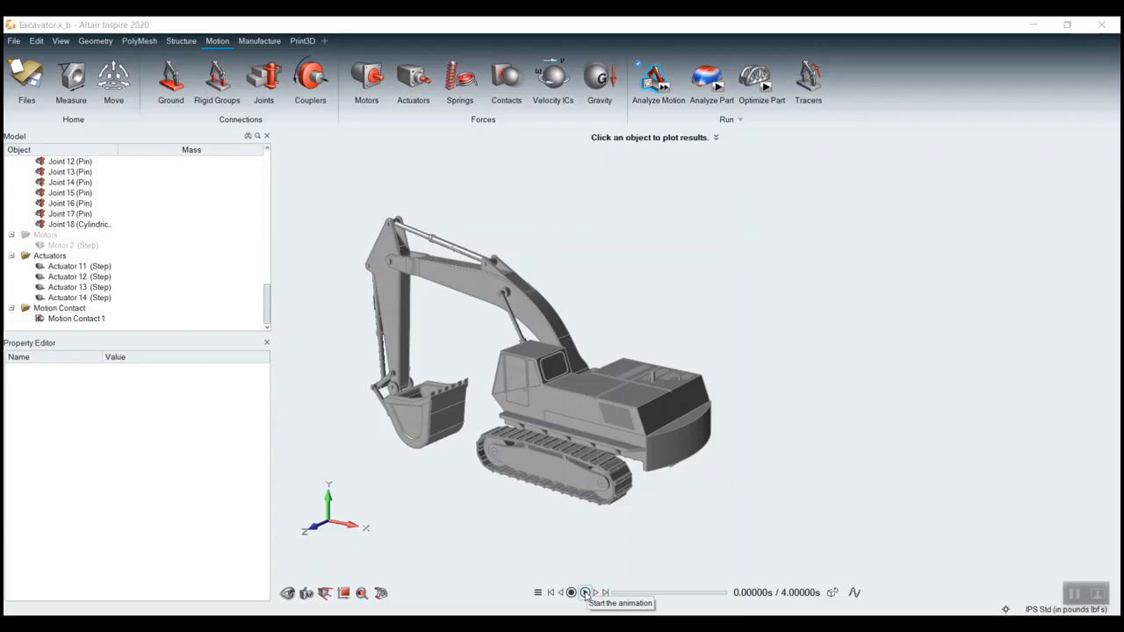
- Play the motion animation of the excavator model
click(585, 593)
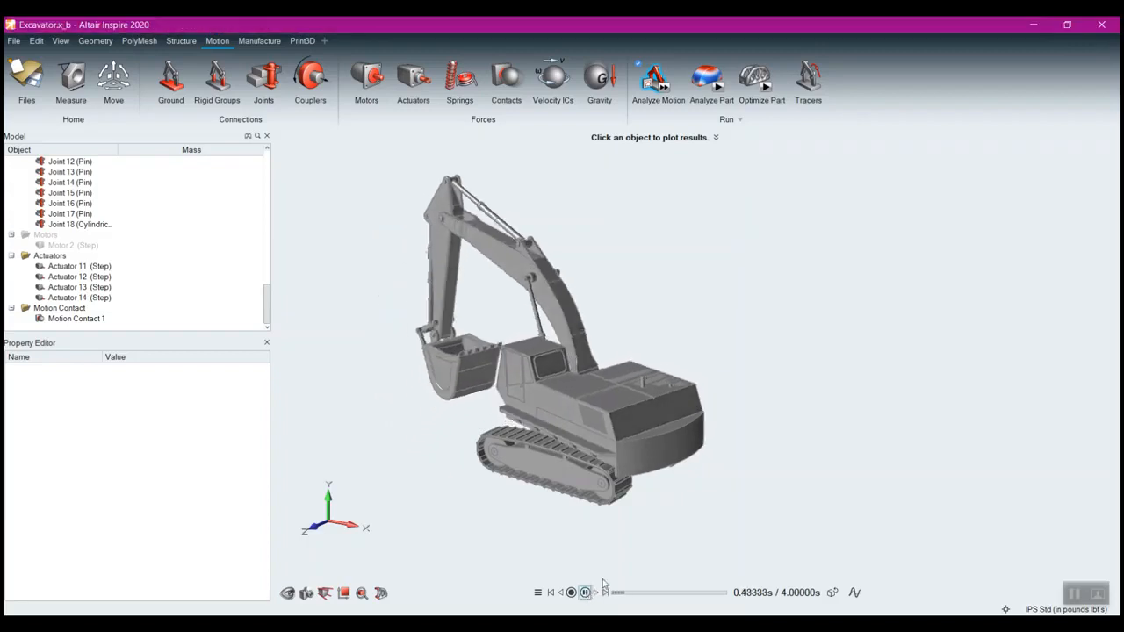